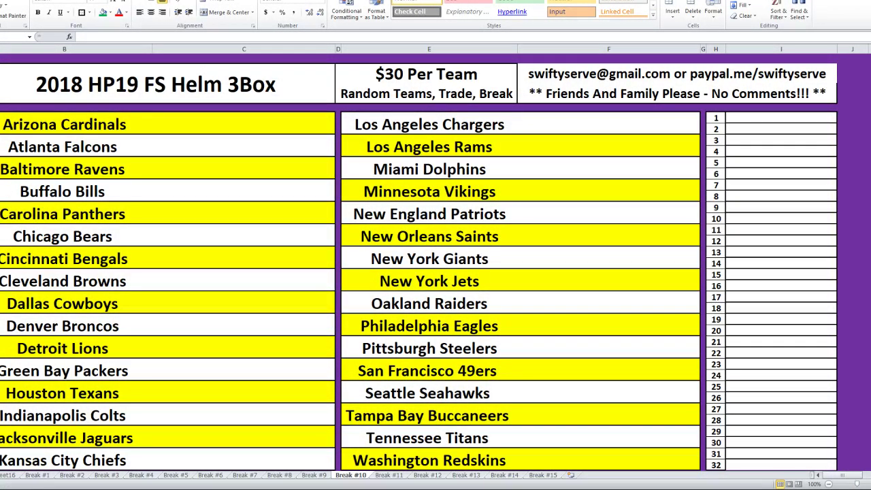
Change the break title from 3Box to '2018 HP19 FS Helm 5Box'.
{"action": "left_click", "coordinate": [238, 83]}
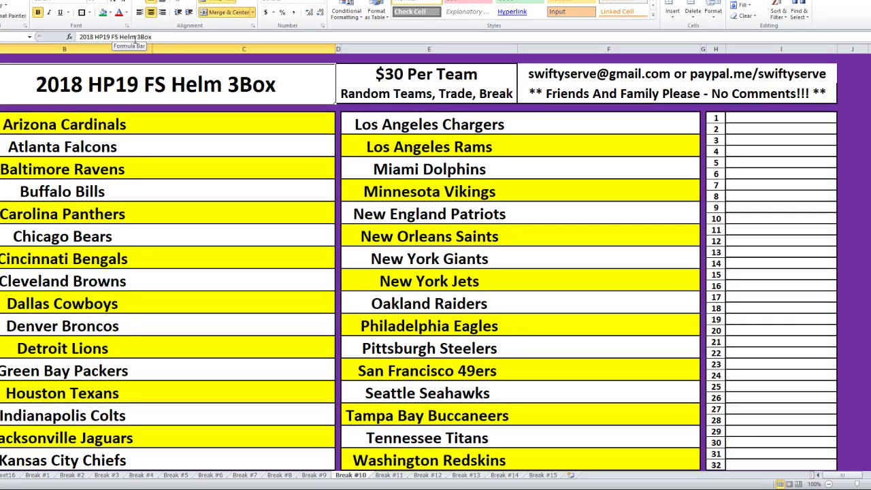
{"action": "left_click", "coordinate": [137, 38]}
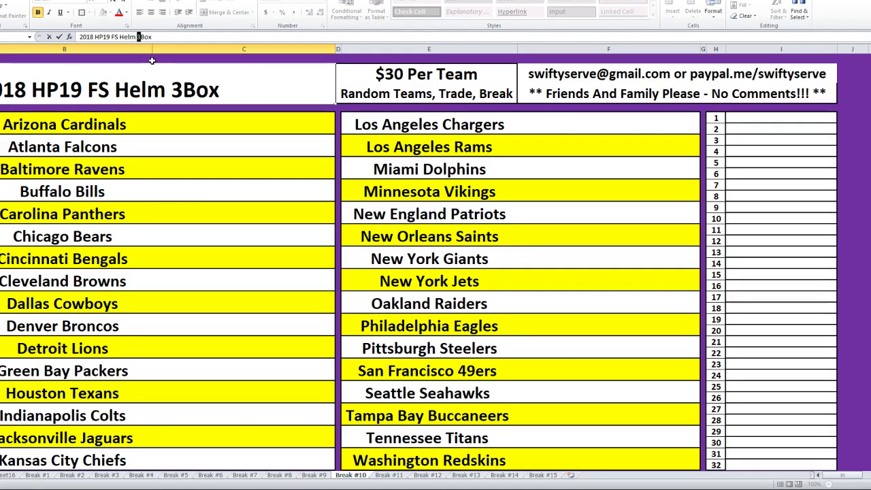
{"action": "key", "text": "Delete"}
{"action": "type", "text": "5"}
{"action": "key", "text": "Return"}
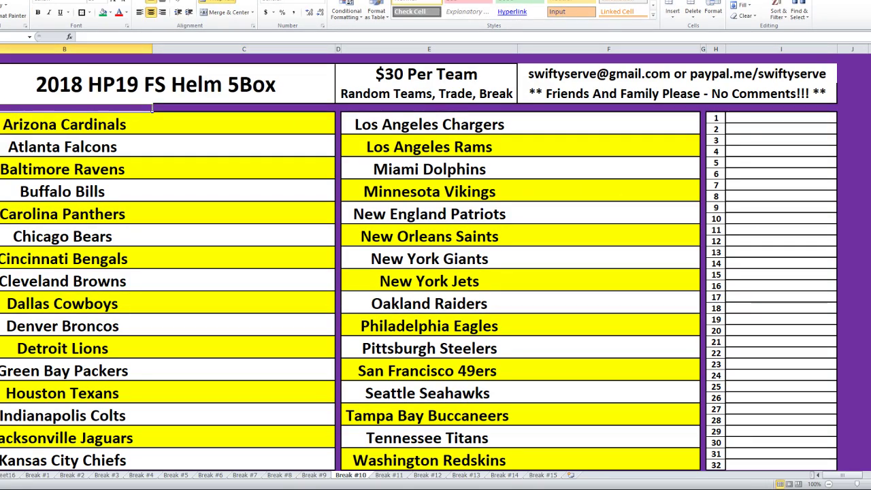
{"action": "key", "text": "Left"}
Change the price cell in E1 from $30 to '$50 Per Team'.
{"action": "left_click", "coordinate": [457, 80]}
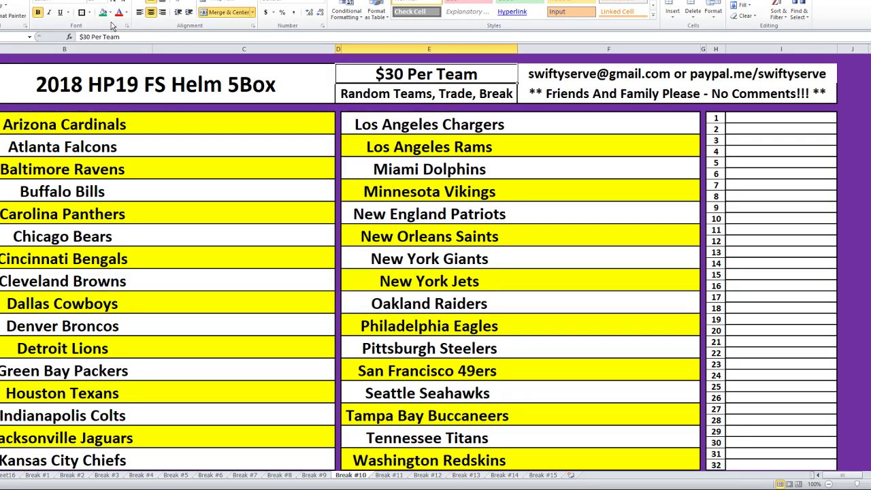
{"action": "left_click", "coordinate": [91, 36]}
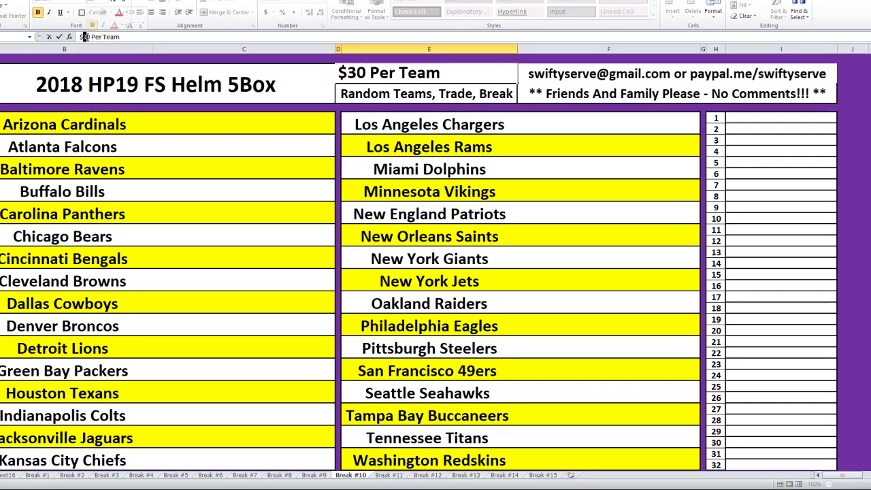
{"action": "type", "text": "5"}
{"action": "key", "text": "Return"}
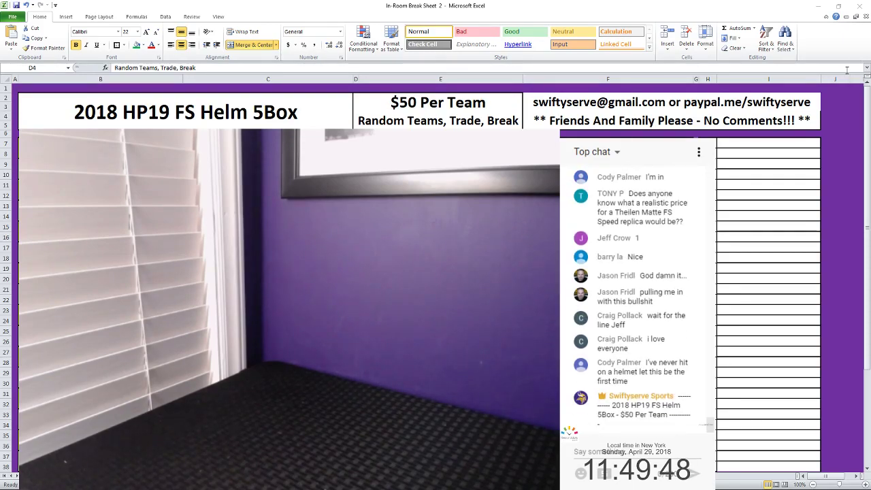
Enter the first five buyer names in column I, starting at I7, repeating the third buyer.
{"action": "left_click", "coordinate": [773, 143]}
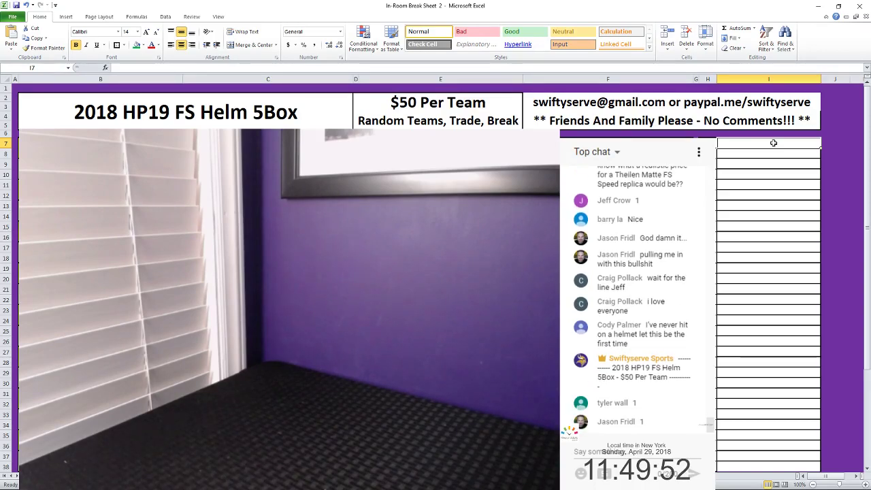
{"action": "key", "text": "Return"}
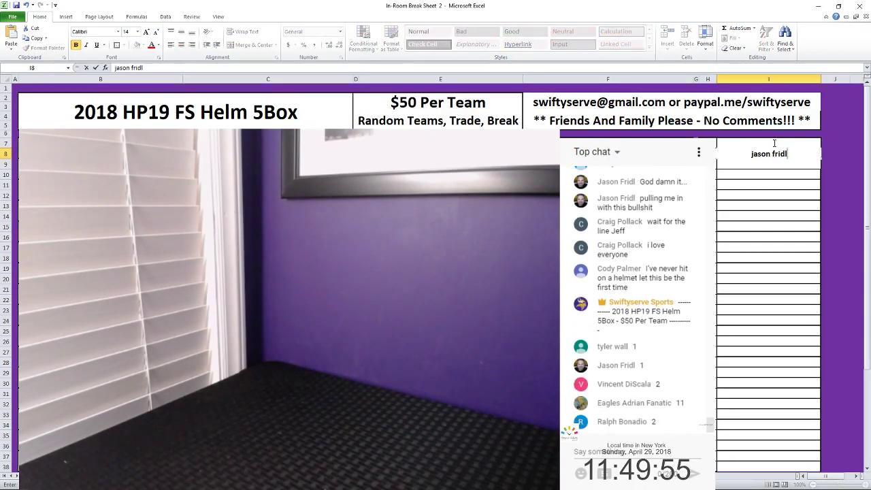
{"action": "key", "text": "Return"}
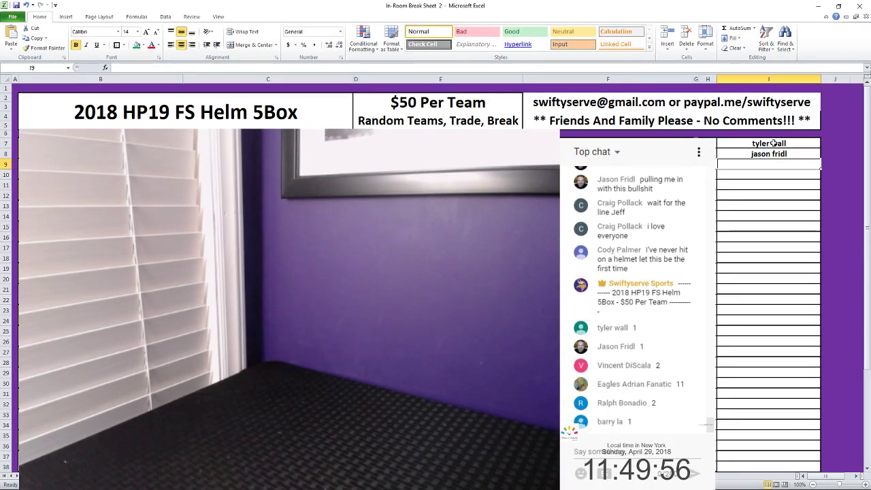
{"action": "key", "text": "Return"}
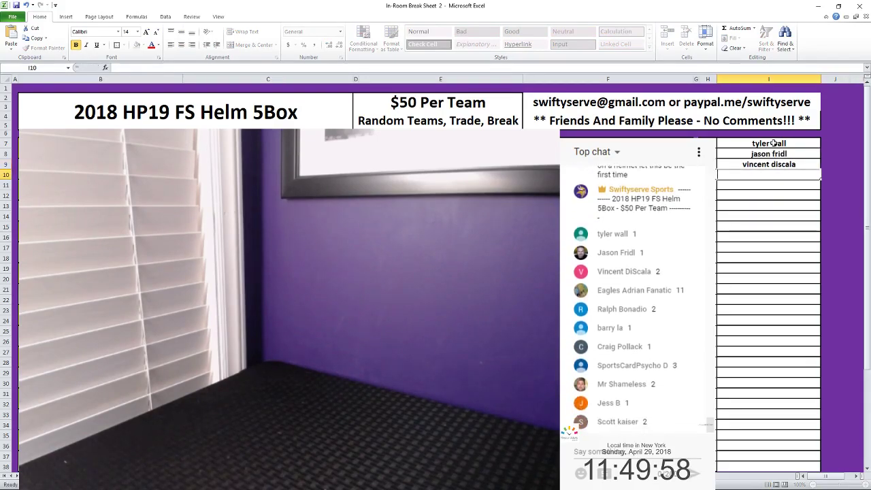
{"action": "key", "text": "Return"}
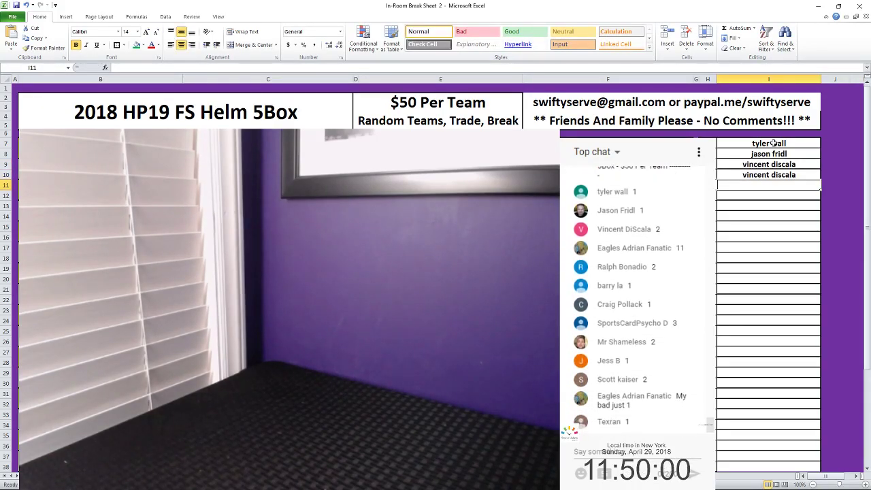
{"action": "key", "text": "Up"}
{"action": "key", "text": "Delete"}
{"action": "key", "text": "Down"}
{"action": "type", "text": "eagles a"}
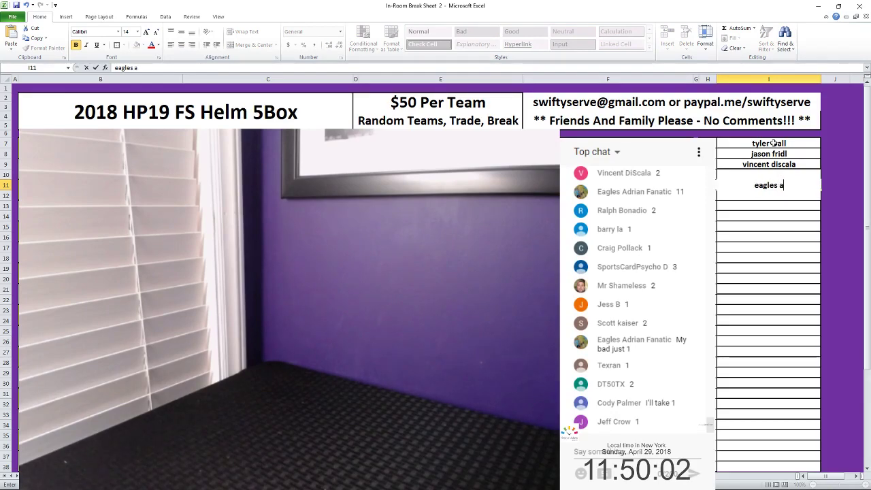
{"action": "type", "text": "drian fanatic"}
{"action": "key", "text": "Return"}
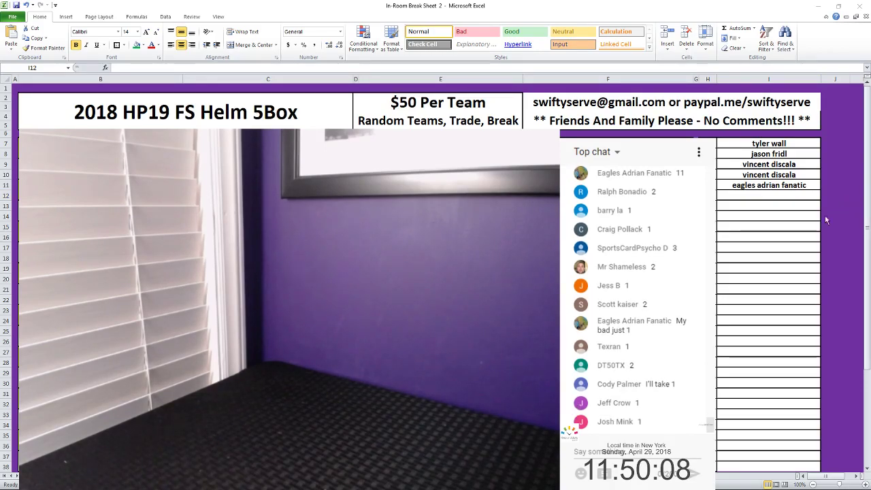
Enter the buyers for the next four slots, correcting a typo in the sixth name.
{"action": "left_click", "coordinate": [792, 196]}
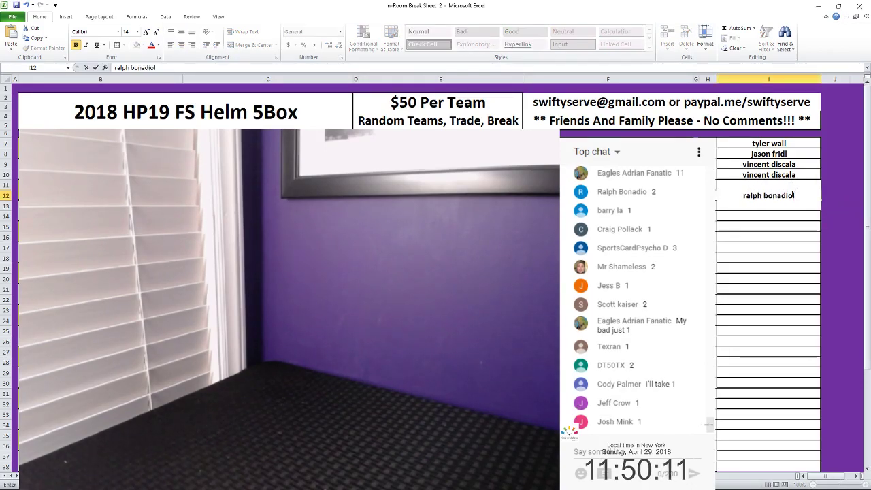
{"action": "key", "text": "Return"}
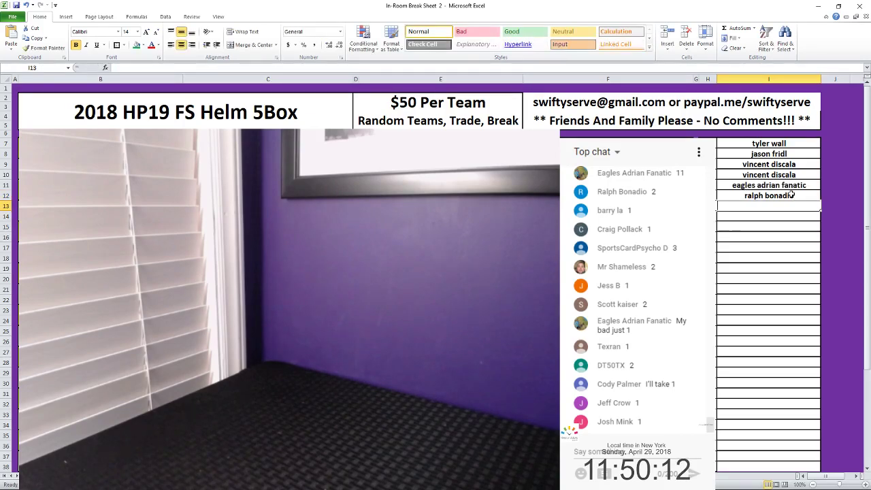
{"action": "key", "text": "Return"}
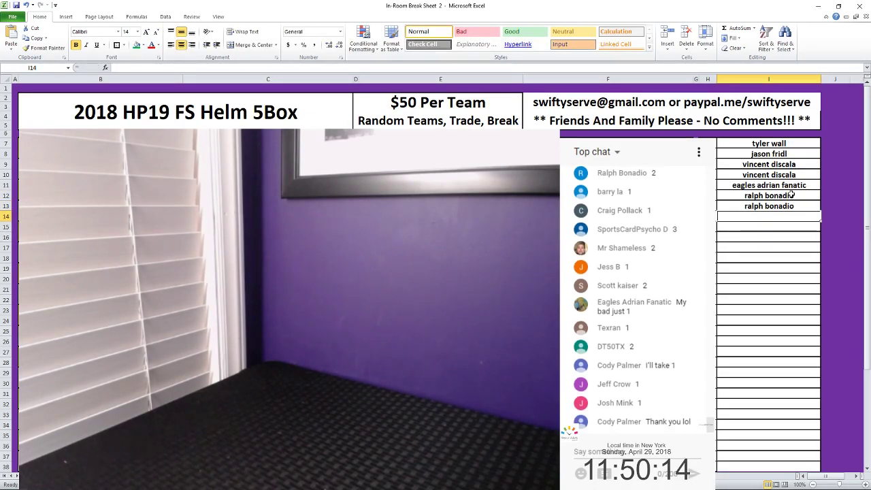
{"action": "key", "text": "Return"}
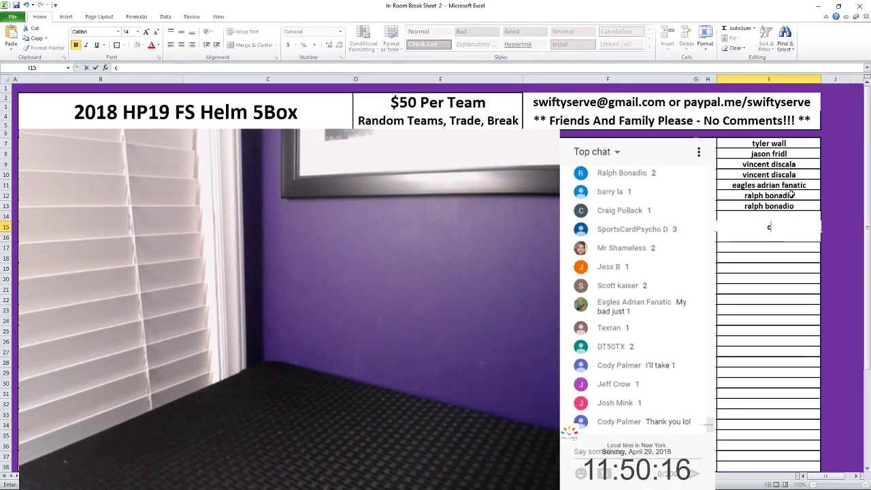
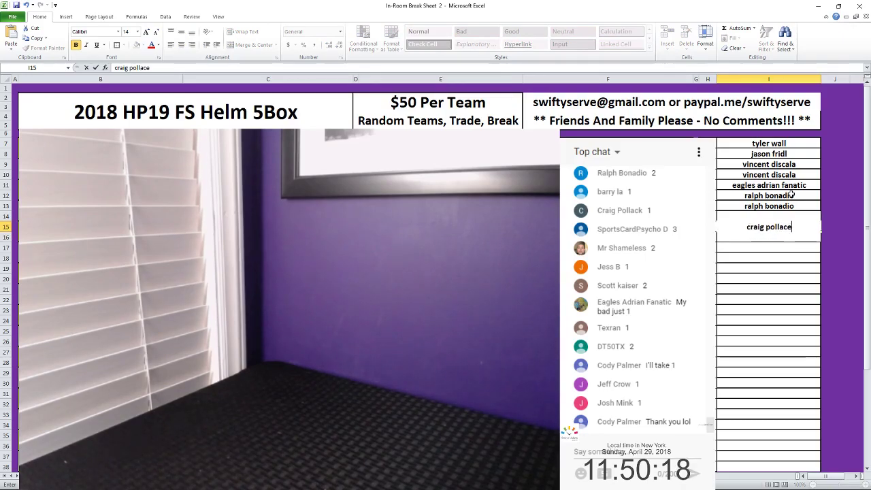
{"action": "key", "text": "Return"}
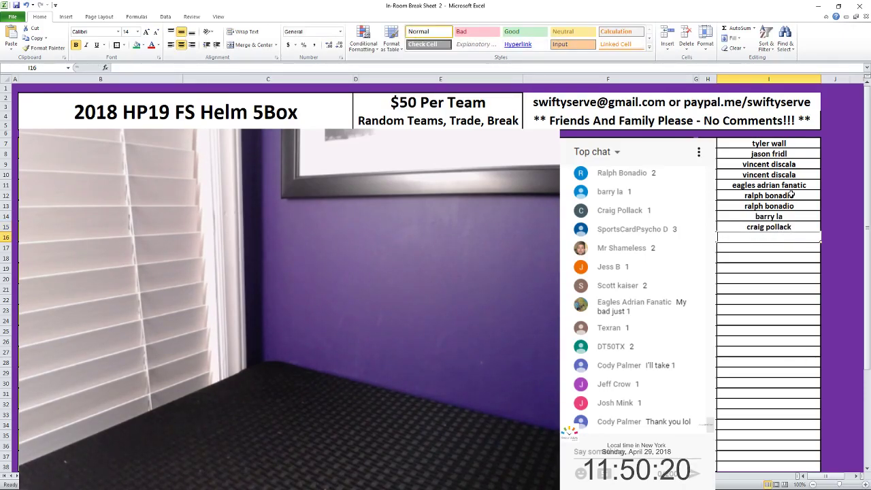
Fill the remaining buyer slots through 14, using AutoComplete for repeated names.
{"action": "type", "text": "sportsc"}
{"action": "type", "text": "ardpsycho"}
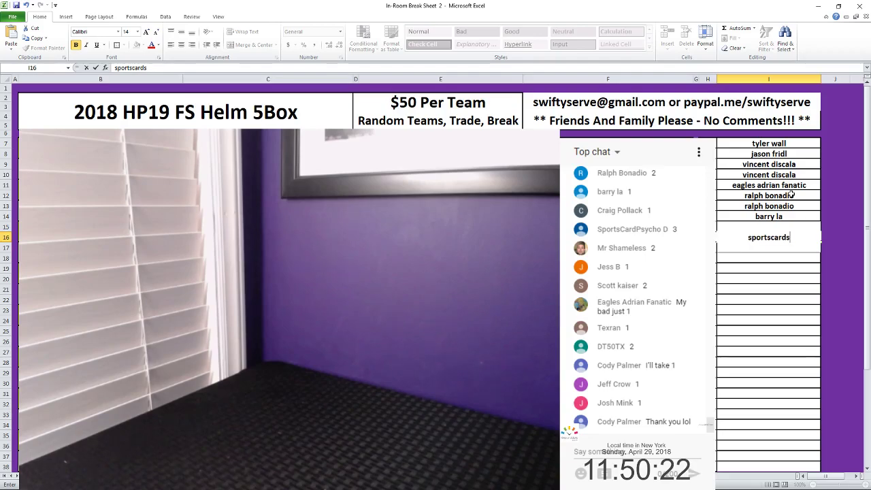
{"action": "type", "text": " d"}
{"action": "key", "text": "Return"}
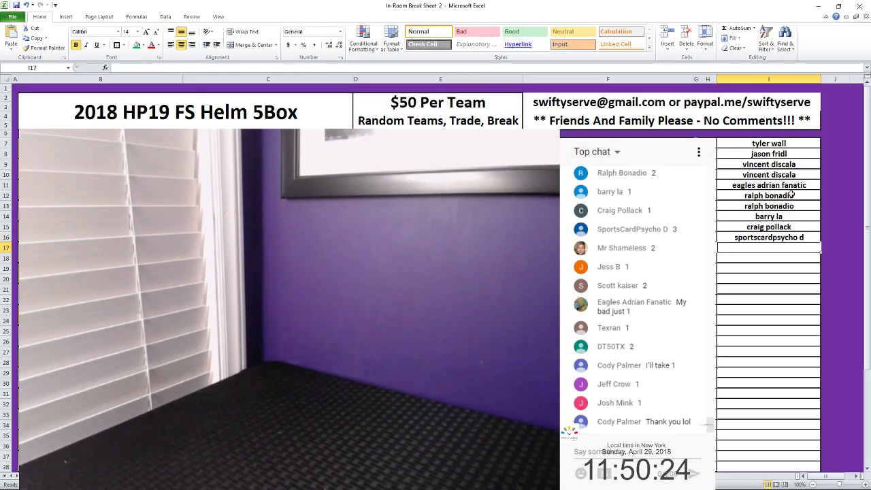
{"action": "type", "text": "s"}
{"action": "key", "text": "Return"}
{"action": "key", "text": "Return"}
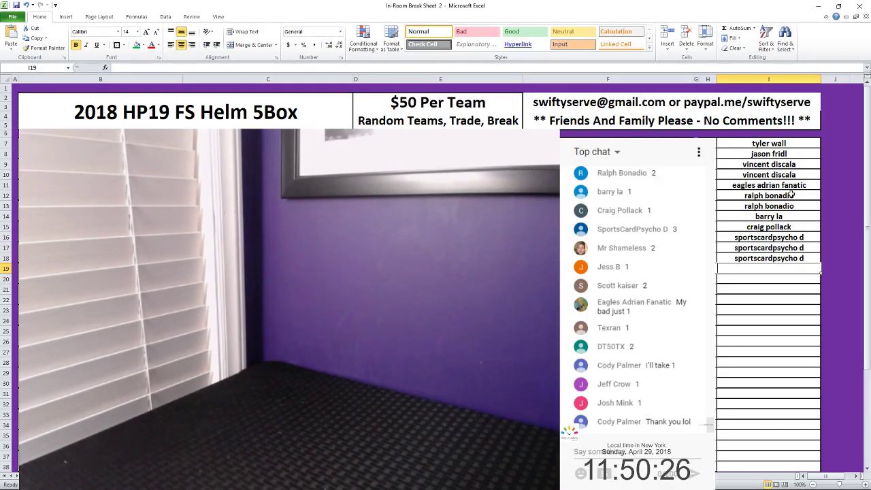
{"action": "type", "text": "mr shameless"}
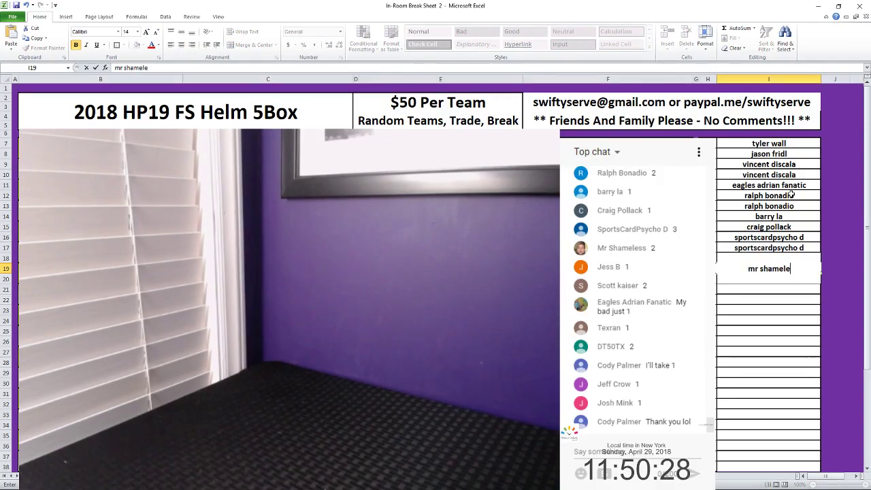
{"action": "key", "text": "Return"}
{"action": "type", "text": "m"}
{"action": "key", "text": "Return"}
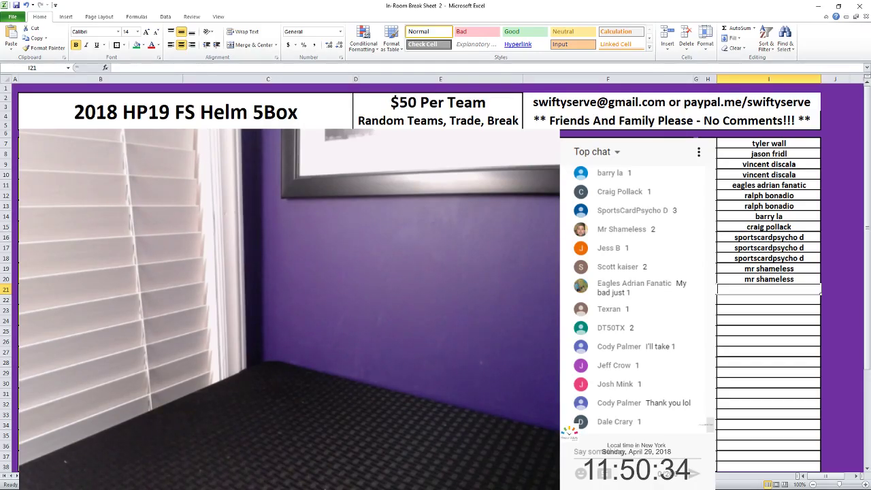
{"action": "key", "text": "alt+Tab"}
{"action": "key", "text": "alt+Tab"}
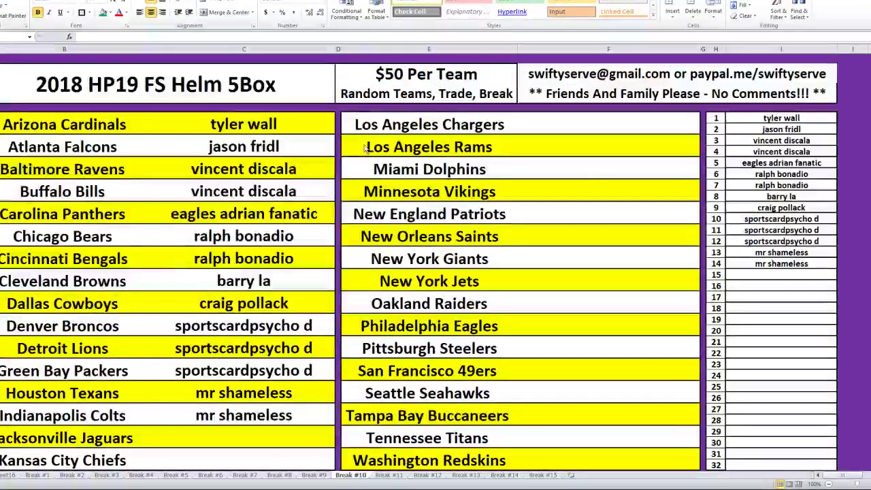
Enter buyer names for slots 15–23, accepting AutoComplete for repeated entries.
{"action": "left_click", "coordinate": [778, 273]}
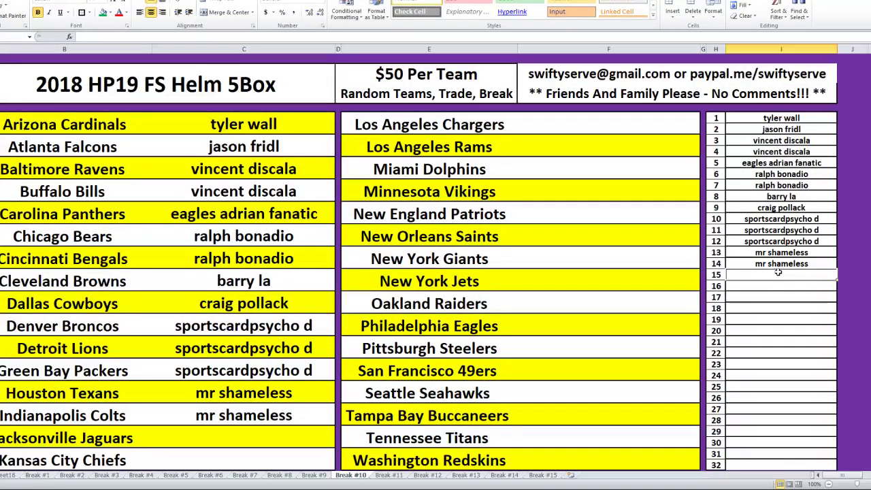
{"action": "type", "text": "jess b"}
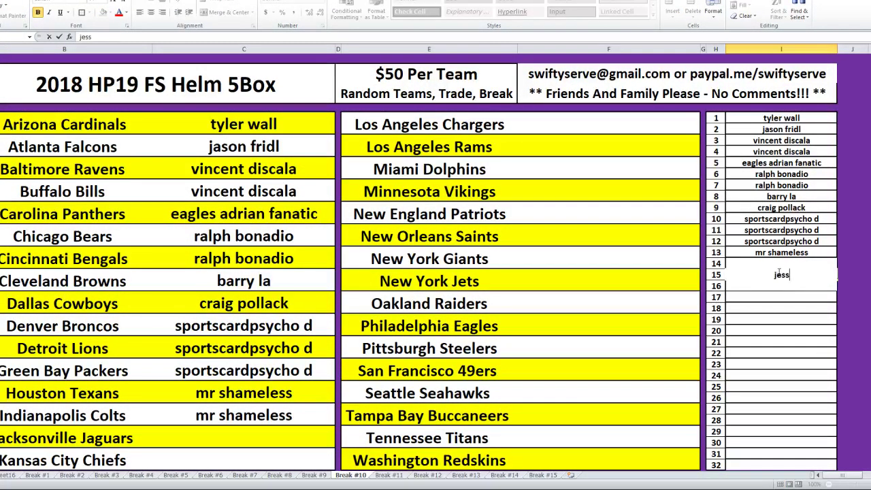
{"action": "key", "text": "Return"}
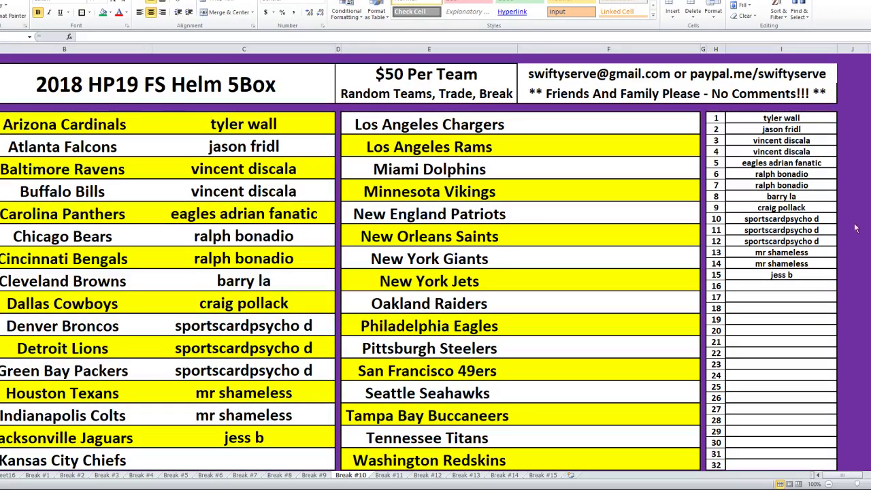
{"action": "left_click", "coordinate": [781, 287]}
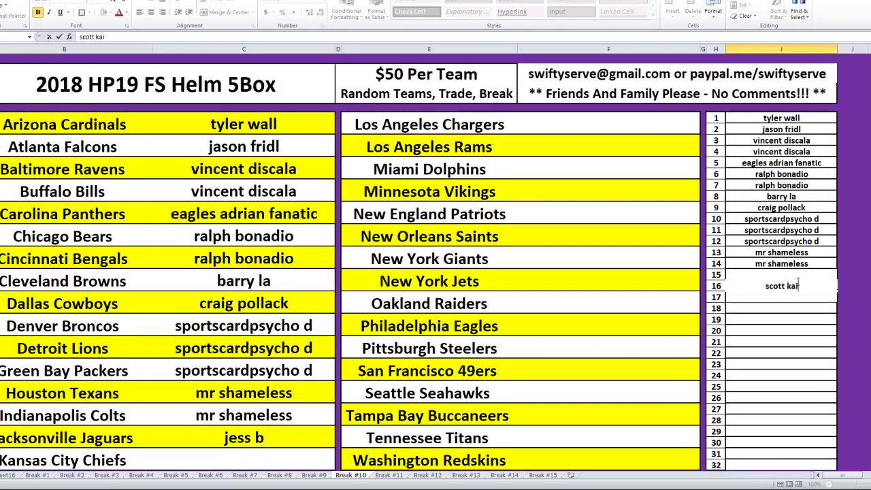
{"action": "key", "text": "Return"}
{"action": "key", "text": "Return"}
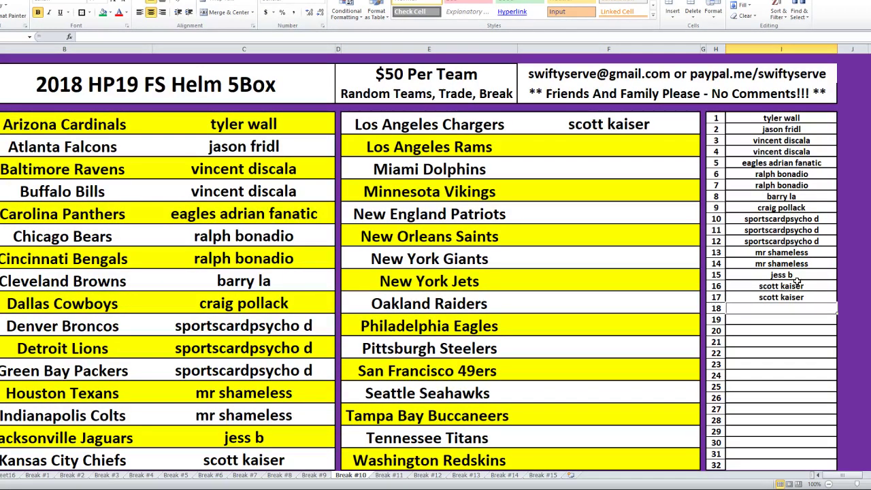
{"action": "type", "text": "texran"}
{"action": "key", "text": "Return"}
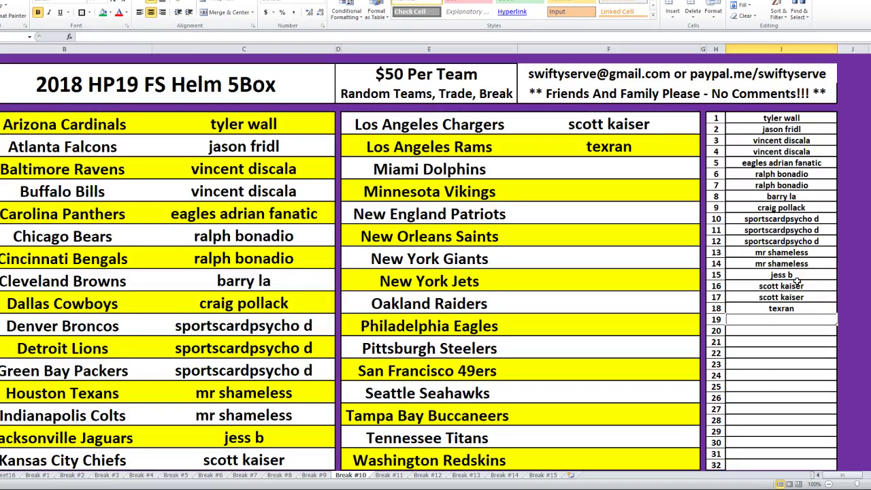
{"action": "type", "text": "dt50tx"}
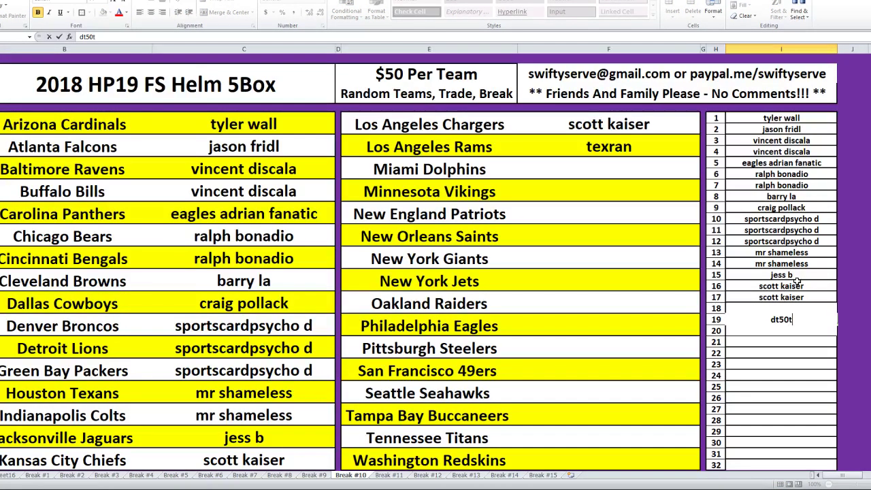
{"action": "key", "text": "Return"}
{"action": "type", "text": "dt50tx"}
{"action": "key", "text": "Return"}
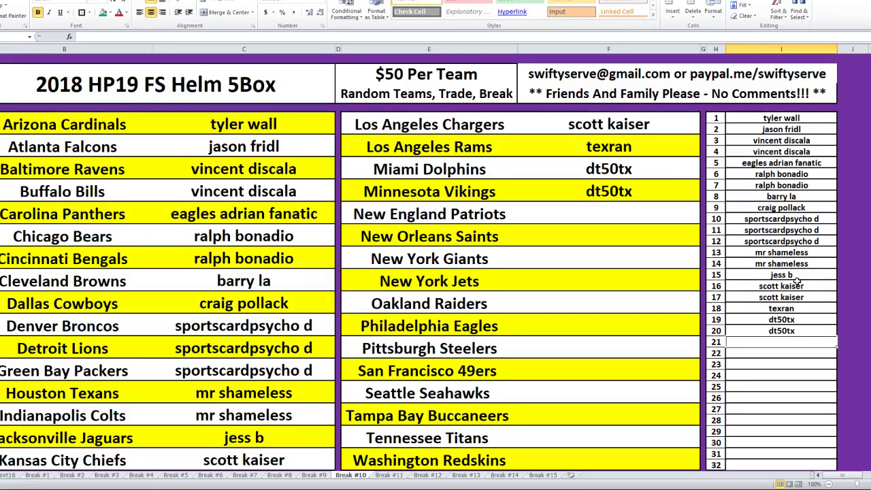
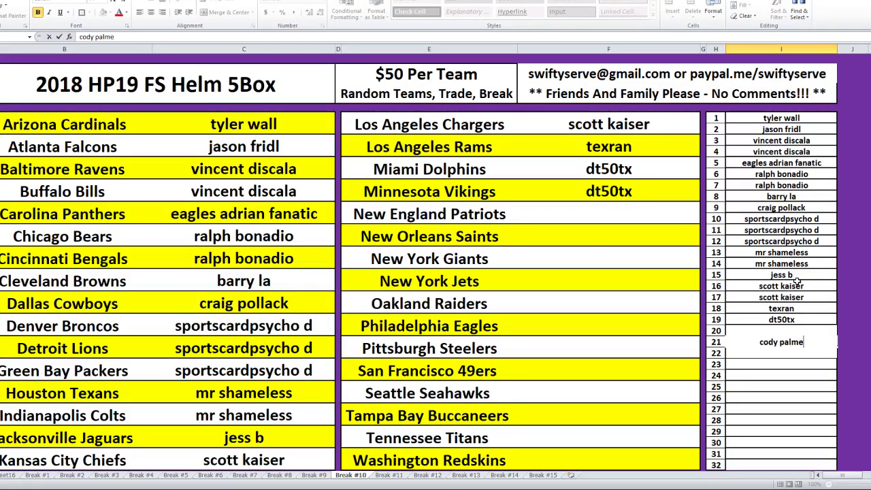
{"action": "key", "text": "Return"}
{"action": "key", "text": "Return"}
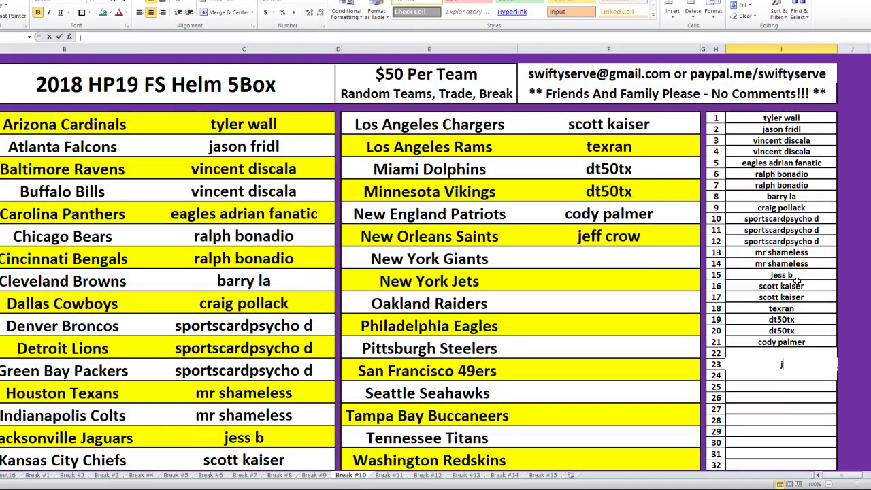
{"action": "key", "text": "Return"}
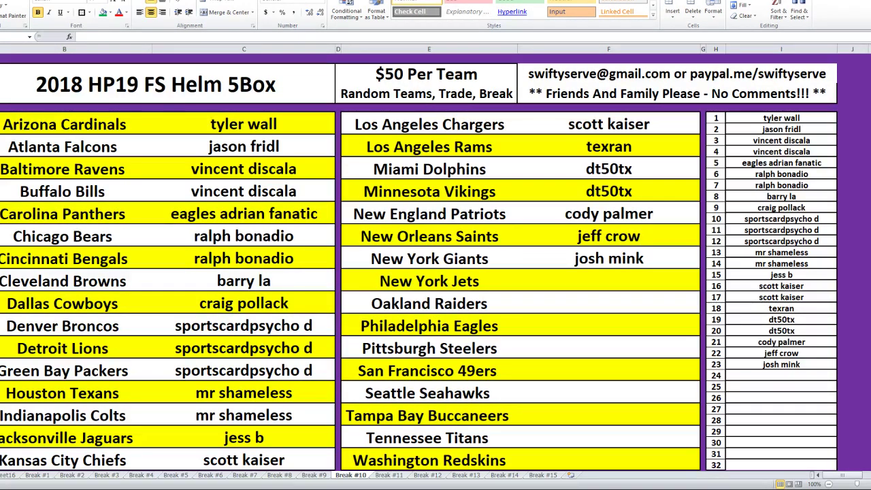
Enter buyers for slots 24–27, assigning owners through the Pittsburgh Steelers.
{"action": "left_click", "coordinate": [763, 377]}
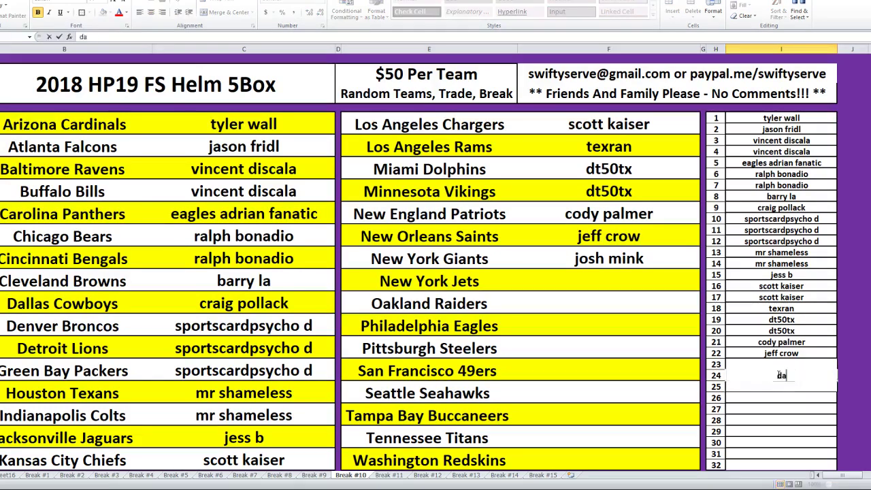
{"action": "key", "text": "Return"}
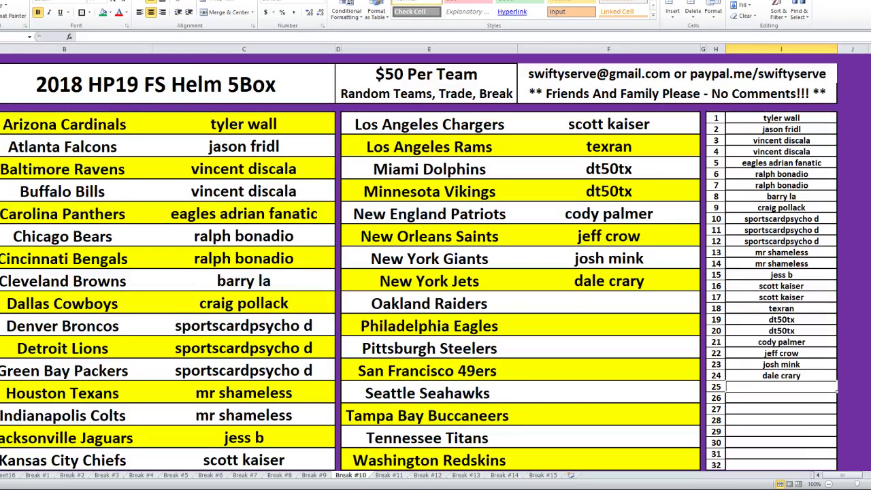
{"action": "key", "text": "ctrl+Home"}
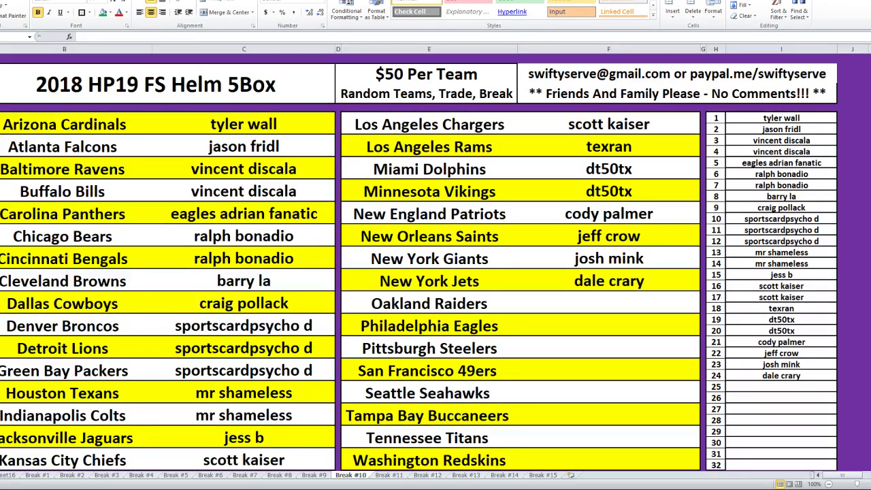
{"action": "left_click", "coordinate": [828, 389]}
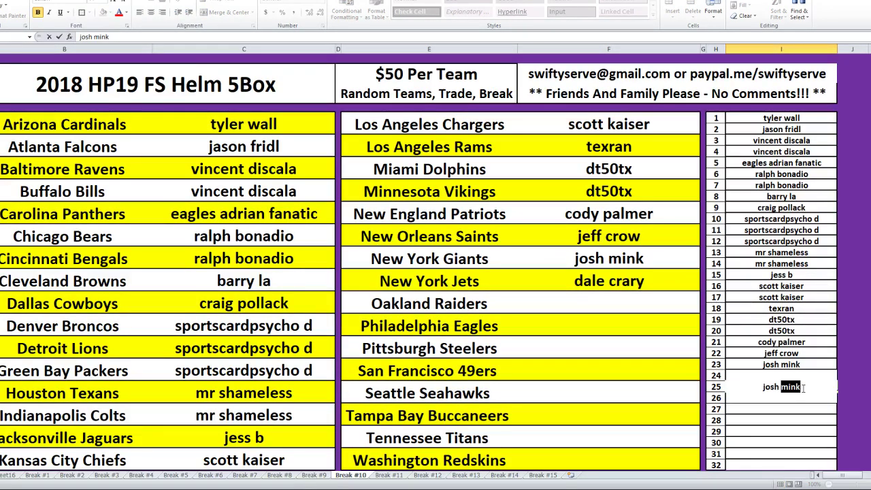
{"action": "key", "text": "Return"}
{"action": "type", "text": "mr shameless"}
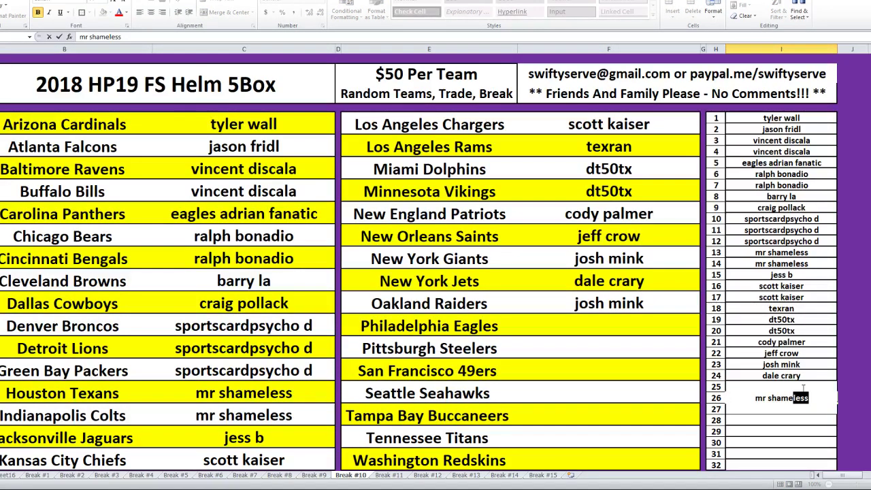
{"action": "key", "text": "Return"}
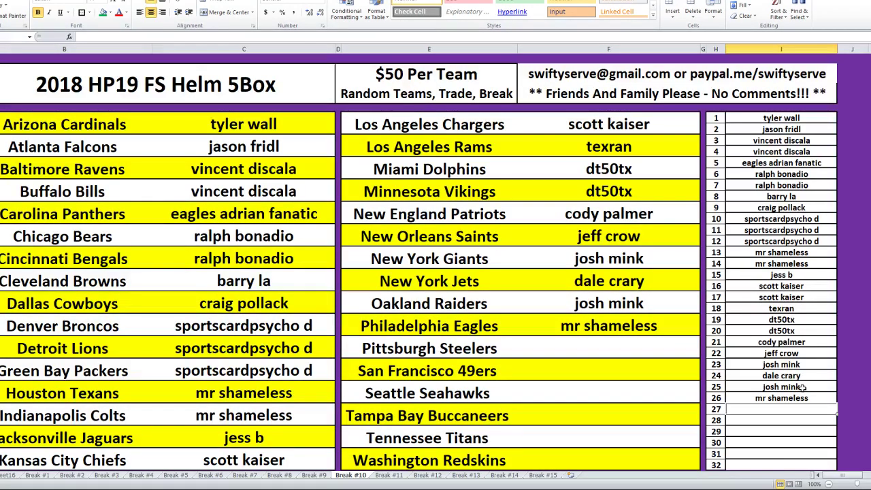
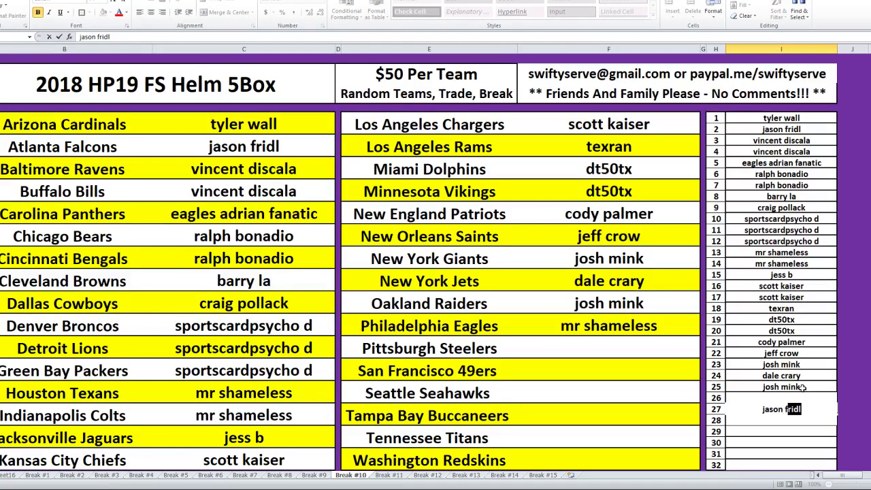
{"action": "key", "text": "Return"}
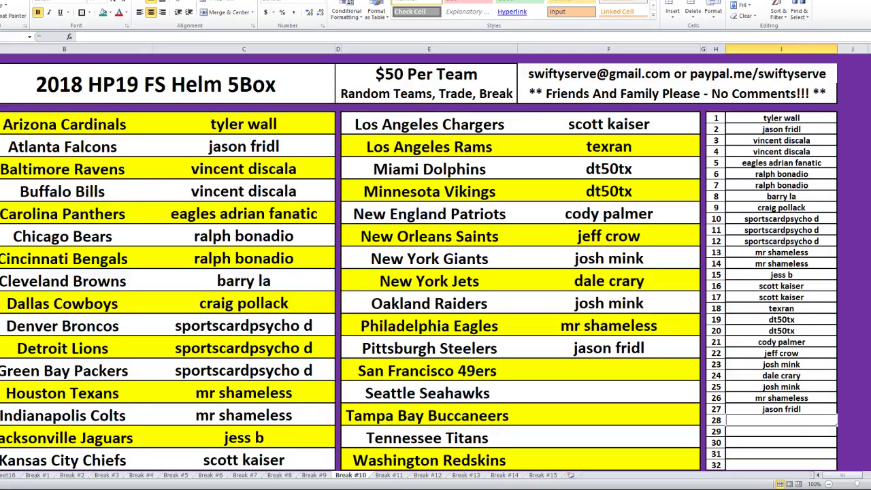
{"action": "key", "text": "alt+Tab"}
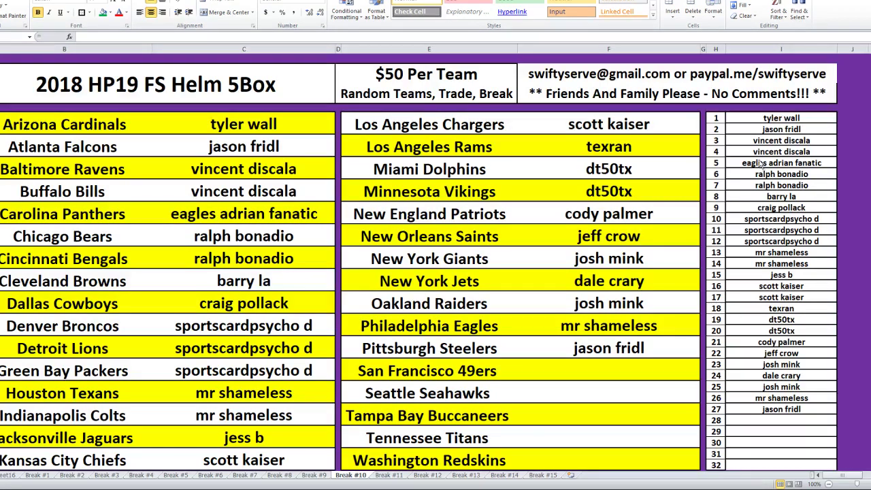
Fill list rows 1, 6–7, 10–12 and 16–18 in columns H:I green.
{"action": "left_click_drag", "start_coordinate": [716, 218], "coordinate": [753, 242]}
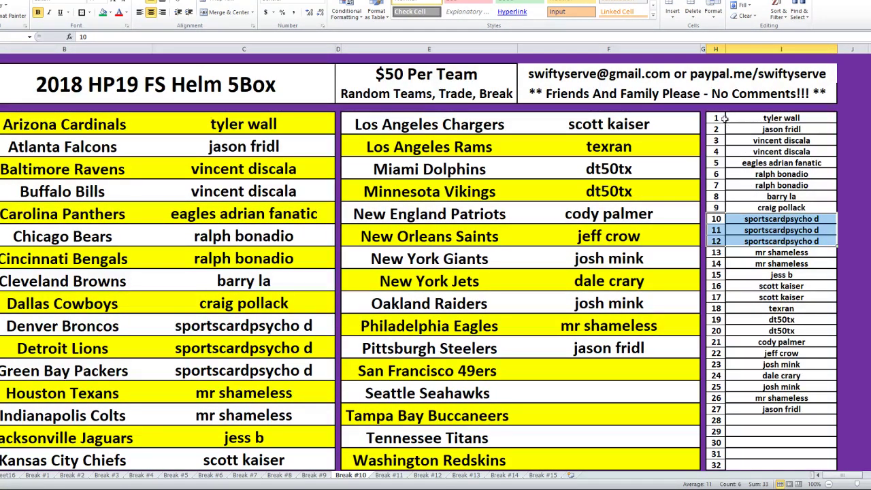
{"action": "left_click_drag", "start_coordinate": [723, 118], "coordinate": [732, 117], "text": "ctrl"}
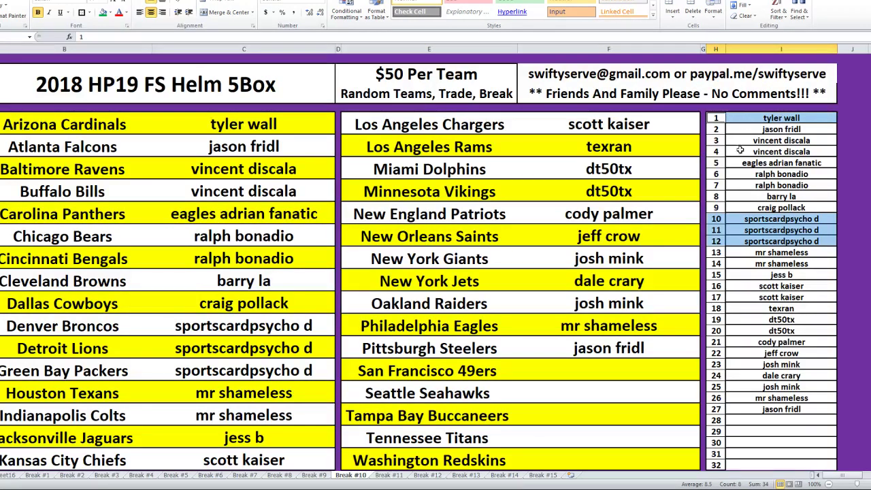
{"action": "left_click", "coordinate": [720, 174], "text": "ctrl"}
{"action": "left_click_drag", "start_coordinate": [720, 173], "coordinate": [741, 184], "text": "ctrl"}
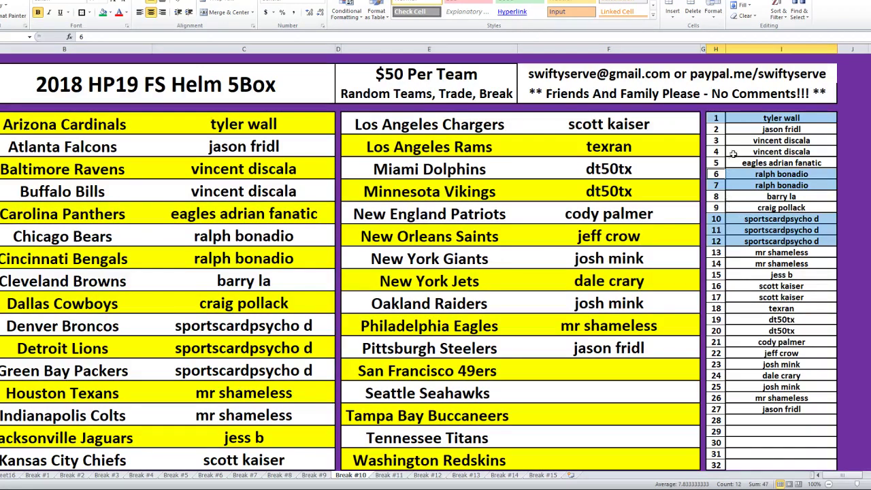
{"action": "left_click_drag", "start_coordinate": [719, 311], "coordinate": [745, 309], "text": "ctrl"}
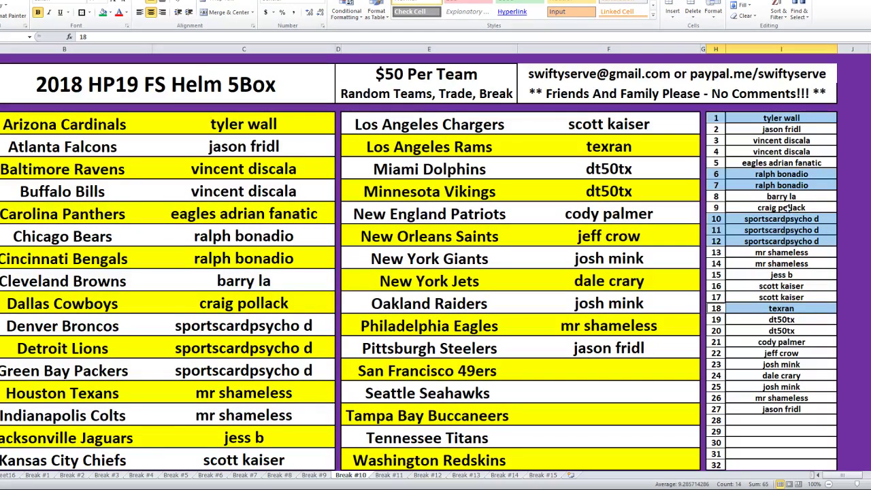
{"action": "left_click_drag", "start_coordinate": [722, 286], "coordinate": [736, 297], "text": "ctrl"}
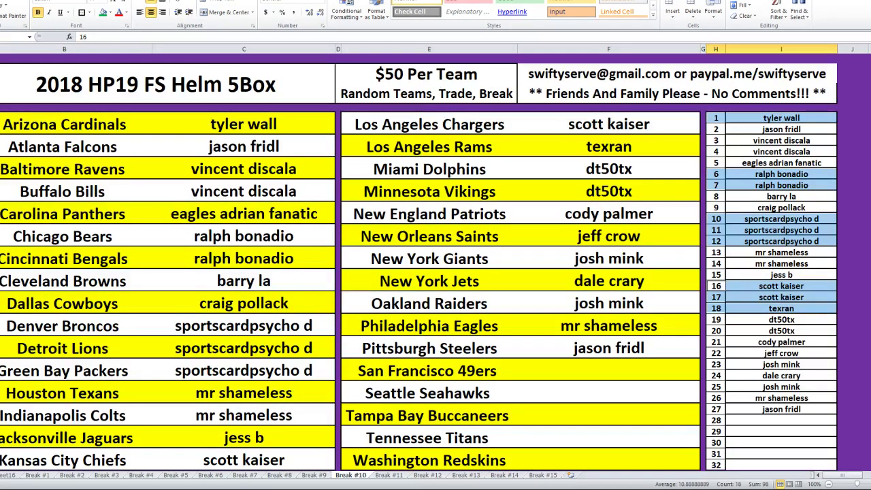
{"action": "left_click", "coordinate": [102, 13]}
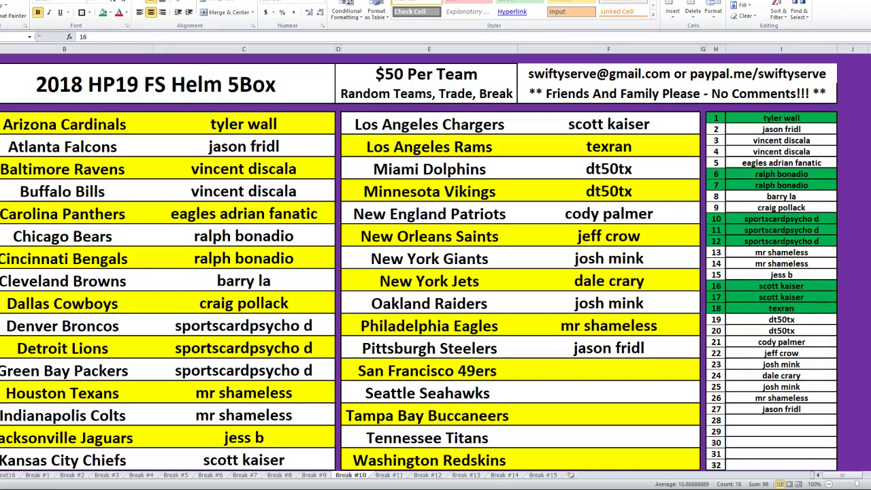
{"action": "left_click", "coordinate": [801, 420]}
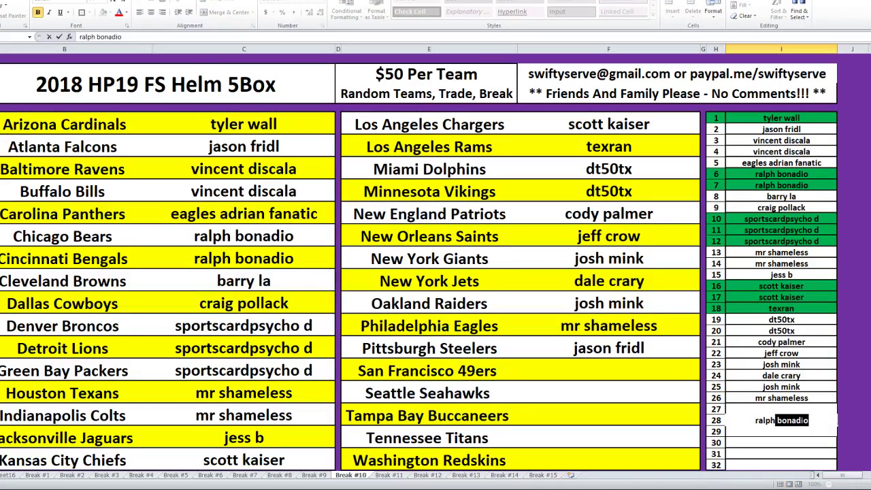
Enter buyers for slots 28–30: San Francisco 49ers, Seattle Seahawks and Tampa Bay Buccaneers.
{"action": "key", "text": "Return"}
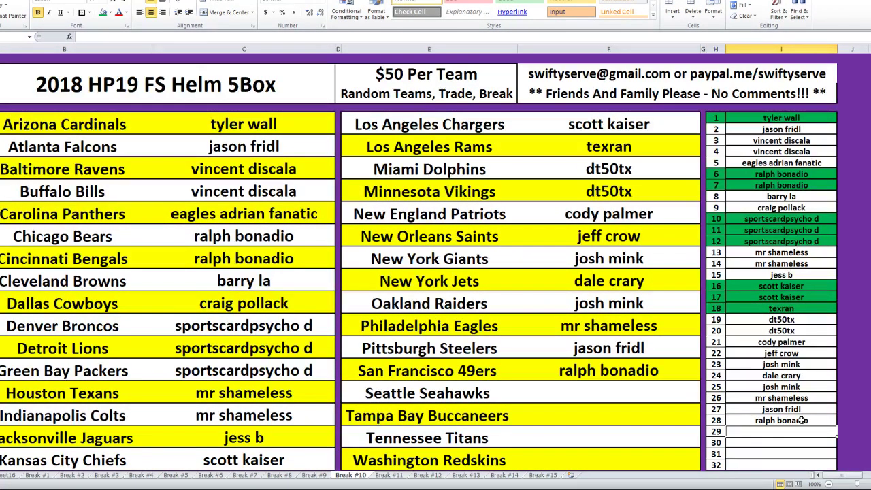
{"action": "type", "text": "e"}
{"action": "key", "text": "BackSpace"}
{"action": "key", "text": "BackSpace"}
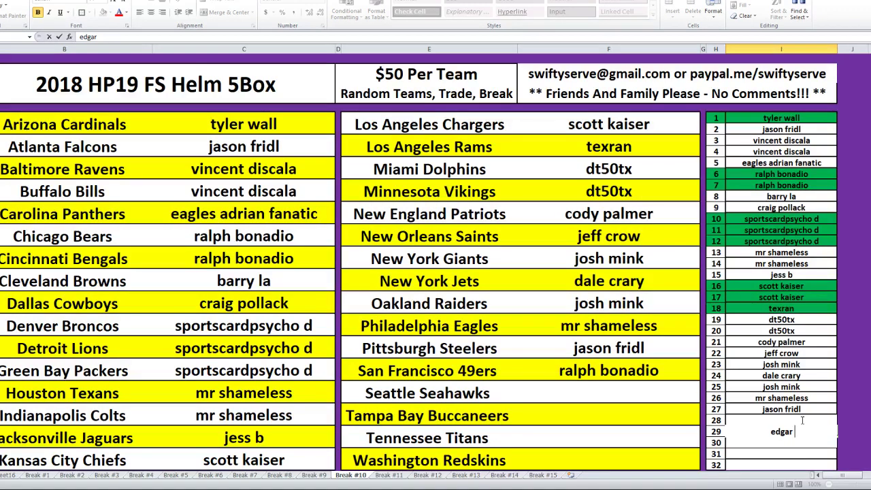
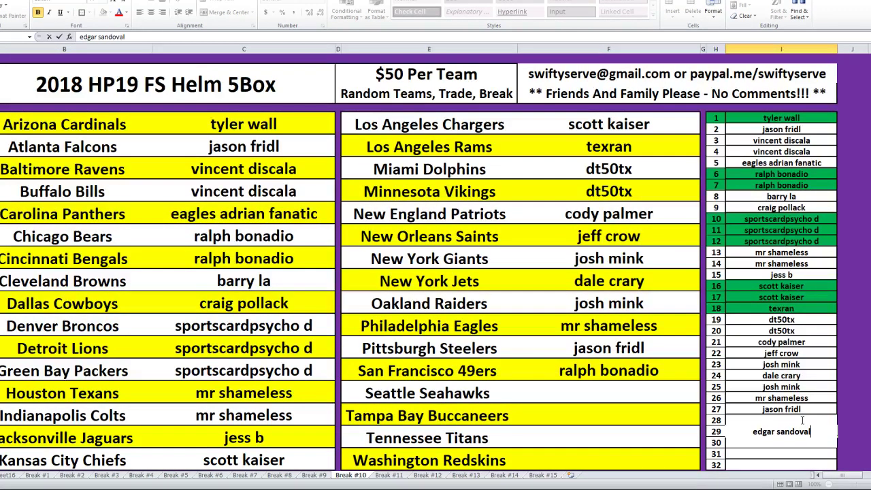
{"action": "key", "text": "Return"}
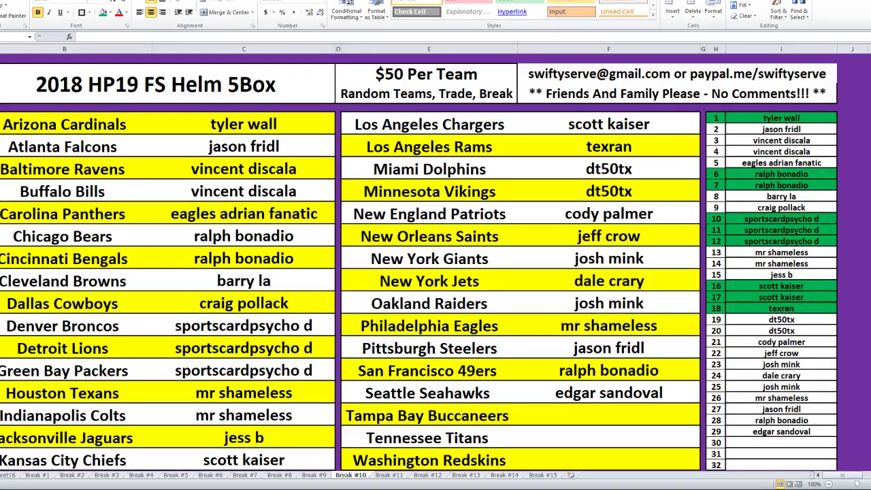
{"action": "left_click", "coordinate": [791, 444]}
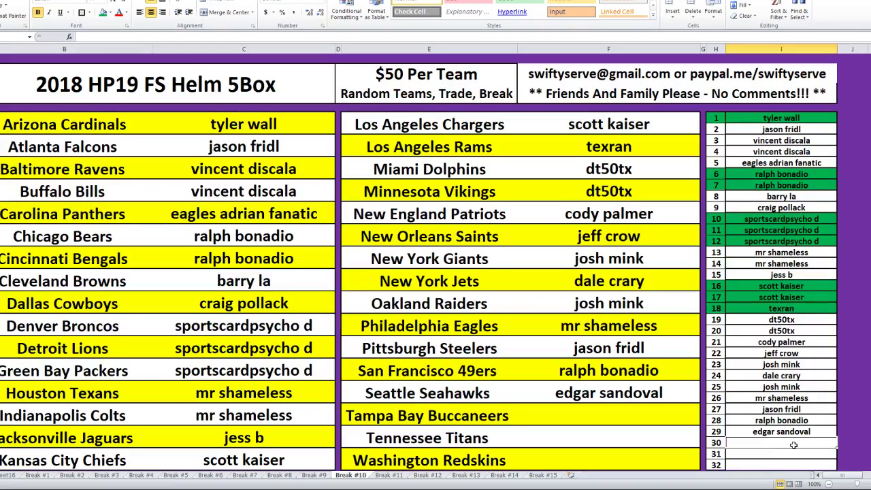
{"action": "type", "text": "tony p"}
{"action": "key", "text": "Return"}
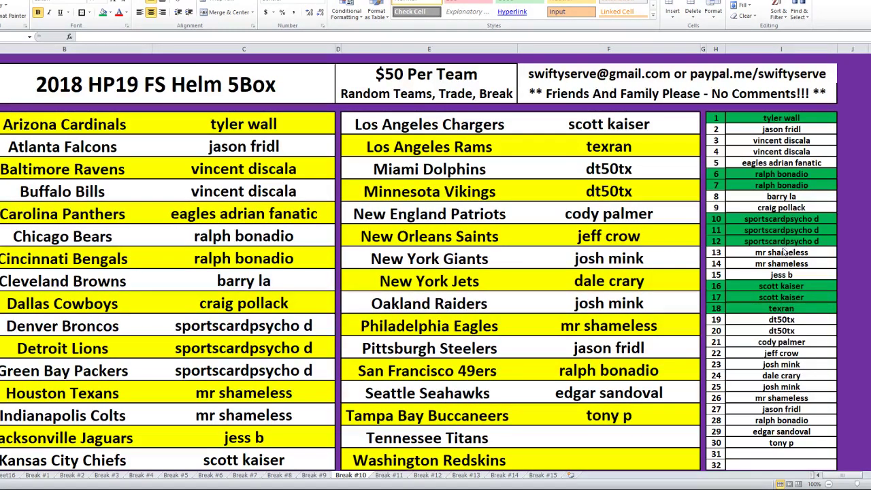
Fill list rows 3–4, 13–14, 21, 23, 25 and 26 green.
{"action": "left_click_drag", "start_coordinate": [717, 139], "coordinate": [741, 146]}
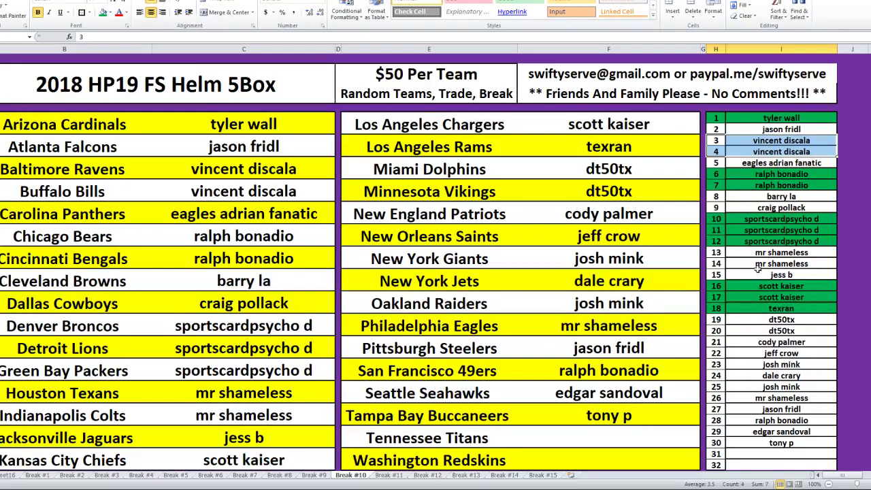
{"action": "left_click_drag", "start_coordinate": [714, 342], "coordinate": [742, 342], "text": "ctrl"}
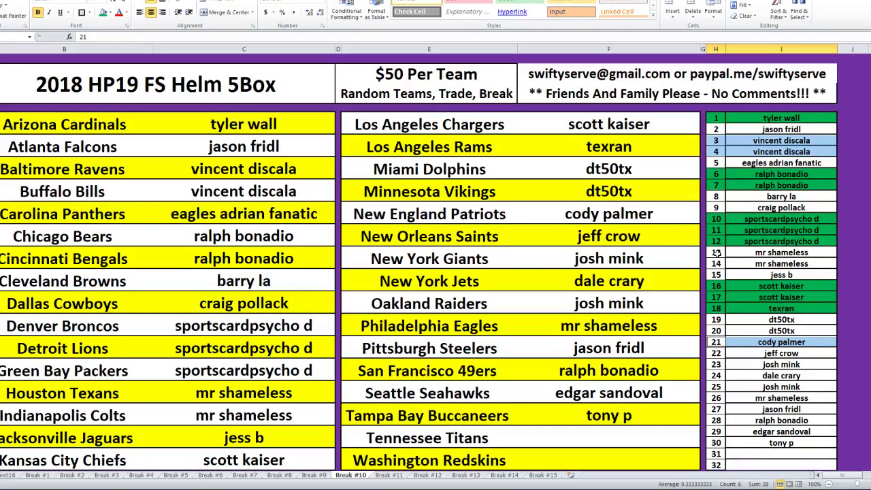
{"action": "left_click_drag", "start_coordinate": [717, 254], "coordinate": [752, 264], "text": "ctrl"}
{"action": "left_click_drag", "start_coordinate": [726, 395], "coordinate": [748, 399], "text": "ctrl"}
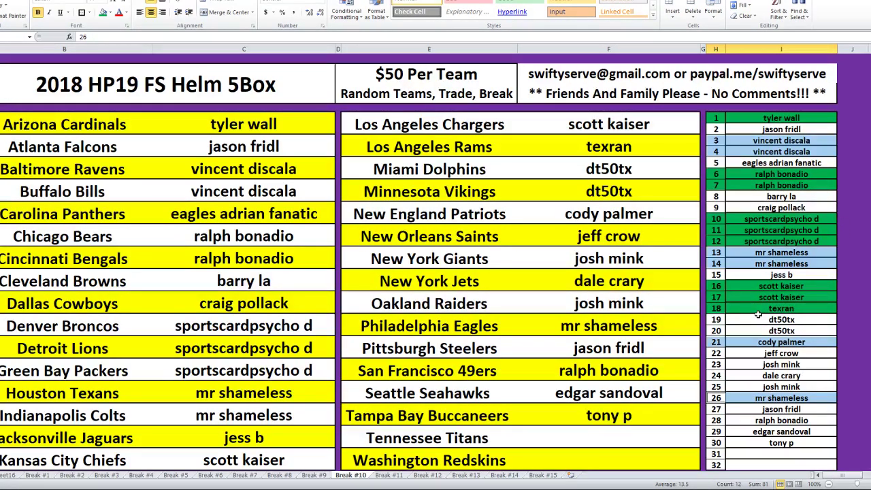
{"action": "left_click_drag", "start_coordinate": [716, 364], "coordinate": [744, 364], "text": "ctrl"}
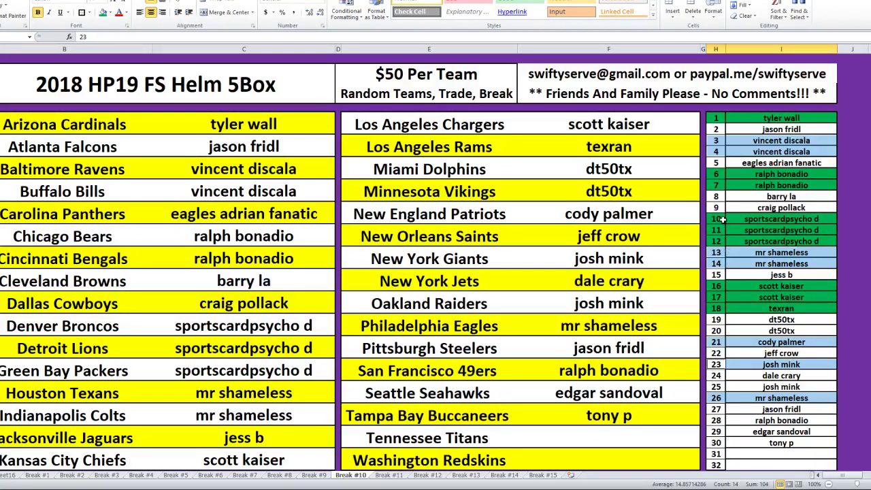
{"action": "left_click_drag", "start_coordinate": [716, 386], "coordinate": [742, 387], "text": "ctrl"}
{"action": "left_click", "coordinate": [102, 12]}
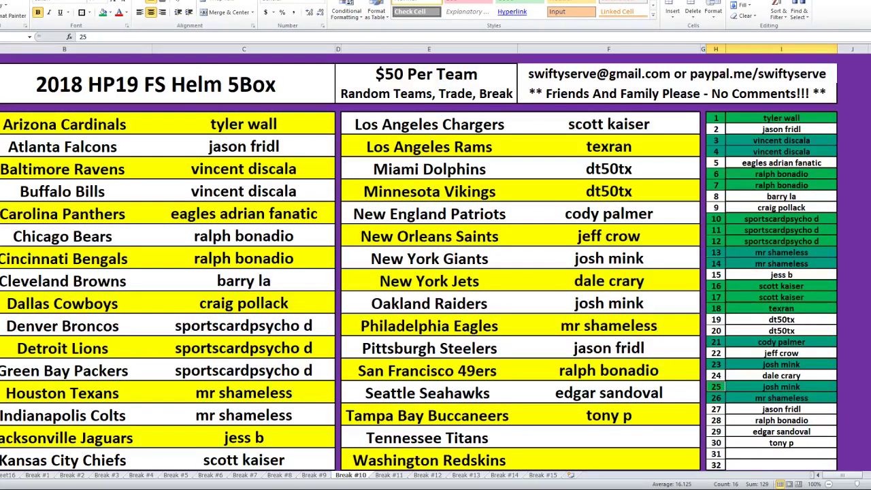
Fill list rows 15, 8 and 5 green as well.
{"action": "left_click_drag", "start_coordinate": [716, 277], "coordinate": [742, 276]}
{"action": "left_click_drag", "start_coordinate": [716, 196], "coordinate": [751, 197], "text": "ctrl"}
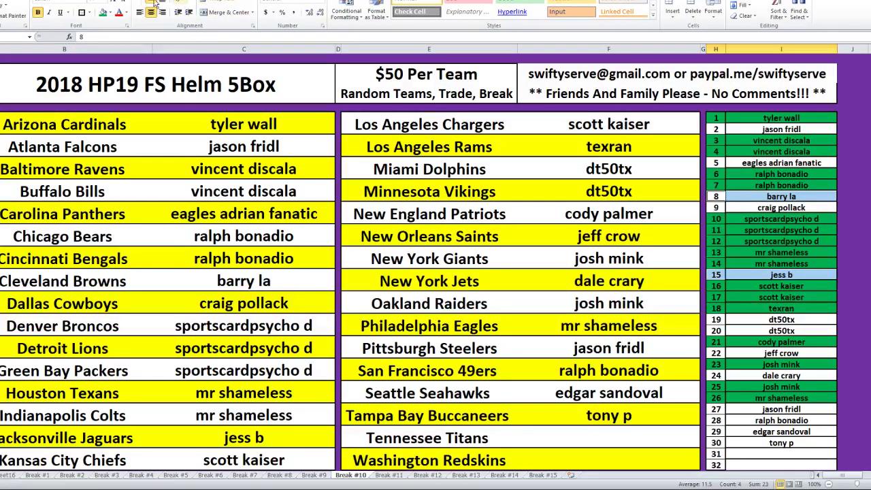
{"action": "left_click", "coordinate": [108, 13]}
{"action": "left_click_drag", "start_coordinate": [716, 163], "coordinate": [737, 160]}
{"action": "left_click", "coordinate": [105, 13]}
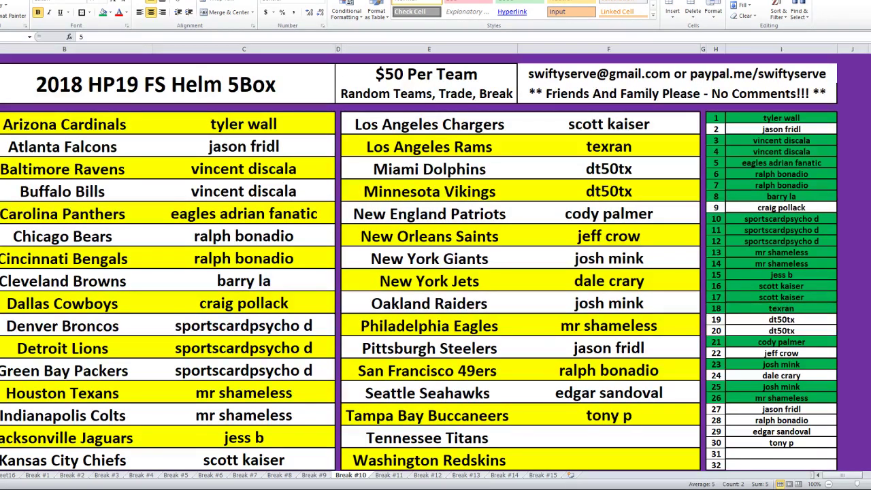
Enter buyers in slots 31 and 32 for the Tennessee Titans and Washington Redskins.
{"action": "left_click", "coordinate": [769, 453]}
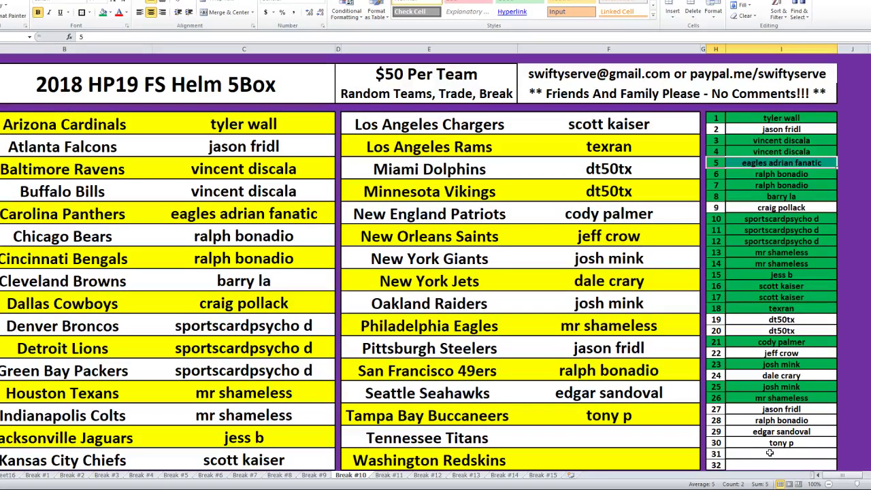
{"action": "type", "text": "brian22"}
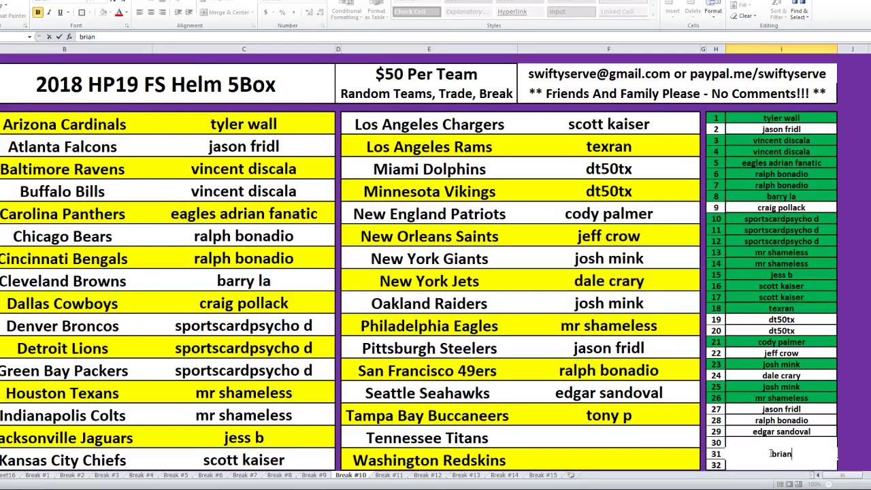
{"action": "key", "text": "Return"}
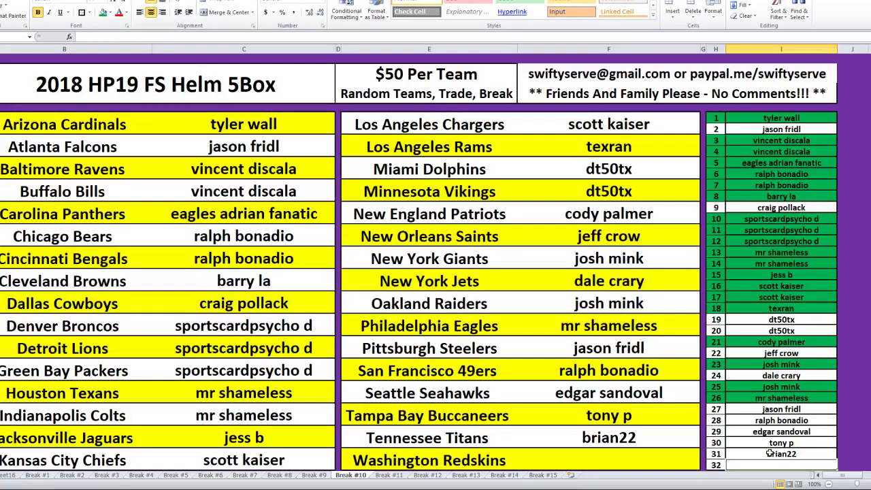
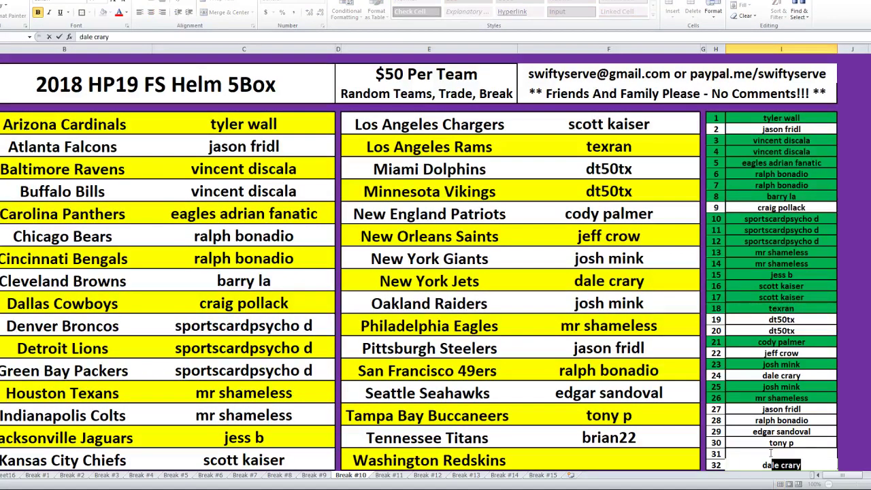
{"action": "key", "text": "Return"}
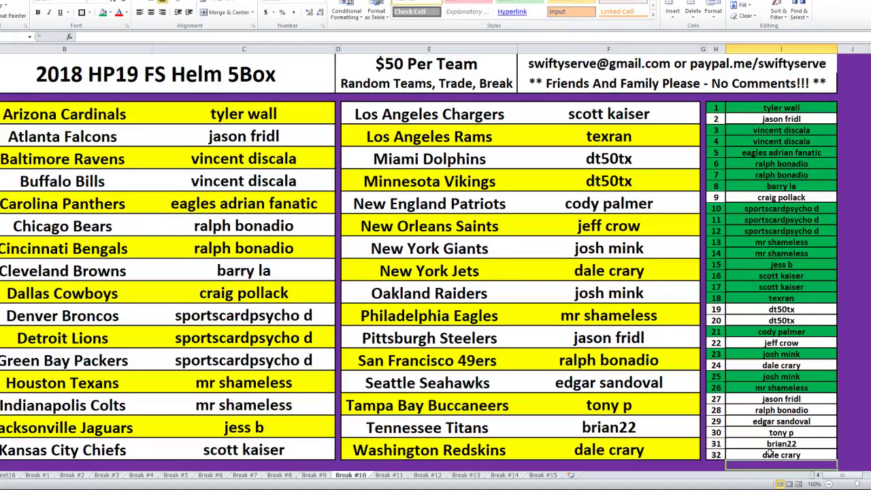
Select list row 19 in columns H:I.
{"action": "scroll", "coordinate": [768, 452], "scroll_direction": "up", "scroll_amount": 1}
{"action": "left_click", "coordinate": [216, 85]}
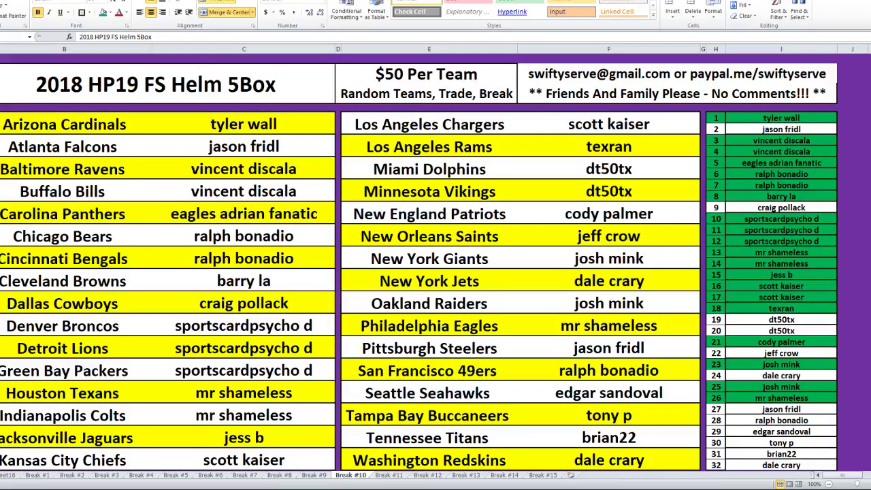
{"action": "left_click_drag", "start_coordinate": [714, 319], "coordinate": [737, 330]}
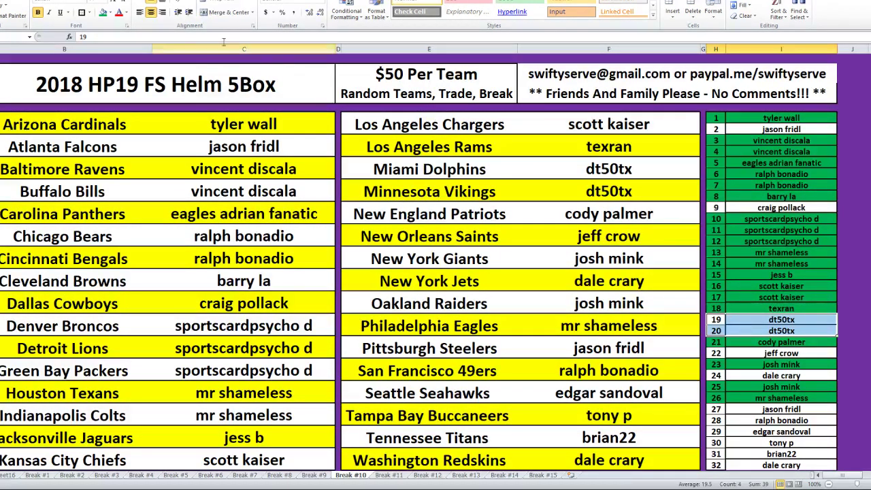
Fill list rows 19, 2, 27–29, 9 and 30 green.
{"action": "left_click", "coordinate": [102, 13]}
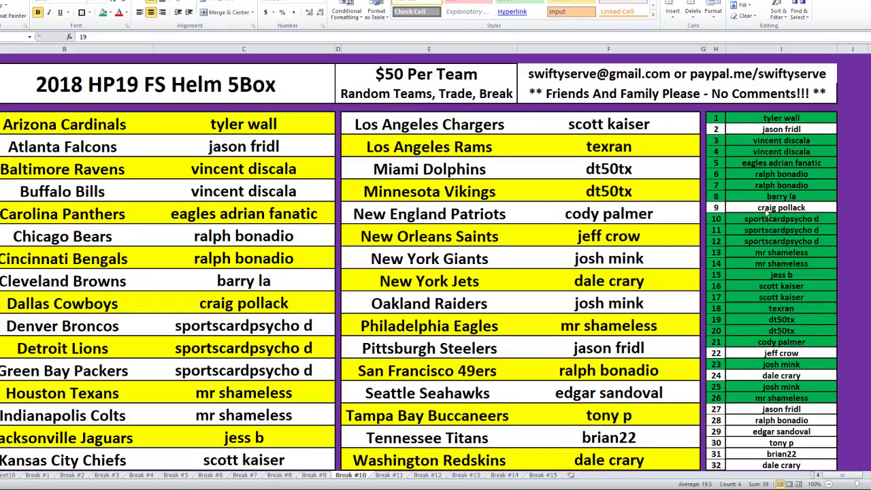
{"action": "left_click", "coordinate": [718, 129]}
{"action": "left_click_drag", "start_coordinate": [718, 128], "coordinate": [740, 130]}
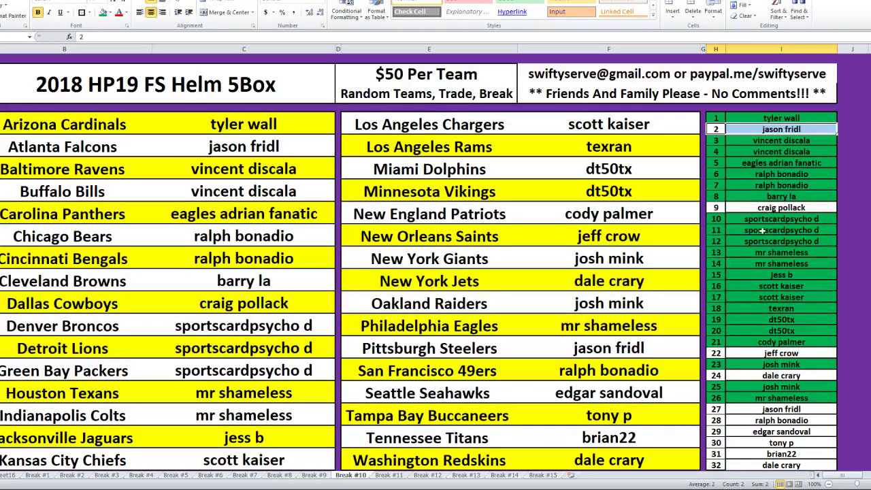
{"action": "left_click_drag", "start_coordinate": [721, 409], "coordinate": [736, 421]}
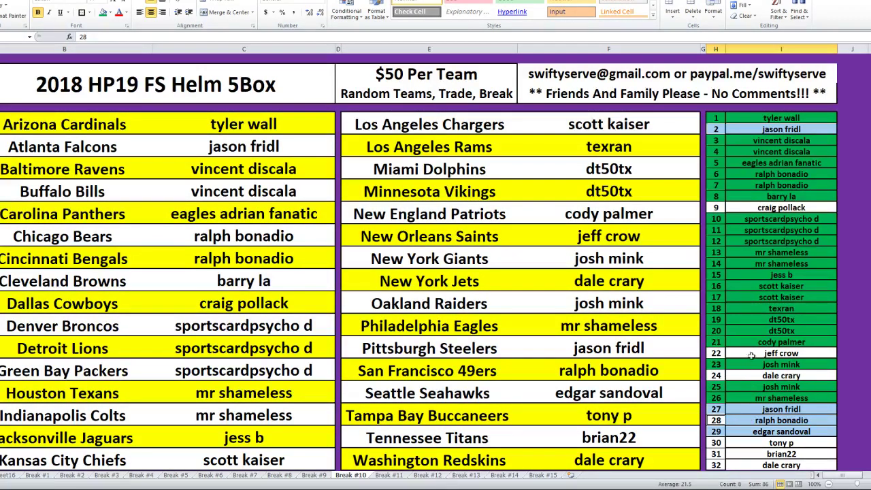
{"action": "left_click", "coordinate": [102, 12]}
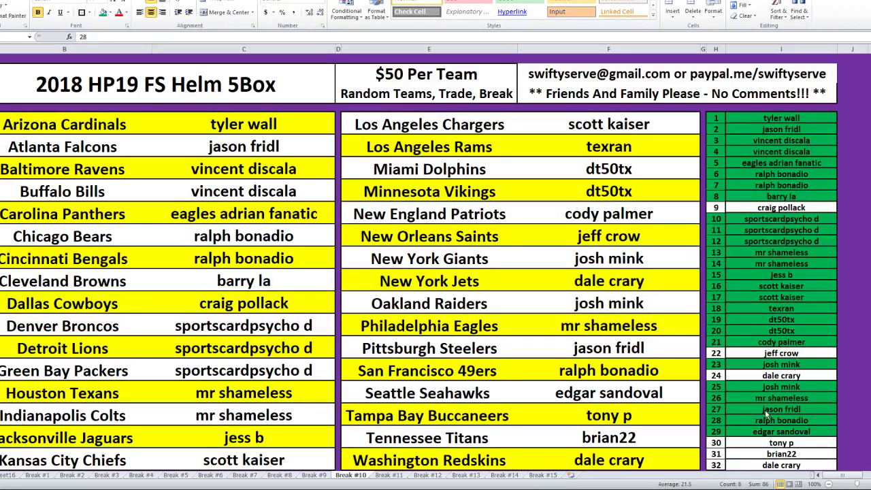
{"action": "left_click_drag", "start_coordinate": [715, 443], "coordinate": [745, 444]}
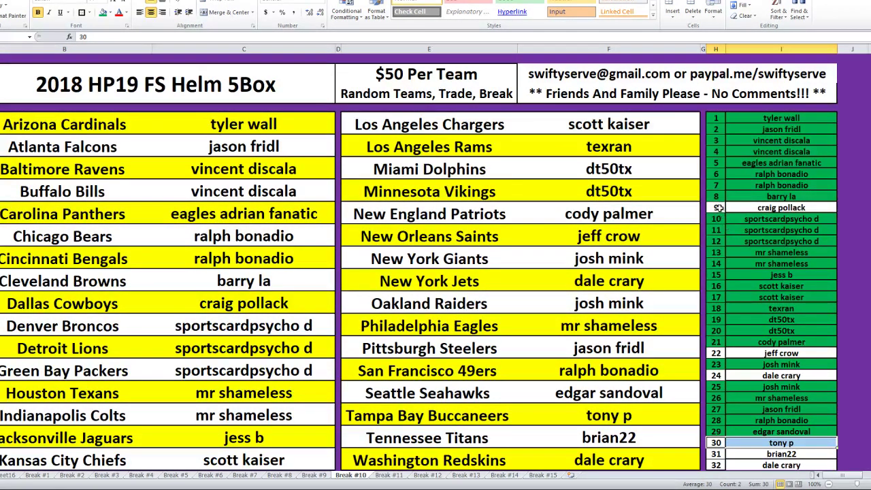
{"action": "left_click_drag", "start_coordinate": [719, 207], "coordinate": [752, 208]}
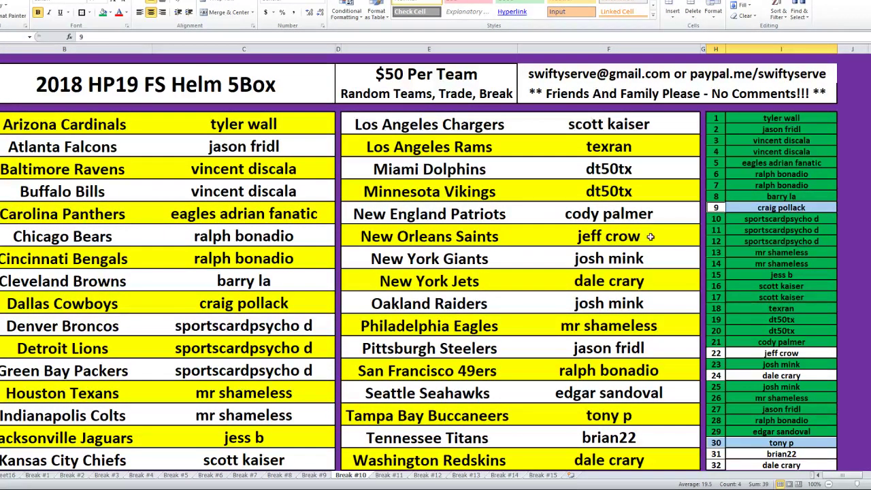
{"action": "left_click", "coordinate": [104, 13]}
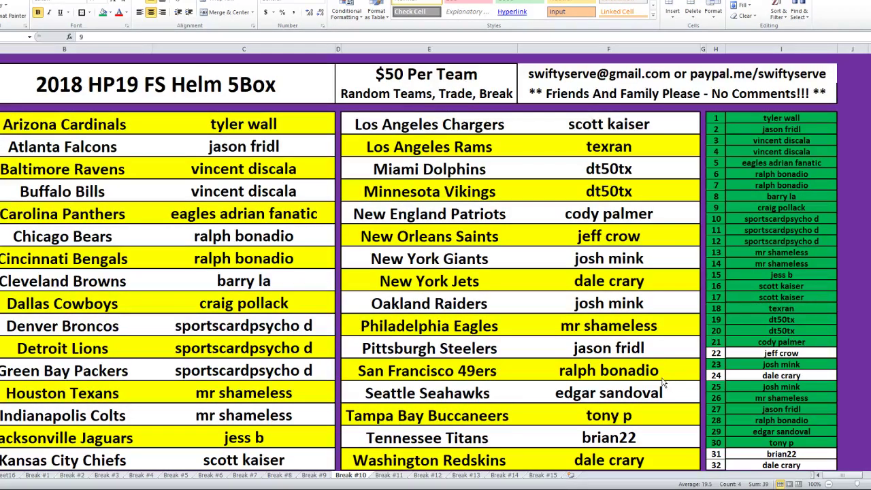
Fill list rows 24, 32 and 31 green, leaving only row 22 unfilled.
{"action": "left_click_drag", "start_coordinate": [718, 376], "coordinate": [738, 376]}
{"action": "left_click_drag", "start_coordinate": [717, 465], "coordinate": [755, 465]}
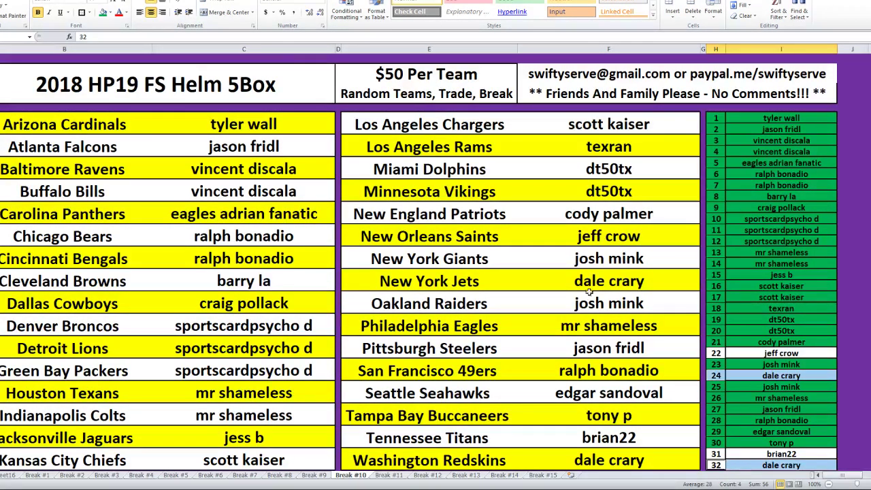
{"action": "left_click", "coordinate": [103, 13]}
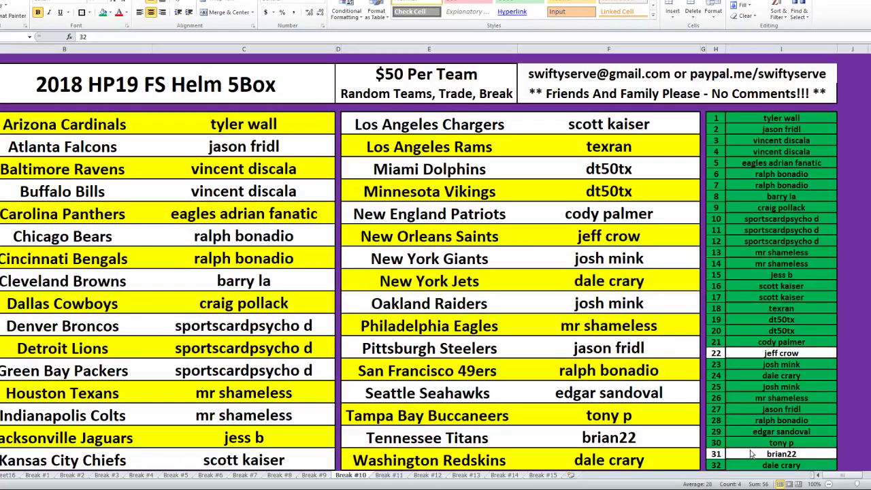
{"action": "left_click", "coordinate": [718, 453]}
{"action": "left_click_drag", "start_coordinate": [717, 452], "coordinate": [733, 452]}
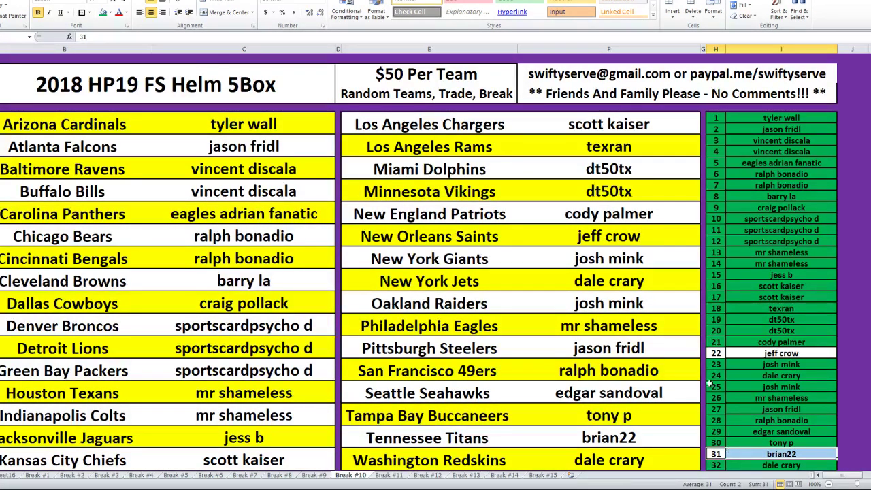
{"action": "left_click", "coordinate": [102, 12]}
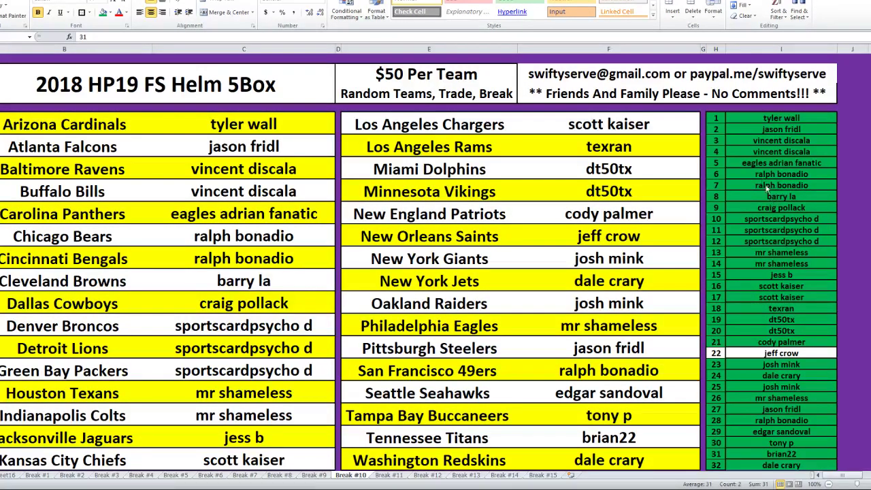
{"action": "key", "text": "alt+Tab"}
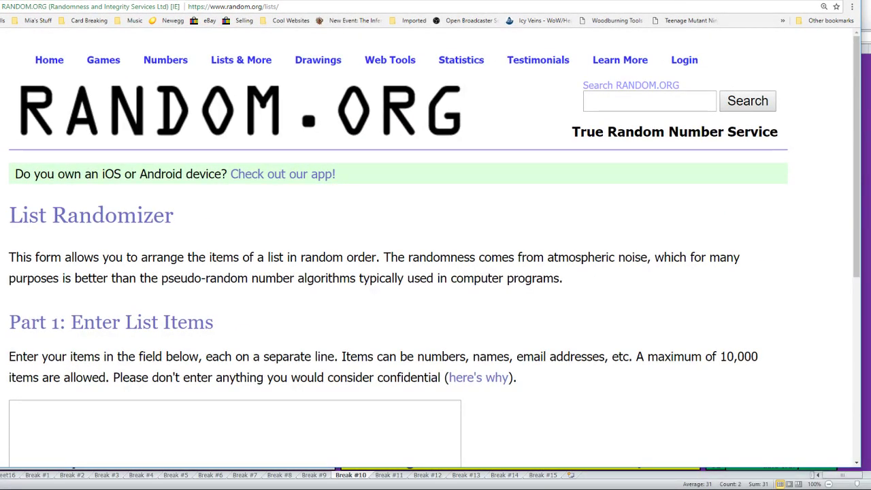
Resize the RANDOM.ORG window and copy all 32 buyer names from the Excel list.
{"action": "left_click_drag", "start_coordinate": [204, 7], "coordinate": [522, 6]}
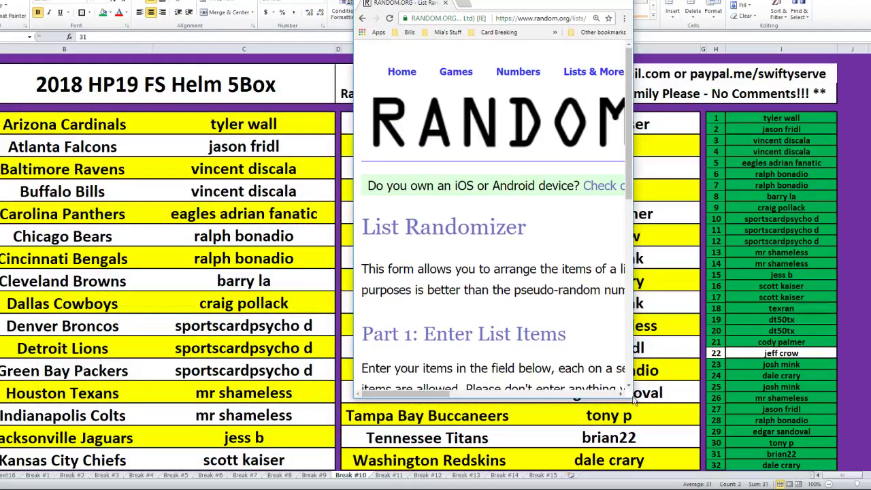
{"action": "left_click_drag", "start_coordinate": [632, 398], "coordinate": [692, 467]}
{"action": "left_click", "coordinate": [809, 168]}
{"action": "left_click_drag", "start_coordinate": [783, 119], "coordinate": [792, 461]}
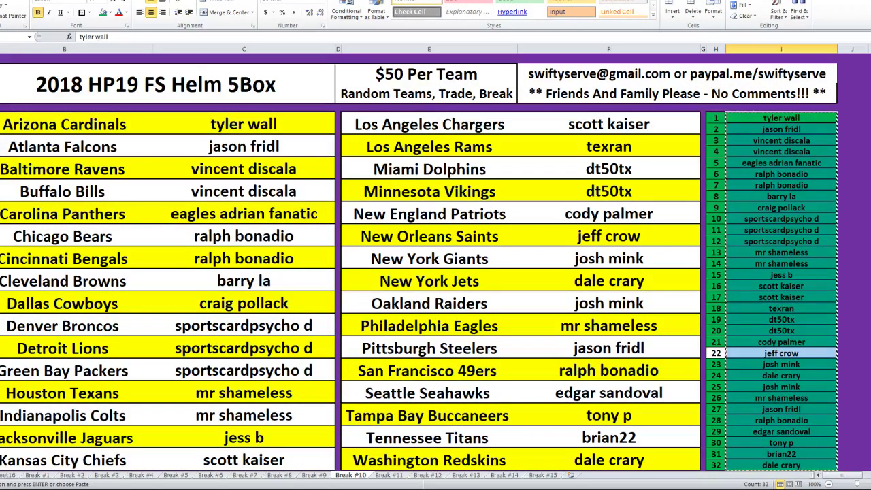
{"action": "key", "text": "ctrl+c"}
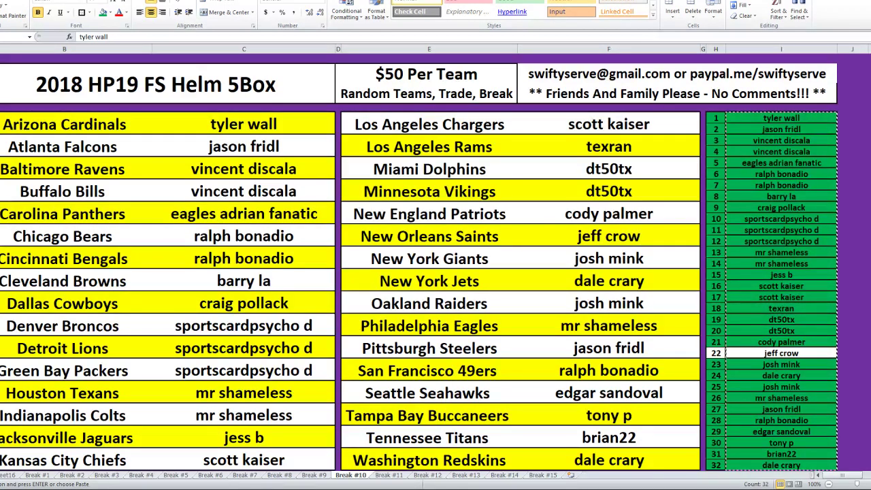
Paste the names into the List Randomizer item box and delete the trailing blank line.
{"action": "key", "text": "alt+Tab"}
{"action": "scroll", "coordinate": [598, 201], "scroll_direction": "down", "scroll_amount": 3}
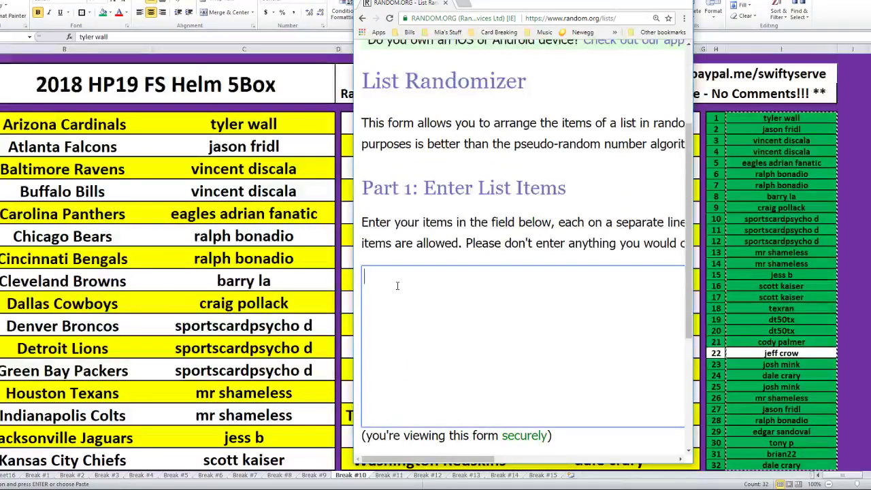
{"action": "key", "text": "ctrl+v"}
{"action": "key", "text": "BackSpace"}
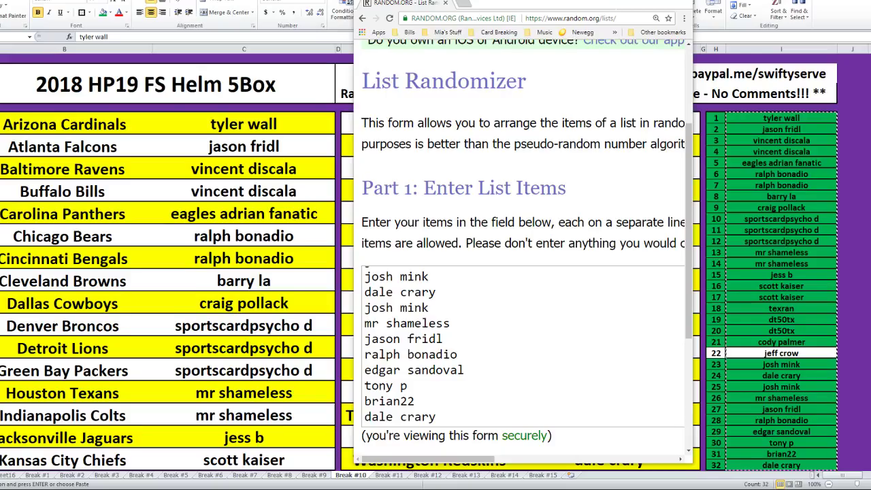
{"action": "key", "text": "alt+Tab"}
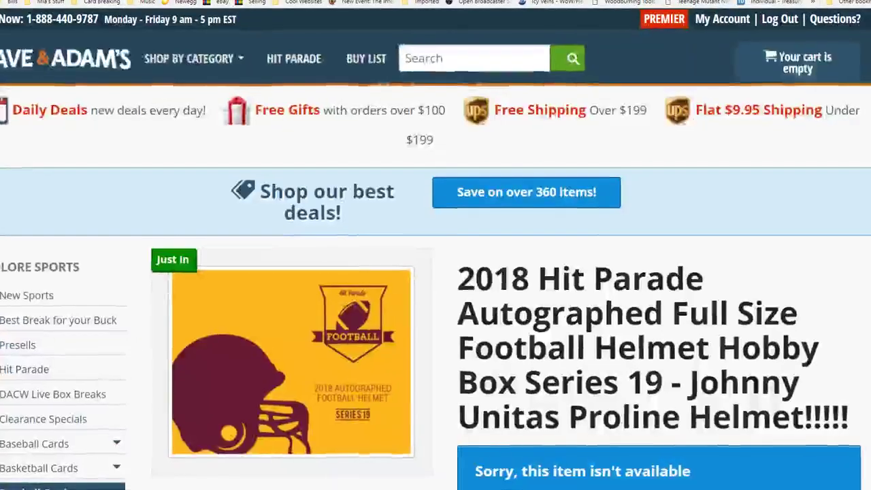
{"action": "scroll", "coordinate": [714, 145], "scroll_direction": "down", "scroll_amount": 2}
{"action": "scroll", "coordinate": [714, 145], "scroll_direction": "down", "scroll_amount": 1}
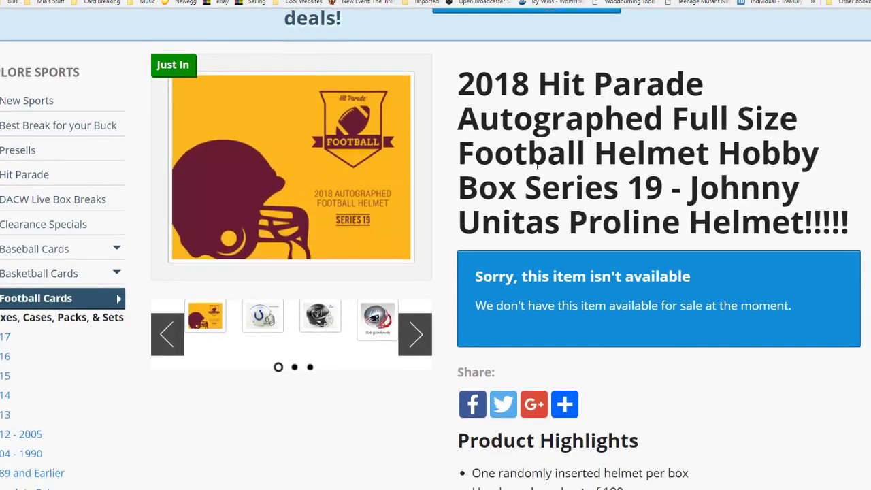
{"action": "left_click", "coordinate": [292, 178]}
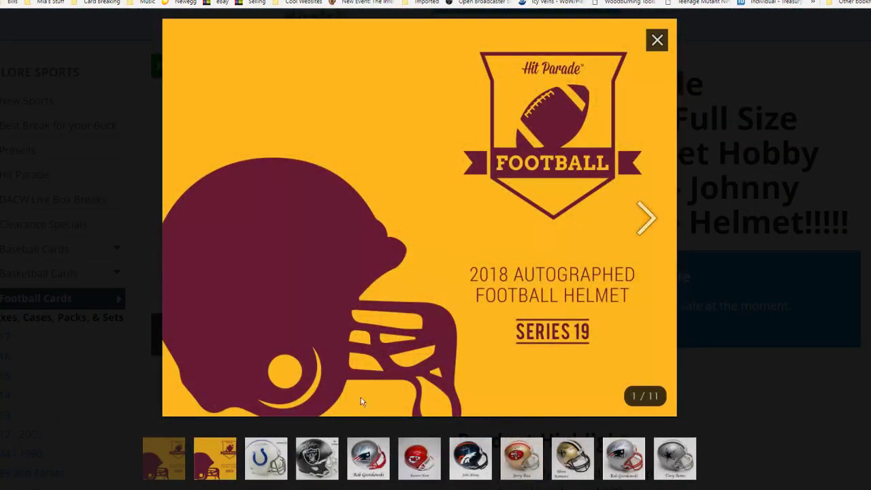
{"action": "left_click", "coordinate": [275, 460]}
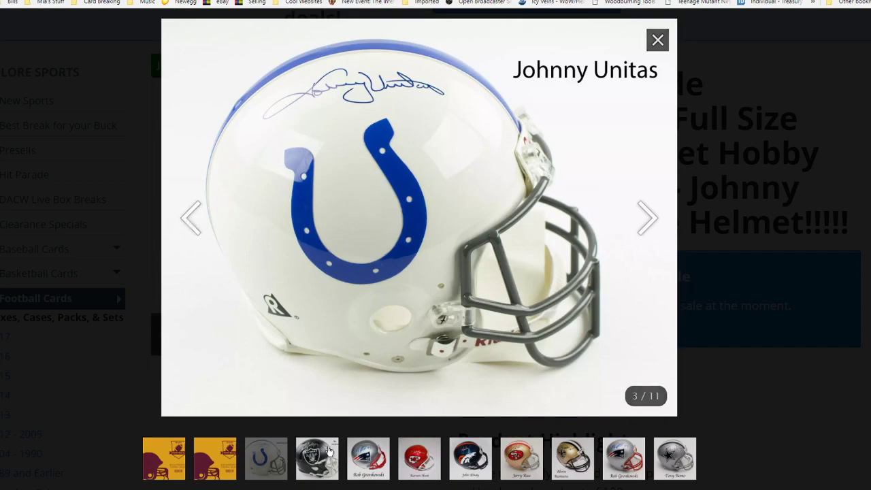
{"action": "left_click", "coordinate": [333, 449]}
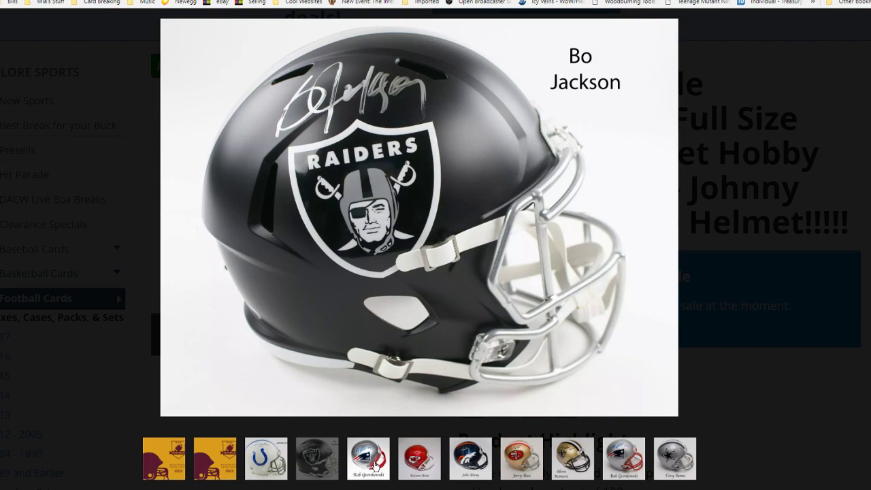
{"action": "left_click", "coordinate": [374, 464]}
{"action": "left_click", "coordinate": [416, 462]}
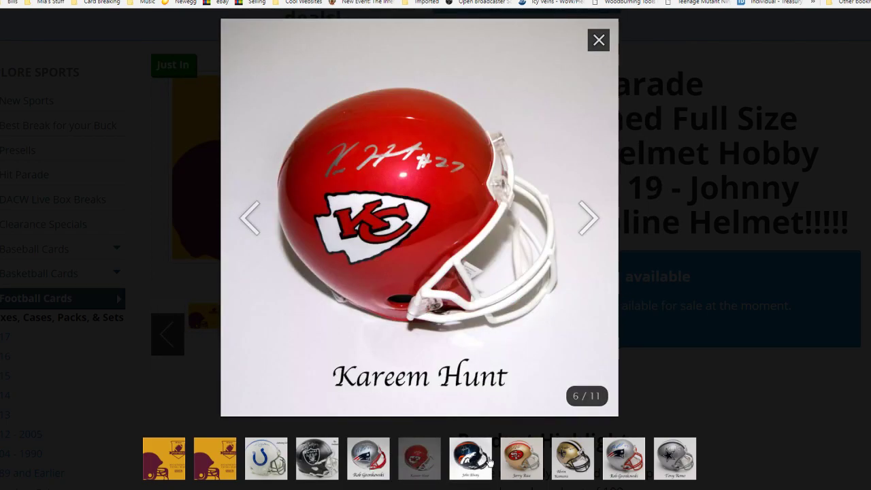
{"action": "left_click", "coordinate": [489, 461]}
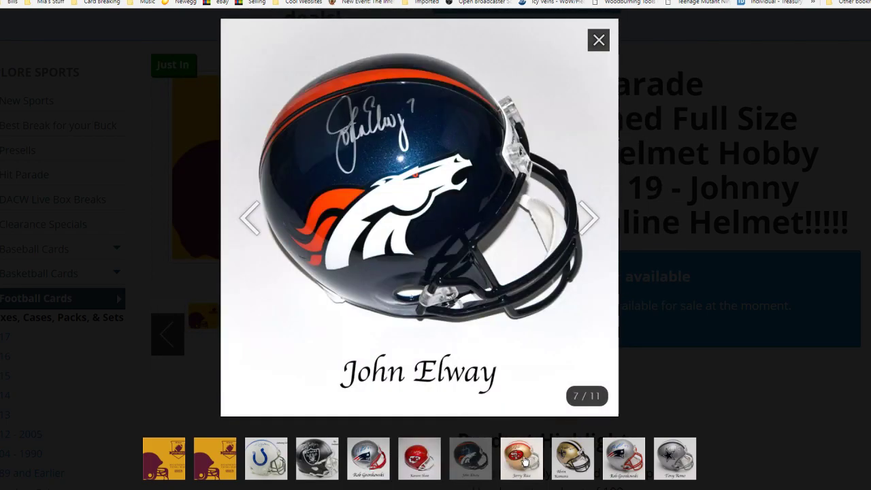
{"action": "left_click", "coordinate": [525, 461]}
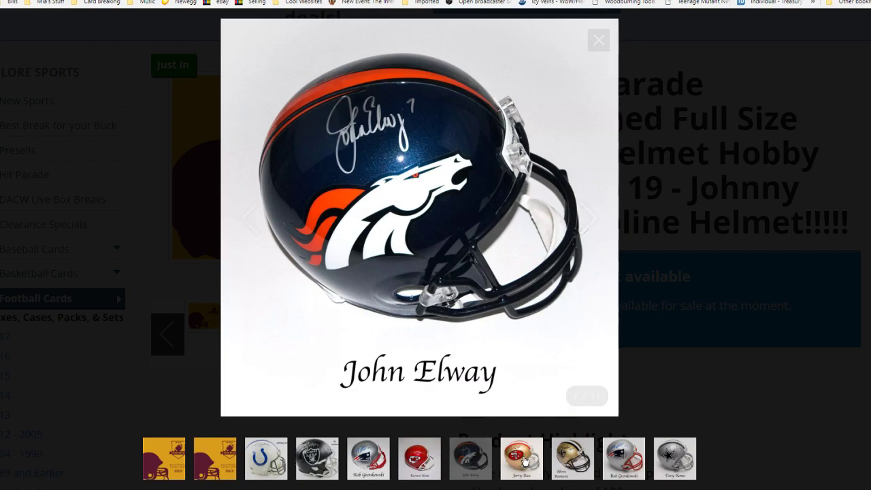
{"action": "left_click", "coordinate": [570, 464]}
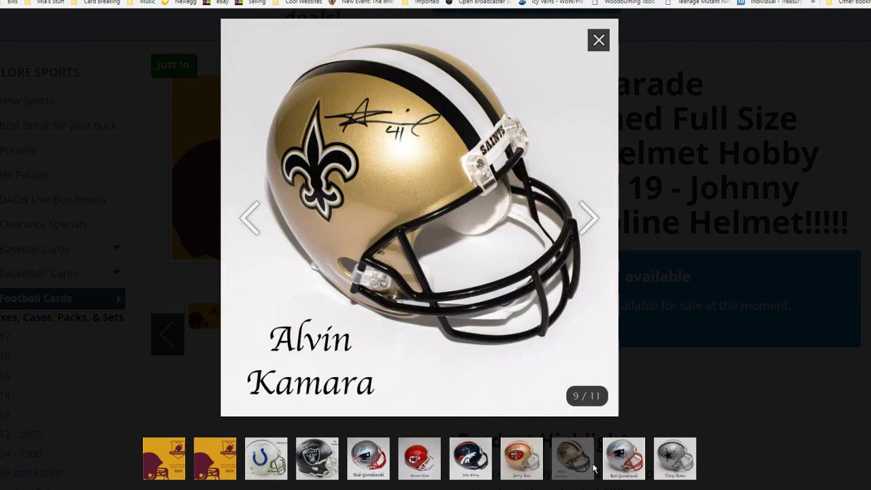
{"action": "left_click", "coordinate": [627, 463]}
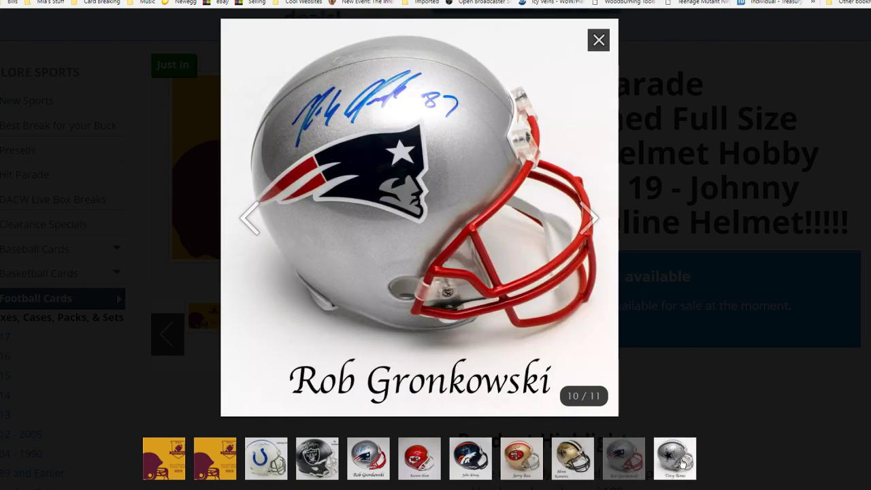
{"action": "left_click", "coordinate": [370, 460]}
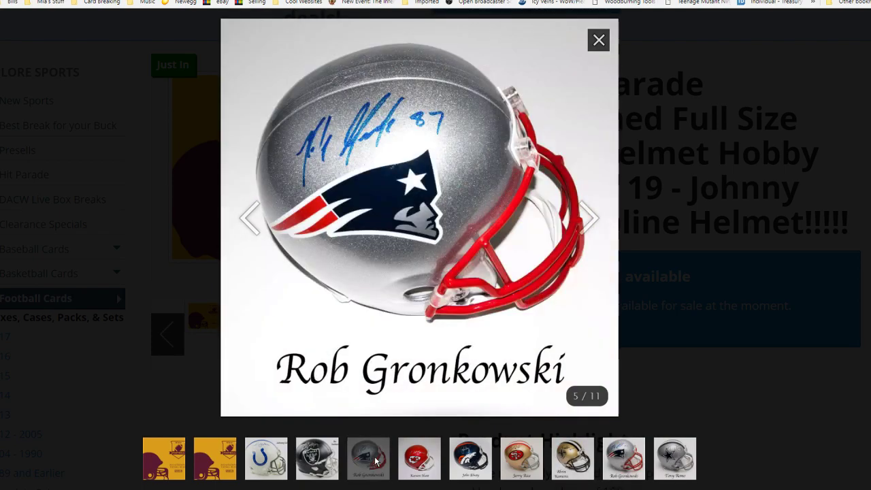
{"action": "left_click", "coordinate": [620, 466]}
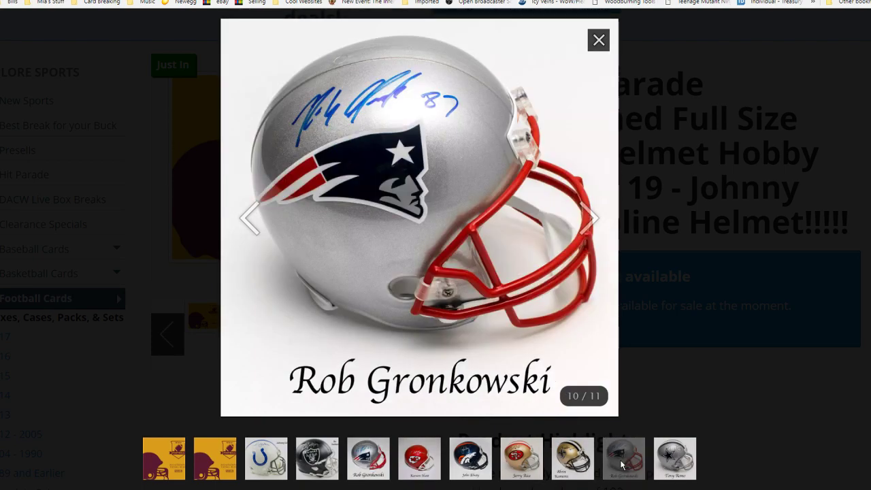
{"action": "left_click", "coordinate": [374, 465]}
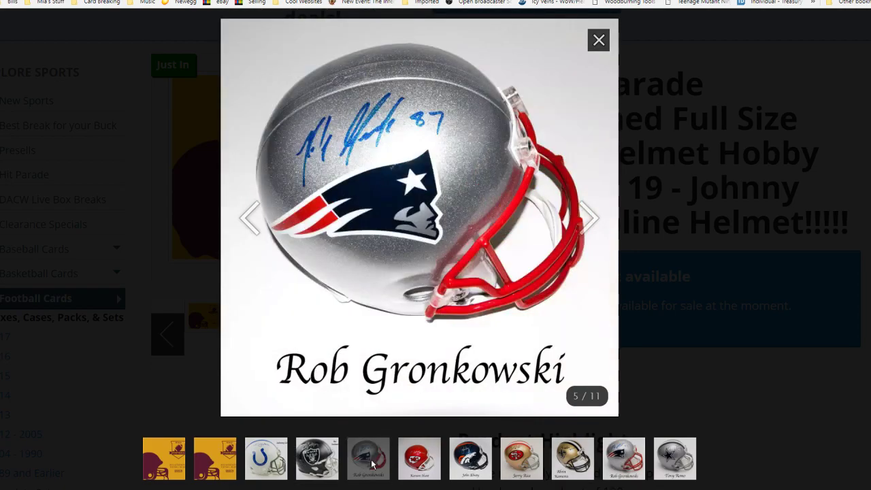
{"action": "left_click", "coordinate": [624, 459]}
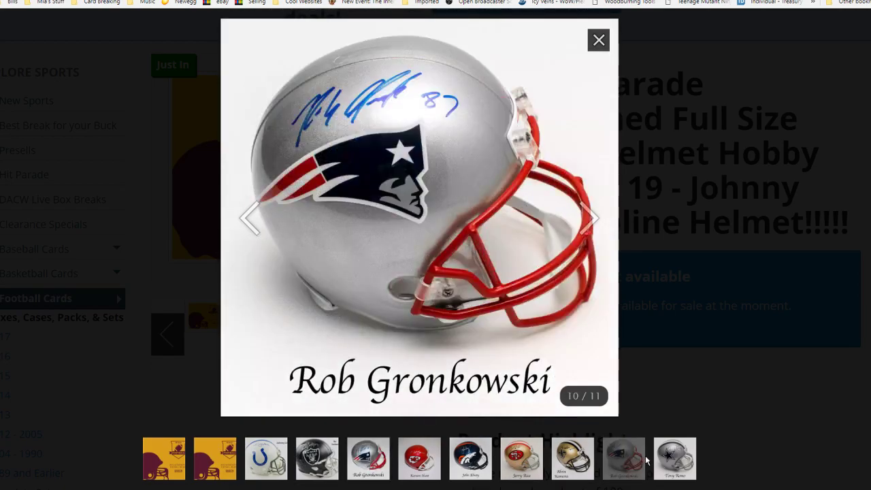
{"action": "left_click", "coordinate": [682, 459]}
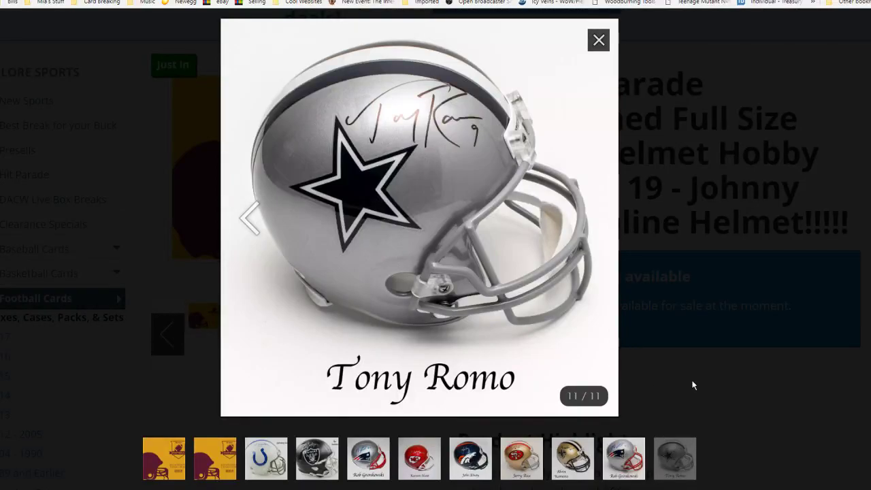
{"action": "left_click", "coordinate": [693, 379]}
{"action": "scroll", "coordinate": [693, 381], "scroll_direction": "down", "scroll_amount": 4}
{"action": "scroll", "coordinate": [693, 384], "scroll_direction": "down", "scroll_amount": 5}
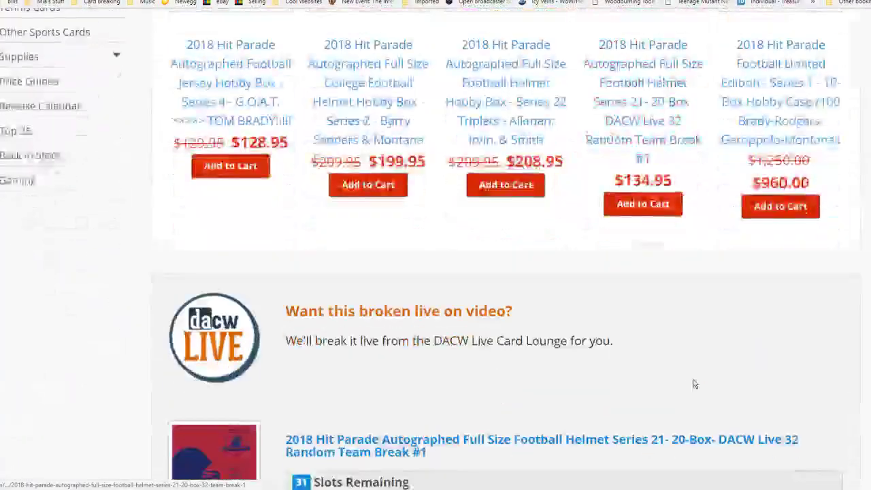
Scroll through the helmet product page's description and player list.
{"action": "scroll", "coordinate": [693, 383], "scroll_direction": "up", "scroll_amount": 5}
{"action": "scroll", "coordinate": [277, 152], "scroll_direction": "down", "scroll_amount": 10}
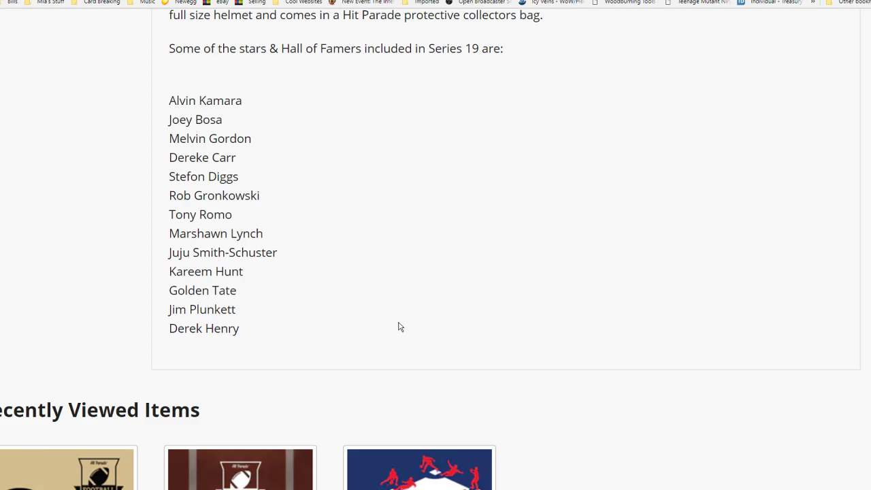
{"action": "scroll", "coordinate": [497, 346], "scroll_direction": "up", "scroll_amount": 10}
{"action": "scroll", "coordinate": [498, 346], "scroll_direction": "up", "scroll_amount": 5}
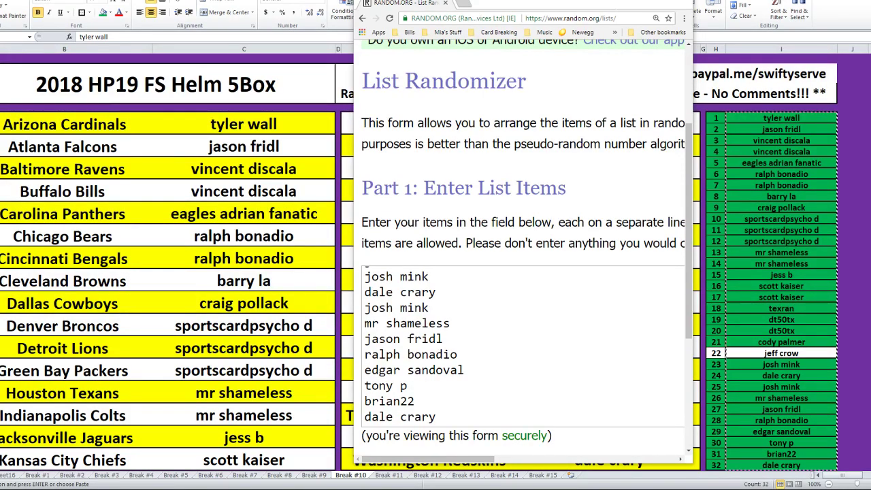
Fill buyer slot 22 (H22:I22) green to match the other rows.
{"action": "key", "text": "alt+Tab"}
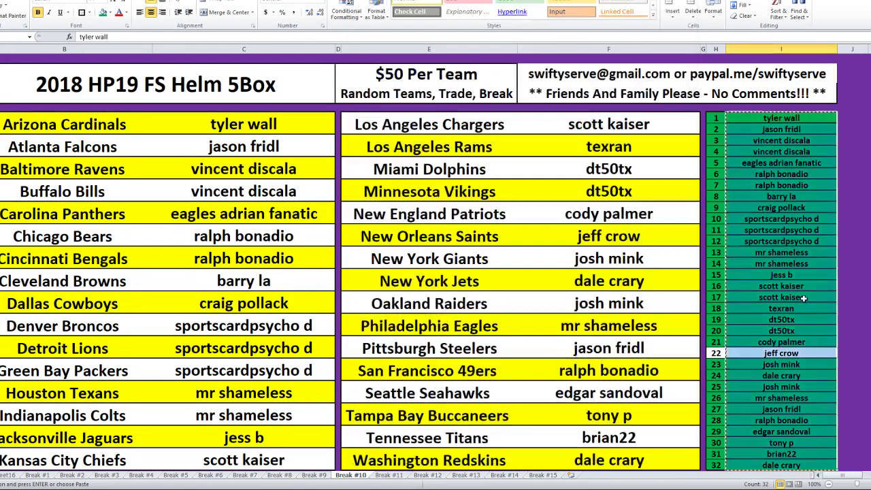
{"action": "scroll", "coordinate": [806, 306], "scroll_direction": "down", "scroll_amount": 1}
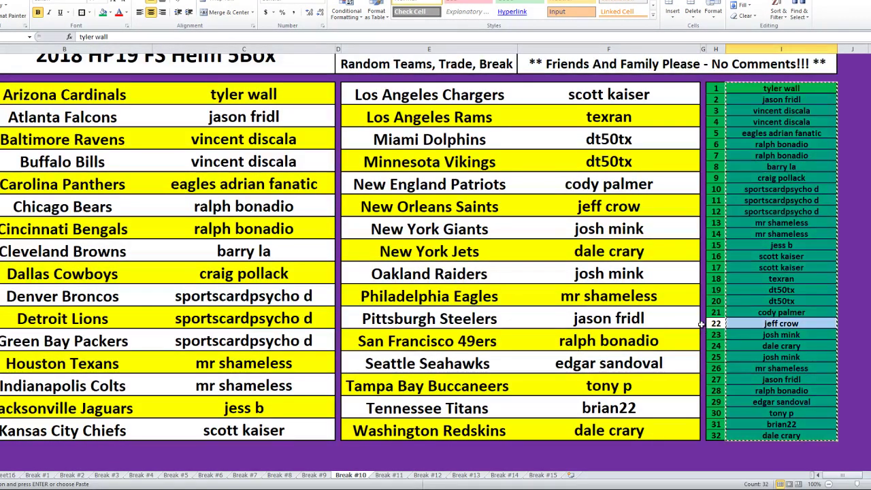
{"action": "left_click_drag", "start_coordinate": [721, 324], "coordinate": [755, 325]}
{"action": "scroll", "coordinate": [686, 224], "scroll_direction": "up", "scroll_amount": 1}
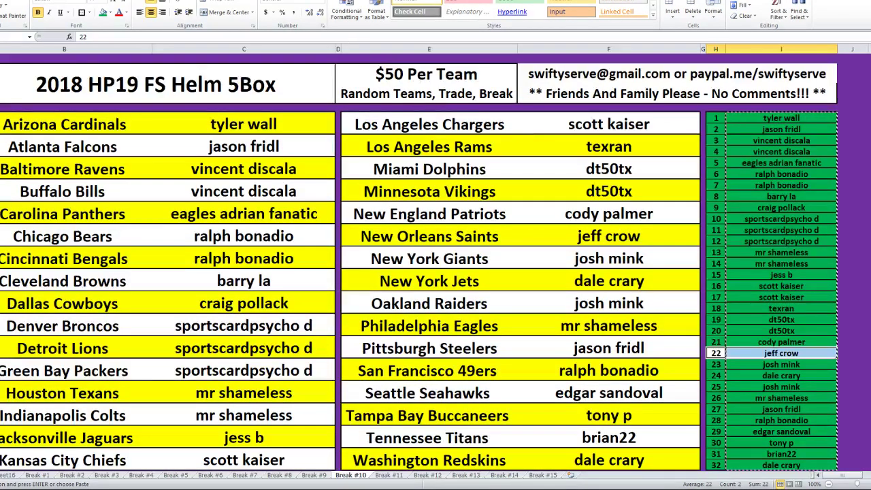
{"action": "left_click", "coordinate": [103, 12]}
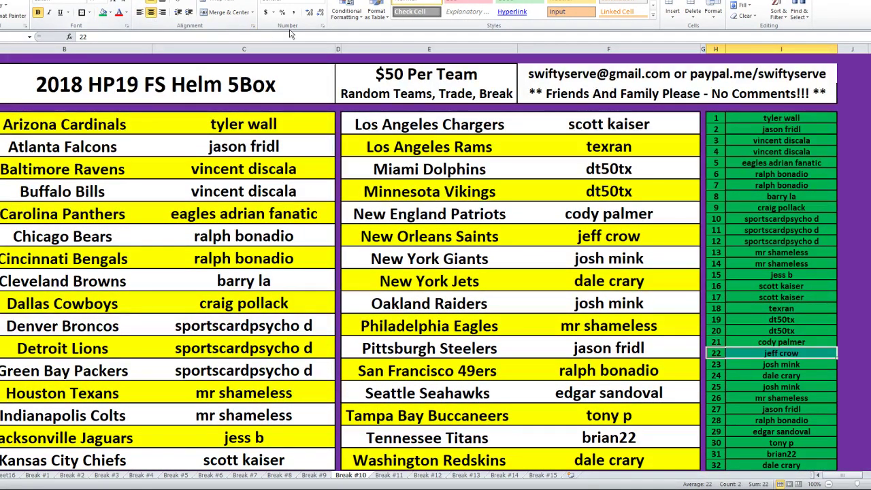
Bring the List Randomizer back and scroll through the 32 entered names to verify them.
{"action": "key", "text": "alt+Tab"}
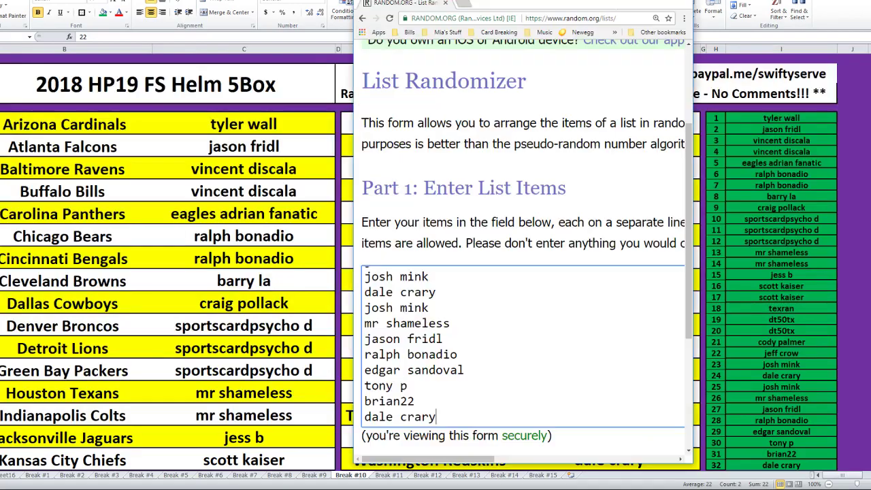
{"action": "key", "text": "super+Up"}
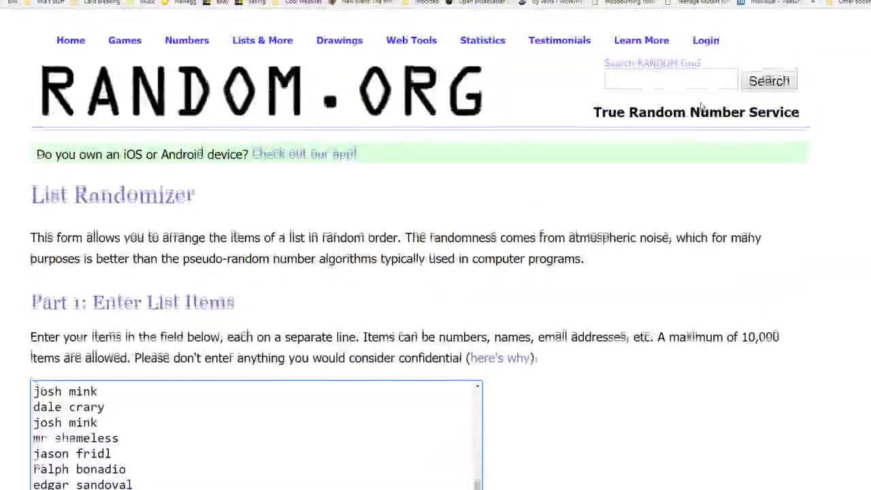
{"action": "scroll", "coordinate": [612, 272], "scroll_direction": "down", "scroll_amount": 2}
{"action": "left_click_drag", "start_coordinate": [482, 352], "coordinate": [501, 233]}
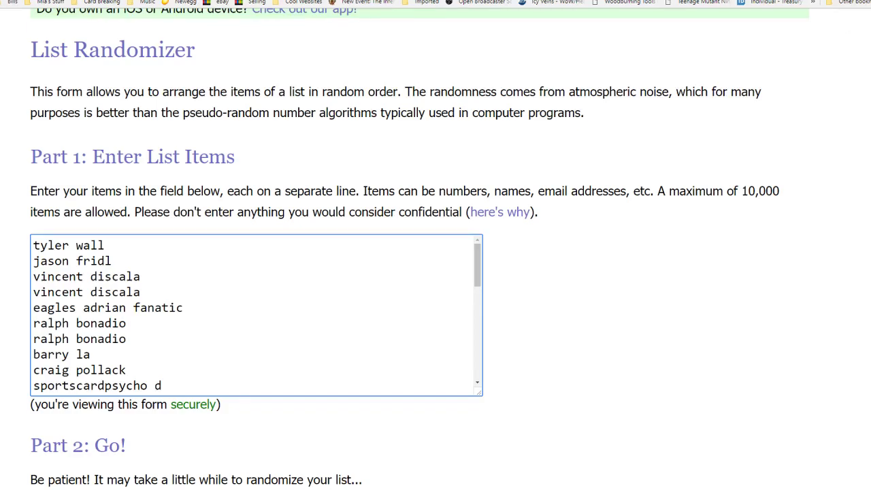
{"action": "key", "text": "super+Down"}
{"action": "scroll", "coordinate": [689, 178], "scroll_direction": "down", "scroll_amount": 1}
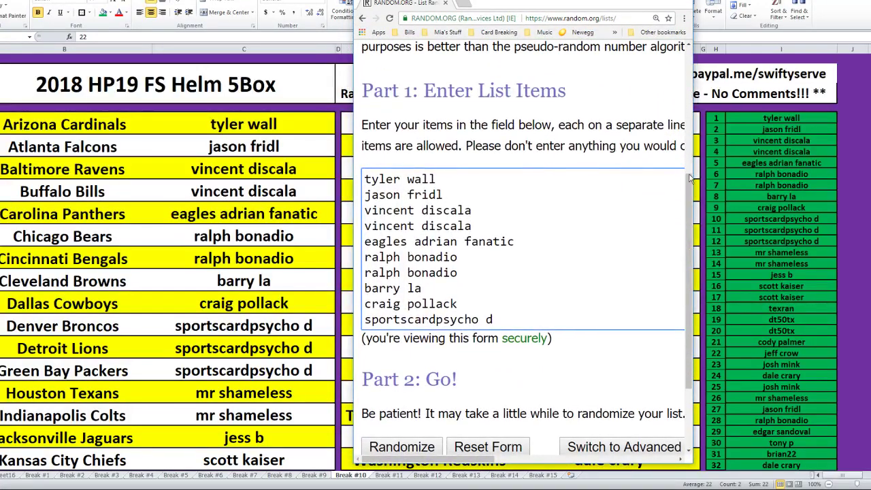
{"action": "scroll", "coordinate": [690, 178], "scroll_direction": "down", "scroll_amount": 1}
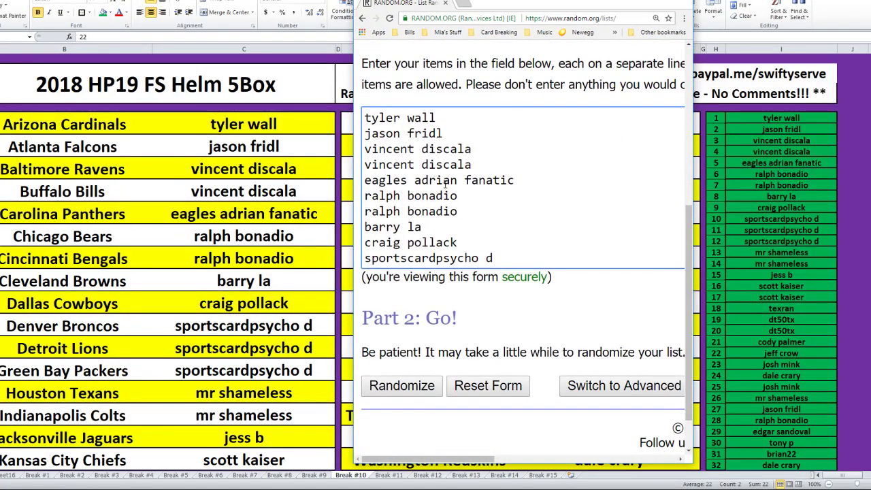
{"action": "scroll", "coordinate": [447, 189], "scroll_direction": "down", "scroll_amount": 1}
{"action": "scroll", "coordinate": [452, 194], "scroll_direction": "down", "scroll_amount": 1}
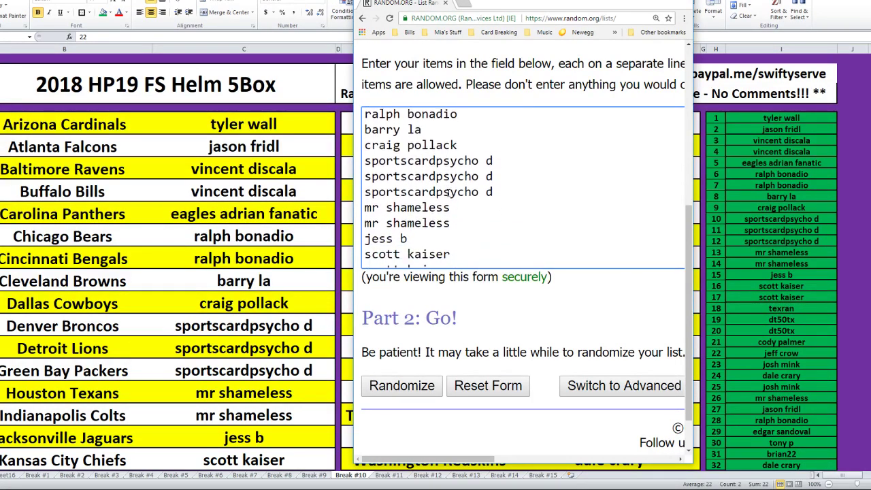
{"action": "scroll", "coordinate": [458, 216], "scroll_direction": "down", "scroll_amount": 1}
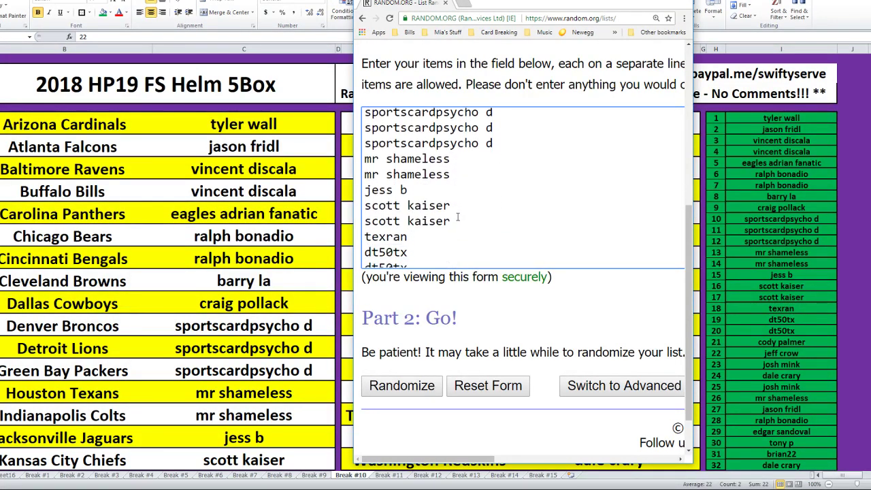
{"action": "scroll", "coordinate": [458, 217], "scroll_direction": "up", "scroll_amount": 2}
{"action": "scroll", "coordinate": [457, 217], "scroll_direction": "down", "scroll_amount": 1}
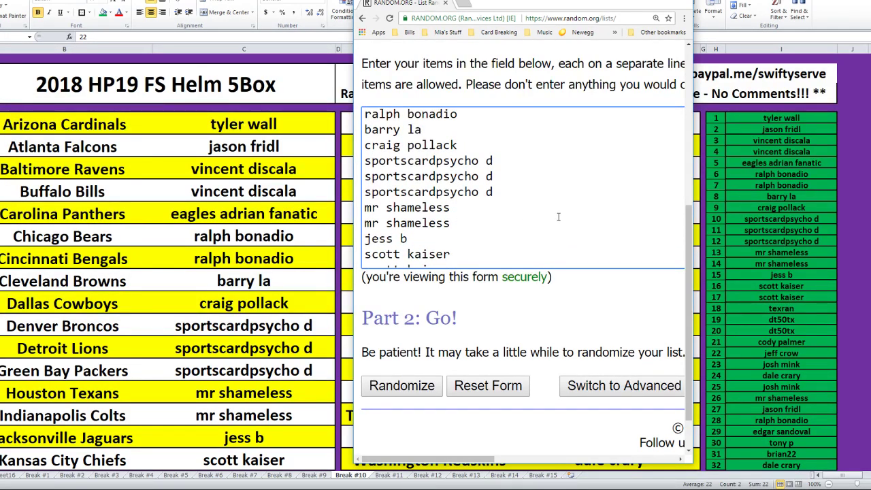
{"action": "scroll", "coordinate": [558, 216], "scroll_direction": "down", "scroll_amount": 3}
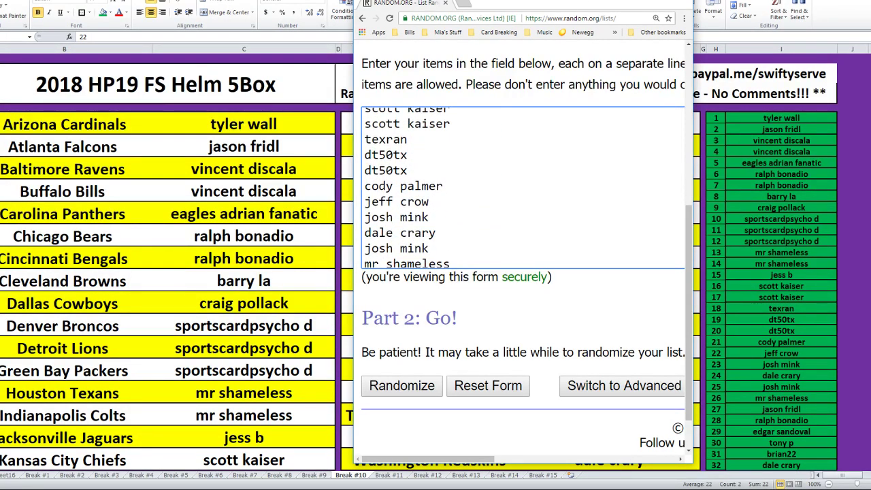
Move the browser aside, recheck the name list against the sheet, and maximize the randomizer page.
{"action": "left_click_drag", "start_coordinate": [572, 3], "coordinate": [412, 8]}
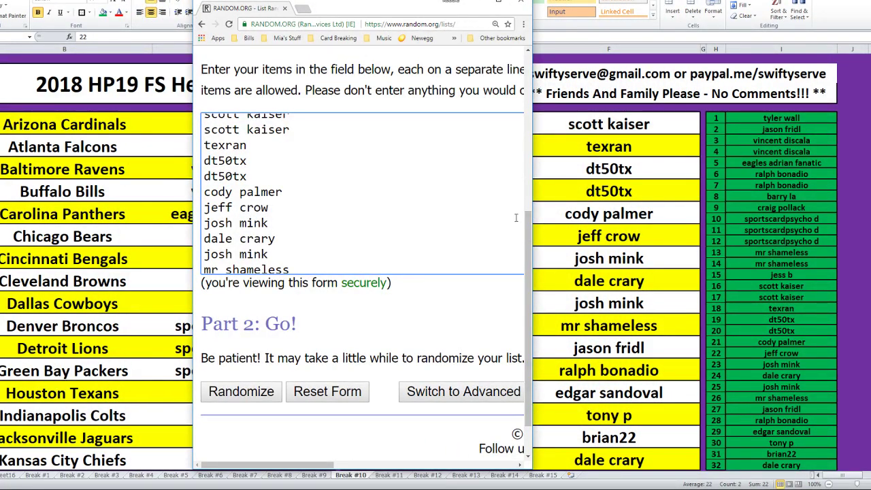
{"action": "left_click", "coordinate": [497, 174]}
{"action": "scroll", "coordinate": [315, 219], "scroll_direction": "down", "scroll_amount": 1}
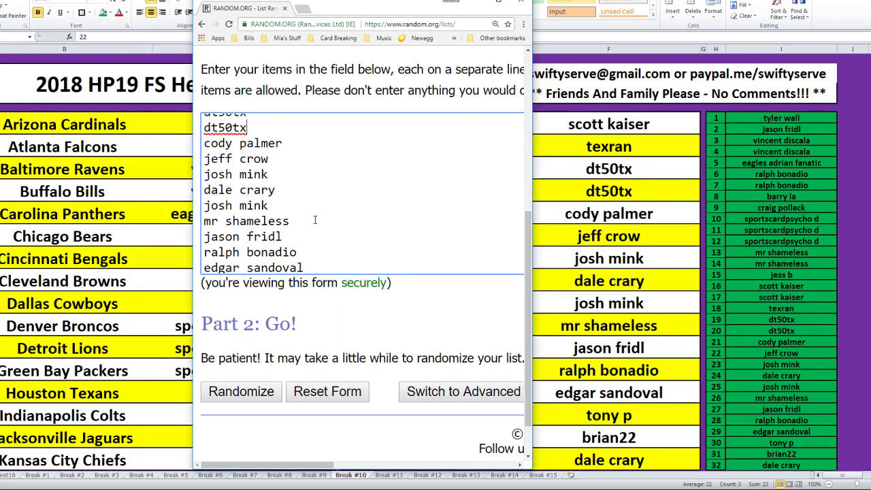
{"action": "scroll", "coordinate": [315, 220], "scroll_direction": "down", "scroll_amount": 1}
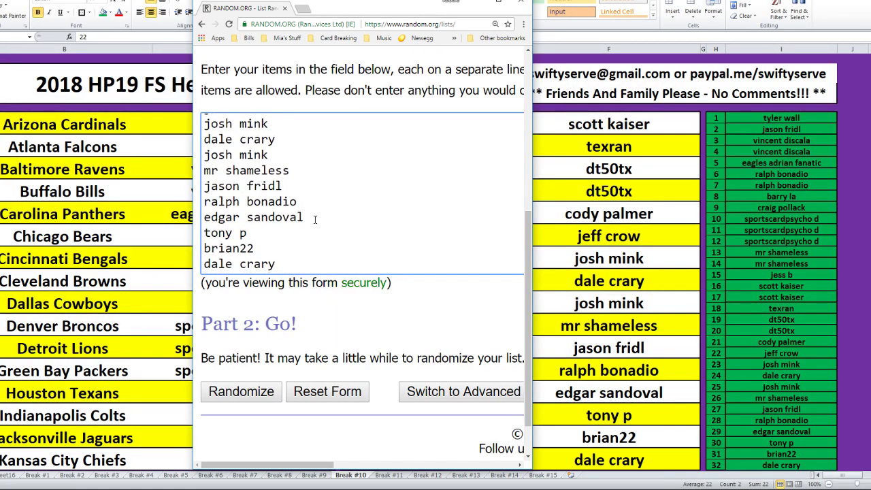
{"action": "left_click", "coordinate": [498, 3]}
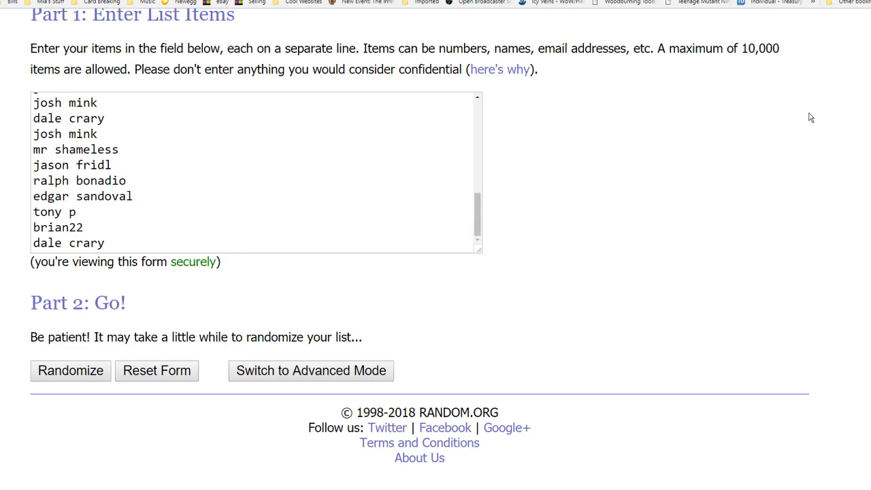
Shuffle the 32-name list five times using Randomize and Again!
{"action": "left_click", "coordinate": [71, 371]}
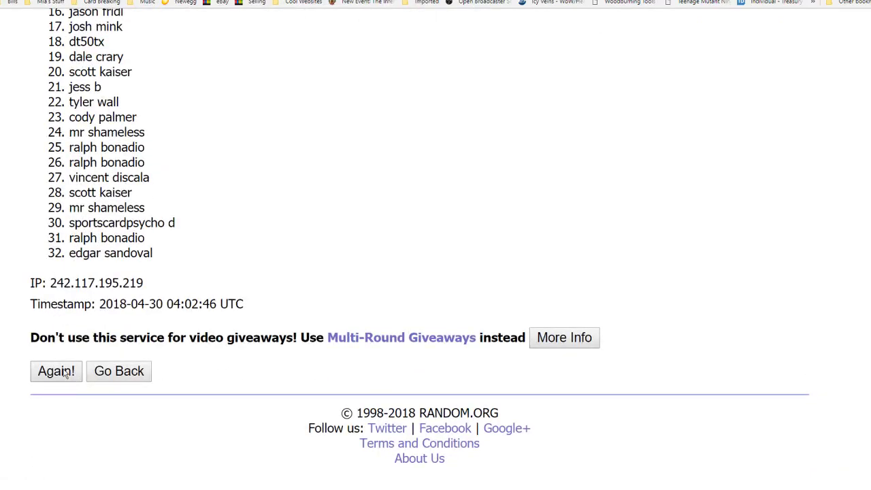
{"action": "left_click", "coordinate": [64, 373]}
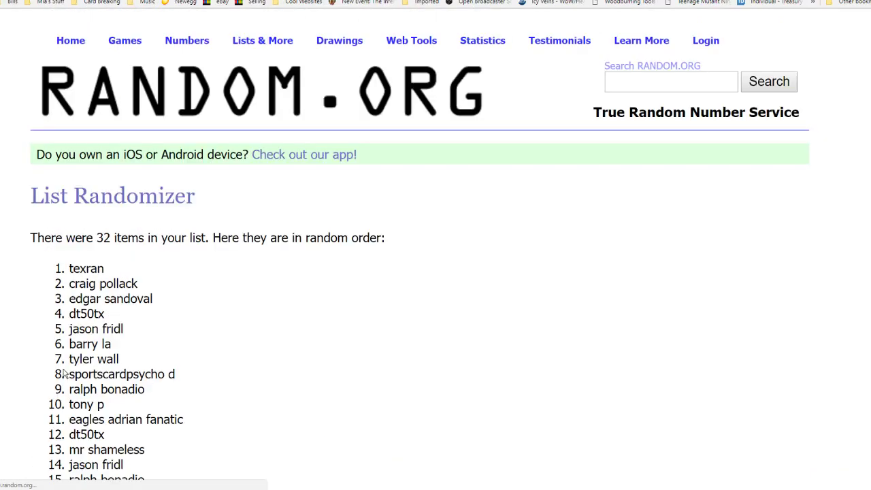
{"action": "left_click", "coordinate": [64, 373]}
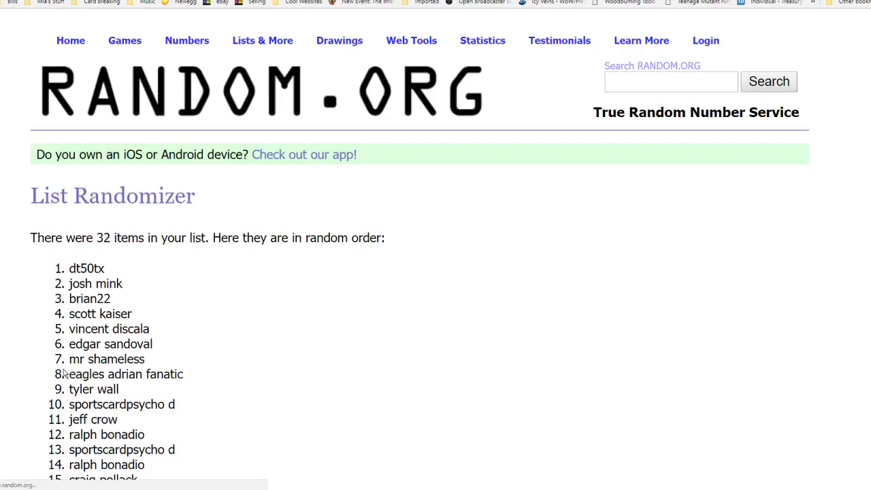
{"action": "left_click", "coordinate": [64, 371]}
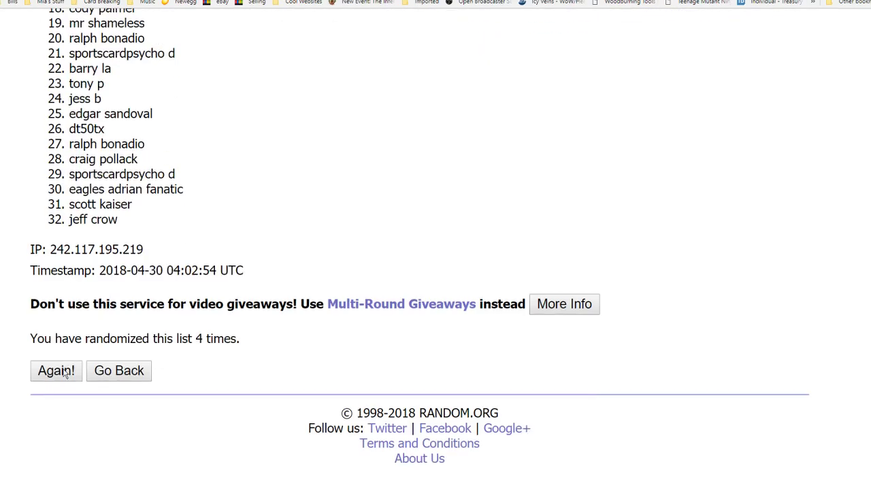
{"action": "left_click", "coordinate": [64, 371]}
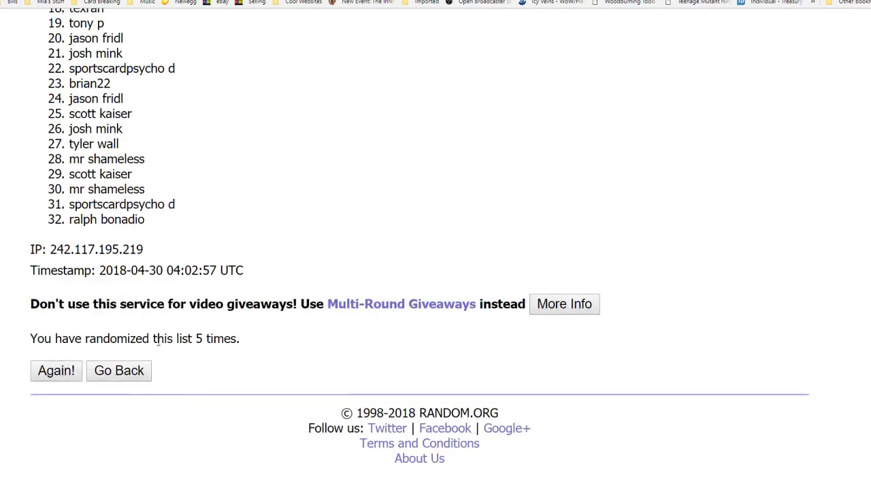
Select the final randomized numbered list to copy it into the spreadsheet.
{"action": "left_click_drag", "start_coordinate": [153, 339], "coordinate": [231, 338]}
{"action": "scroll", "coordinate": [256, 283], "scroll_direction": "up", "scroll_amount": 8}
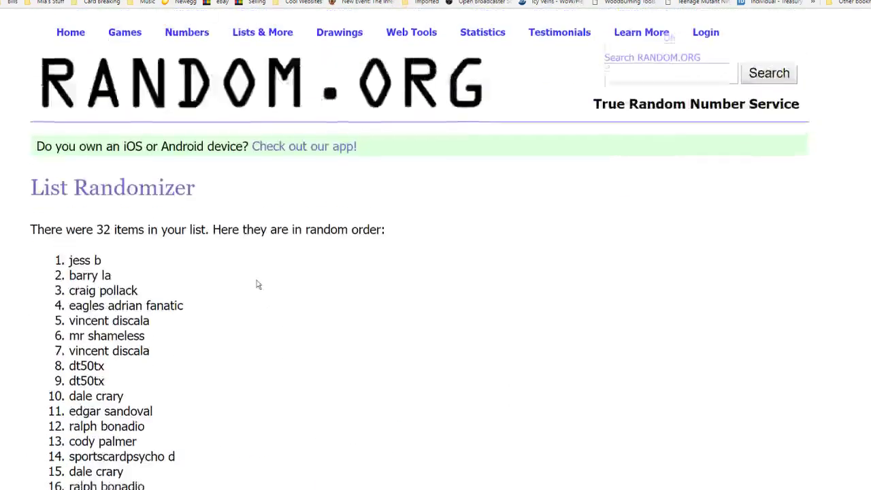
{"action": "scroll", "coordinate": [70, 299], "scroll_direction": "down", "scroll_amount": 5}
{"action": "left_click_drag", "start_coordinate": [70, 269], "coordinate": [145, 397]}
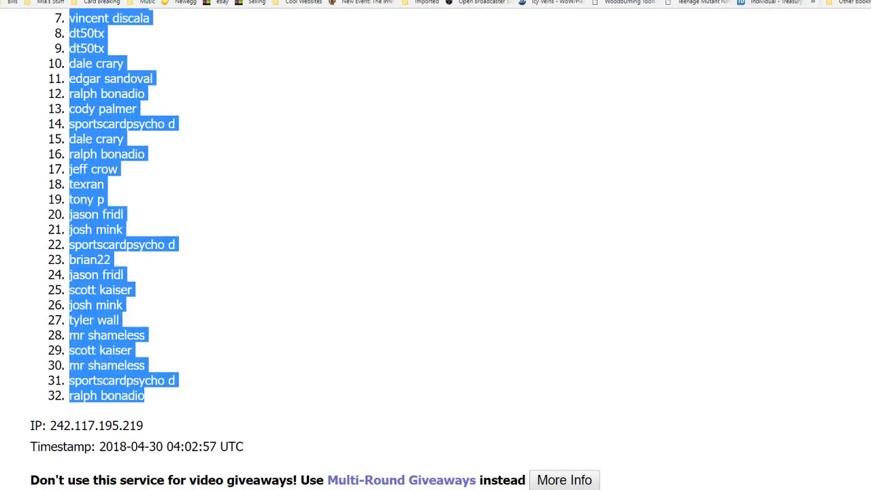
{"action": "key", "text": "alt+Tab"}
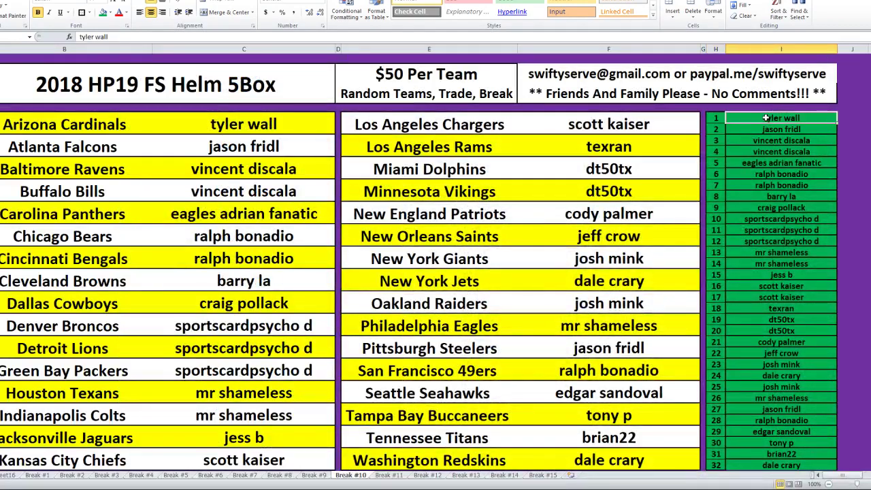
Paste the shuffled buyer list into column I starting at I1.
{"action": "right_click", "coordinate": [769, 123]}
{"action": "left_click", "coordinate": [802, 157]}
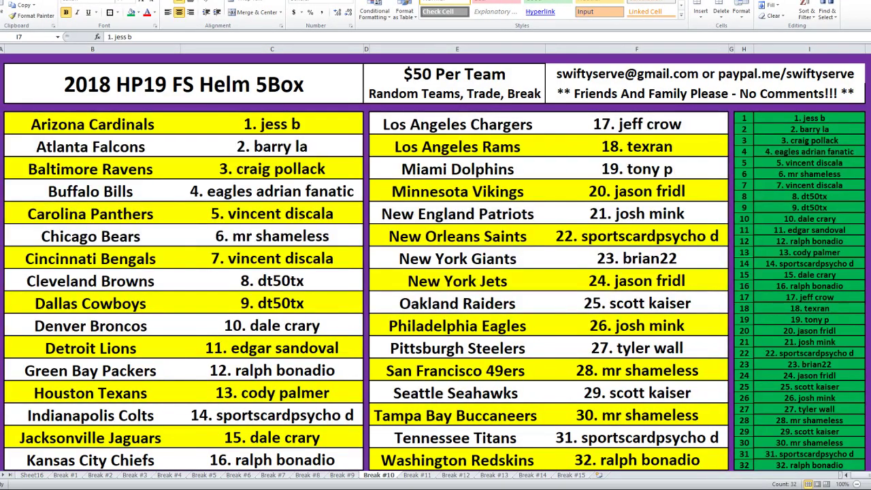
{"action": "left_click", "coordinate": [248, 80]}
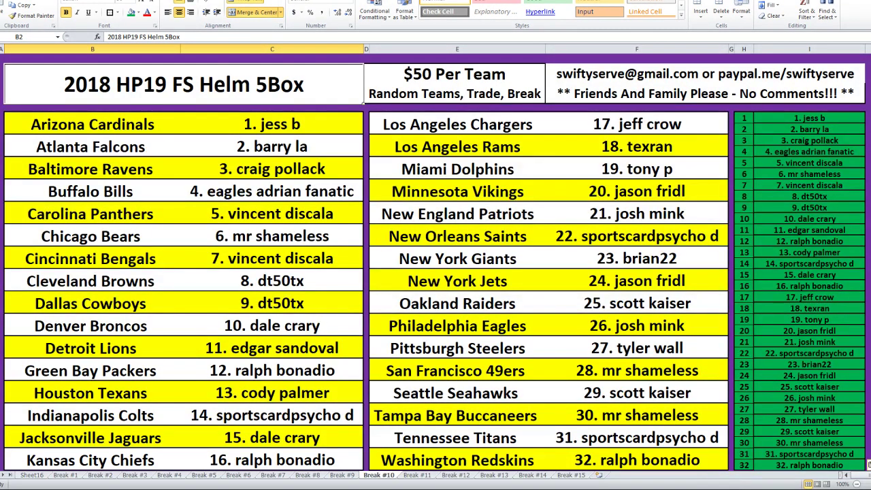
{"action": "left_click", "coordinate": [279, 323]}
Fill the Denver Broncos (B25:C25), Oakland Raiders (E23:F23) and Miami Dolphins (E11:F11) rows green.
{"action": "left_click_drag", "start_coordinate": [141, 326], "coordinate": [272, 325]}
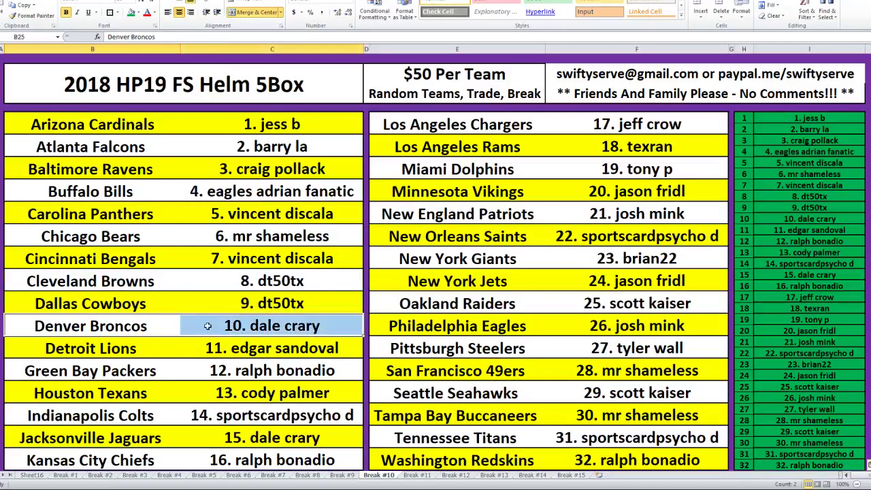
{"action": "left_click", "coordinate": [131, 12]}
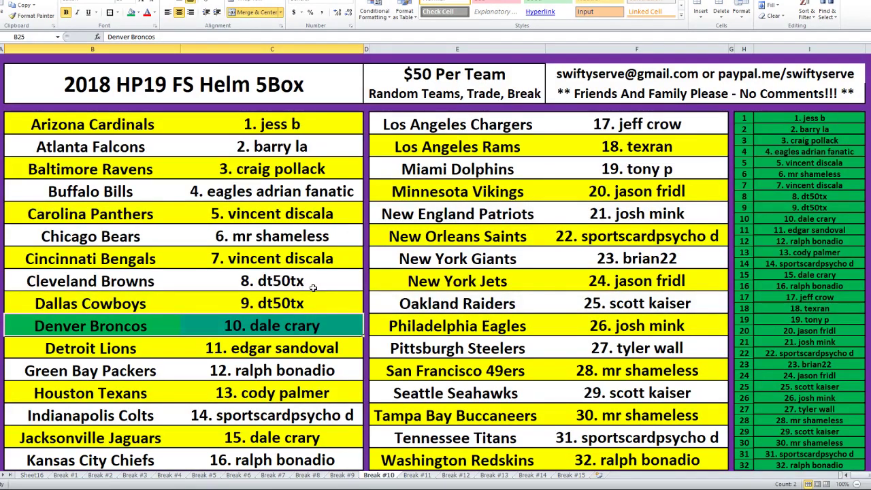
{"action": "left_click_drag", "start_coordinate": [518, 309], "coordinate": [578, 303]}
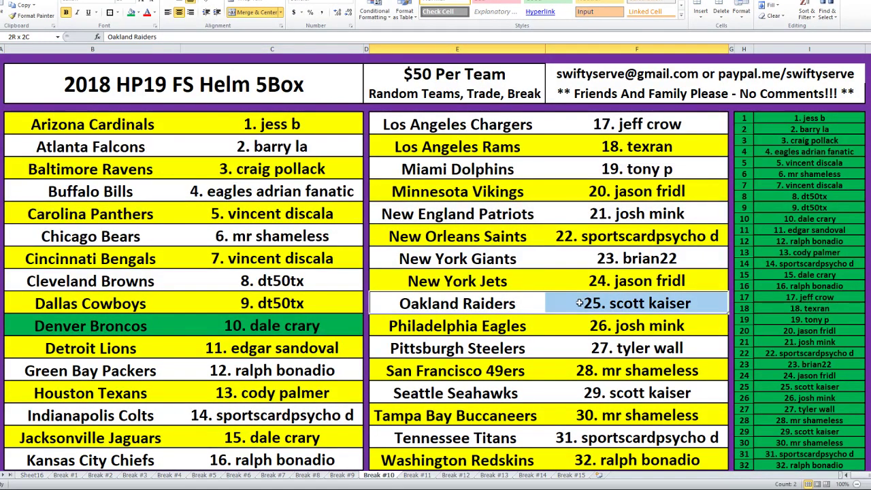
{"action": "left_click", "coordinate": [133, 13]}
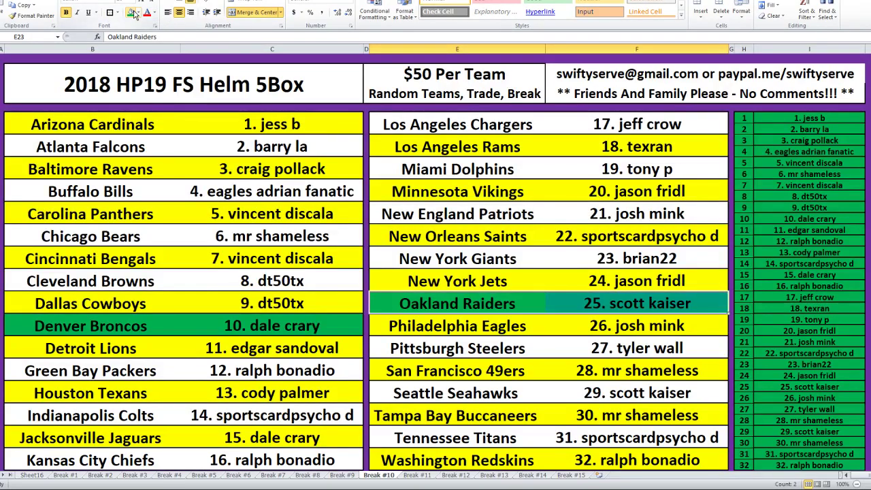
{"action": "left_click", "coordinate": [353, 82]}
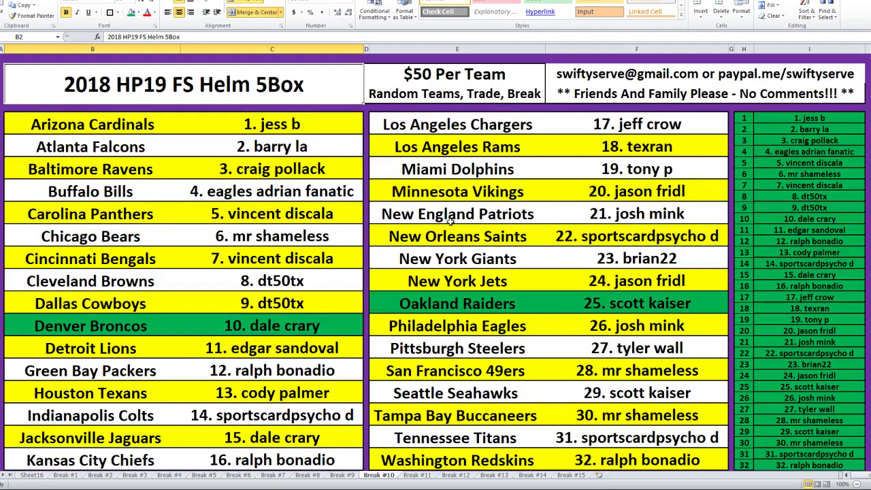
{"action": "left_click_drag", "start_coordinate": [468, 170], "coordinate": [571, 168]}
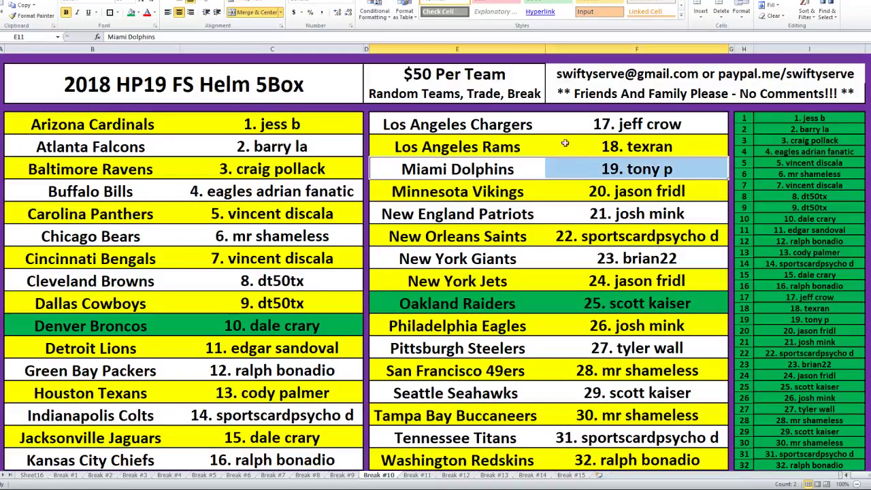
{"action": "left_click", "coordinate": [131, 12]}
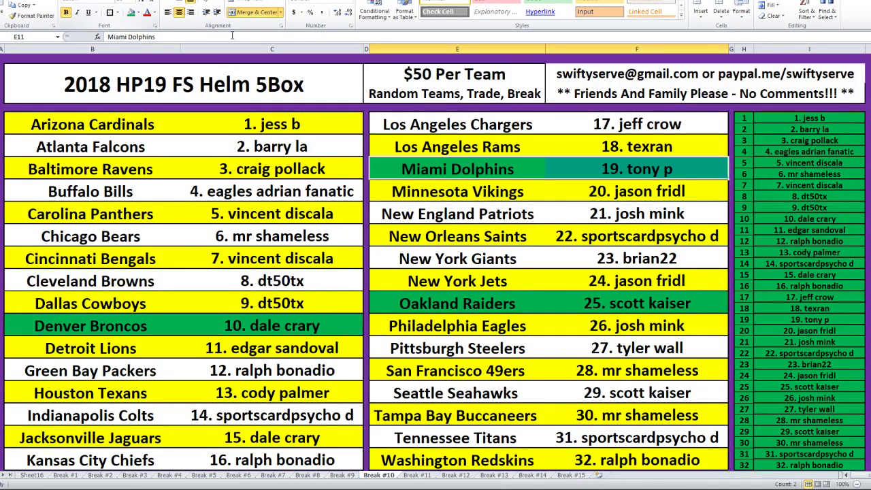
{"action": "left_click", "coordinate": [222, 81]}
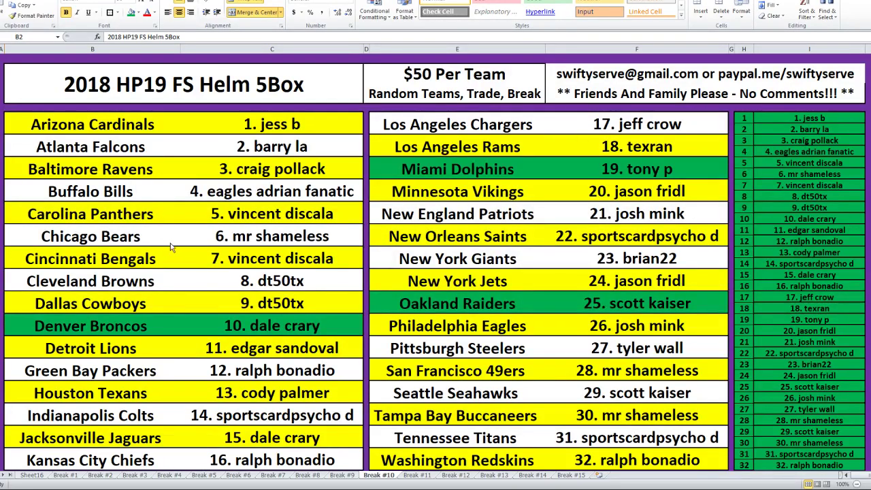
Enter the traded owners' names in capitals for the Arizona Cardinals (C7) and Cincinnati Bengals (C19).
{"action": "left_click", "coordinate": [266, 258]}
{"action": "left_click", "coordinate": [272, 126]}
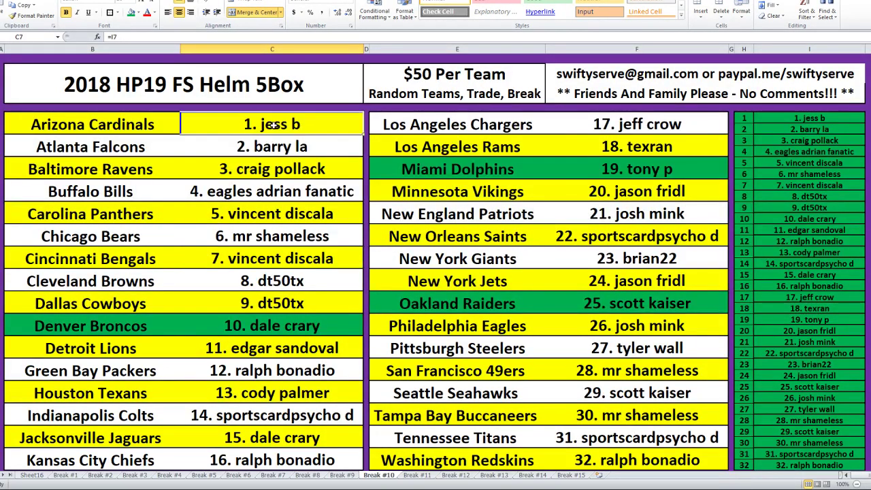
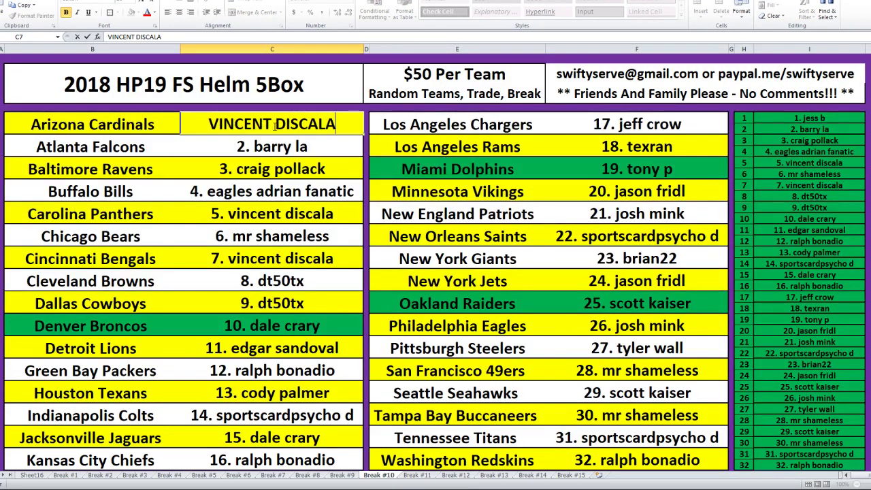
{"action": "key", "text": "Return"}
{"action": "key", "text": "Return"}
{"action": "key", "text": "Return"}
{"action": "key", "text": "Down"}
{"action": "key", "text": "Down"}
{"action": "key", "text": "Down"}
{"action": "type", "text": "JESS B"}
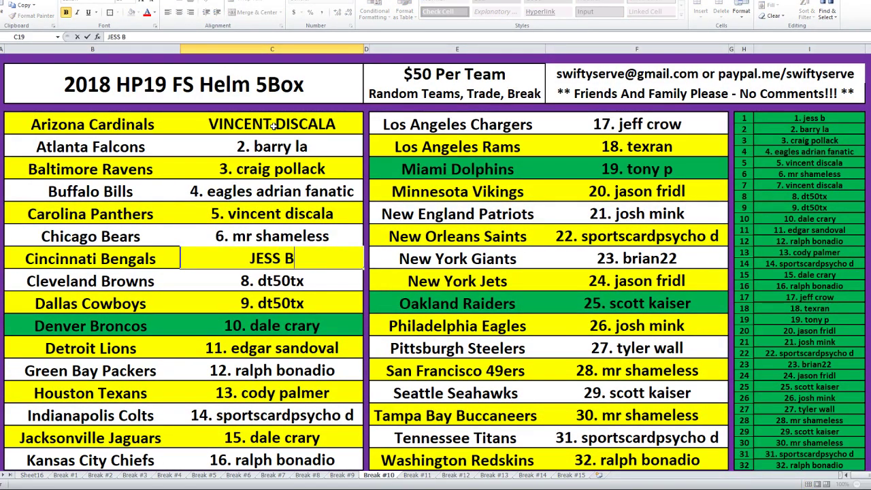
{"action": "key", "text": "ctrl+Return"}
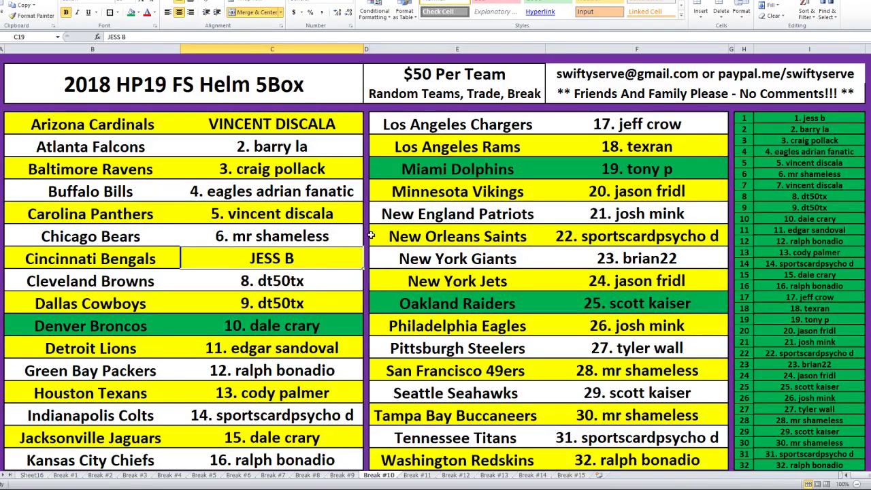
Fill the Houston Texans, Atlanta Falcons, Pittsburgh Steelers and Dallas Cowboys rows green.
{"action": "left_click", "coordinate": [112, 390]}
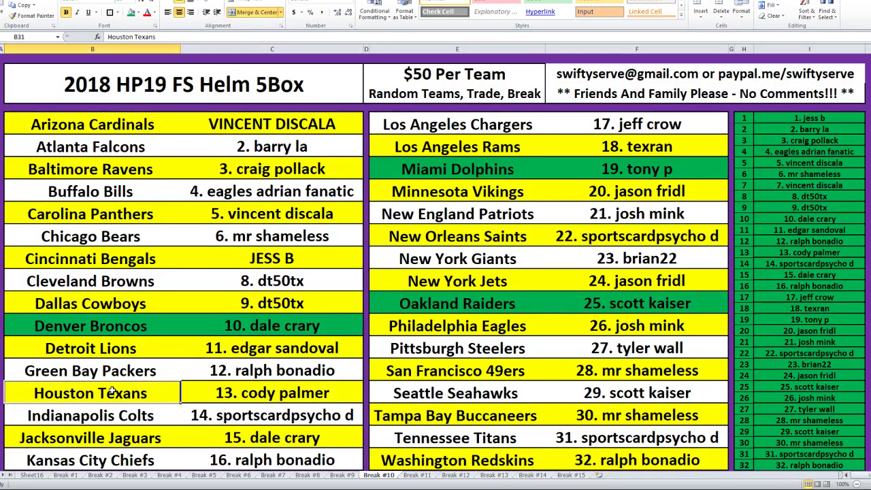
{"action": "left_click_drag", "start_coordinate": [112, 390], "coordinate": [225, 392]}
{"action": "left_click", "coordinate": [131, 13]}
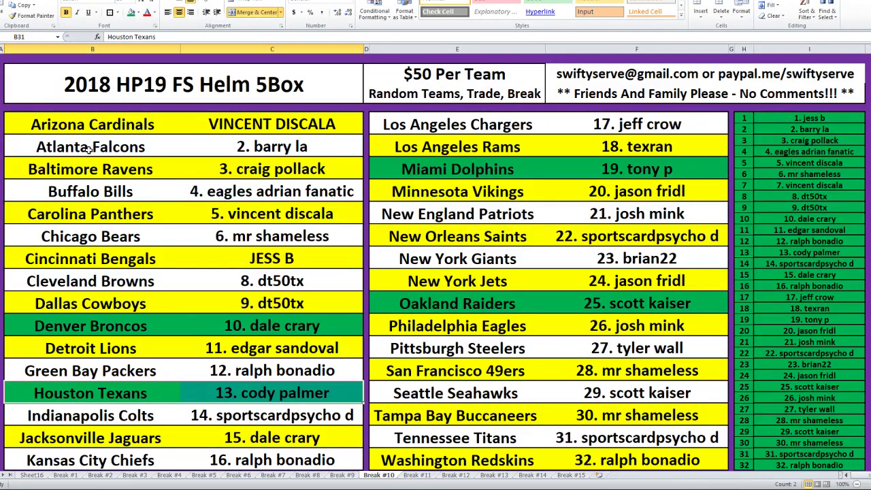
{"action": "left_click_drag", "start_coordinate": [87, 148], "coordinate": [204, 146]}
{"action": "left_click", "coordinate": [130, 12]}
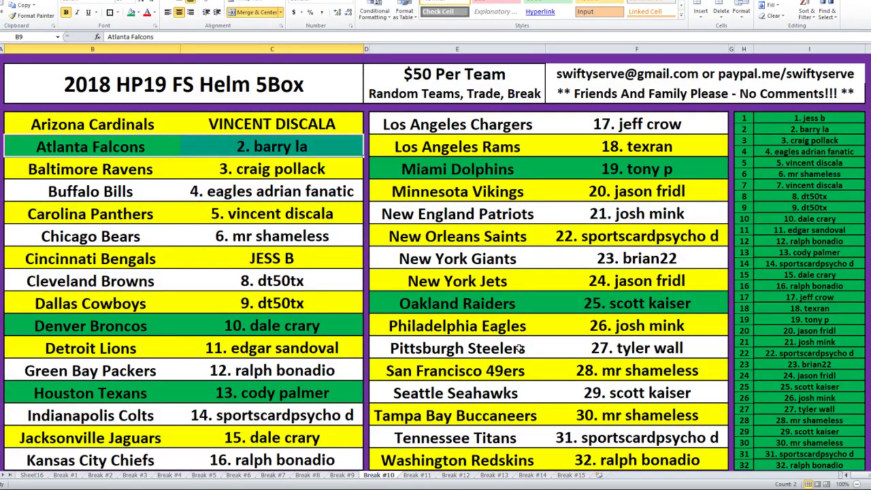
{"action": "left_click_drag", "start_coordinate": [519, 349], "coordinate": [607, 338]}
{"action": "left_click", "coordinate": [130, 13]}
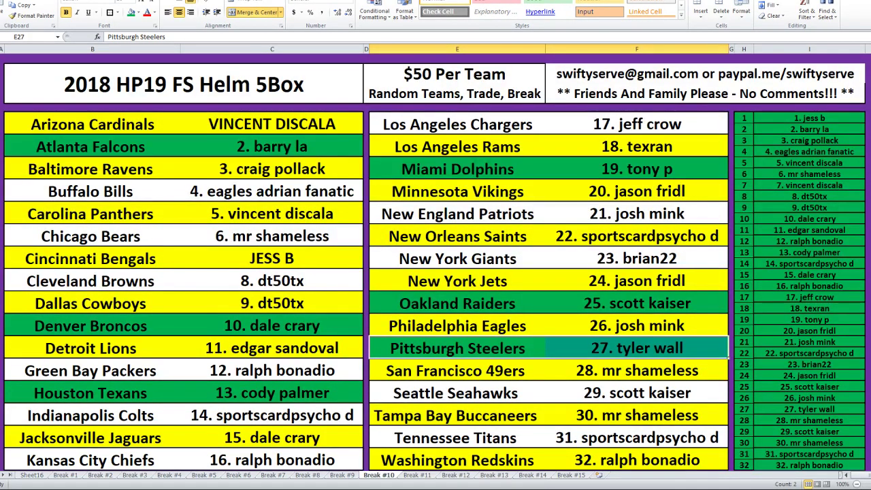
{"action": "left_click_drag", "start_coordinate": [152, 301], "coordinate": [204, 306]}
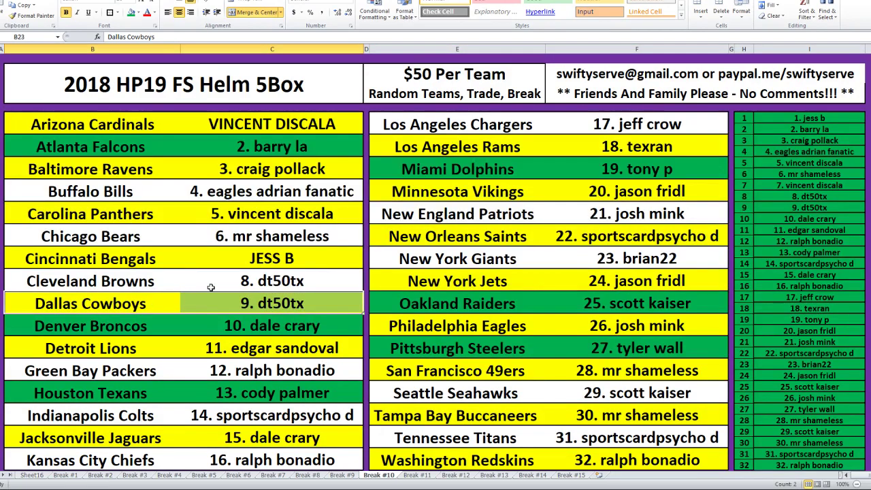
{"action": "left_click", "coordinate": [133, 13]}
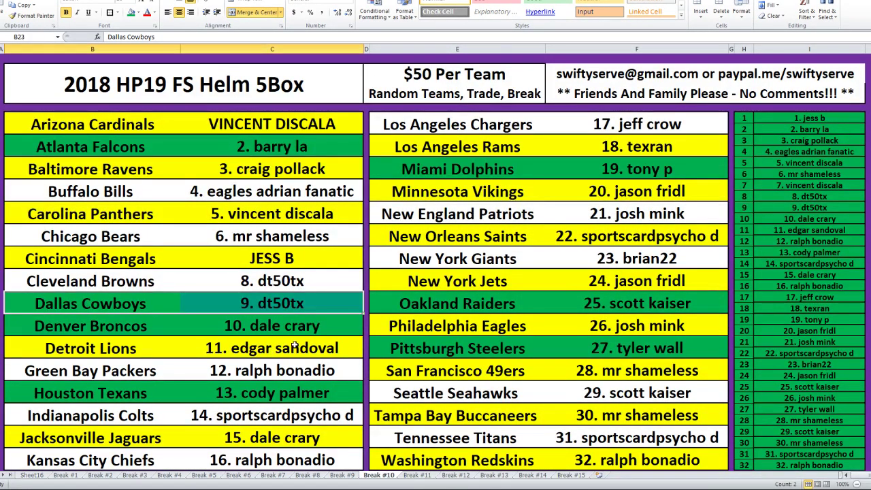
Enter the traded owners' names in capitals for the Los Angeles Chargers (F7) and Detroit Lions (C27).
{"action": "left_click", "coordinate": [267, 344]}
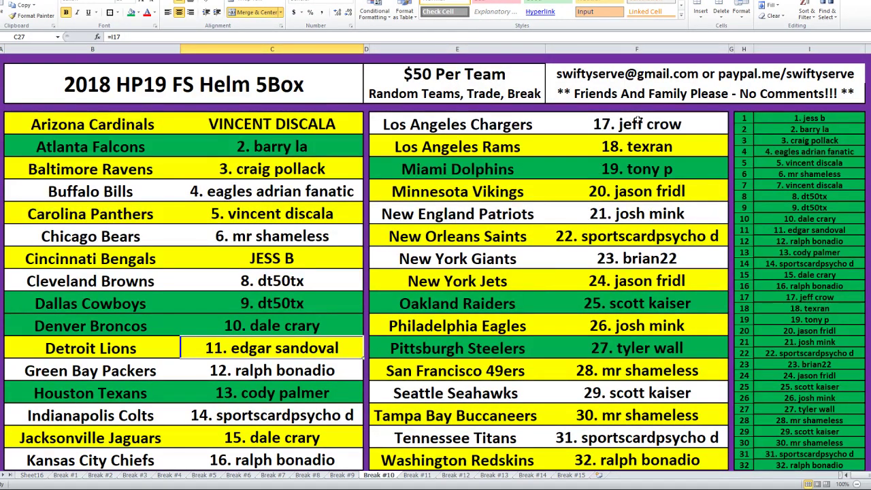
{"action": "left_click", "coordinate": [604, 131]}
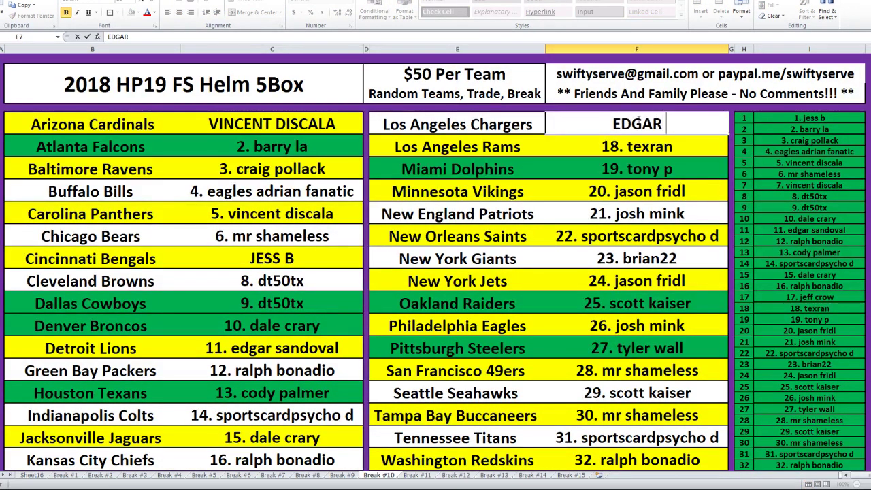
{"action": "key", "text": "Return"}
{"action": "key", "text": "Down"}
{"action": "key", "text": "Down"}
{"action": "key", "text": "Down"}
{"action": "key", "text": "Down"}
{"action": "key", "text": "Down"}
{"action": "key", "text": "Down"}
{"action": "key", "text": "Down"}
{"action": "key", "text": "Down"}
{"action": "key", "text": "Down"}
{"action": "key", "text": "Down"}
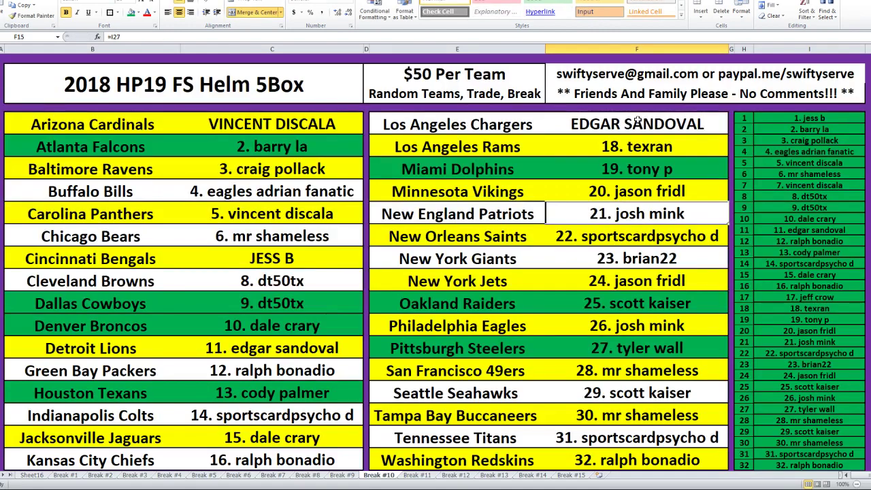
{"action": "key", "text": "Left"}
{"action": "key", "text": "Left"}
{"action": "key", "text": "Up"}
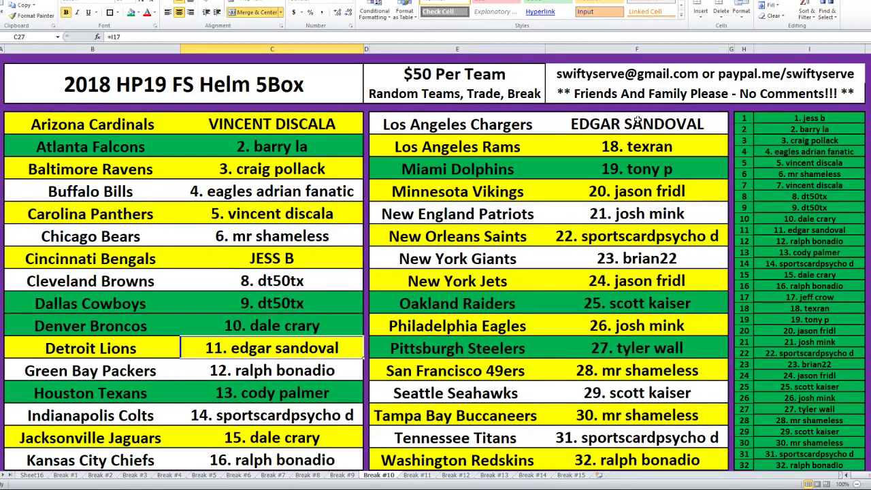
{"action": "key", "text": "Return"}
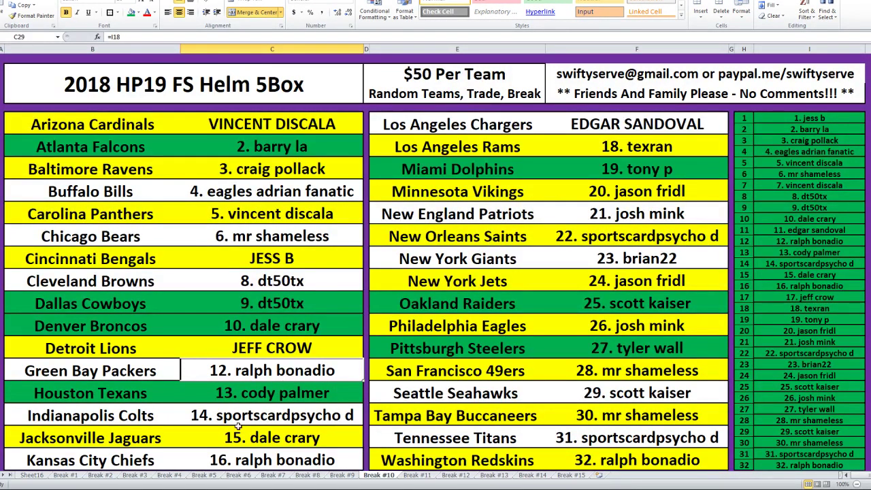
Select the Kansas City Chiefs and Green Bay Packers team rows together.
{"action": "left_click", "coordinate": [224, 460]}
{"action": "left_click_drag", "start_coordinate": [225, 461], "coordinate": [178, 458]}
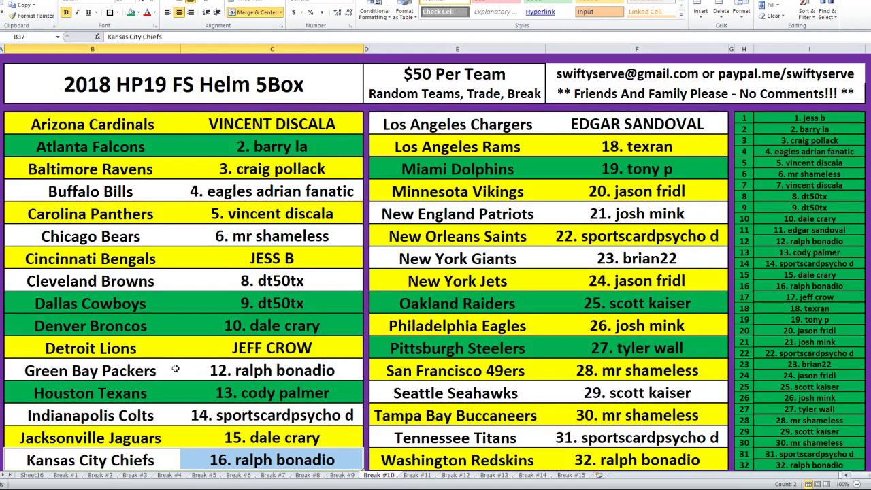
{"action": "left_click_drag", "start_coordinate": [175, 369], "coordinate": [224, 368]}
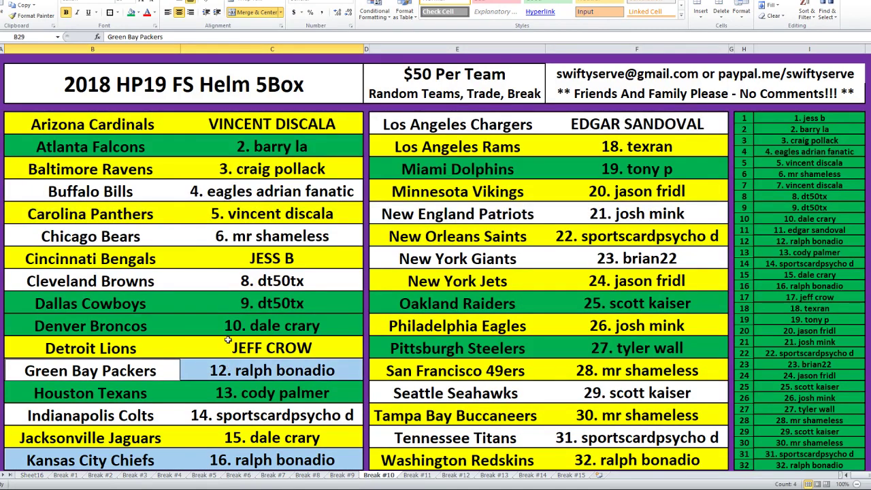
Apply green fill to the selected Packers (B29:C29) and Chiefs (B37:C37) rows.
{"action": "left_click", "coordinate": [131, 13]}
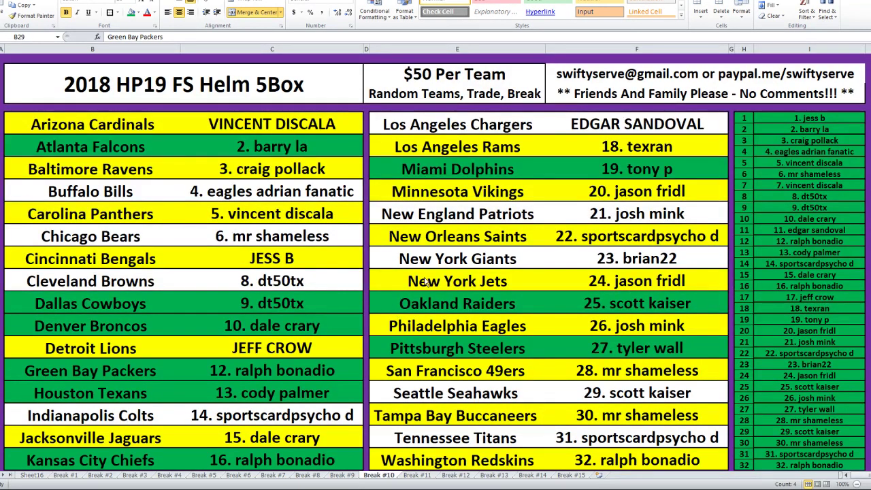
Retype the Minnesota Vikings and Buffalo Bills owners' names in capitals.
{"action": "left_click", "coordinate": [658, 191]}
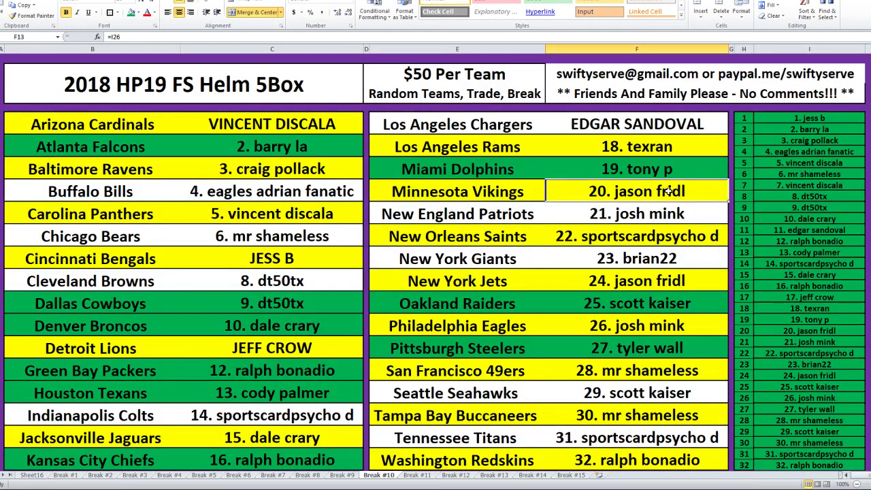
{"action": "type", "text": "EAGLE"}
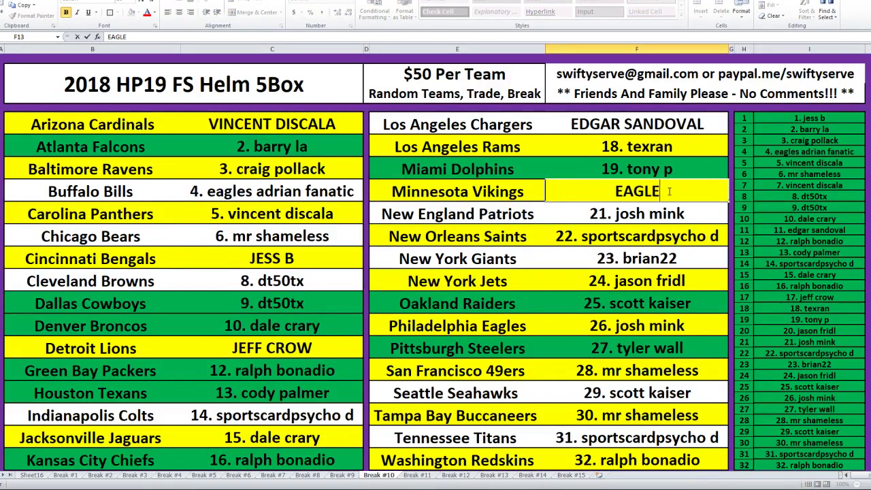
{"action": "type", "text": "S ADRIAN FANATIC"}
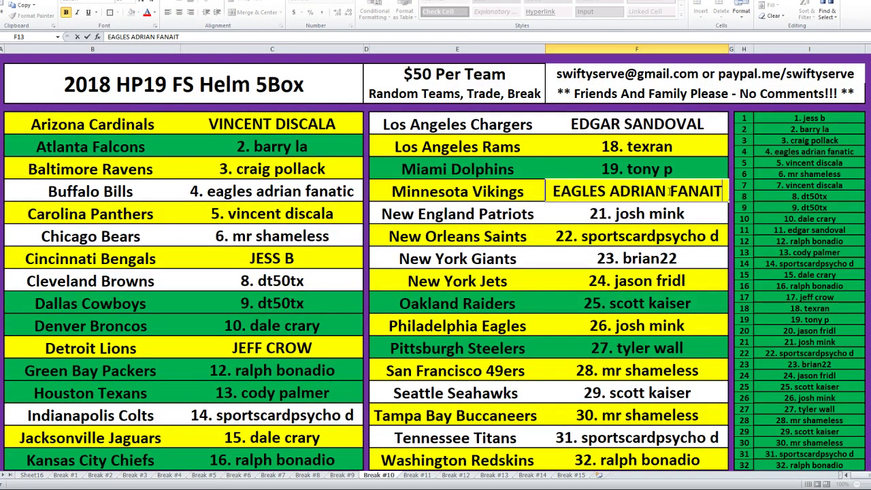
{"action": "key", "text": "Left"}
{"action": "key", "text": "Left"}
{"action": "key", "text": "Left"}
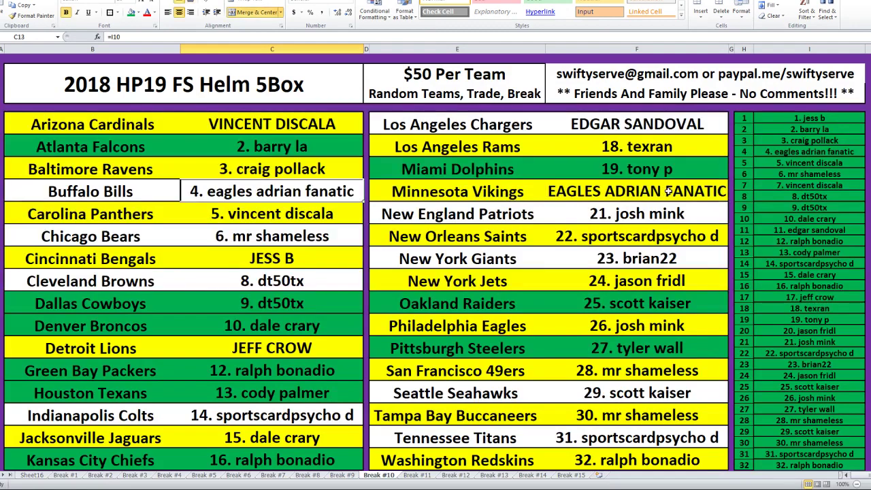
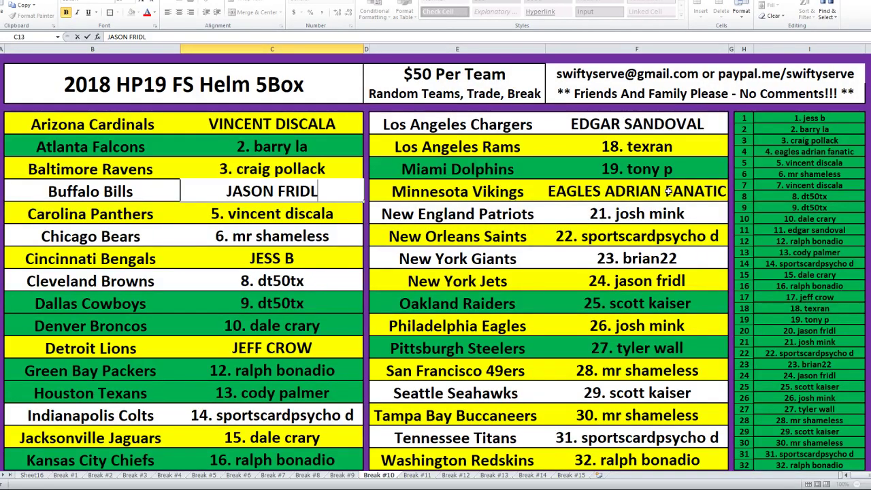
{"action": "key", "text": "Return"}
Enter the traded owner's name in capitals for the Carolina Panthers, correcting typos.
{"action": "key", "text": "Down"}
{"action": "key", "text": "Down"}
{"action": "key", "text": "Down"}
{"action": "key", "text": "Down"}
{"action": "key", "text": "Down"}
{"action": "key", "text": "Down"}
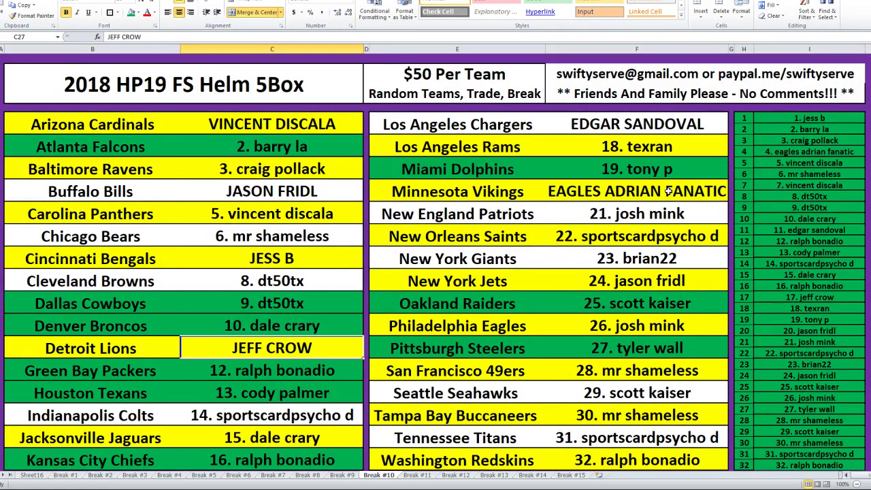
{"action": "key", "text": "Up"}
{"action": "key", "text": "Up"}
{"action": "key", "text": "Up"}
{"action": "key", "text": "Up"}
{"action": "key", "text": "Up"}
{"action": "key", "text": "Up"}
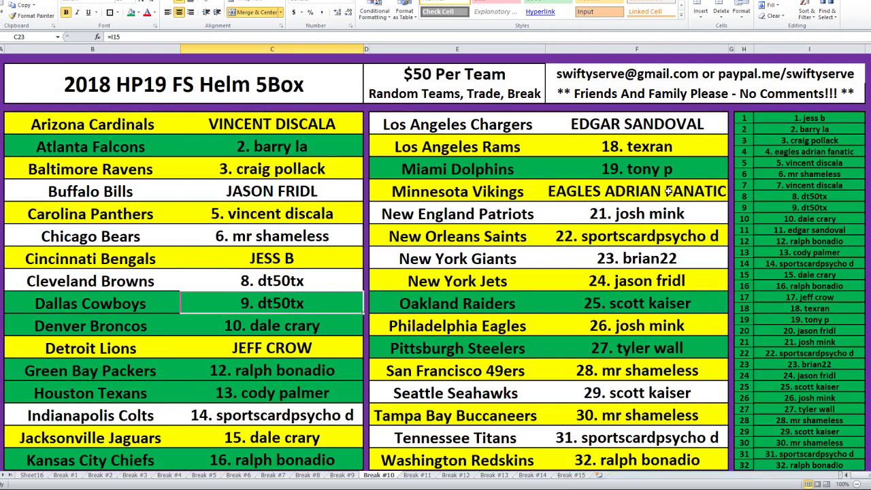
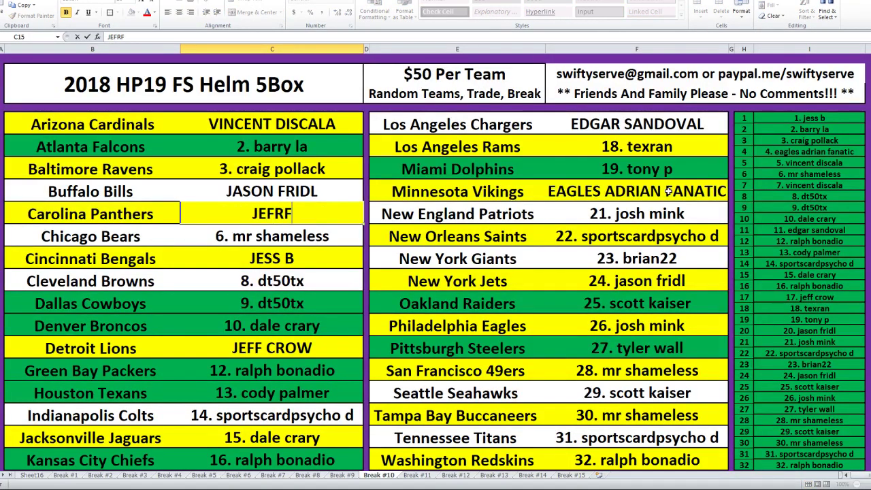
{"action": "key", "text": "Return"}
{"action": "key", "text": "Down"}
{"action": "key", "text": "Down"}
{"action": "key", "text": "Down"}
{"action": "key", "text": "Down"}
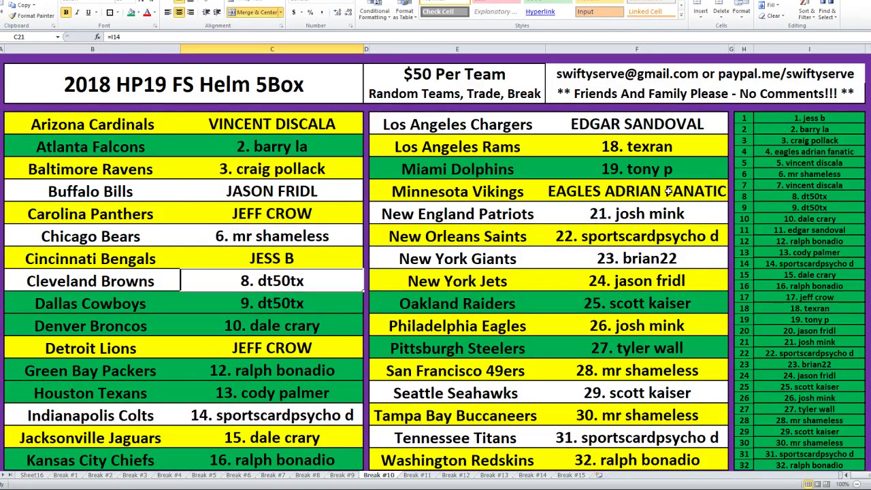
{"action": "key", "text": "ctrl+z"}
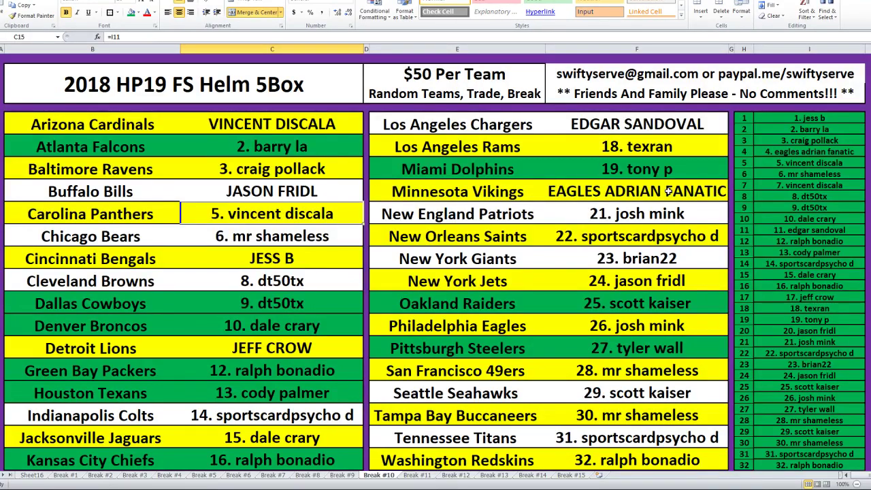
{"action": "type", "text": "JESS CRO"}
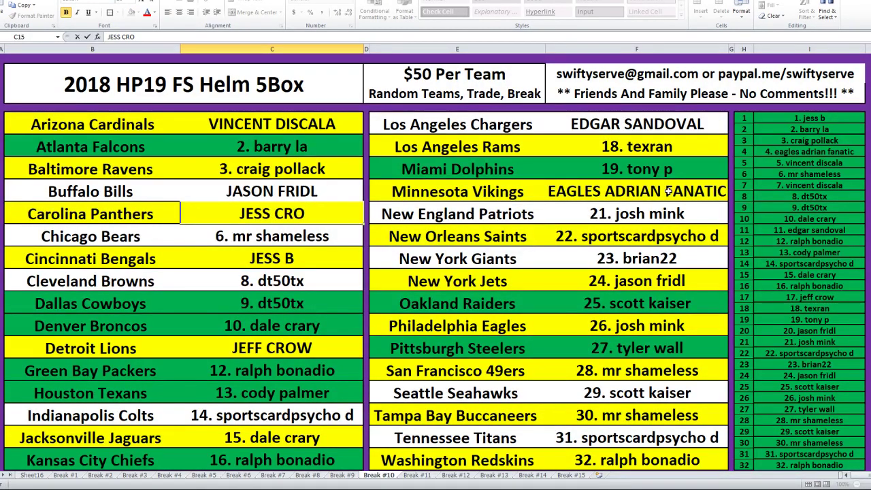
{"action": "key", "text": "Escape"}
{"action": "type", "text": "JEFF"}
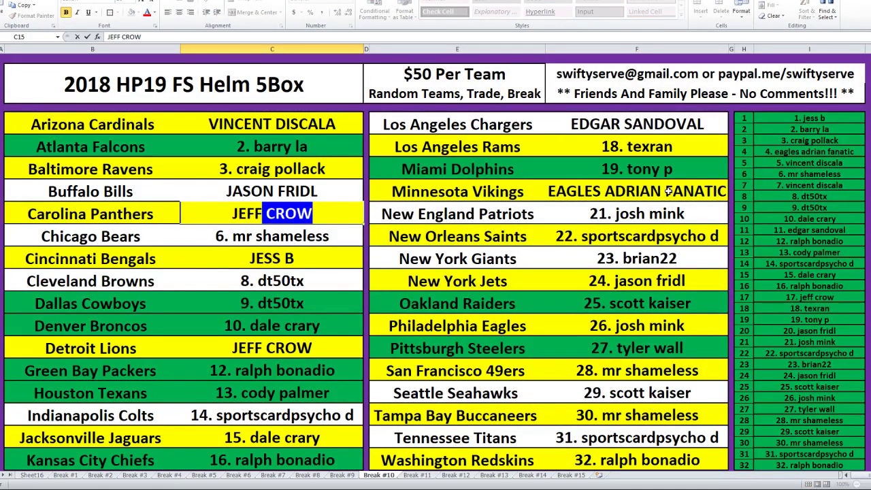
{"action": "key", "text": "Escape"}
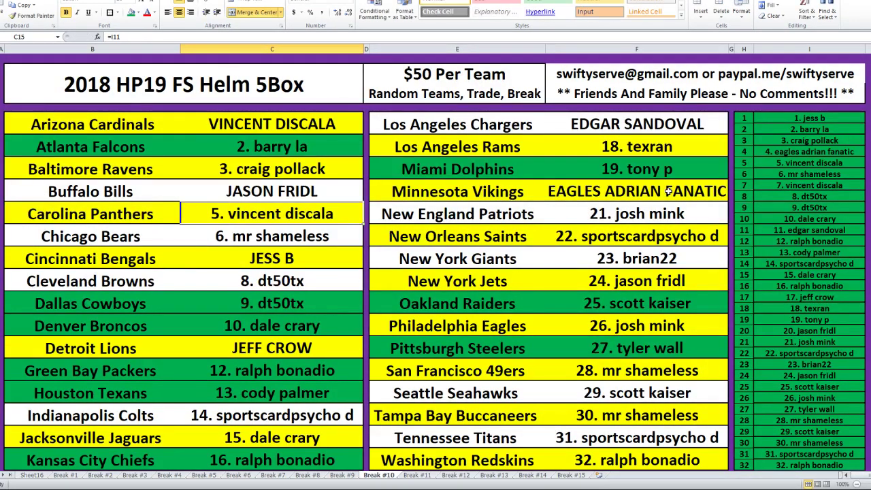
{"action": "type", "text": "JEFF"}
{"action": "key", "text": "Return"}
{"action": "key", "text": "Return"}
{"action": "key", "text": "Return"}
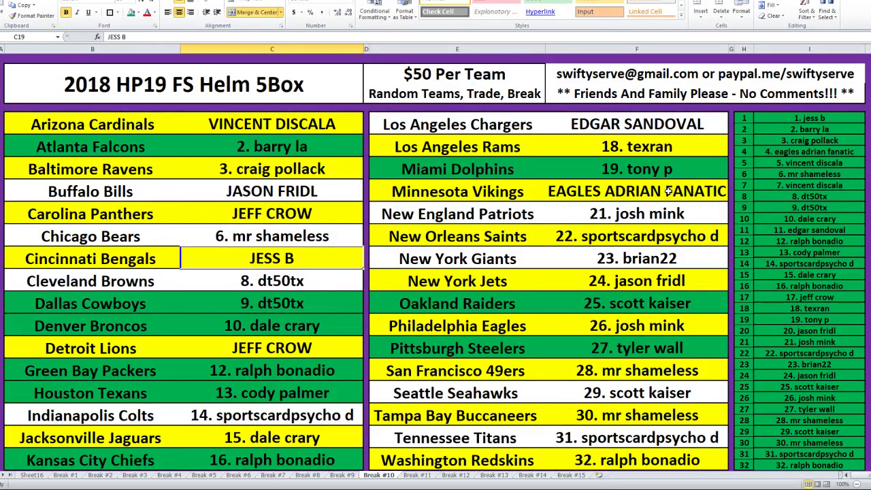
Enter the traded owner's name in capitals for the Detroit Lions.
{"action": "key", "text": "Down"}
{"action": "key", "text": "Down"}
{"action": "key", "text": "Down"}
{"action": "type", "text": "VINV"}
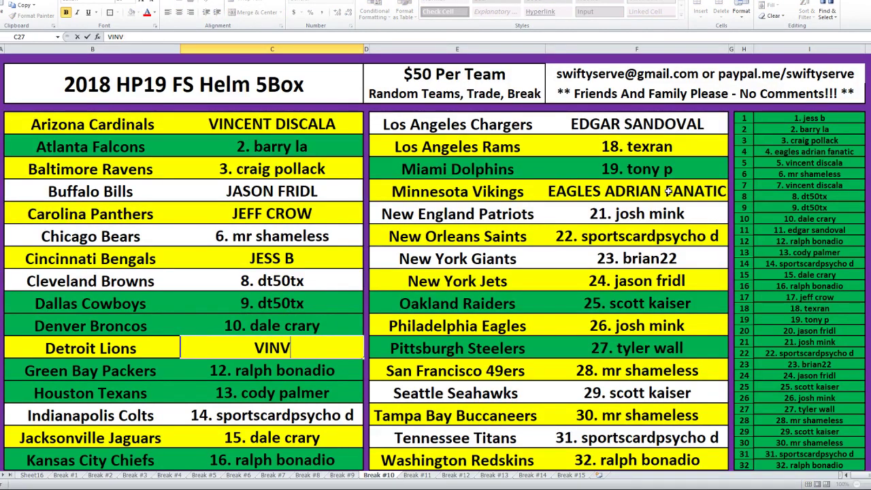
{"action": "key", "text": "BackSpace"}
{"action": "type", "text": "CE"}
{"action": "key", "text": "Return"}
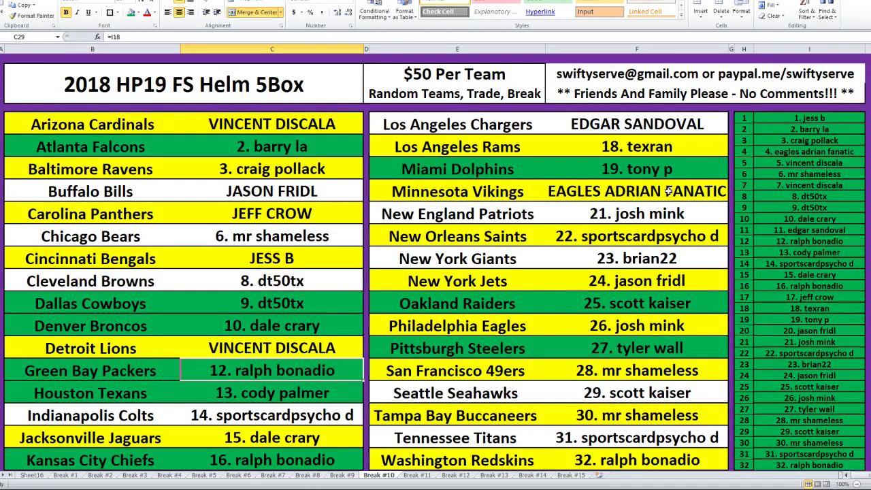
Fill the Washington Redskins row green.
{"action": "left_click", "coordinate": [525, 460]}
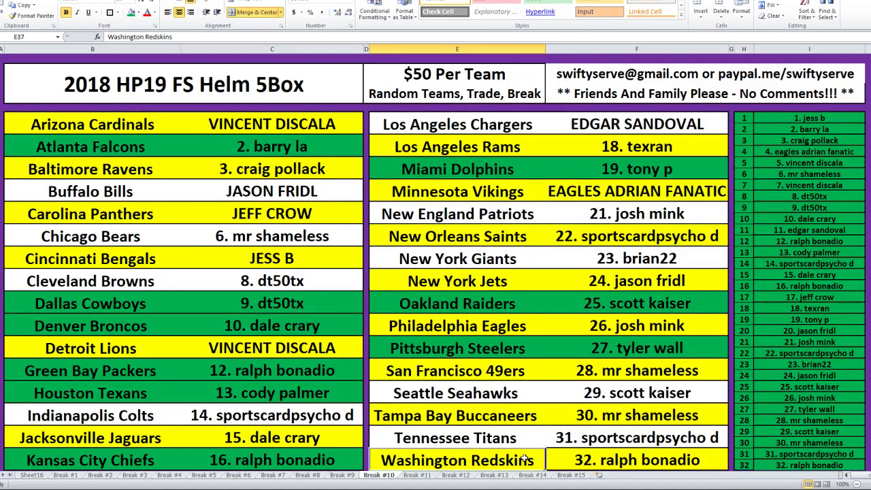
{"action": "left_click_drag", "start_coordinate": [525, 460], "coordinate": [613, 460]}
{"action": "left_click", "coordinate": [132, 12]}
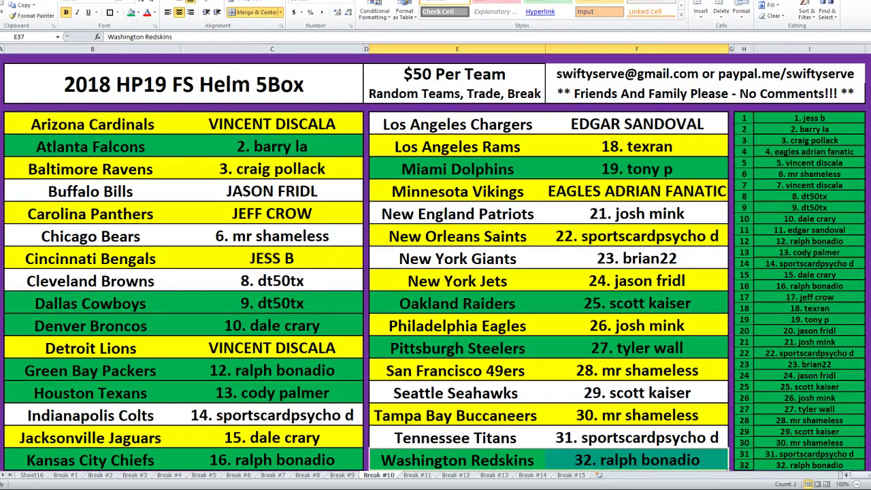
Swap the Minnesota Vikings and Philadelphia Eagles owners, typing names in capitals.
{"action": "left_click", "coordinate": [626, 195]}
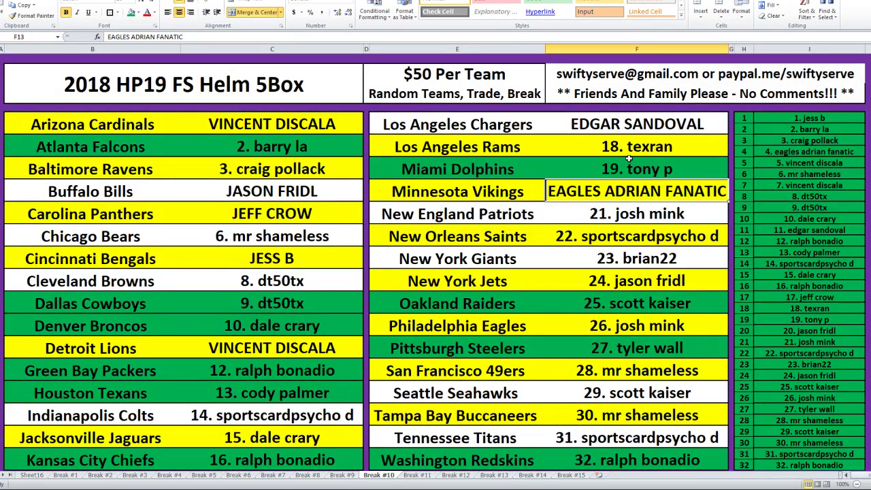
{"action": "left_click", "coordinate": [634, 212]}
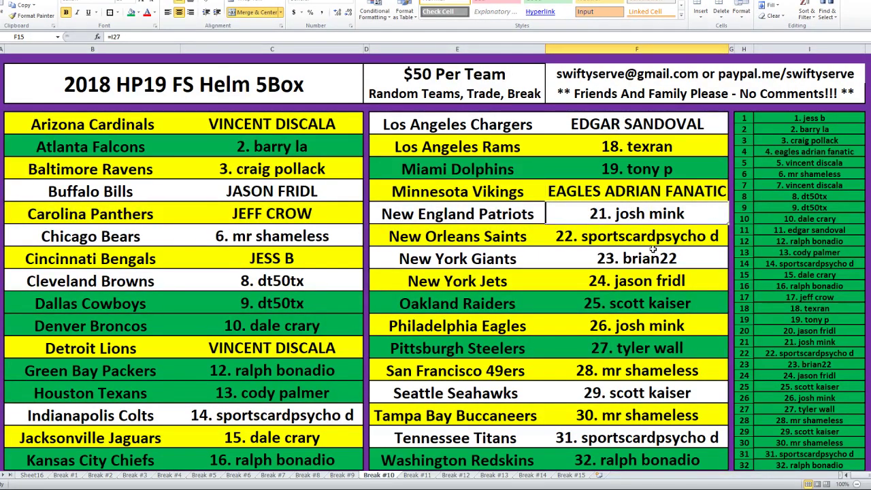
{"action": "left_click", "coordinate": [633, 190]}
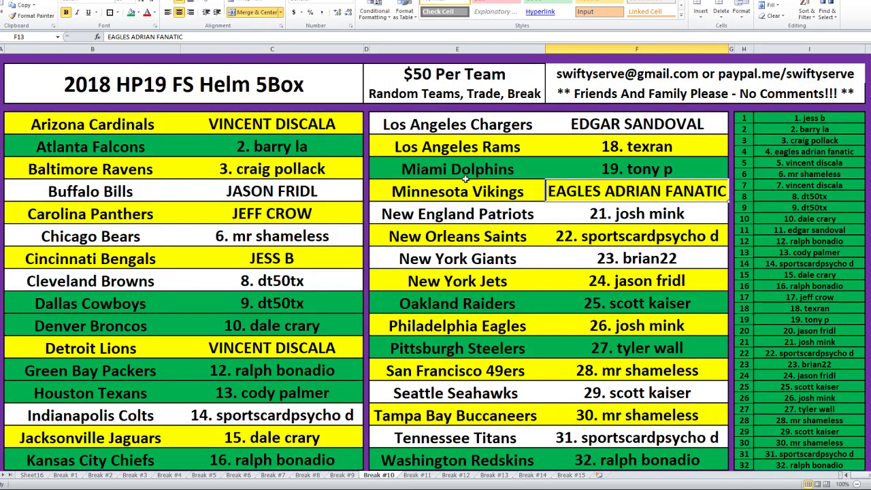
{"action": "left_click", "coordinate": [628, 326]}
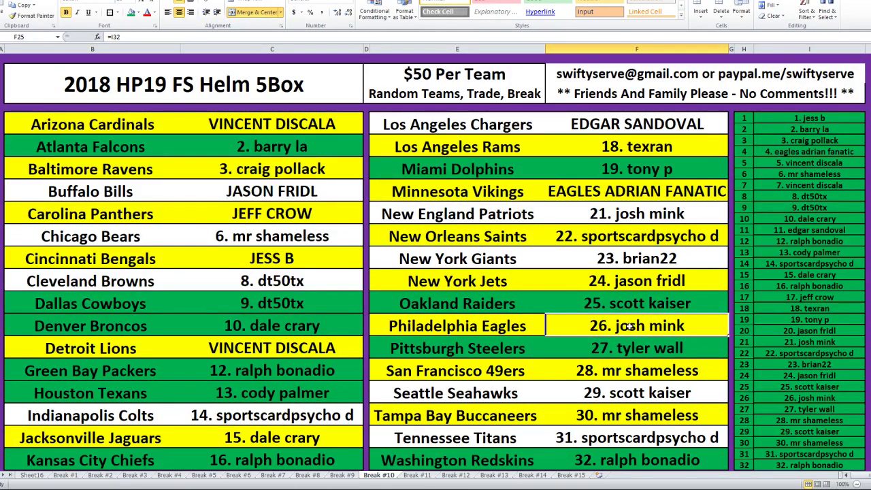
{"action": "type", "text": "EAGLES"}
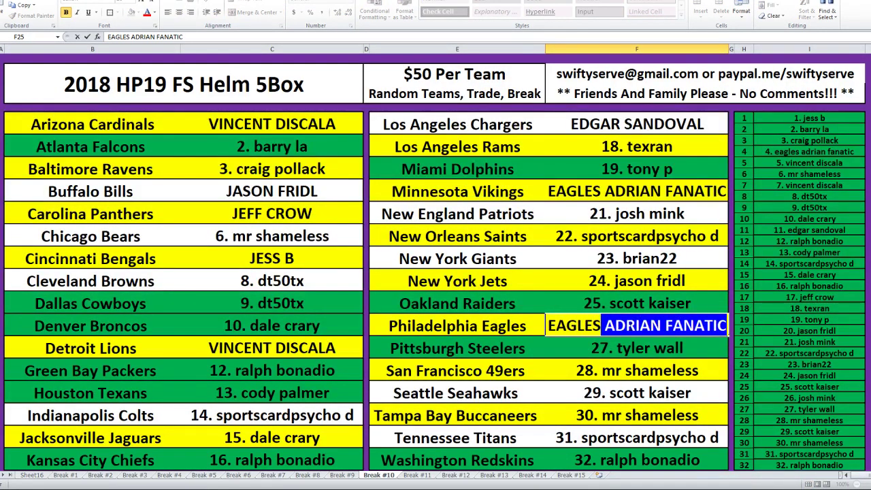
{"action": "key", "text": "Up"}
{"action": "key", "text": "Up"}
{"action": "key", "text": "Up"}
{"action": "key", "text": "Up"}
{"action": "key", "text": "Up"}
{"action": "key", "text": "Up"}
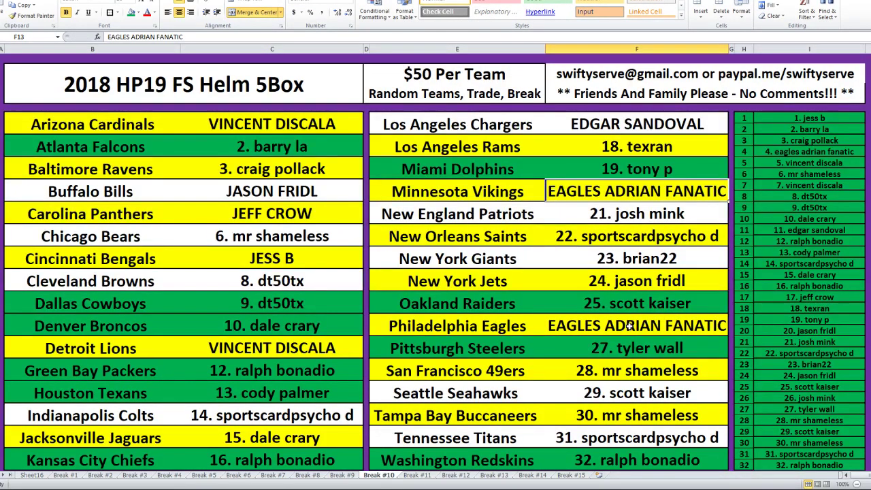
{"action": "key", "text": "Return"}
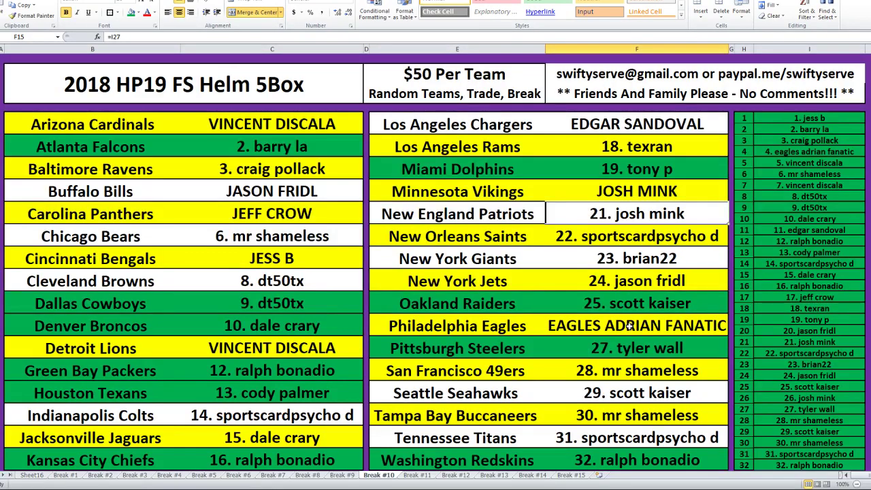
Swap the Cincinnati Bengals and Baltimore Ravens owners, typing names in capitals.
{"action": "left_click", "coordinate": [272, 170]}
{"action": "left_click", "coordinate": [279, 259]}
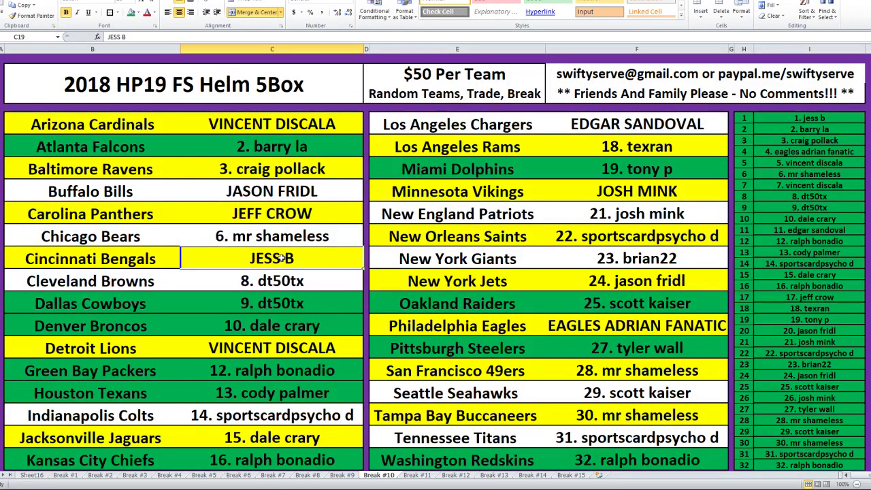
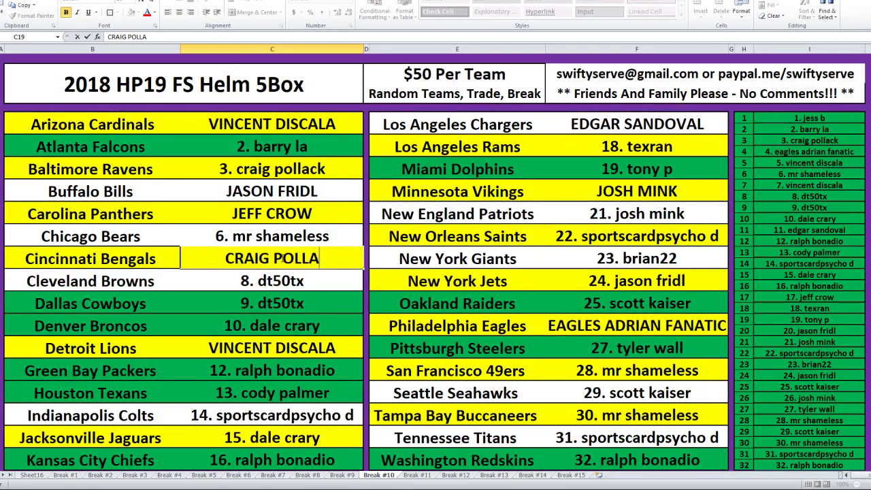
{"action": "key", "text": "Up"}
{"action": "key", "text": "Up"}
{"action": "key", "text": "Up"}
{"action": "key", "text": "Up"}
{"action": "key", "text": "Up"}
{"action": "key", "text": "Up"}
{"action": "key", "text": "Up"}
{"action": "key", "text": "Up"}
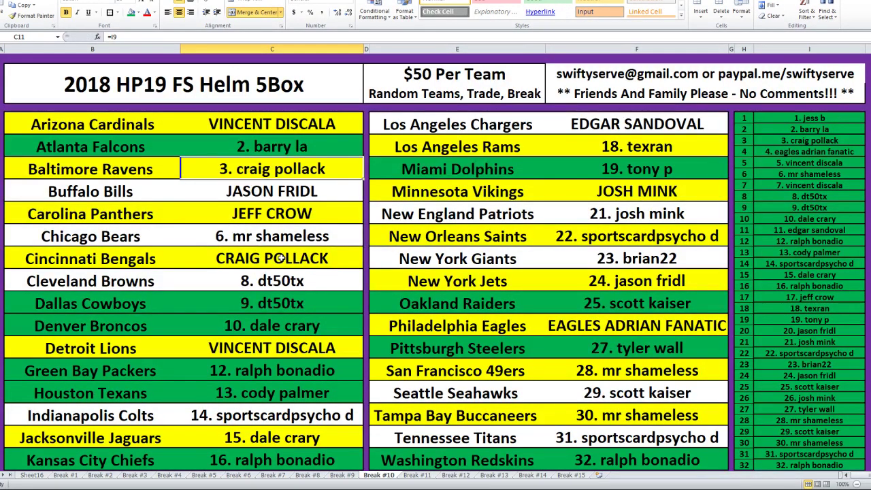
{"action": "type", "text": "JESS B"}
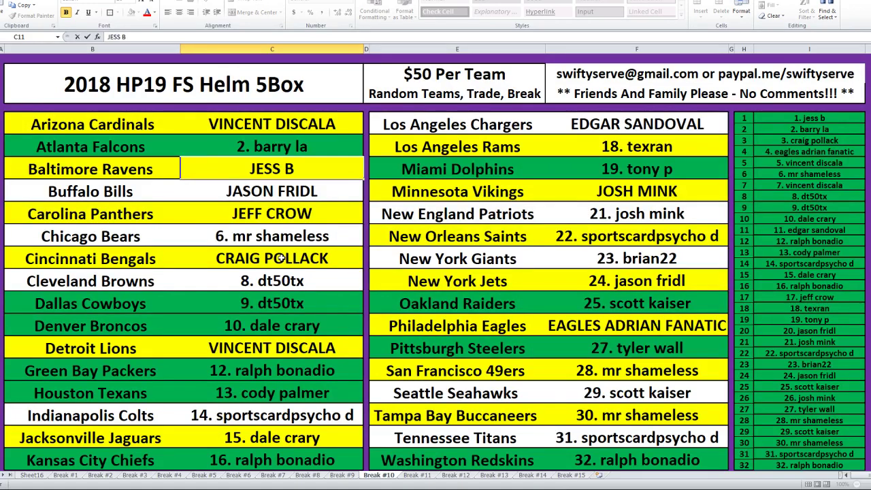
{"action": "key", "text": "Return"}
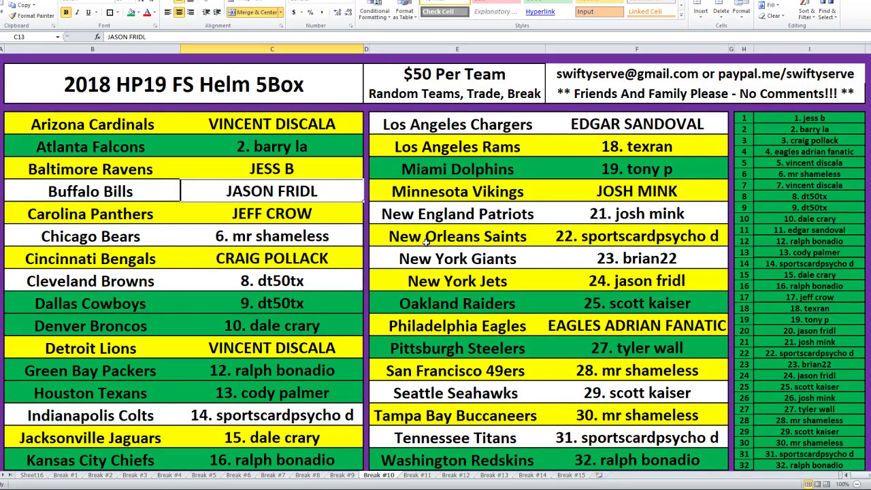
Give the team rows in B7:C38 and E7:F38 a green fill, then deselect to B2.
{"action": "left_click", "coordinate": [149, 125]}
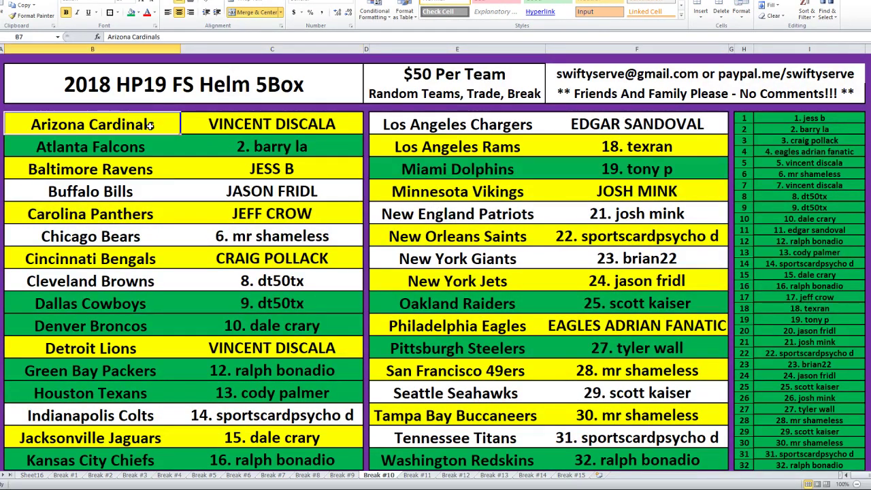
{"action": "left_click_drag", "start_coordinate": [150, 126], "coordinate": [335, 454]}
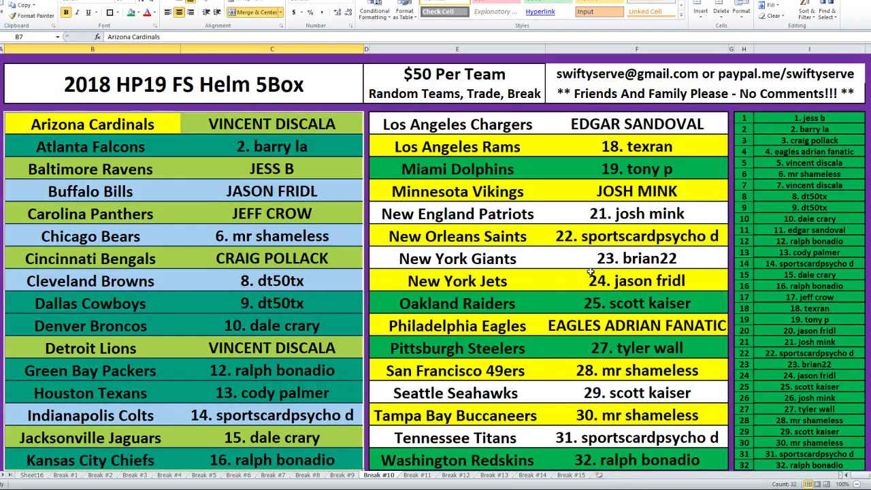
{"action": "left_click", "coordinate": [525, 126]}
{"action": "left_click_drag", "start_coordinate": [544, 132], "coordinate": [597, 448]}
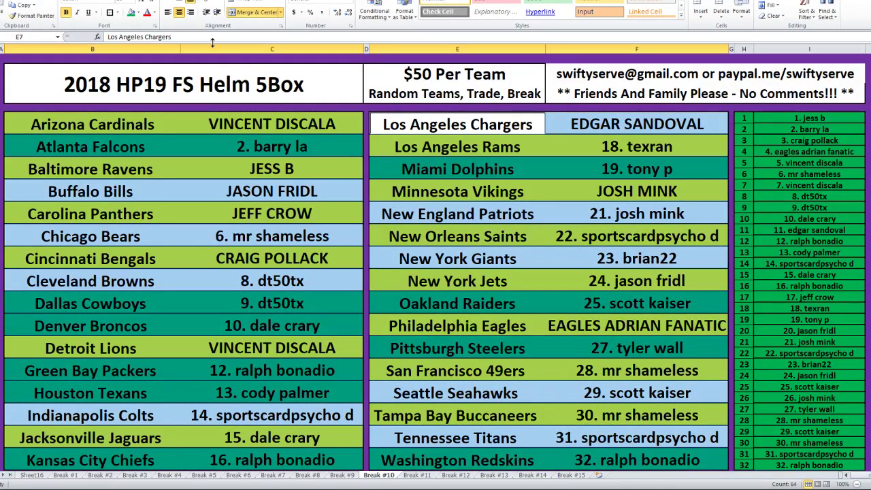
{"action": "left_click", "coordinate": [131, 14]}
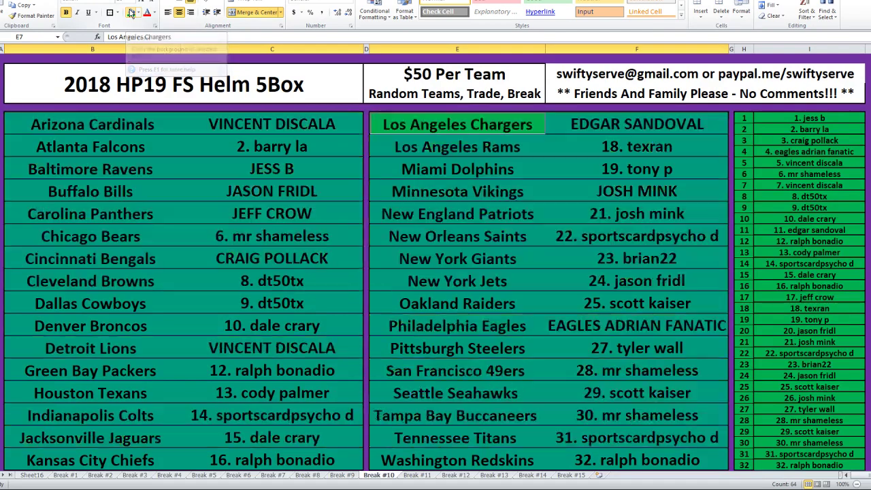
{"action": "left_click", "coordinate": [329, 85]}
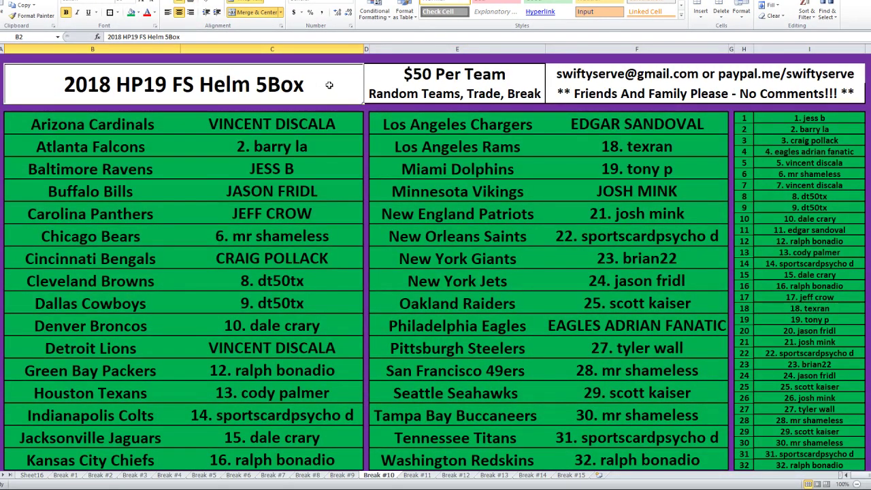
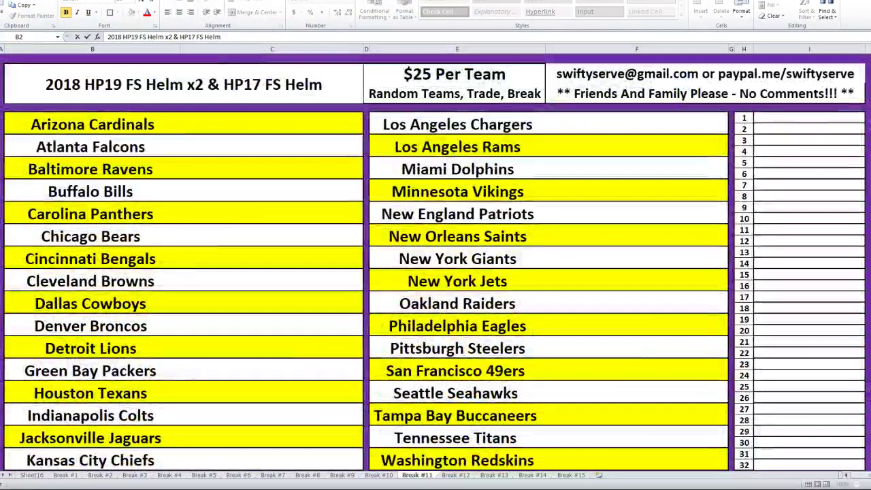
Change the per-team price in D2 from $25 to $30 Per Team.
{"action": "left_click", "coordinate": [405, 70]}
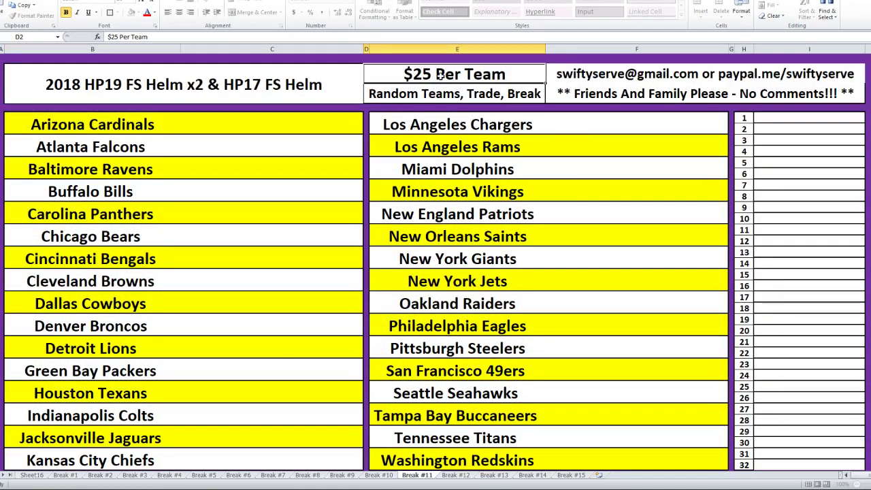
{"action": "left_click", "coordinate": [113, 38]}
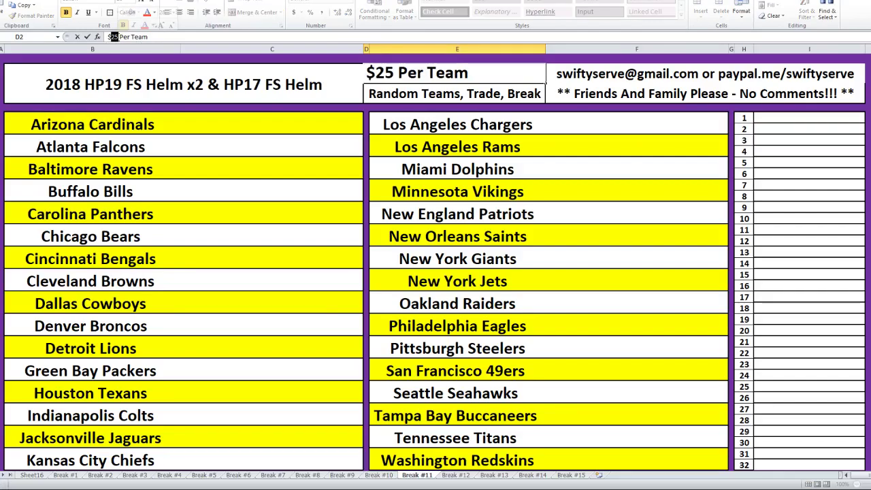
{"action": "key", "text": "Delete"}
{"action": "key", "text": "Delete"}
{"action": "type", "text": "30"}
{"action": "left_click", "coordinate": [300, 120]}
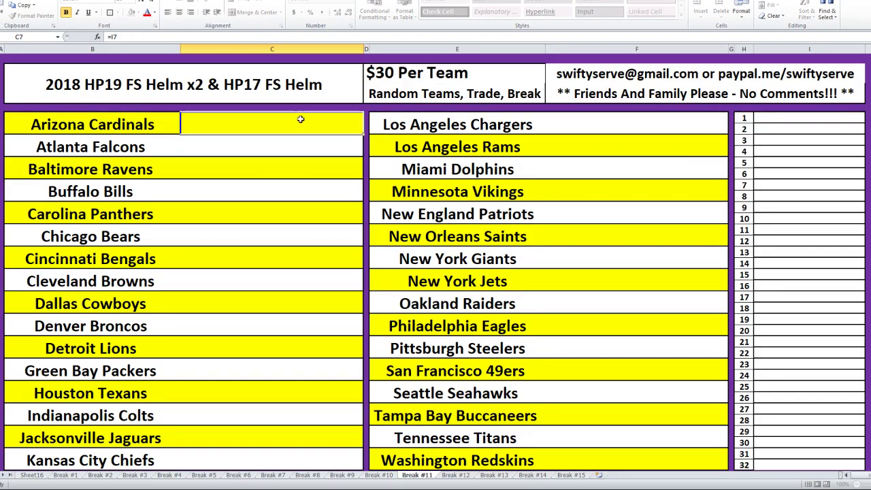
Select spot 1 of the numbered buyer list in column I.
{"action": "left_click", "coordinate": [824, 118]}
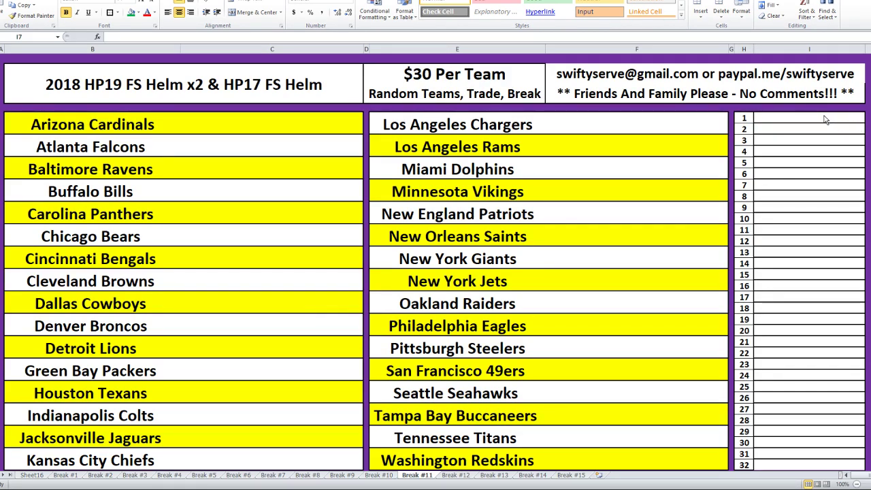
{"action": "left_click", "coordinate": [836, 119]}
{"action": "left_click", "coordinate": [824, 119]}
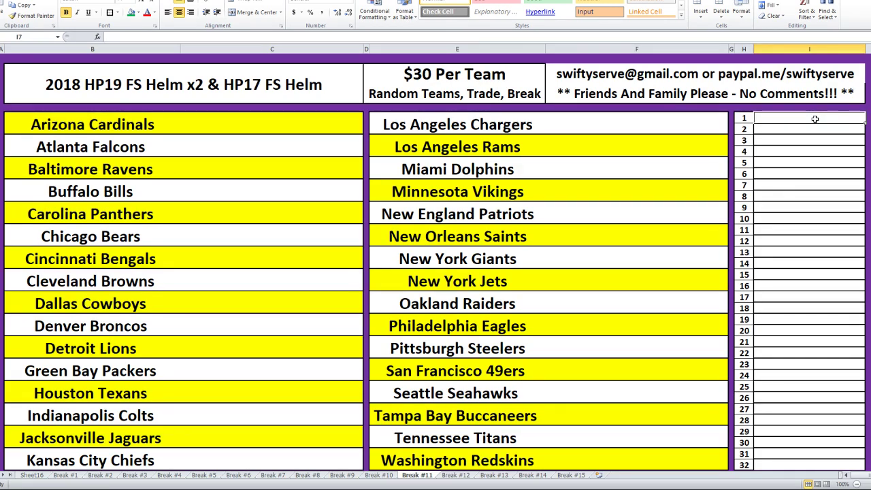
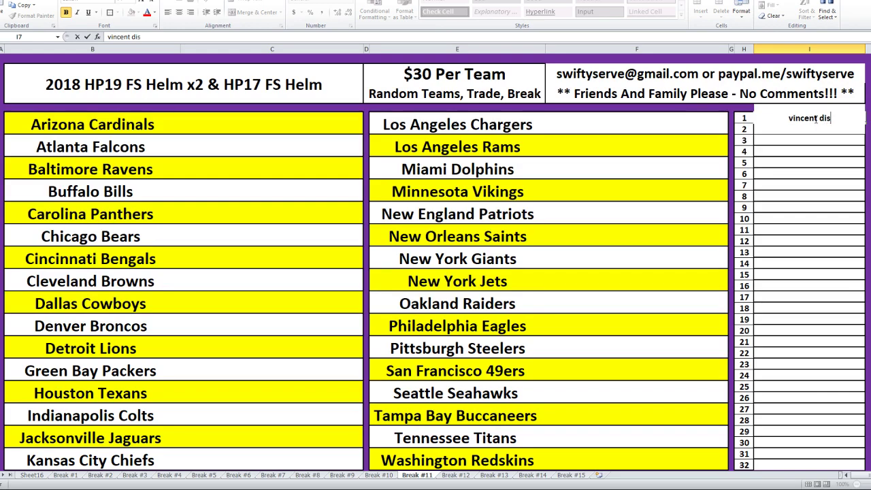
Enter the first buyer's name in list spots 1, 13 and 22.
{"action": "key", "text": "Return"}
{"action": "key", "text": "Down"}
{"action": "key", "text": "Down"}
{"action": "key", "text": "Down"}
{"action": "key", "text": "Down"}
{"action": "key", "text": "Down"}
{"action": "key", "text": "Down"}
{"action": "key", "text": "Down"}
{"action": "key", "text": "Down"}
{"action": "key", "text": "Down"}
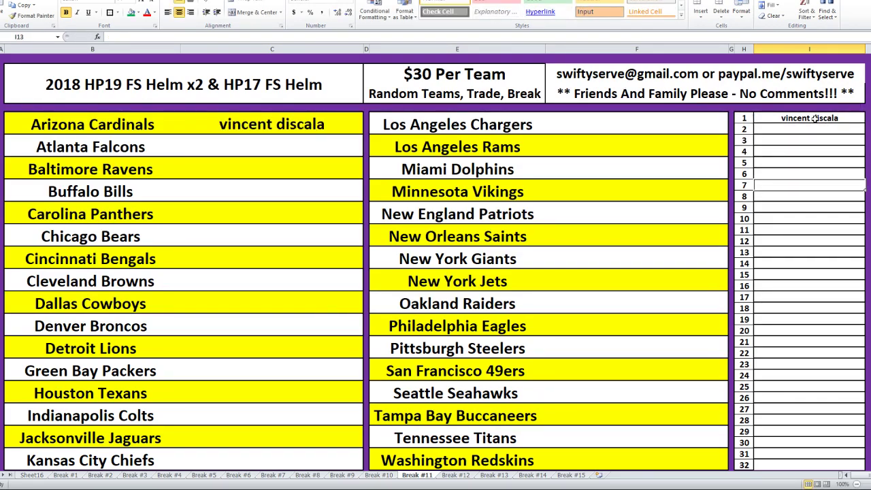
{"action": "key", "text": "Down"}
{"action": "key", "text": "Down"}
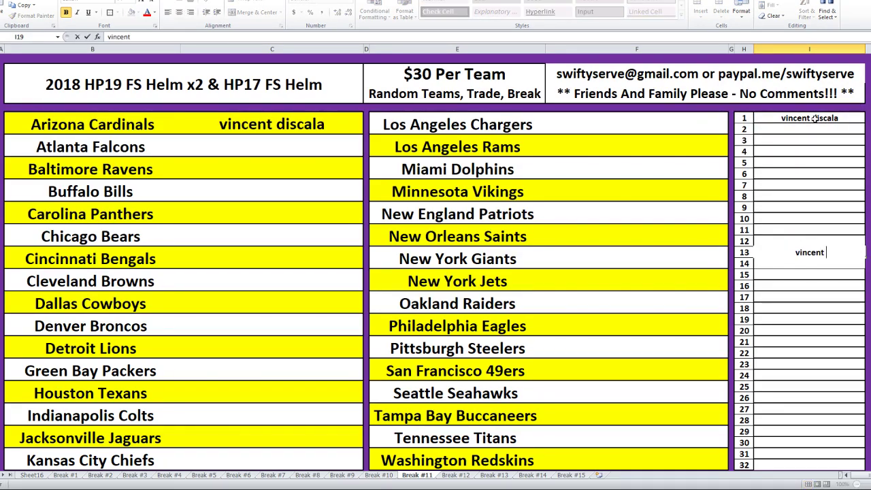
{"action": "key", "text": "Return"}
{"action": "key", "text": "Down"}
{"action": "key", "text": "Down"}
{"action": "key", "text": "Down"}
{"action": "key", "text": "Down"}
{"action": "key", "text": "Down"}
{"action": "key", "text": "Down"}
{"action": "key", "text": "Down"}
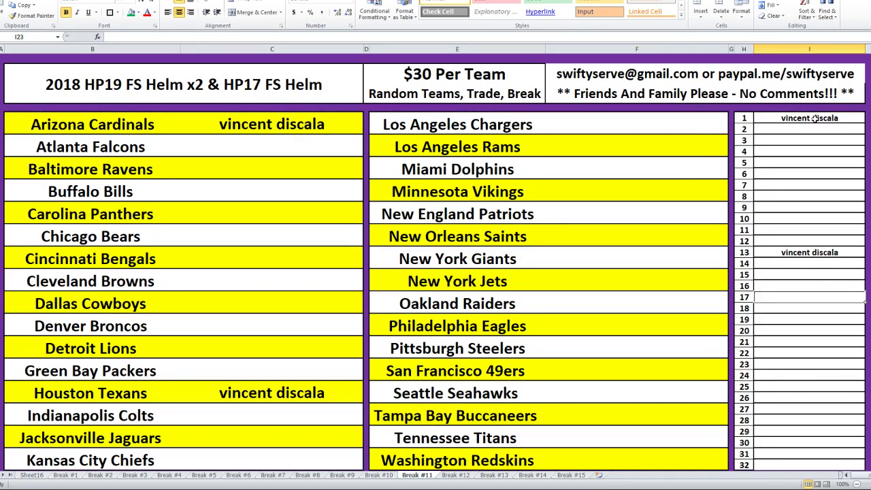
{"action": "key", "text": "Down"}
{"action": "type", "text": "vinc"}
{"action": "key", "text": "Return"}
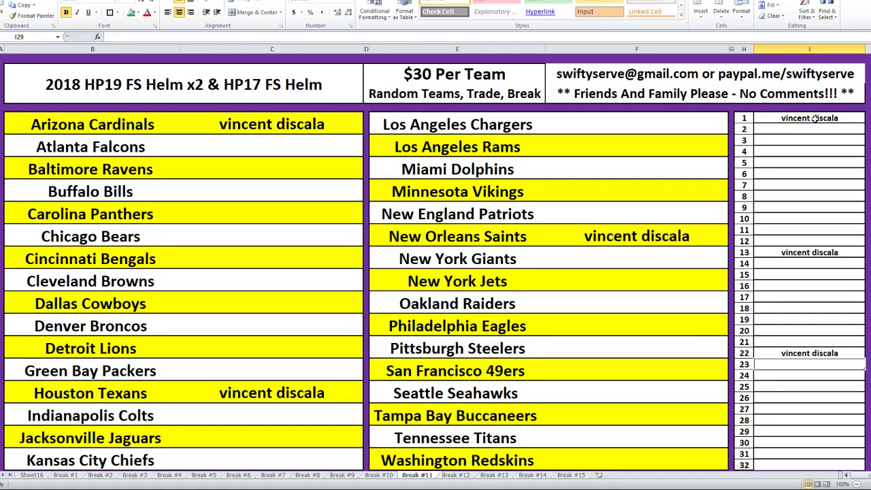
Enter the second buyer's name in list spots 2 and 3.
{"action": "left_click", "coordinate": [805, 128]}
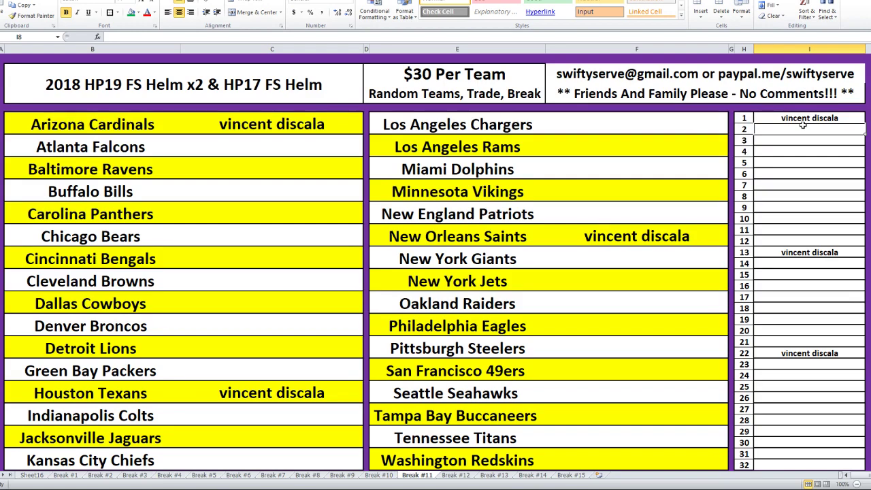
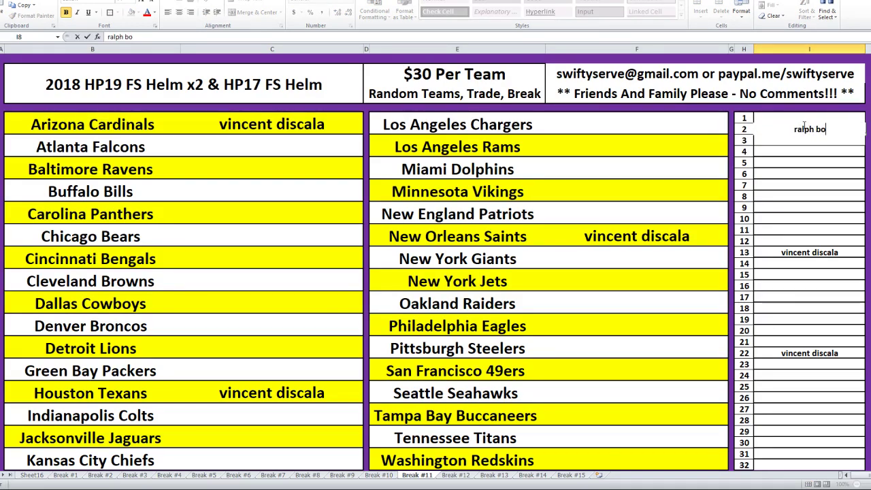
{"action": "key", "text": "Return"}
{"action": "type", "text": "ra"}
{"action": "key", "text": "Return"}
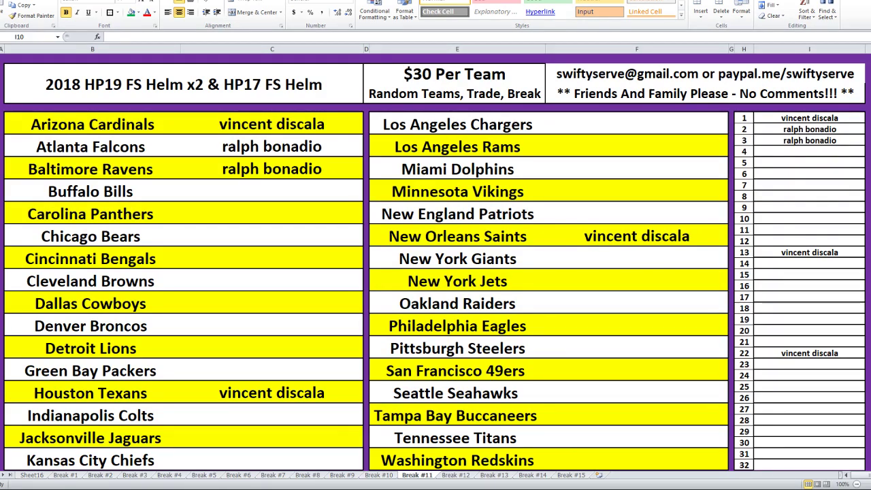
Enter the third buyer's name in spots 4 and 5, then begin the next buyer's name in spot 6.
{"action": "left_click", "coordinate": [829, 153]}
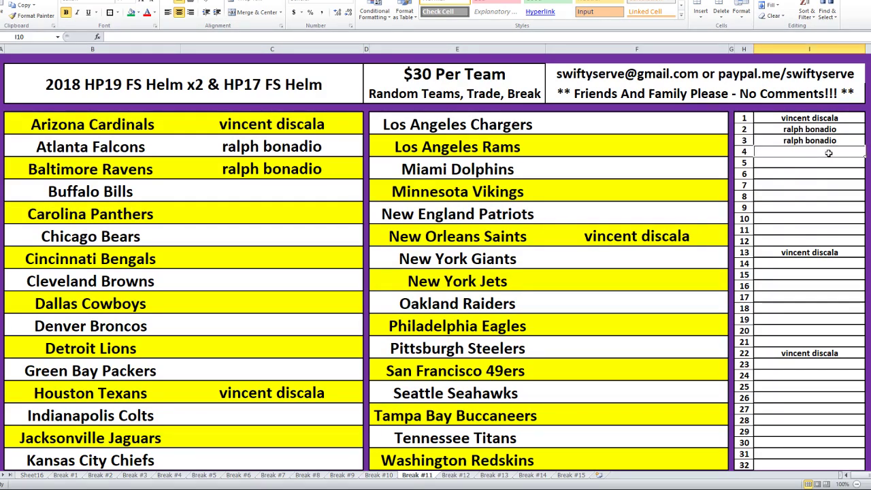
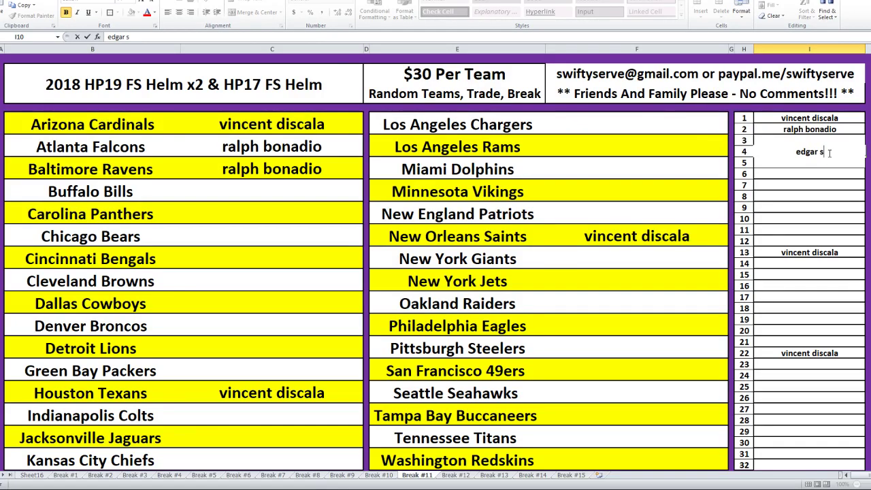
{"action": "key", "text": "Return"}
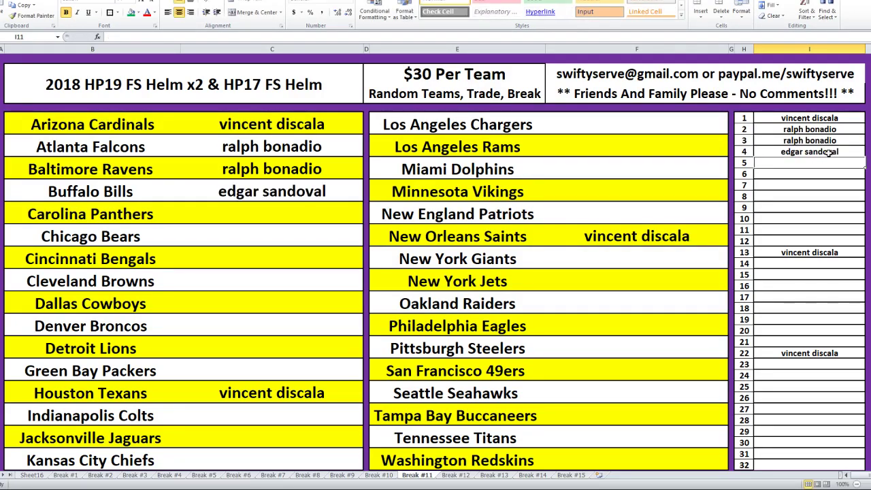
{"action": "type", "text": "edga"}
{"action": "key", "text": "Return"}
{"action": "type", "text": "jason"}
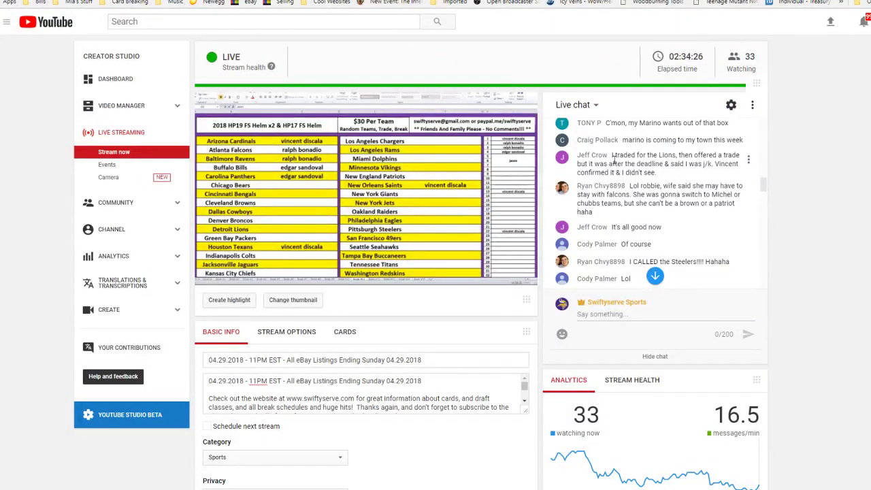
Read through the live chat messages asking who has Carolina, then minimize the browser.
{"action": "left_click_drag", "start_coordinate": [611, 156], "coordinate": [645, 183]}
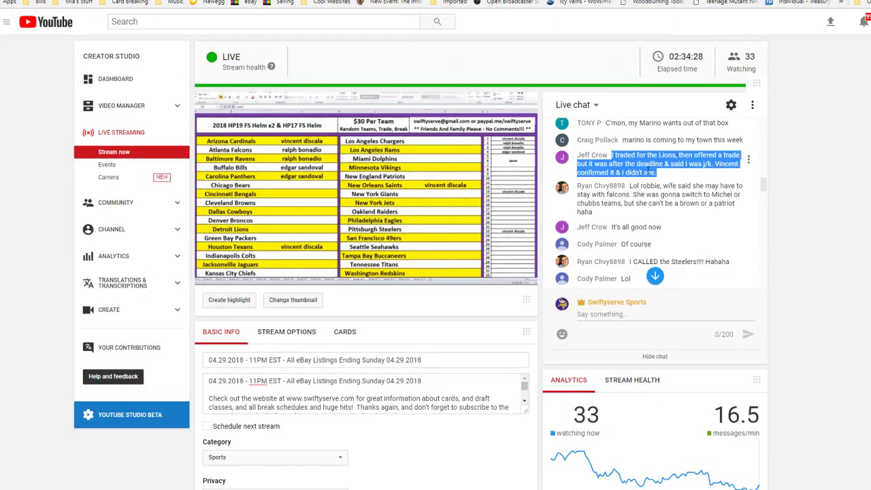
{"action": "left_click_drag", "start_coordinate": [576, 231], "coordinate": [670, 233]}
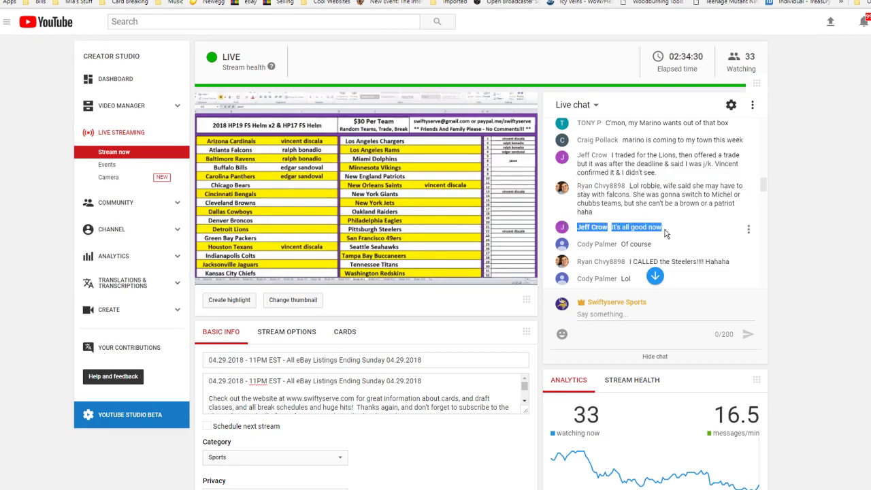
{"action": "scroll", "coordinate": [684, 228], "scroll_direction": "up", "scroll_amount": 1}
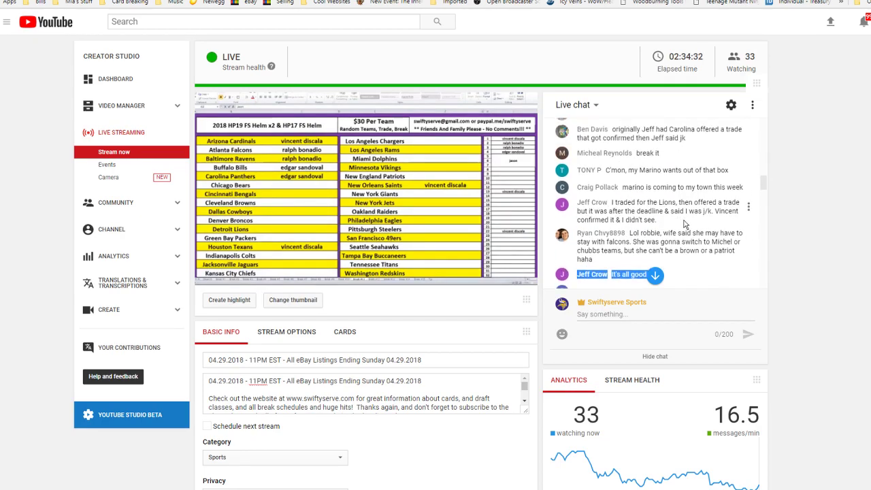
{"action": "scroll", "coordinate": [684, 224], "scroll_direction": "up", "scroll_amount": 3}
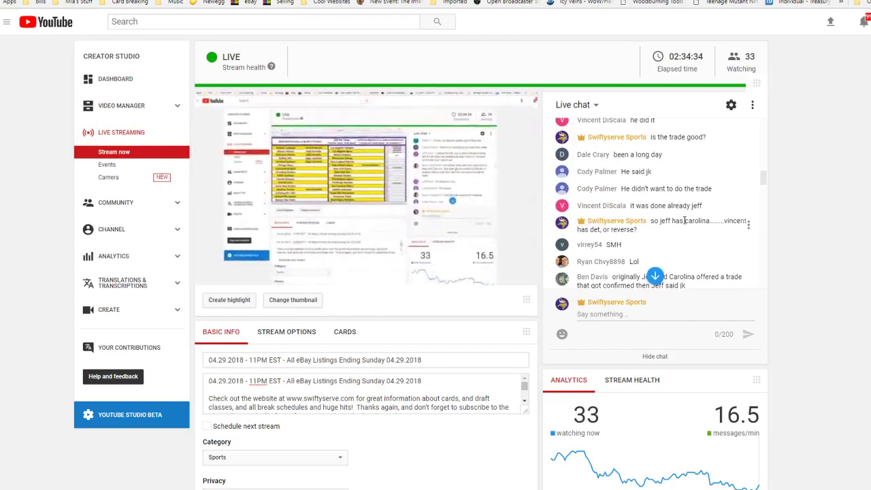
{"action": "left_click_drag", "start_coordinate": [649, 221], "coordinate": [734, 220]}
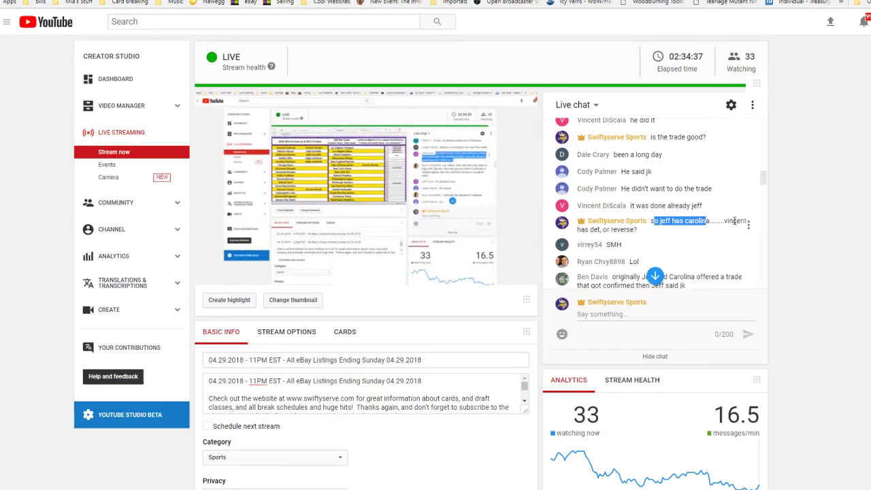
{"action": "left_click", "coordinate": [643, 235]}
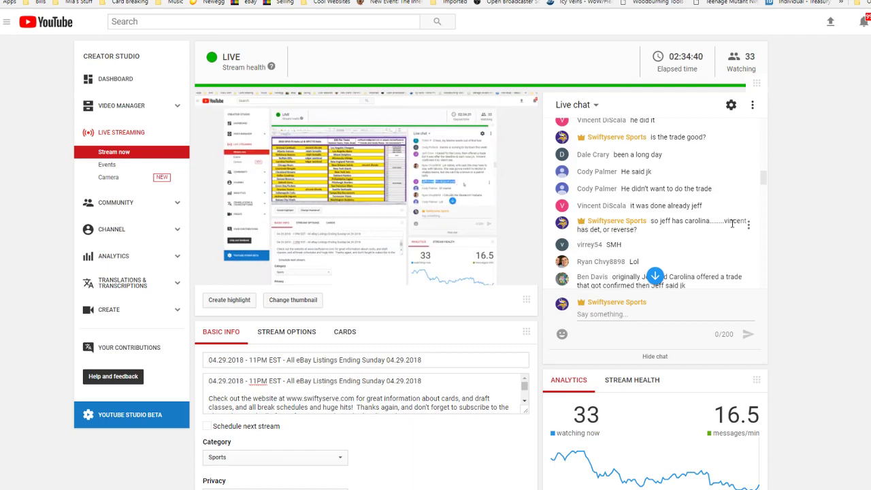
{"action": "scroll", "coordinate": [721, 222], "scroll_direction": "down", "scroll_amount": 5}
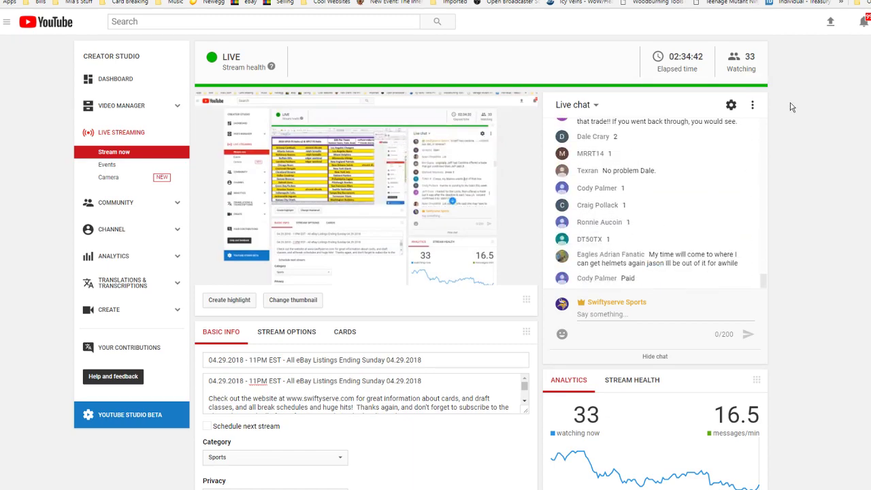
{"action": "left_click", "coordinate": [820, 2]}
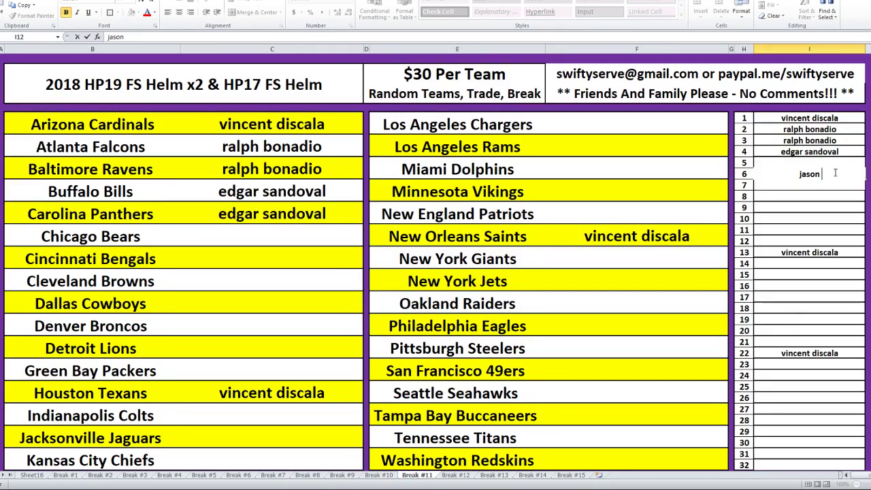
Correct the buyer's name in spot 6 and fill buyers into list spots 7 through 9.
{"action": "type", "text": "frid"}
{"action": "key", "text": "ctrl+Return"}
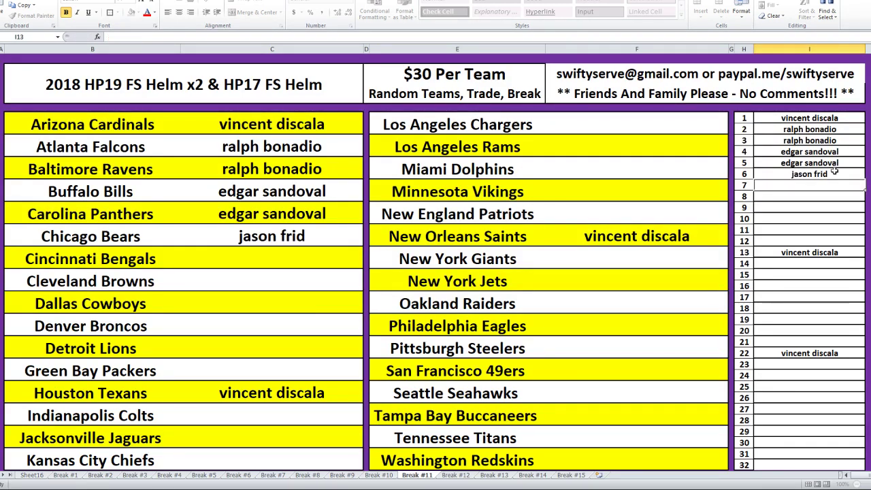
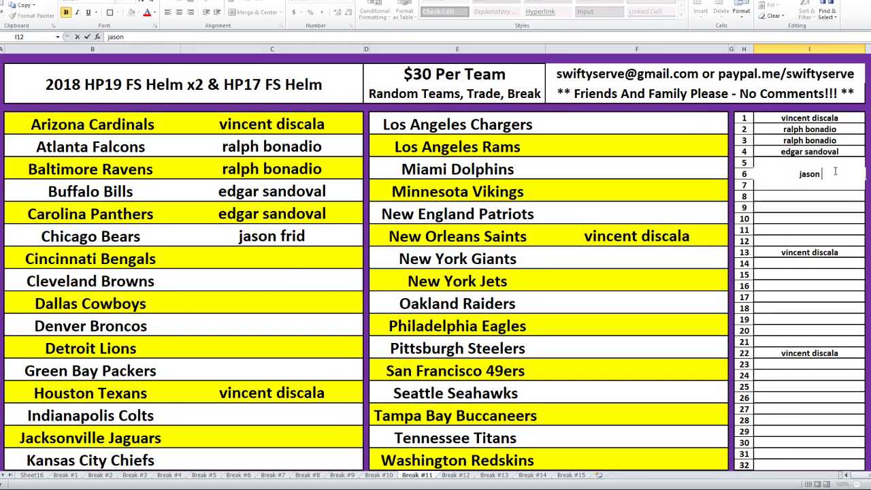
{"action": "key", "text": "Return"}
{"action": "key", "text": "Return"}
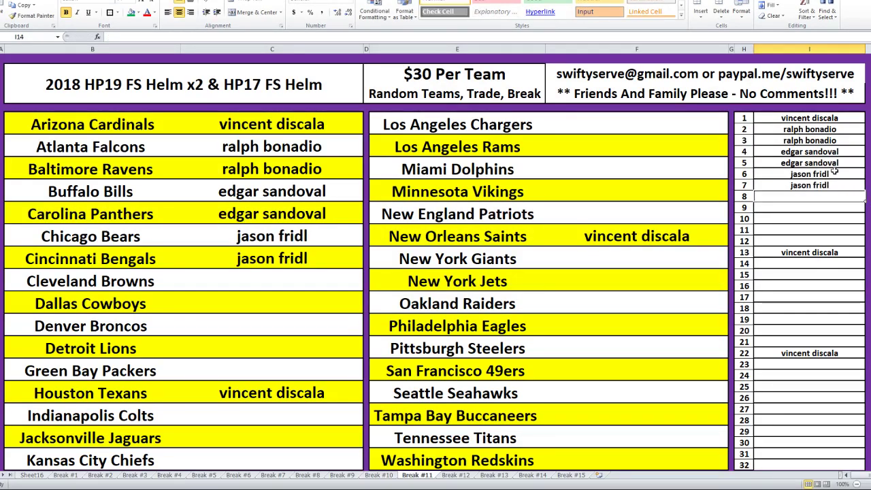
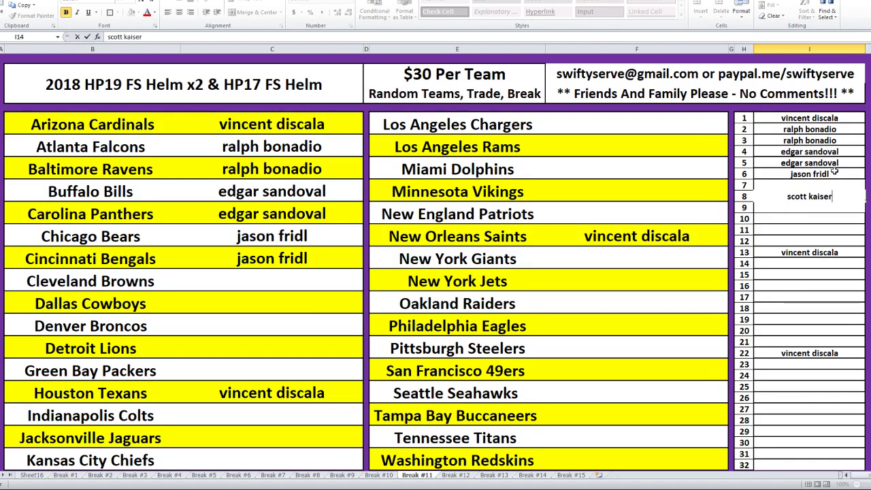
{"action": "key", "text": "Return"}
{"action": "type", "text": "sc"}
{"action": "key", "text": "Return"}
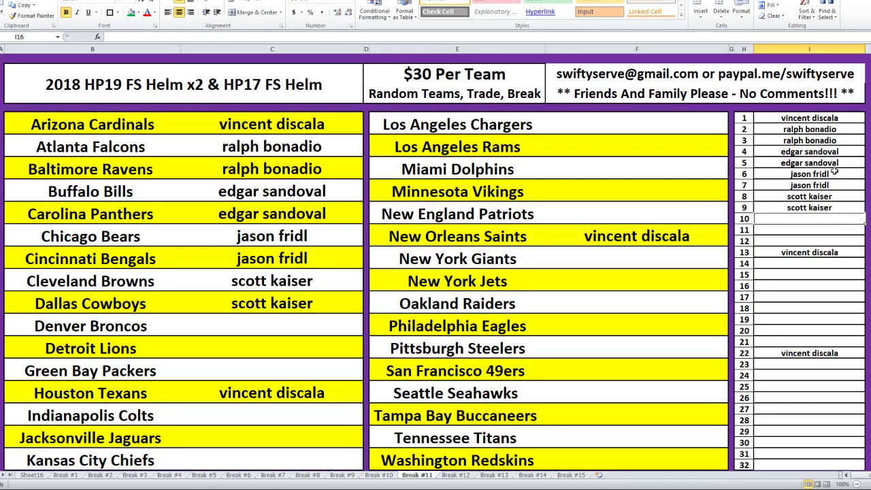
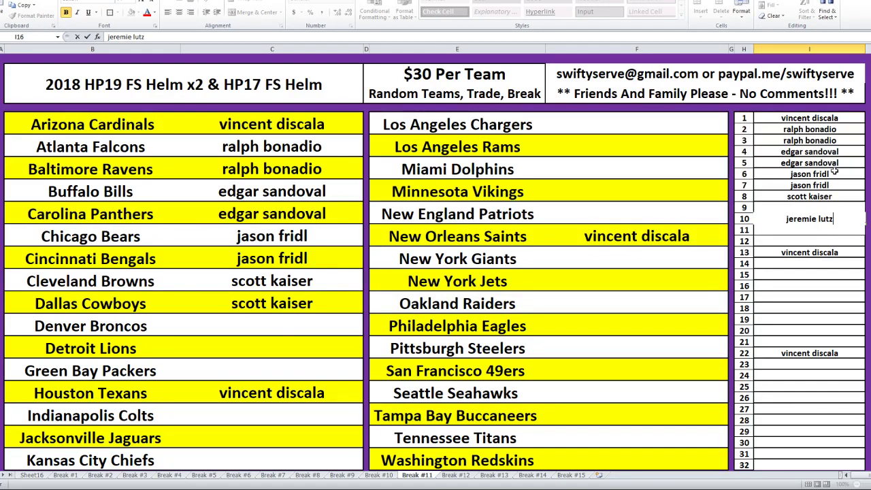
Enter the buyer's name in the slots for Denver Broncos and Detroit Lions.
{"action": "key", "text": "Return"}
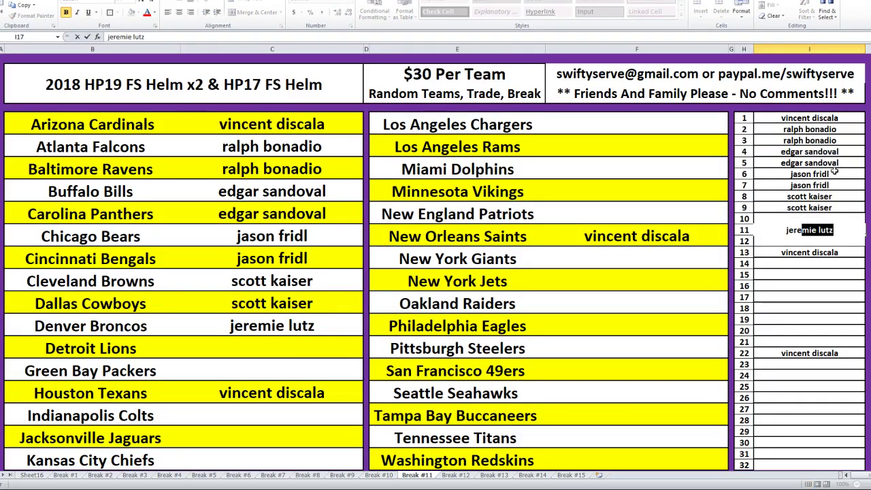
{"action": "key", "text": "Return"}
Enter and correct the buyer's name for Green Bay Packers.
{"action": "type", "text": "marr"}
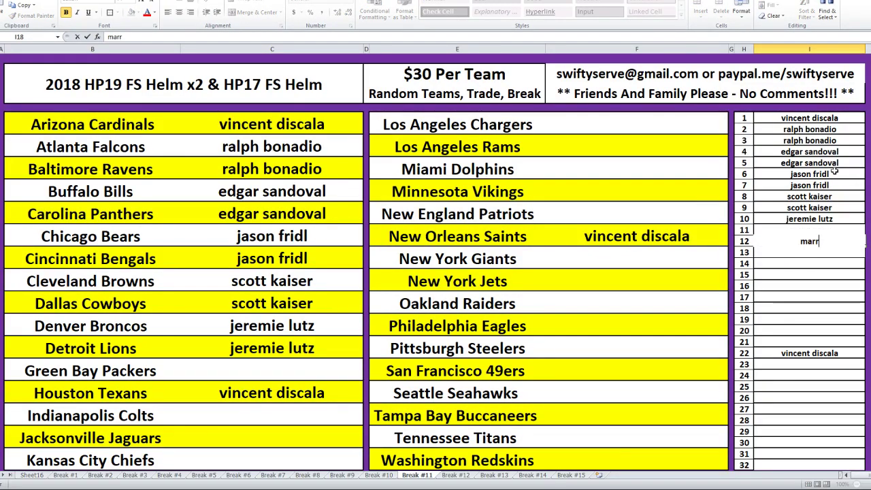
{"action": "key", "text": "BackSpace"}
{"action": "key", "text": "BackSpace"}
{"action": "key", "text": "BackSpace"}
{"action": "key", "text": "Return"}
{"action": "type", "text": "v"}
{"action": "key", "text": "Escape"}
{"action": "key", "text": "Up"}
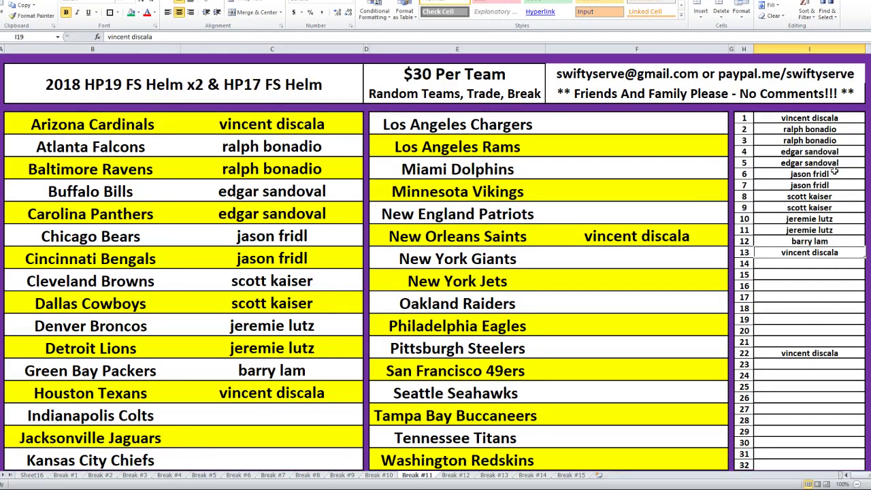
{"action": "type", "text": "barry la"}
{"action": "key", "text": "Return"}
Fill buyers for Indianapolis, Jacksonville, Kansas City and Pittsburgh (list slot 27).
{"action": "type", "text": "v"}
{"action": "key", "text": "Return"}
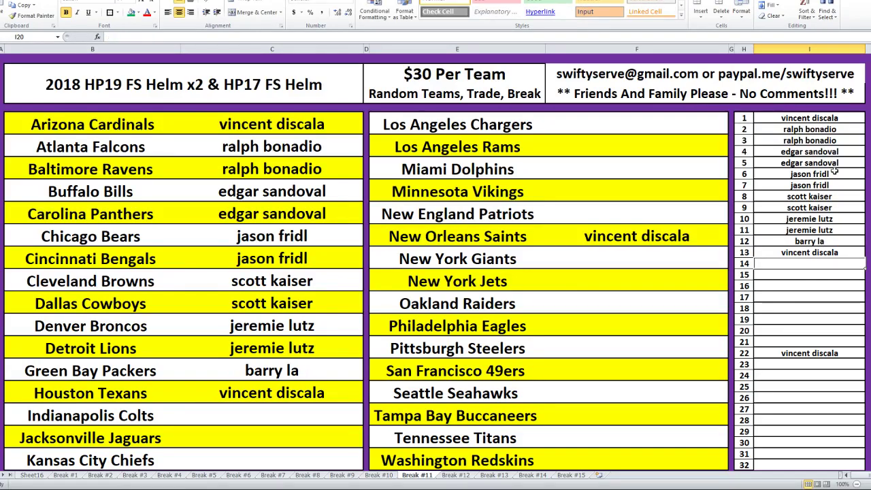
{"action": "type", "text": "eagles"}
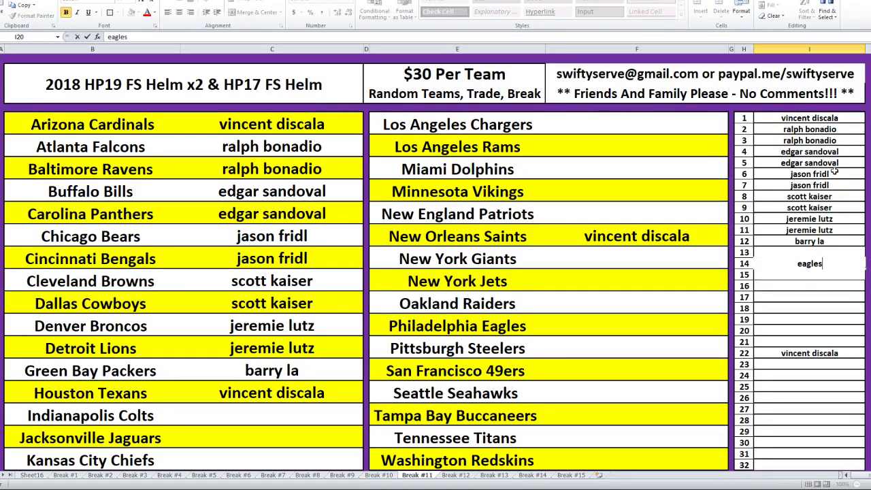
{"action": "type", "text": " adrian fanatic"}
{"action": "key", "text": "Return"}
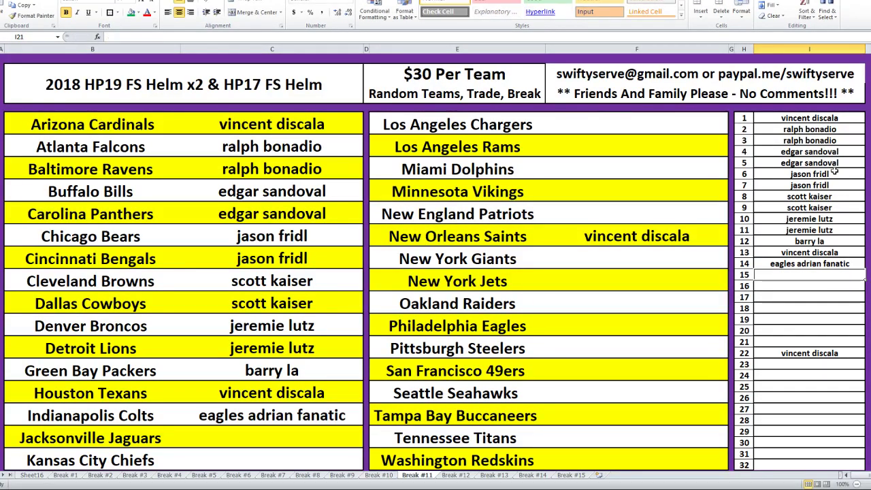
{"action": "key", "text": "Return"}
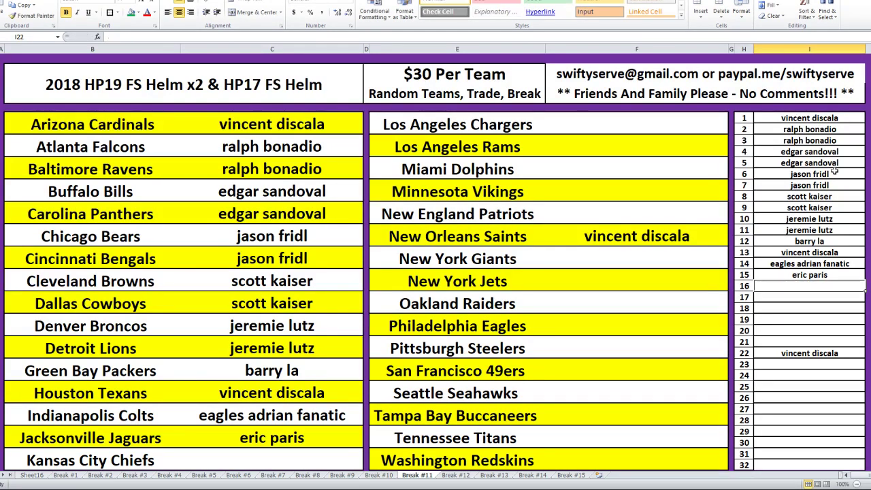
{"action": "type", "text": "mr shame"}
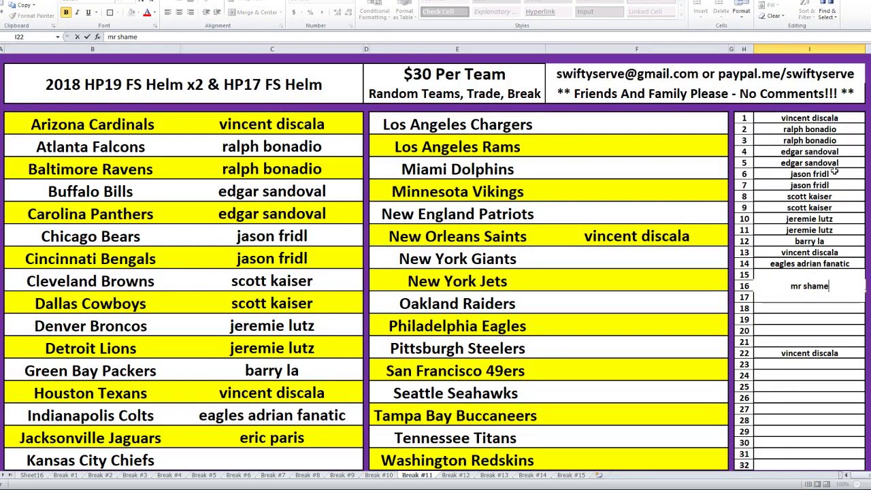
{"action": "type", "text": "less"}
{"action": "key", "text": "Return"}
{"action": "key", "text": "Down"}
{"action": "key", "text": "Down"}
{"action": "key", "text": "Down"}
{"action": "key", "text": "Down"}
{"action": "key", "text": "Down"}
{"action": "key", "text": "Down"}
{"action": "key", "text": "Down"}
{"action": "key", "text": "Down"}
{"action": "key", "text": "Down"}
{"action": "key", "text": "Down"}
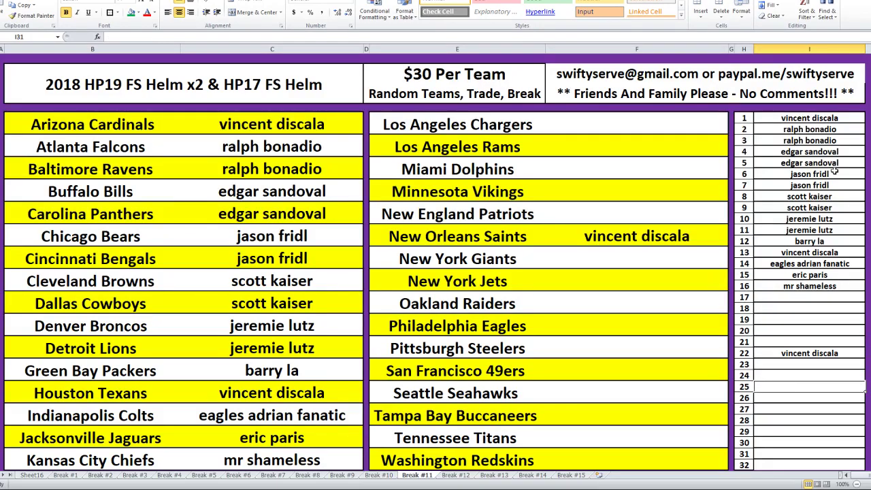
{"action": "type", "text": "mr"}
{"action": "key", "text": "Return"}
{"action": "key", "text": "Up"}
{"action": "key", "text": "Up"}
{"action": "key", "text": "Up"}
{"action": "key", "text": "Up"}
{"action": "key", "text": "Up"}
{"action": "key", "text": "Up"}
{"action": "key", "text": "Up"}
{"action": "key", "text": "Up"}
{"action": "key", "text": "Up"}
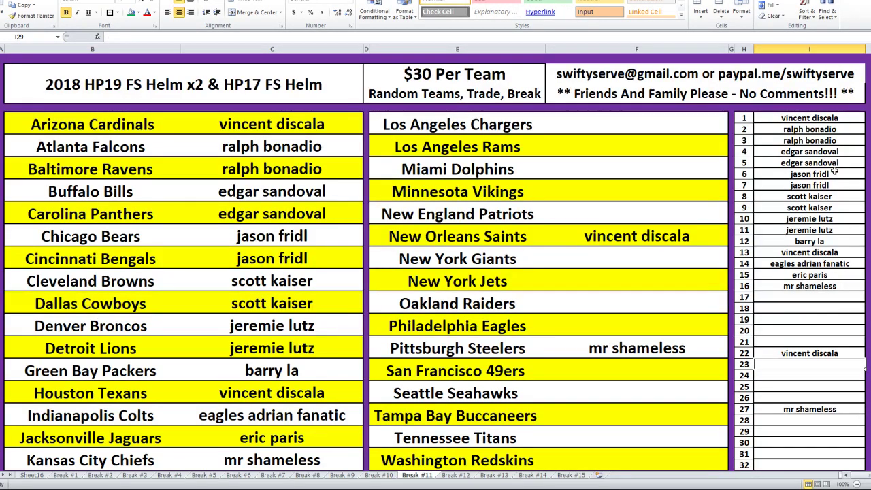
{"action": "key", "text": "Up"}
{"action": "key", "text": "Up"}
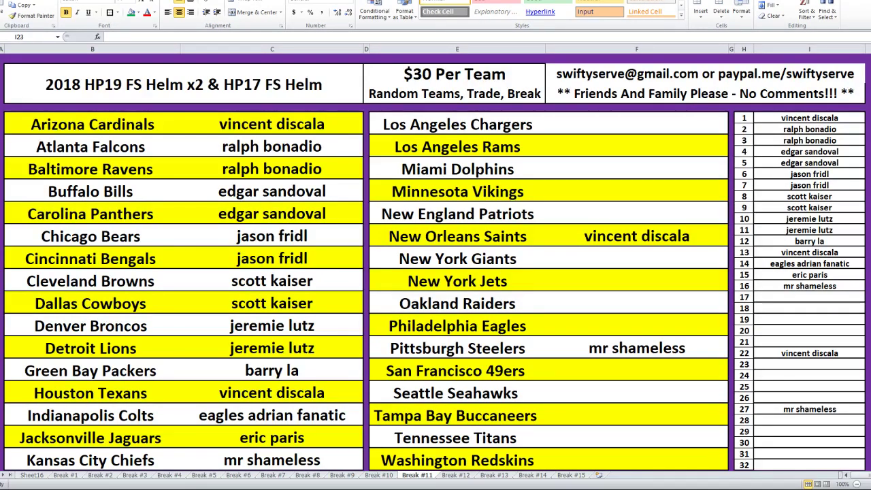
Fill list slots 17–21 with buyers for the Chargers, Rams, Dolphins, Vikings and Patriots.
{"action": "left_click", "coordinate": [830, 297]}
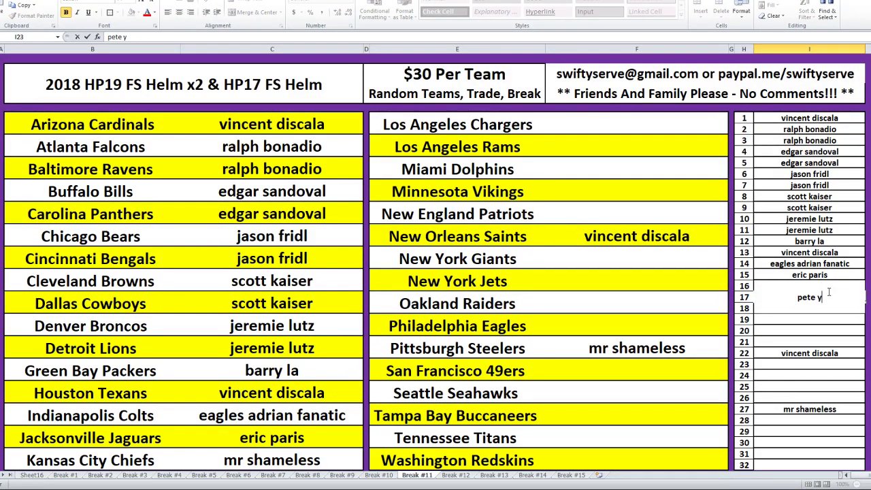
{"action": "key", "text": "Return"}
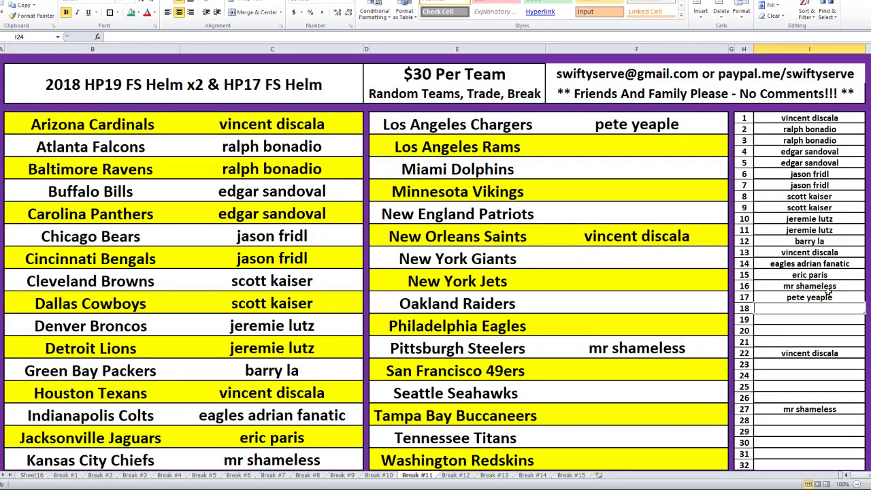
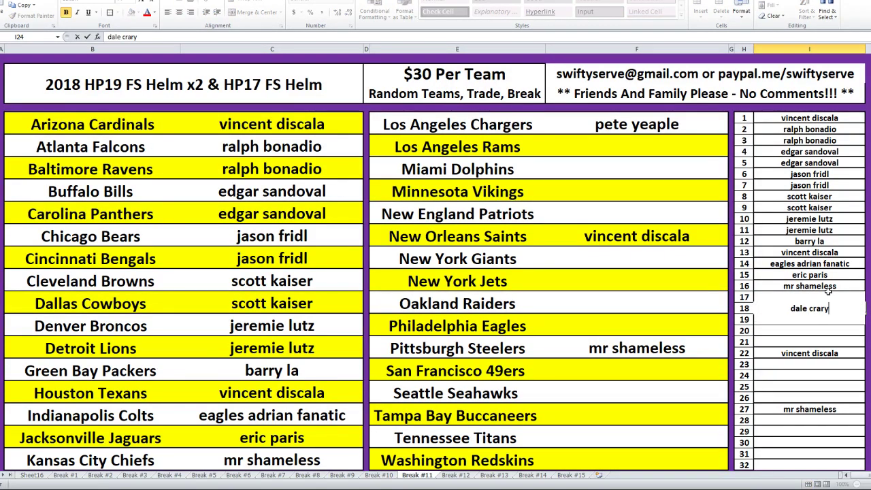
{"action": "key", "text": "Return"}
{"action": "type", "text": "dale"}
{"action": "key", "text": "Return"}
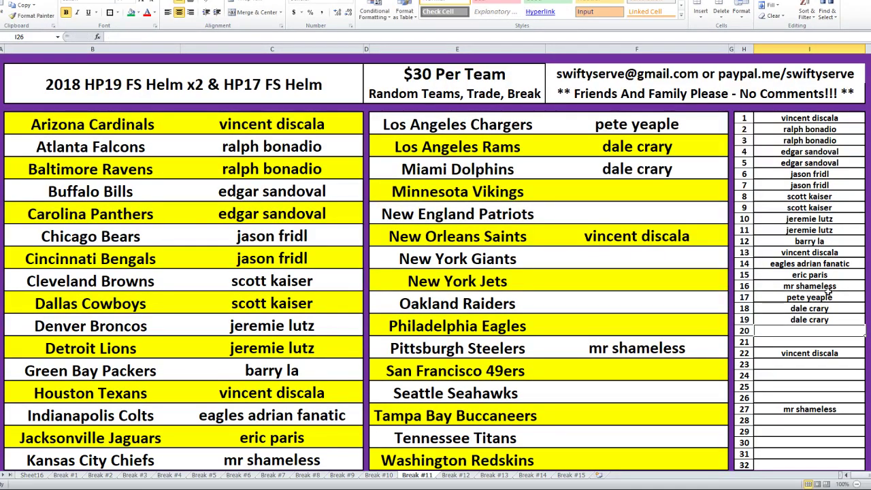
{"action": "type", "text": "mrrt14"}
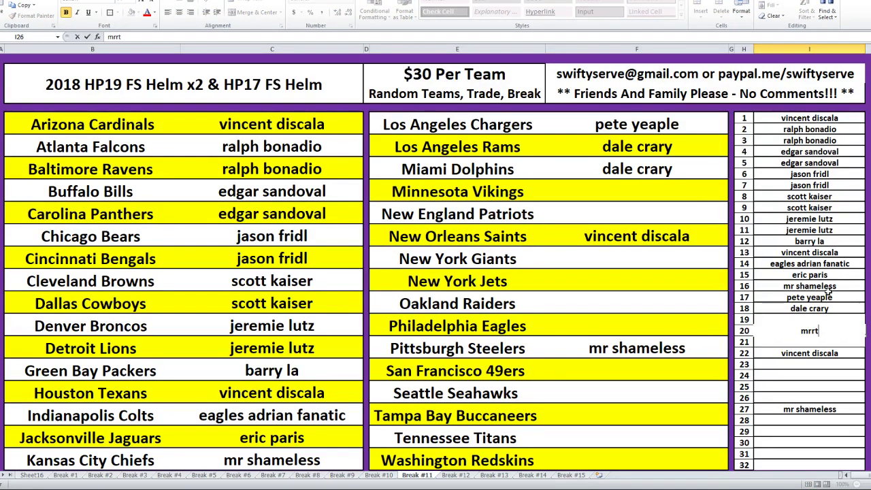
{"action": "key", "text": "Return"}
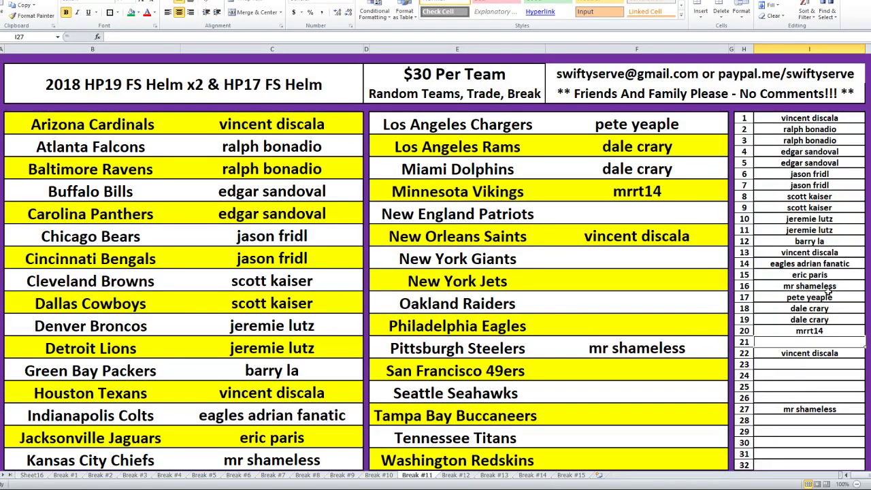
{"action": "key", "text": "Return"}
{"action": "key", "text": "Return"}
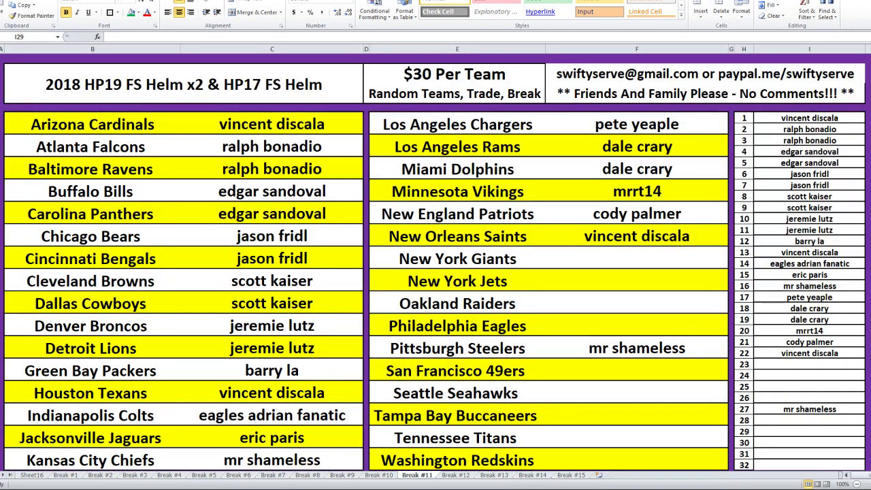
Fill list slots 23–25 with buyers for the Giants, Jets and Raiders.
{"action": "left_click", "coordinate": [820, 364]}
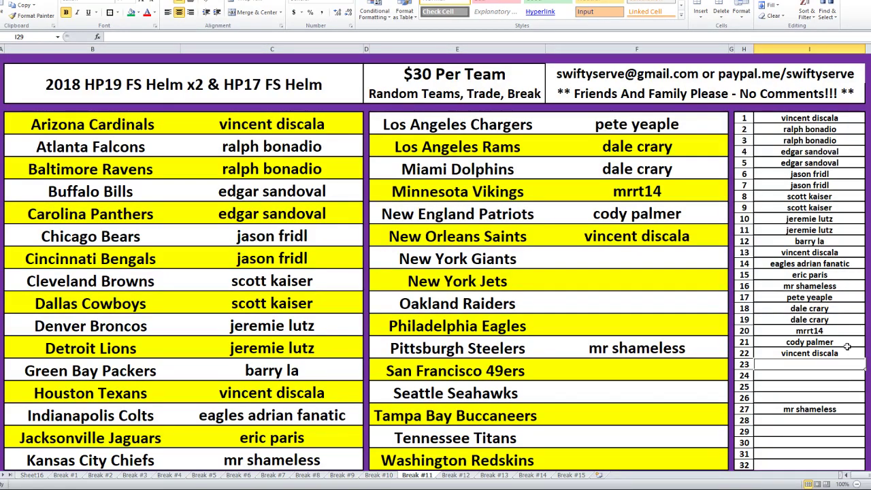
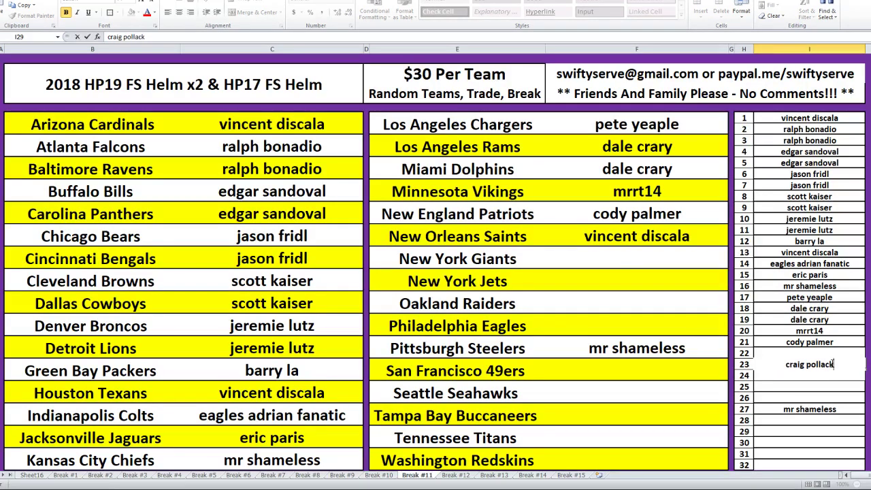
{"action": "key", "text": "Return"}
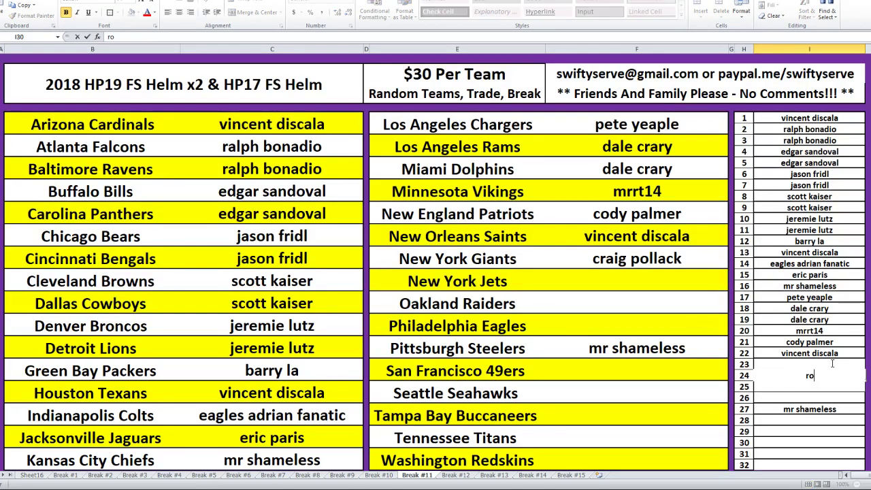
{"action": "key", "text": "Return"}
{"action": "type", "text": "dt"}
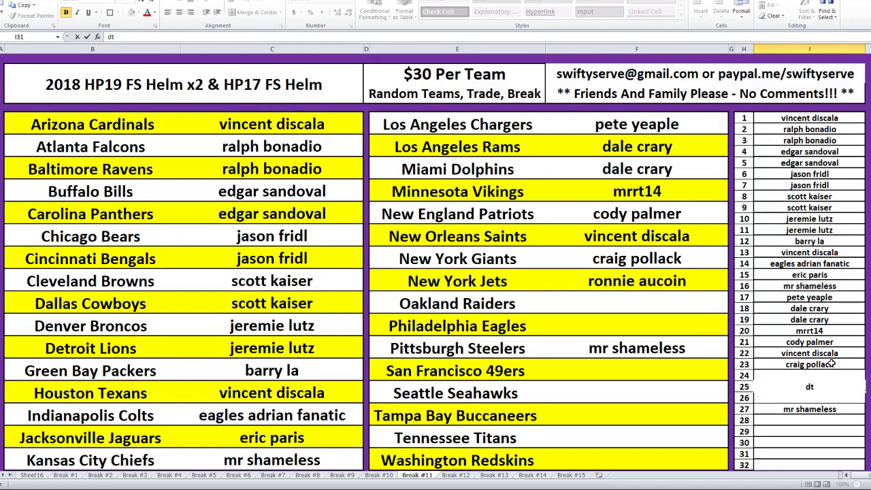
{"action": "type", "text": "50tx"}
{"action": "key", "text": "Return"}
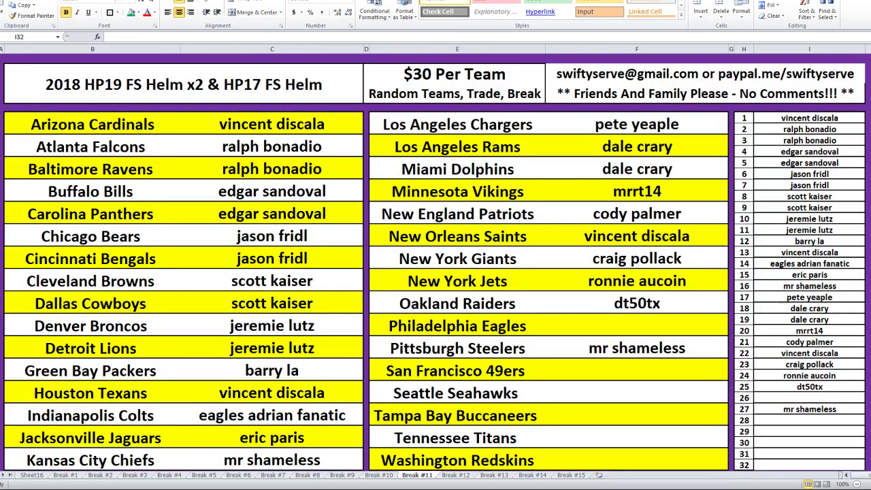
Type a buyer's name directly into F25 beside Philadelphia Eagles, overwriting the =I32 link.
{"action": "left_click", "coordinate": [653, 323]}
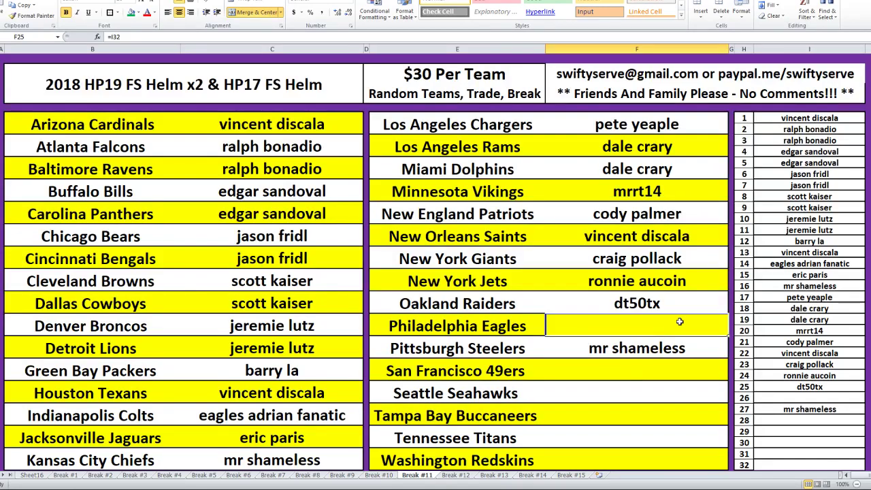
{"action": "key", "text": "BackSpace"}
{"action": "key", "text": "BackSpace"}
{"action": "key", "text": "BackSpace"}
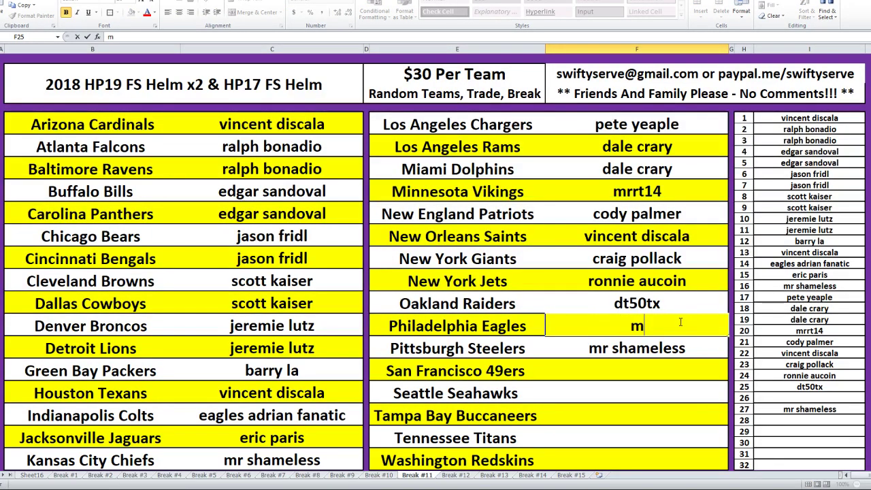
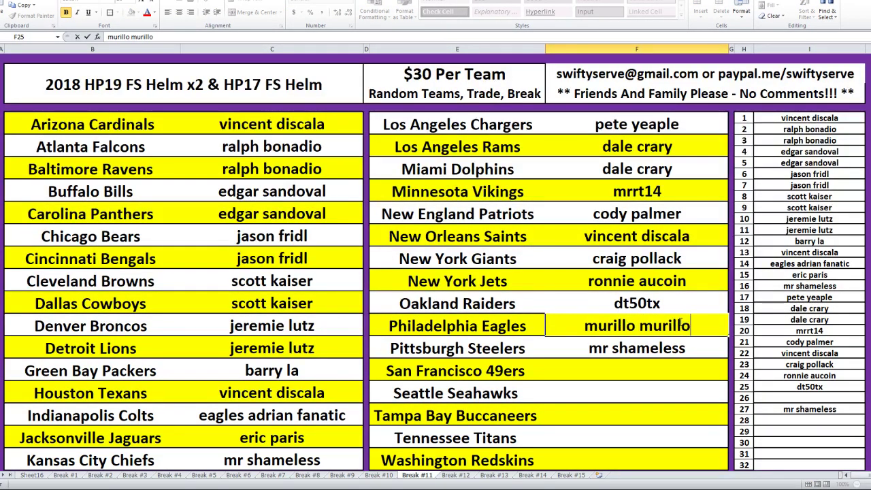
{"action": "key", "text": "Return"}
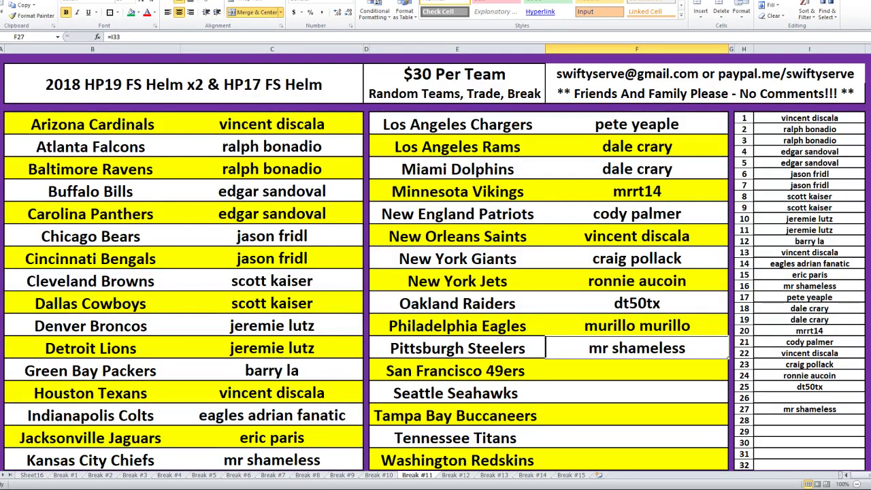
{"action": "key", "text": "alt+Tab"}
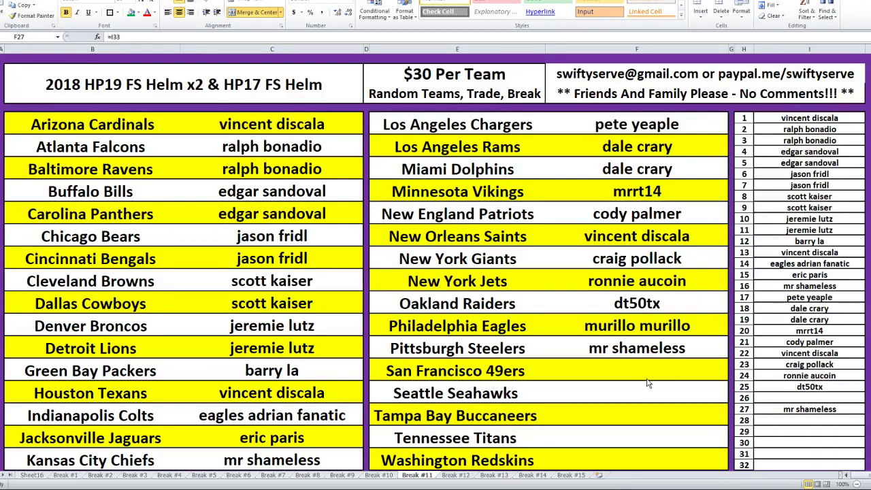
Cancel the slot 26 entry and undo the direct Eagles name to restore its link.
{"action": "left_click", "coordinate": [838, 398]}
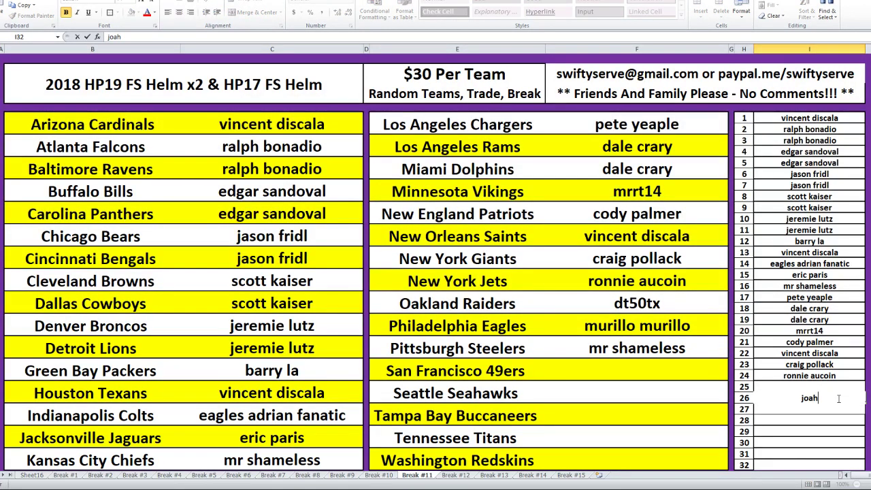
{"action": "key", "text": "Escape"}
{"action": "key", "text": "ctrl+z"}
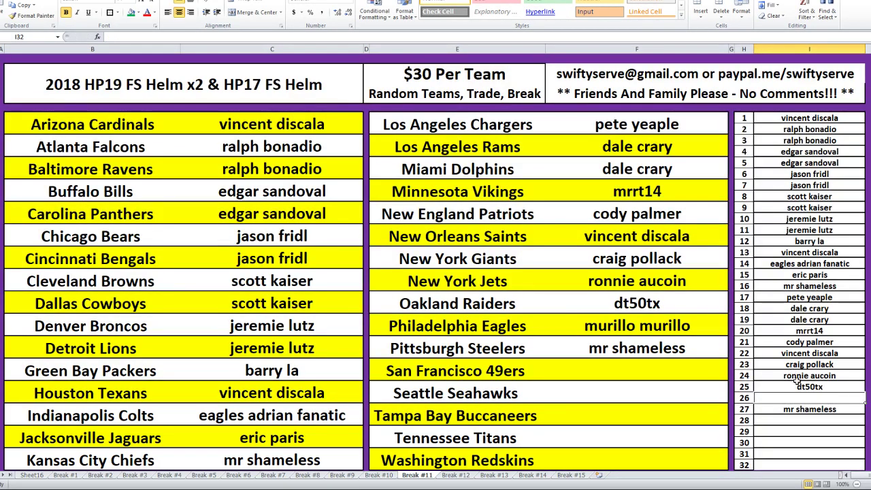
{"action": "key", "text": "ctrl+z"}
Enter three buyers' names into list rows 26, 28 and 29.
{"action": "left_click", "coordinate": [825, 395]}
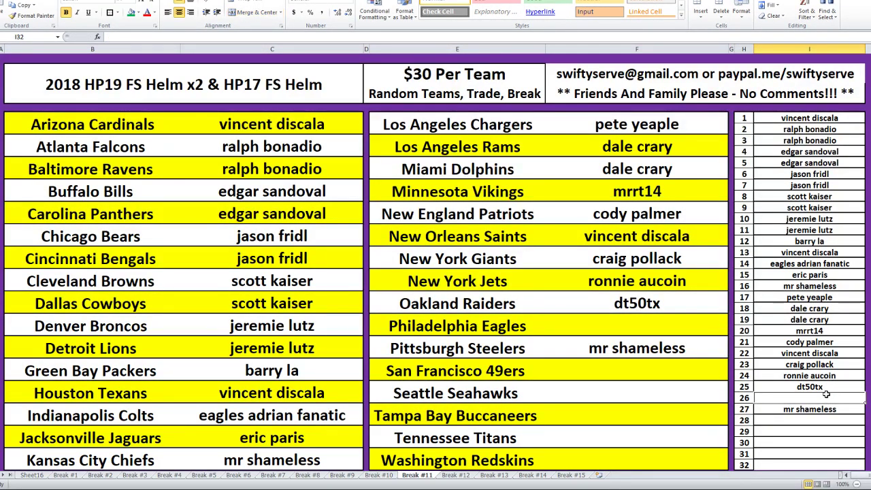
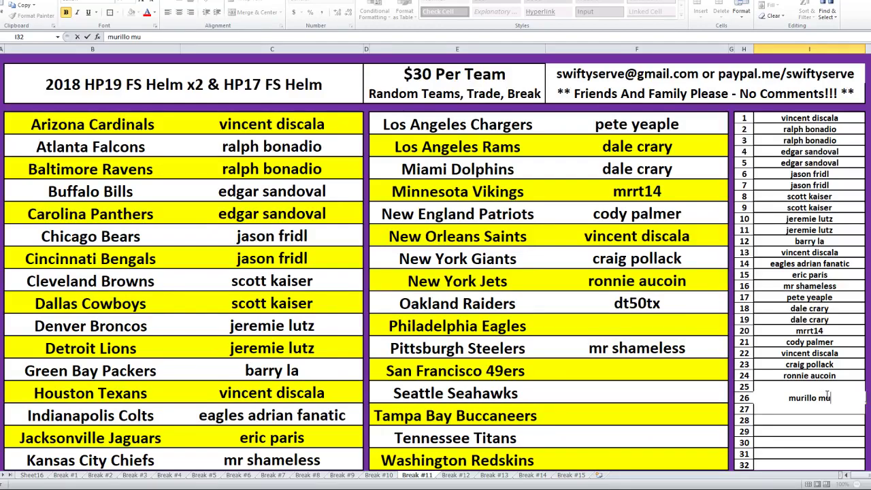
{"action": "key", "text": "Return"}
{"action": "key", "text": "Return"}
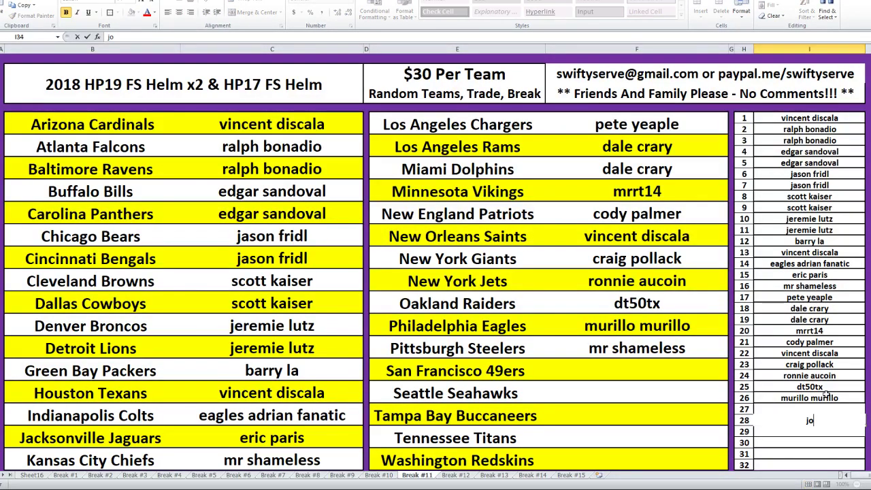
{"action": "key", "text": "Return"}
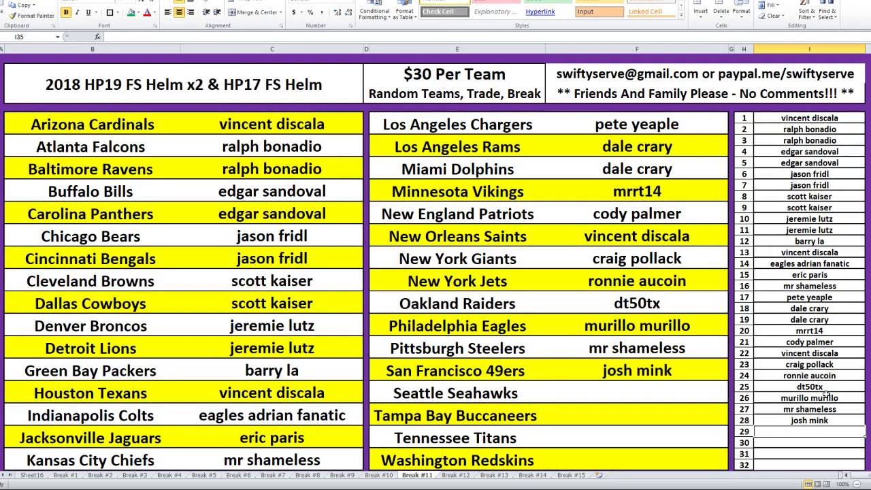
{"action": "type", "text": "jess b"}
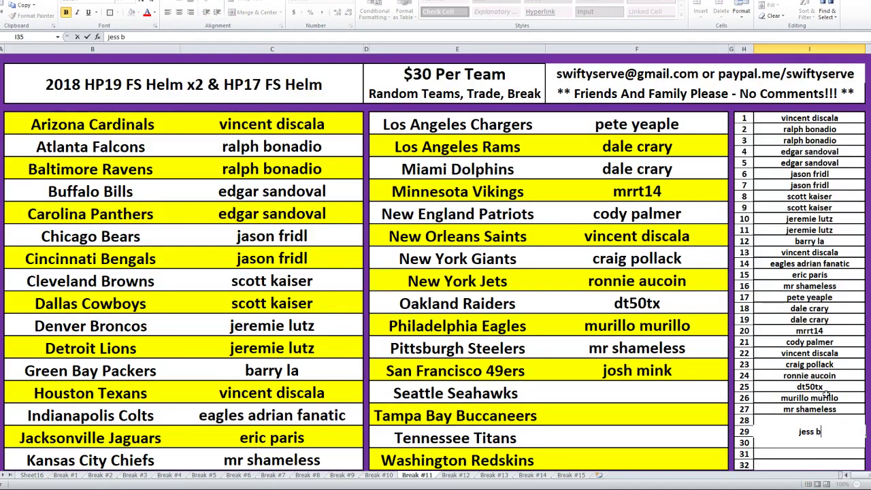
{"action": "key", "text": "Return"}
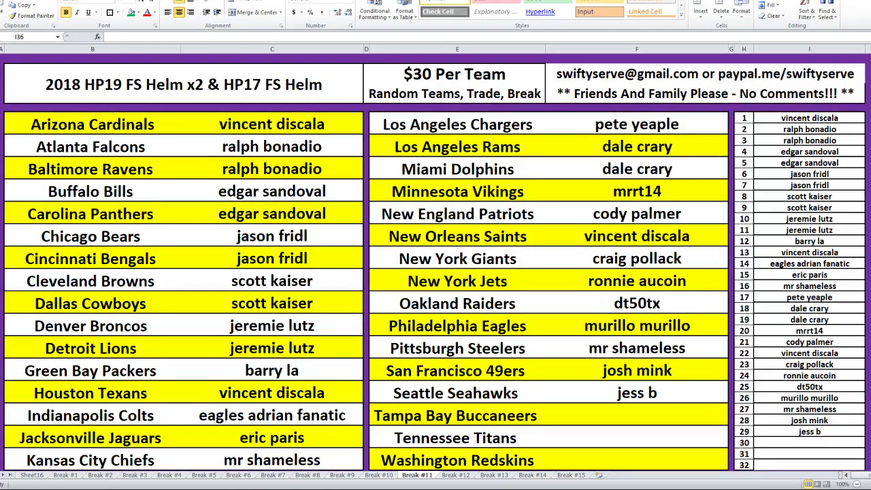
Enter the same buyer's name in list rows 30 and 31 for Tampa Bay and Tennessee.
{"action": "left_click", "coordinate": [828, 445]}
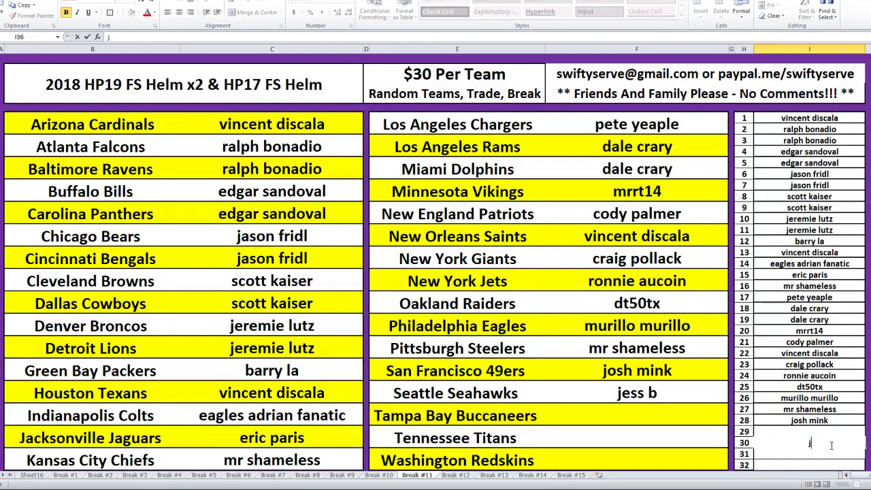
{"action": "key", "text": "Return"}
{"action": "key", "text": "Return"}
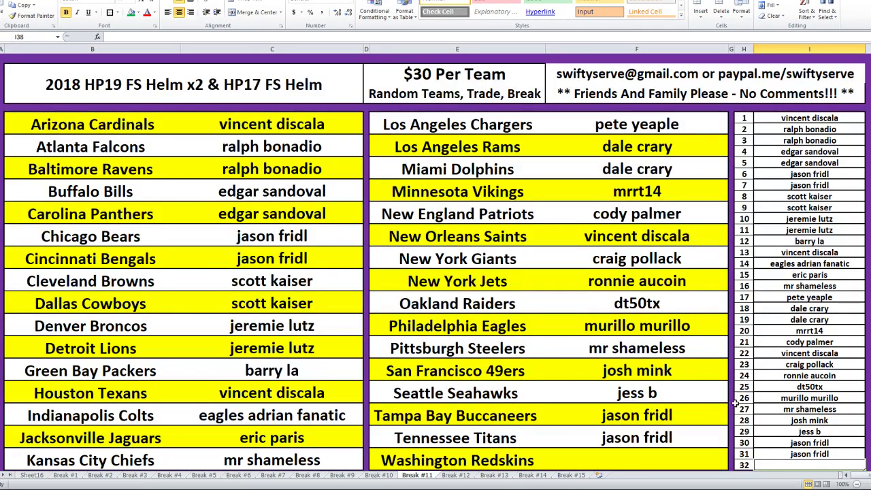
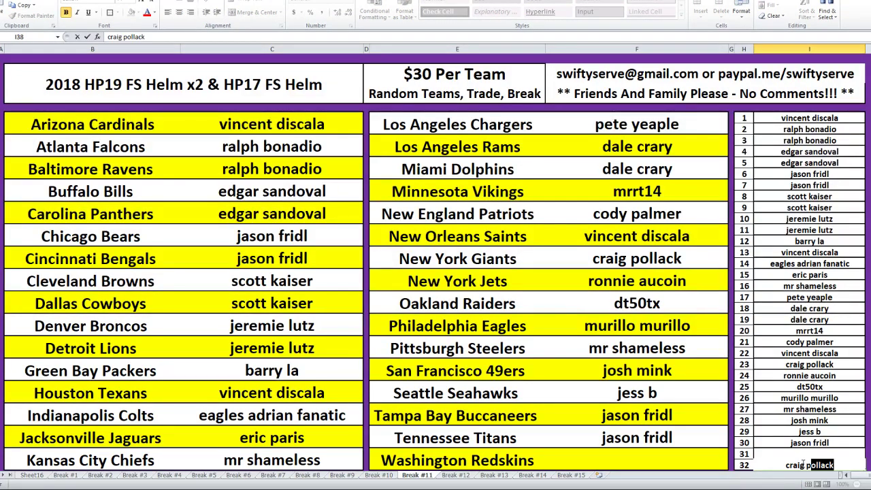
{"action": "key", "text": "Return"}
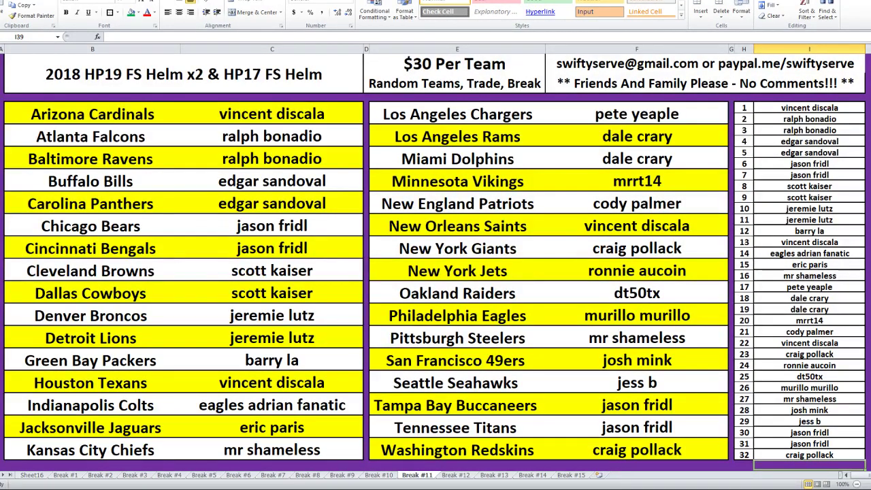
{"action": "left_click", "coordinate": [837, 454]}
{"action": "type", "text": "virrey"}
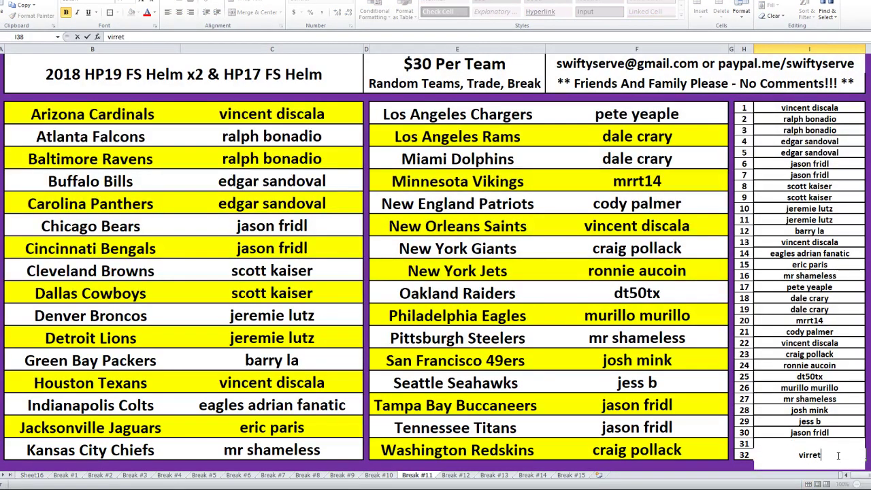
{"action": "type", "text": "54"}
{"action": "key", "text": "Return"}
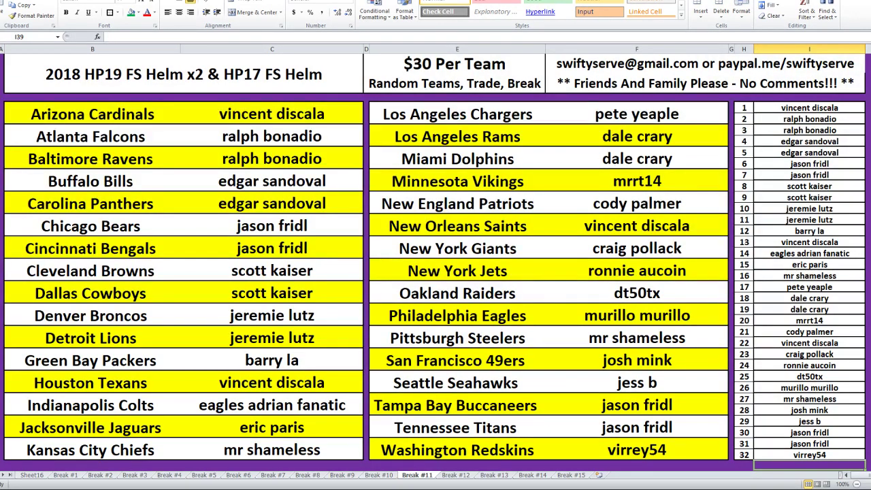
{"action": "left_click", "coordinate": [789, 109]}
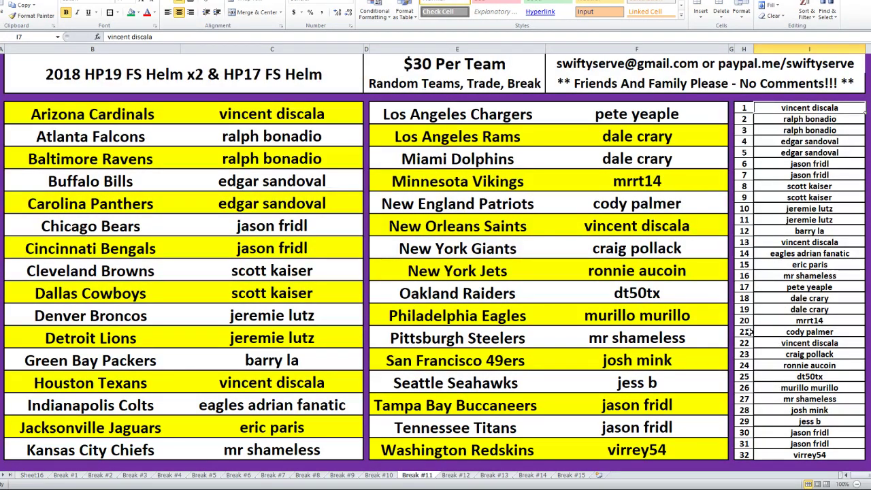
Fill list rows 2–11, 17, 21, 24 and 30–31 green.
{"action": "left_click_drag", "start_coordinate": [748, 331], "coordinate": [759, 331]}
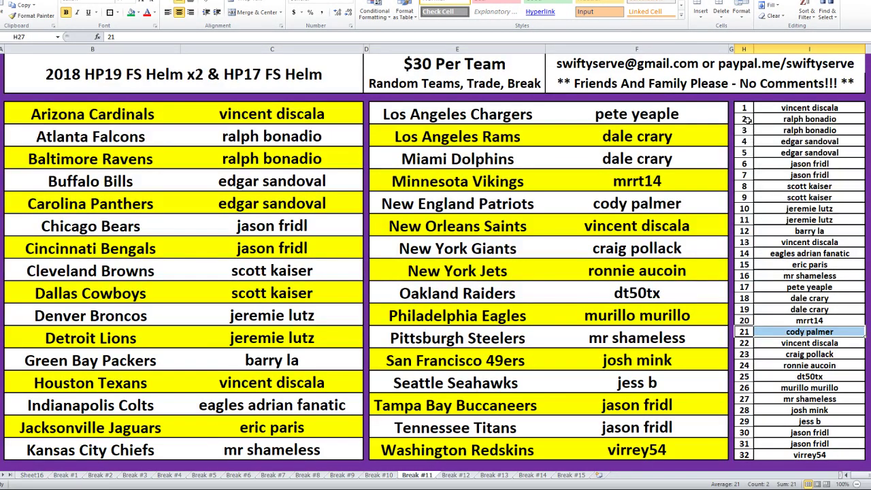
{"action": "left_click_drag", "start_coordinate": [748, 119], "coordinate": [766, 152]}
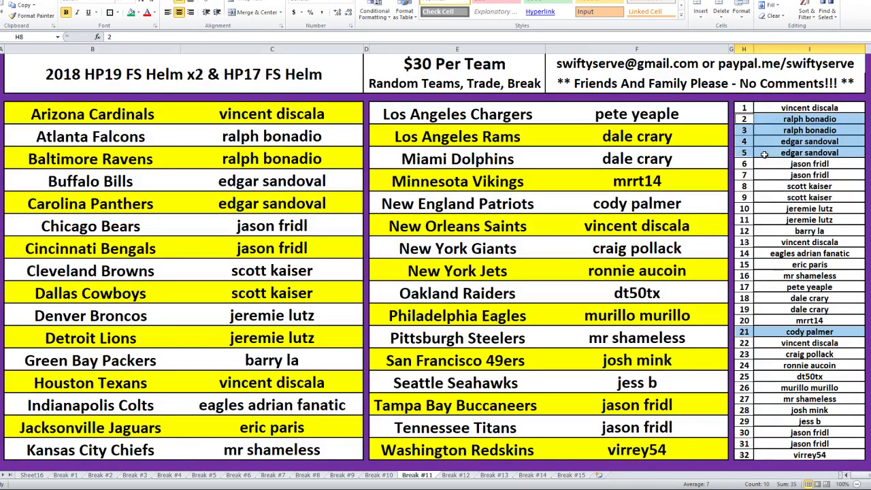
{"action": "left_click_drag", "start_coordinate": [744, 186], "coordinate": [756, 197], "text": "ctrl"}
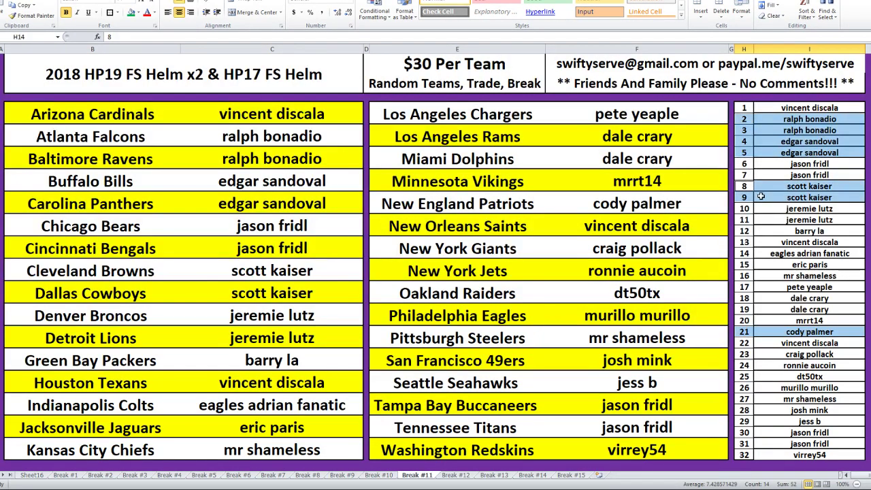
{"action": "left_click_drag", "start_coordinate": [748, 287], "coordinate": [758, 287], "text": "ctrl"}
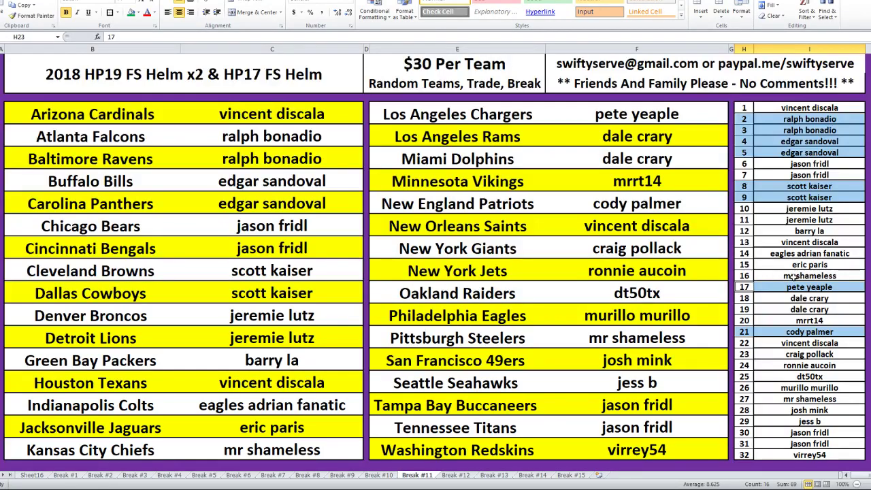
{"action": "left_click_drag", "start_coordinate": [748, 208], "coordinate": [757, 217], "text": "ctrl"}
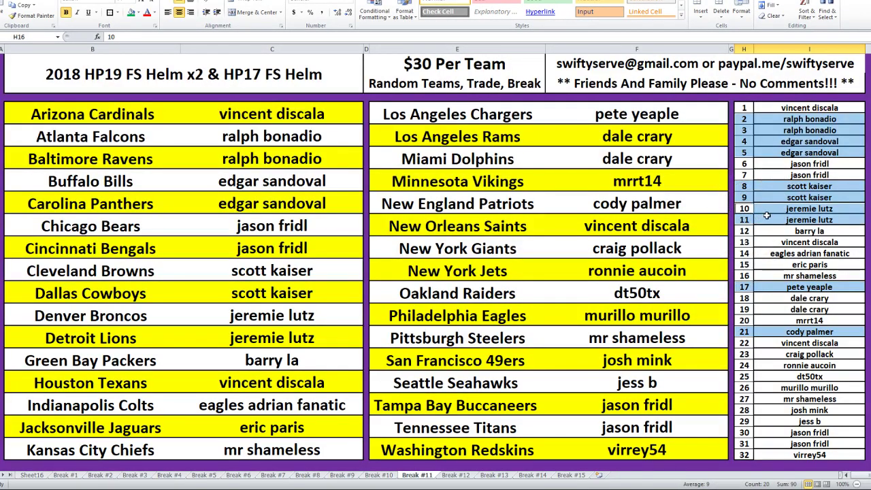
{"action": "left_click_drag", "start_coordinate": [746, 164], "coordinate": [756, 175], "text": "ctrl"}
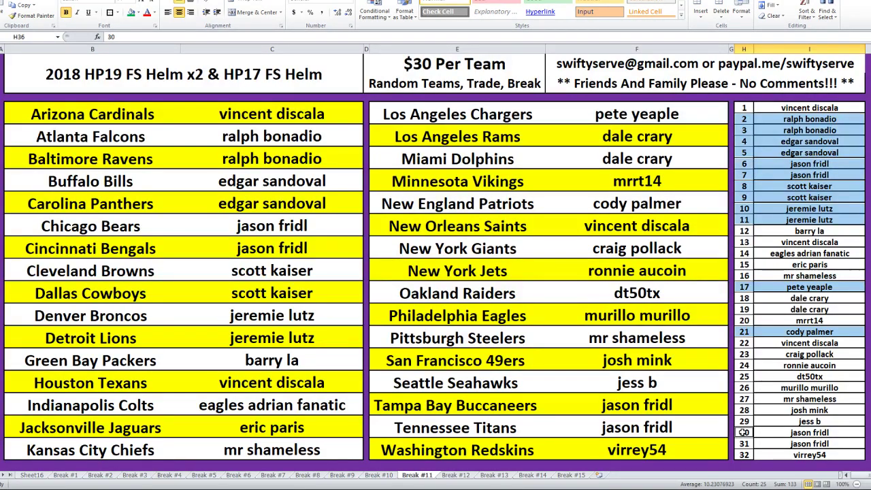
{"action": "left_click_drag", "start_coordinate": [747, 431], "coordinate": [764, 441], "text": "ctrl"}
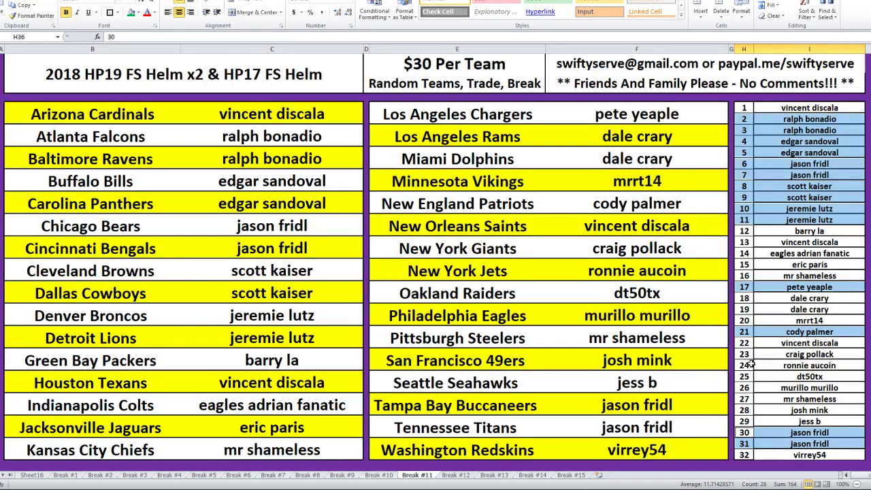
{"action": "left_click_drag", "start_coordinate": [748, 364], "coordinate": [769, 365], "text": "ctrl"}
{"action": "left_click", "coordinate": [132, 13]}
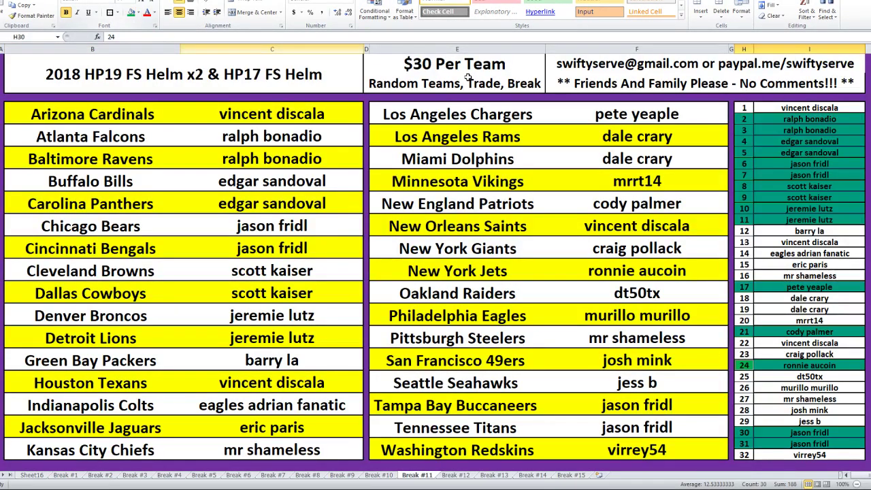
Fill list rows 14 and 18–19 green.
{"action": "left_click_drag", "start_coordinate": [748, 253], "coordinate": [765, 253]}
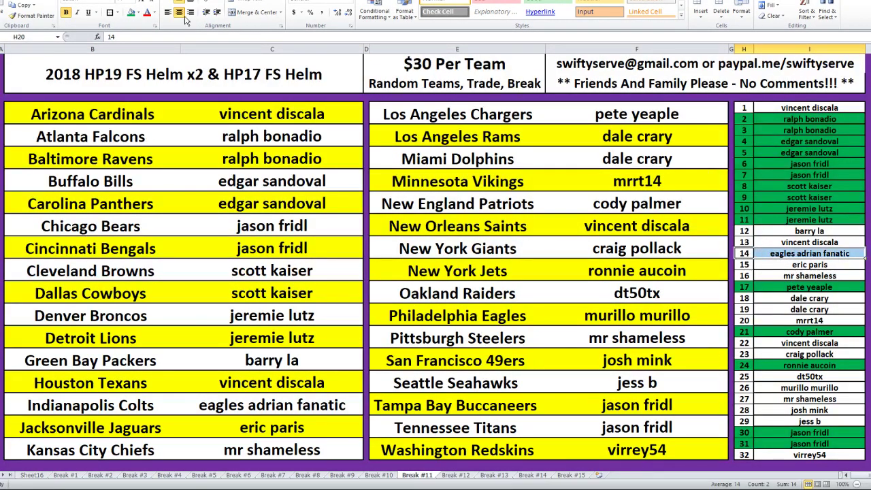
{"action": "left_click", "coordinate": [133, 13]}
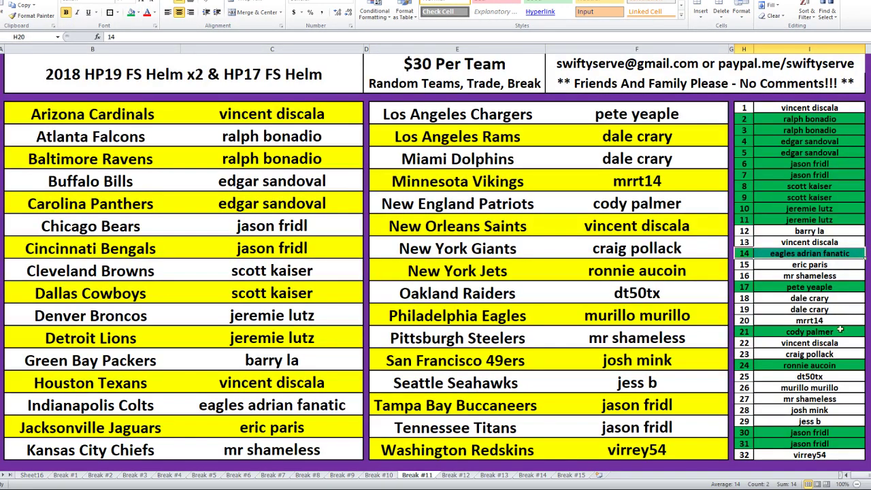
{"action": "left_click_drag", "start_coordinate": [744, 298], "coordinate": [816, 309]}
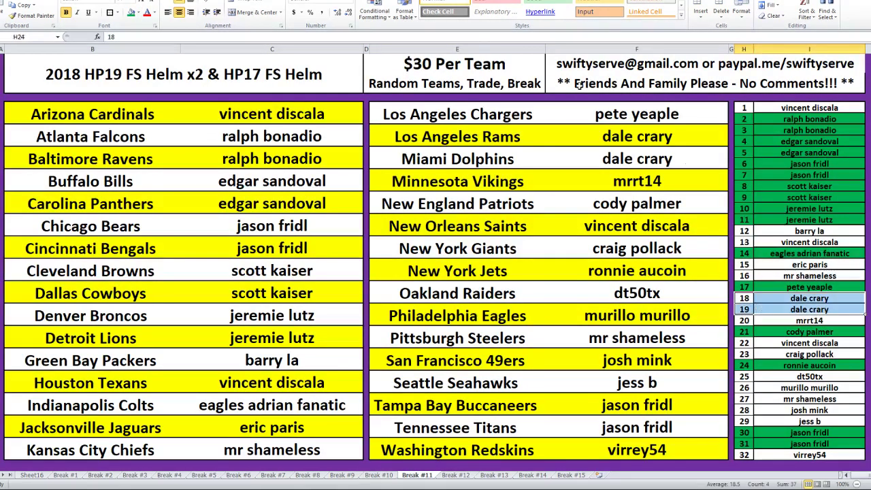
{"action": "left_click", "coordinate": [132, 12]}
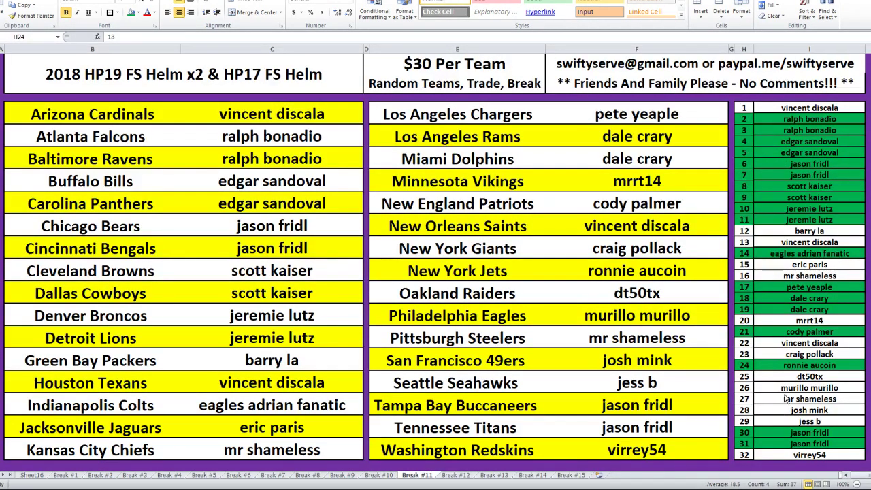
Fill list rows 1, 12–13, 15–16, 22–23, 26–27 and 29 green.
{"action": "left_click_drag", "start_coordinate": [745, 264], "coordinate": [765, 268]}
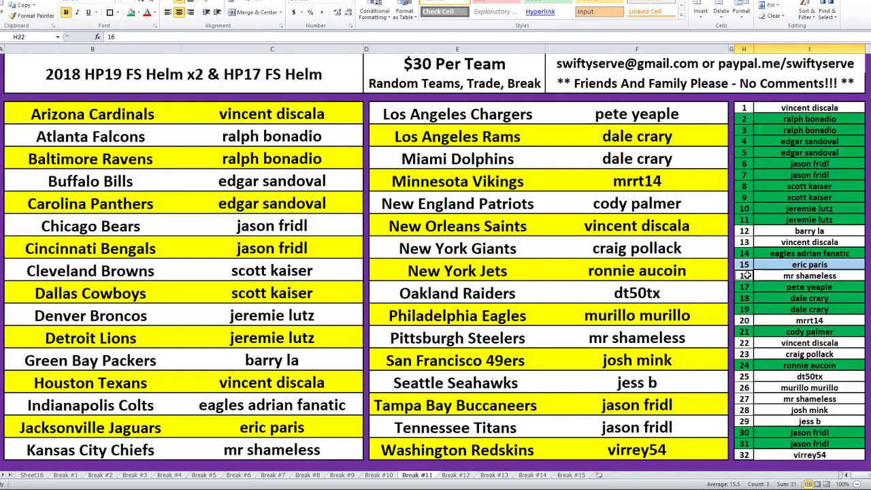
{"action": "left_click_drag", "start_coordinate": [748, 276], "coordinate": [762, 267]}
{"action": "left_click_drag", "start_coordinate": [748, 399], "coordinate": [759, 398], "text": "ctrl"}
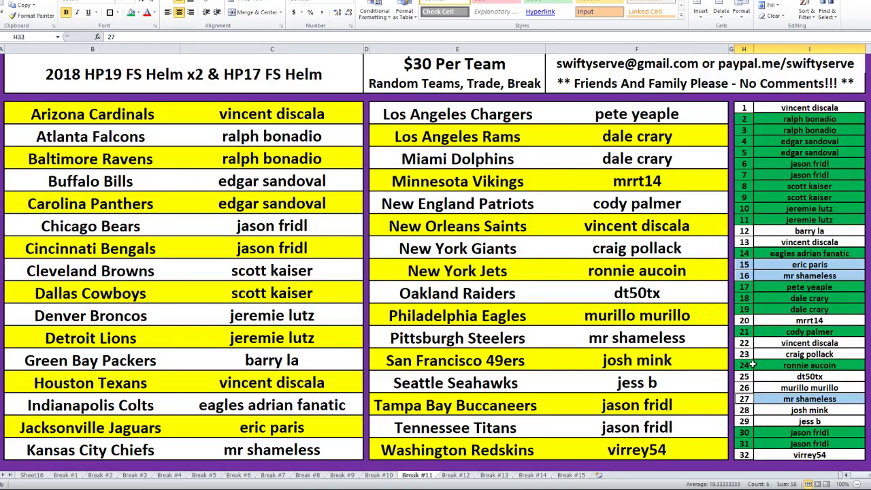
{"action": "left_click_drag", "start_coordinate": [750, 386], "coordinate": [761, 386], "text": "ctrl"}
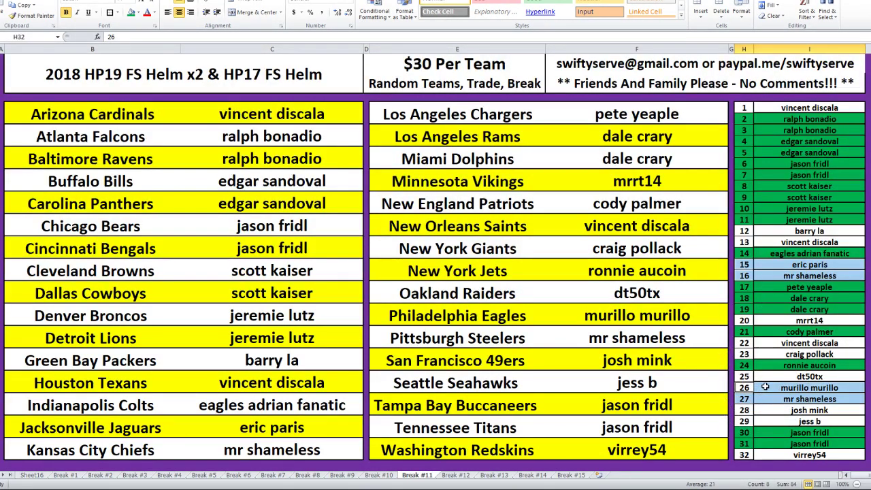
{"action": "left_click_drag", "start_coordinate": [748, 232], "coordinate": [762, 232], "text": "ctrl"}
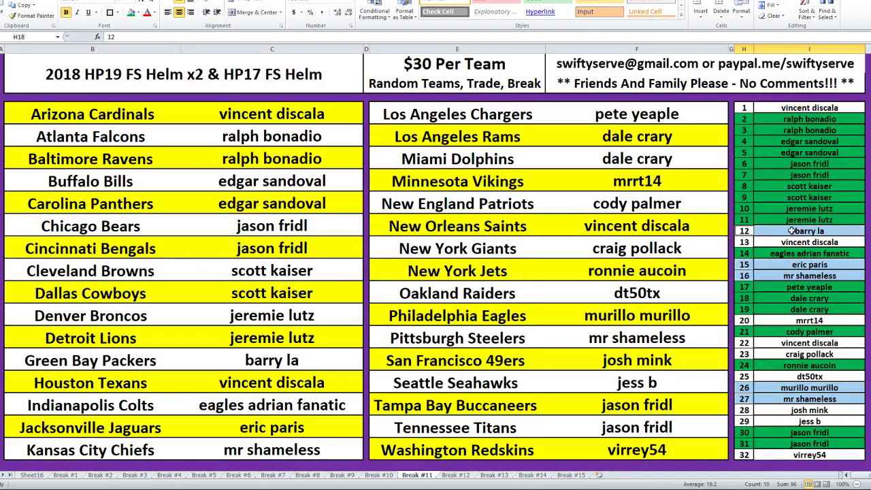
{"action": "left_click", "coordinate": [749, 107], "text": "ctrl"}
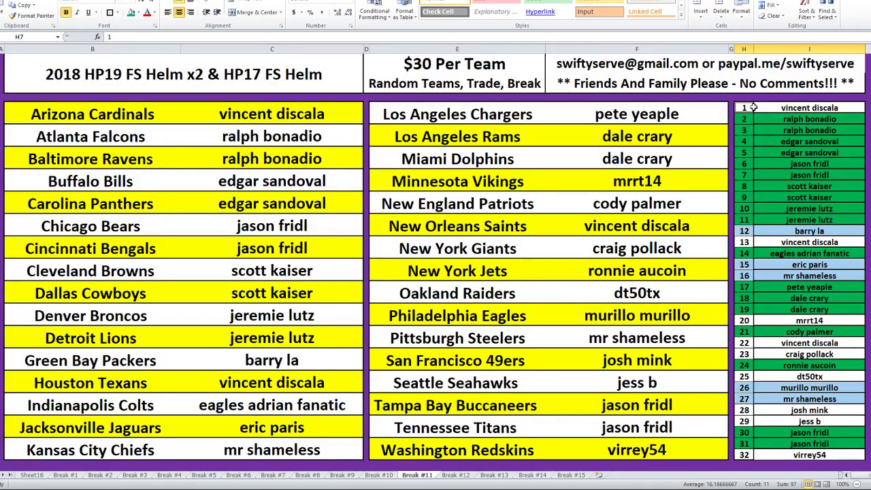
{"action": "left_click_drag", "start_coordinate": [751, 107], "coordinate": [762, 107], "text": "ctrl"}
{"action": "left_click_drag", "start_coordinate": [748, 241], "coordinate": [766, 242], "text": "ctrl"}
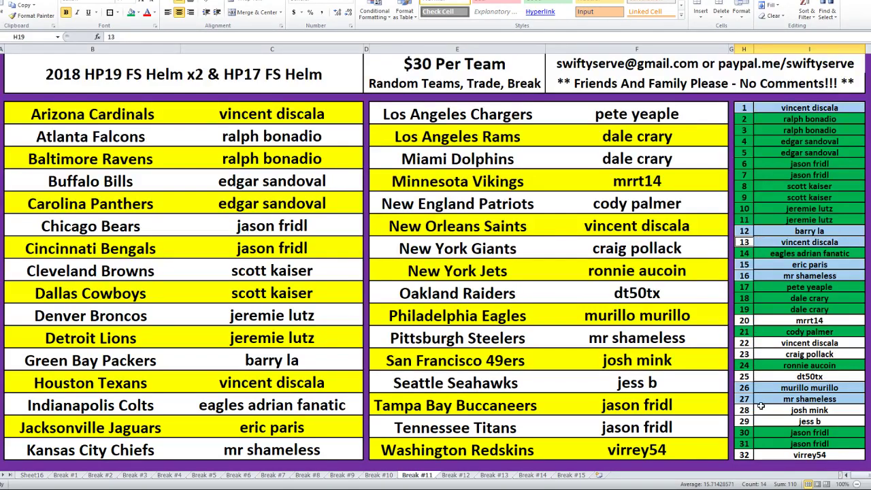
{"action": "left_click_drag", "start_coordinate": [746, 342], "coordinate": [769, 343], "text": "ctrl"}
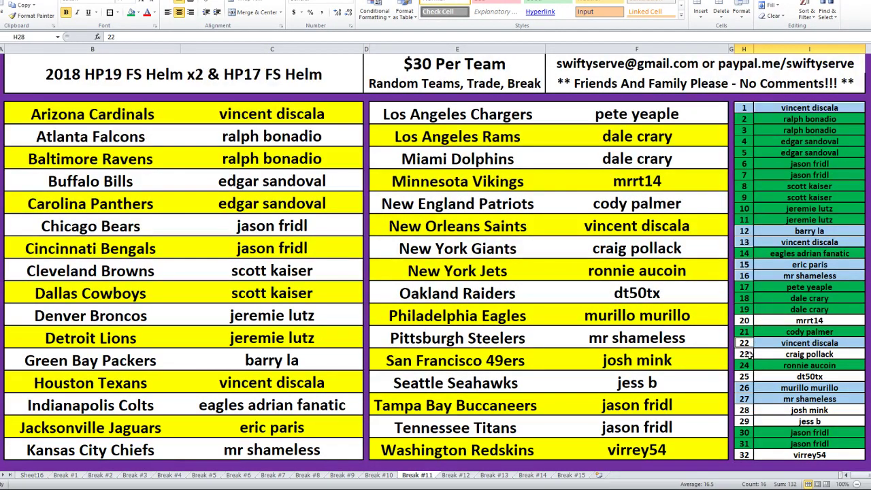
{"action": "left_click_drag", "start_coordinate": [749, 354], "coordinate": [760, 354], "text": "ctrl"}
{"action": "left_click", "coordinate": [751, 421], "text": "ctrl"}
{"action": "left_click_drag", "start_coordinate": [752, 421], "coordinate": [758, 422], "text": "ctrl"}
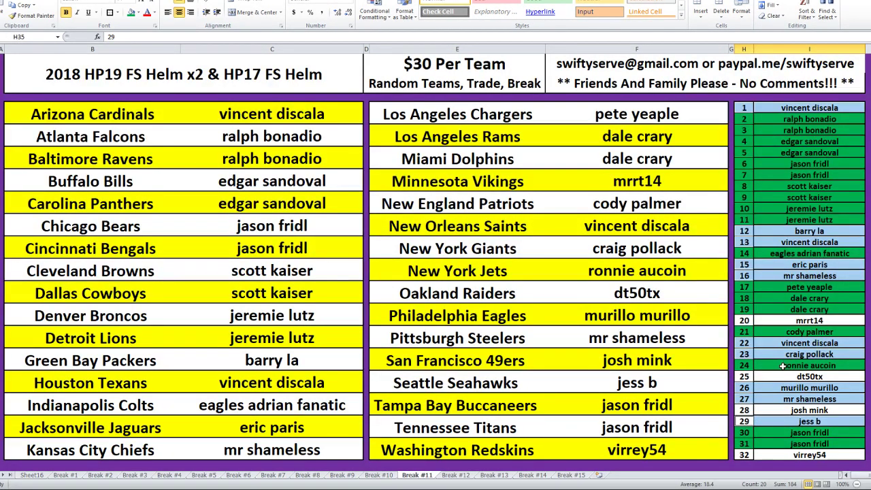
{"action": "left_click", "coordinate": [130, 13]}
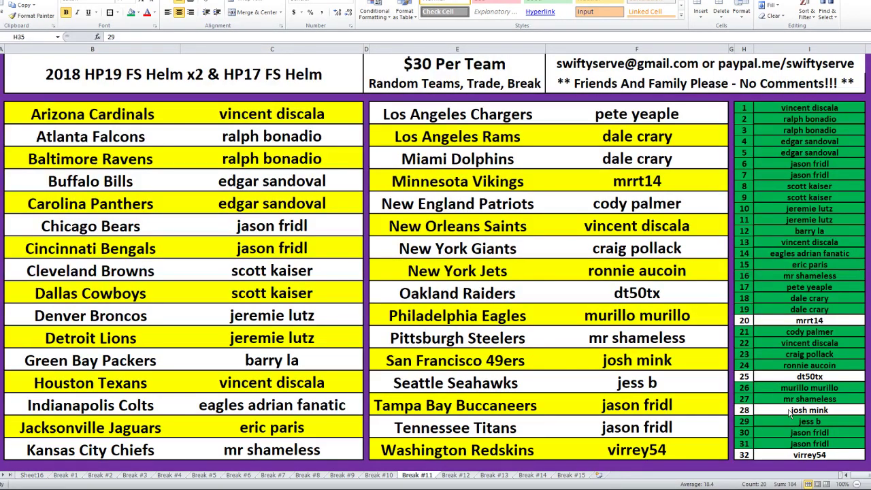
Fill the last uncoloured list rows 20, 25 and 32, then row 28, green.
{"action": "left_click", "coordinate": [752, 319]}
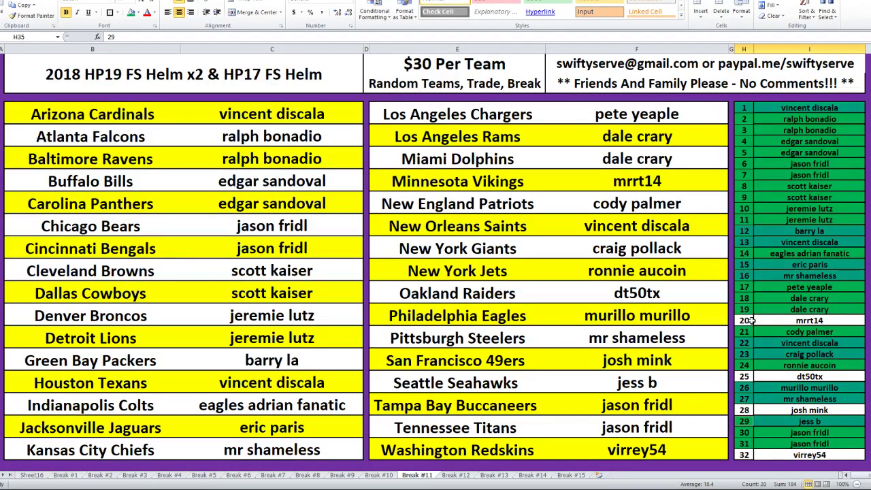
{"action": "left_click_drag", "start_coordinate": [752, 319], "coordinate": [802, 320]}
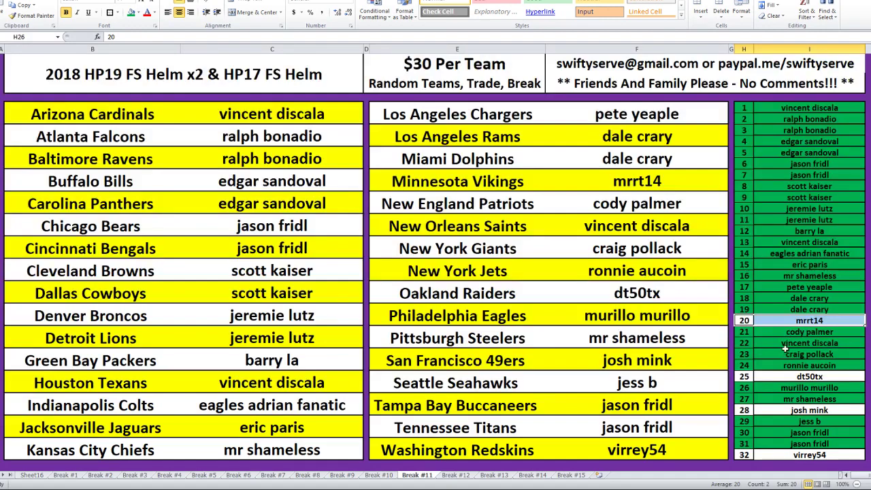
{"action": "left_click_drag", "start_coordinate": [751, 377], "coordinate": [774, 382]}
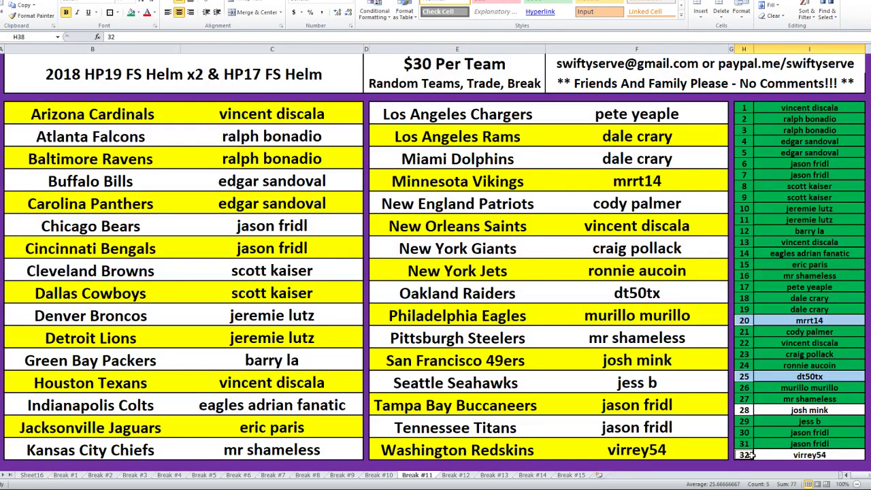
{"action": "left_click_drag", "start_coordinate": [757, 451], "coordinate": [803, 454]}
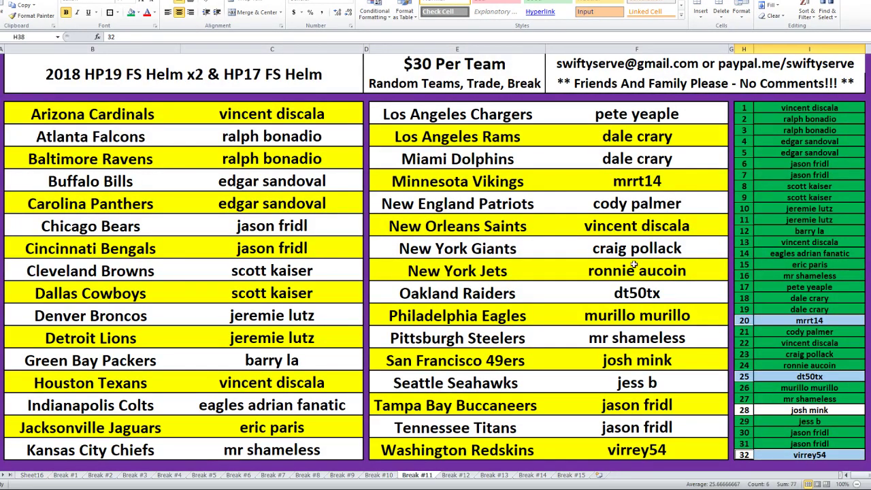
{"action": "left_click", "coordinate": [130, 12]}
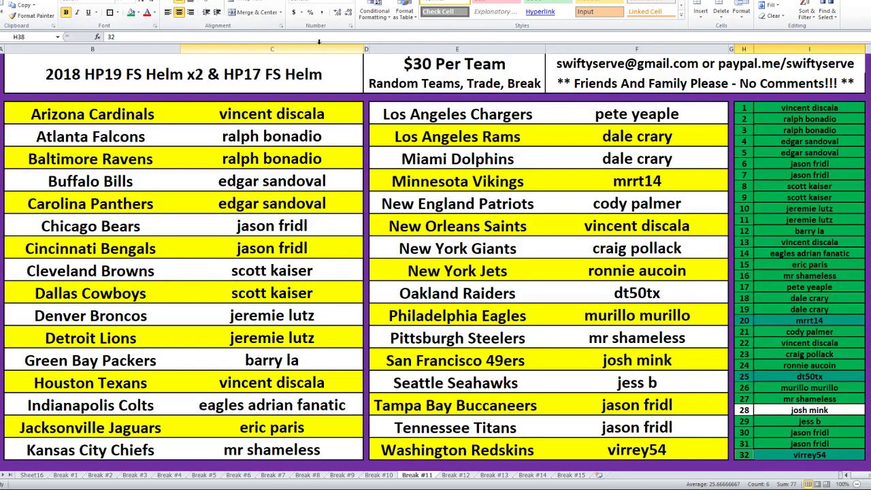
{"action": "left_click", "coordinate": [744, 454]}
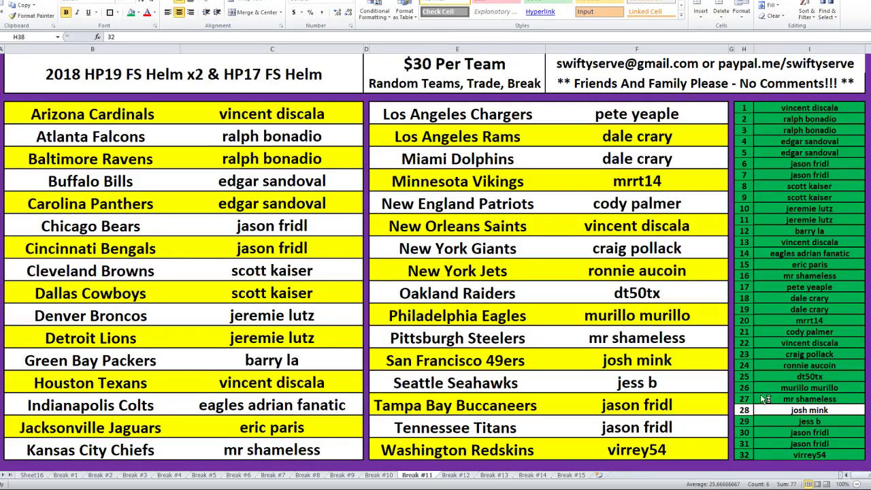
{"action": "left_click_drag", "start_coordinate": [748, 410], "coordinate": [836, 410]}
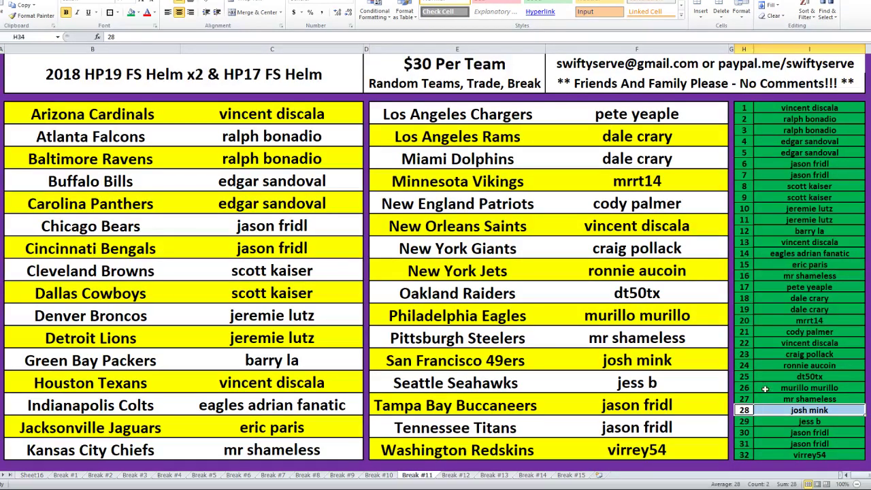
{"action": "left_click", "coordinate": [130, 12]}
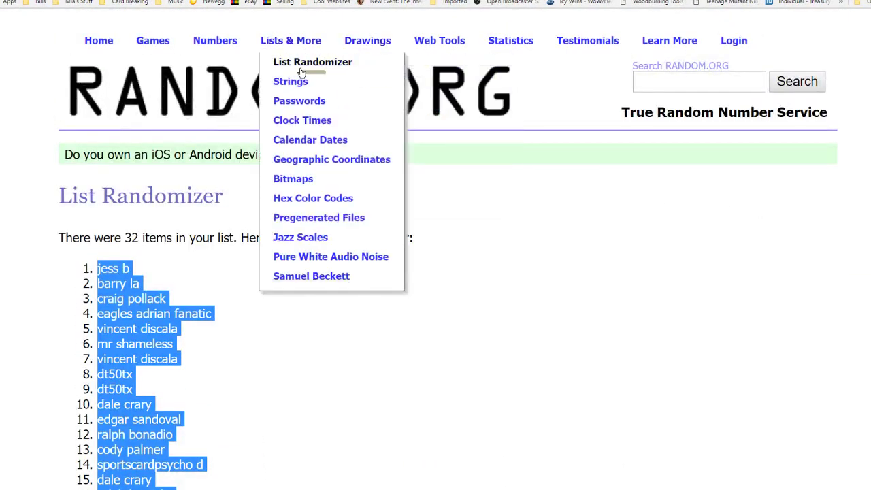
Paste the 32 column I names into a fresh List Randomizer box, removing the trailing blank line.
{"action": "left_click", "coordinate": [308, 61]}
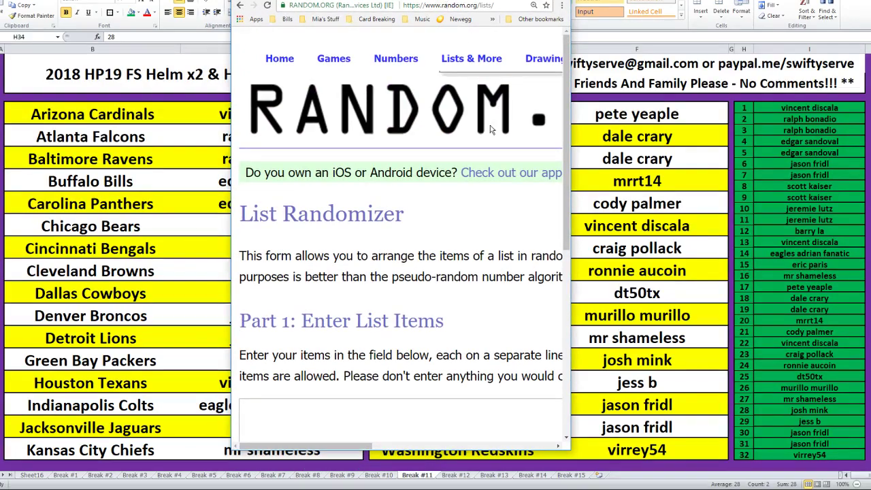
{"action": "left_click_drag", "start_coordinate": [785, 108], "coordinate": [819, 455]}
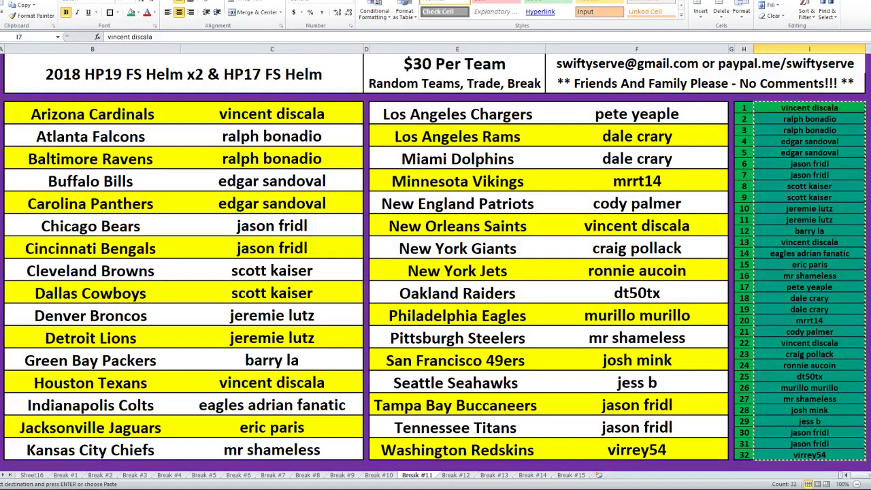
{"action": "key", "text": "ctrl+c"}
{"action": "key", "text": "alt+Tab"}
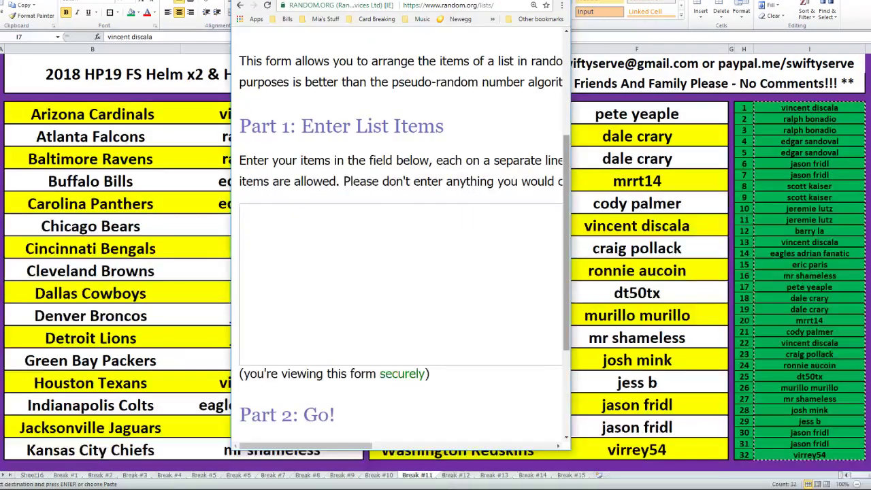
{"action": "left_click", "coordinate": [340, 241]}
{"action": "key", "text": "ctrl+v"}
{"action": "key", "text": "BackSpace"}
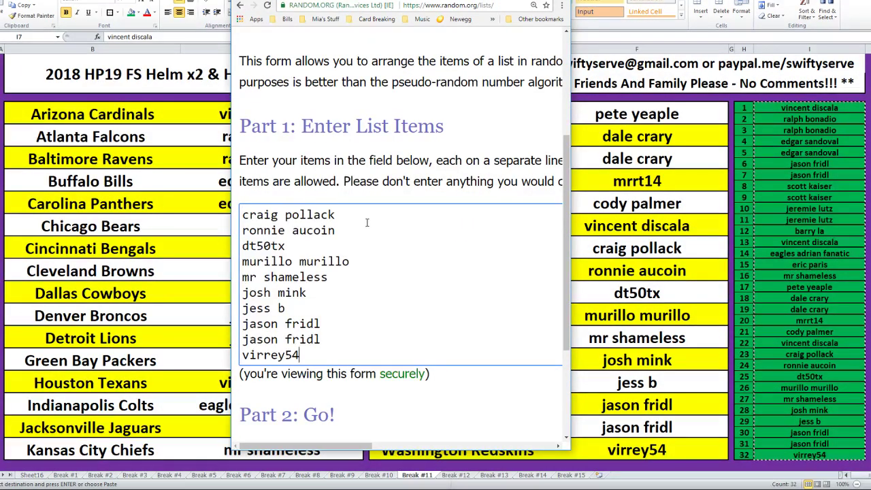
{"action": "scroll", "coordinate": [467, 225], "scroll_direction": "up", "scroll_amount": 1}
{"action": "scroll", "coordinate": [467, 225], "scroll_direction": "up", "scroll_amount": 5}
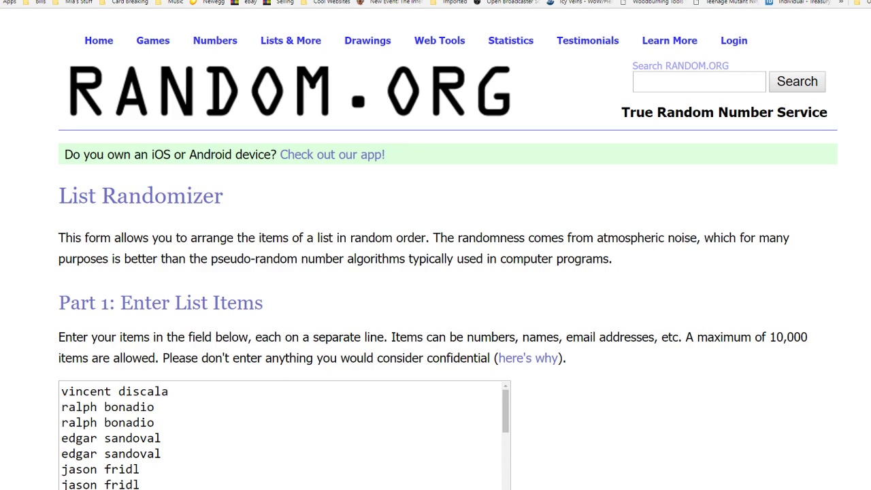
{"action": "key", "text": "super+Down"}
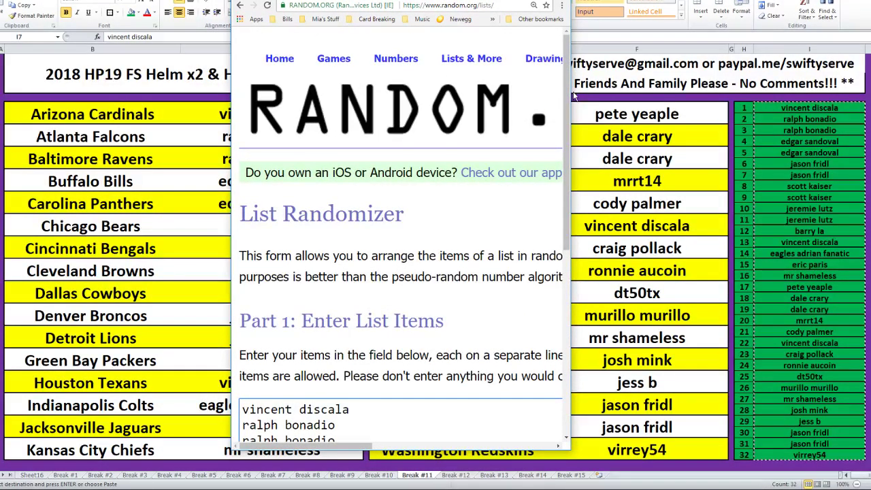
{"action": "left_click_drag", "start_coordinate": [565, 39], "coordinate": [566, 189]}
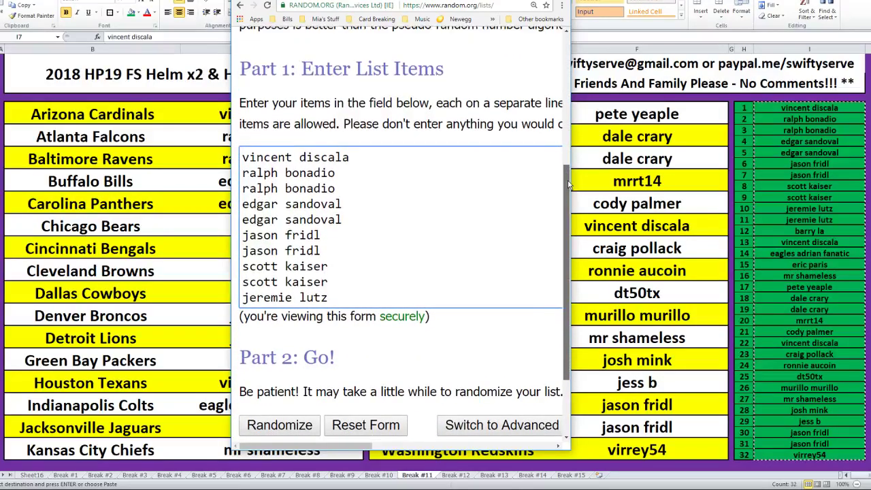
{"action": "left_click_drag", "start_coordinate": [449, 2], "coordinate": [591, 0]}
{"action": "scroll", "coordinate": [709, 199], "scroll_direction": "down", "scroll_amount": 1}
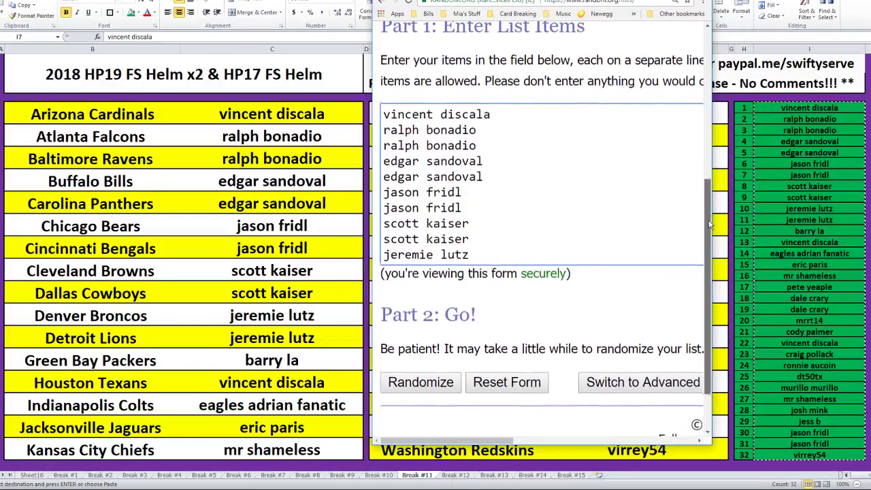
{"action": "left_click", "coordinate": [427, 173]}
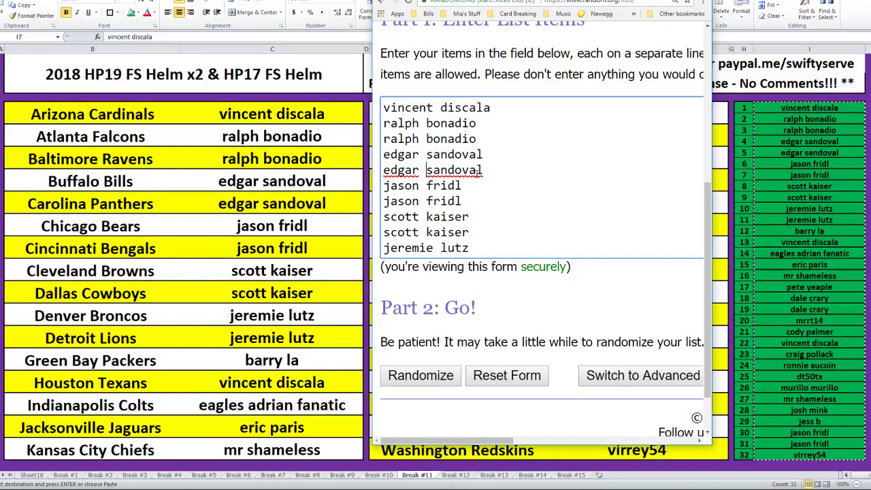
{"action": "scroll", "coordinate": [477, 174], "scroll_direction": "down", "scroll_amount": 1}
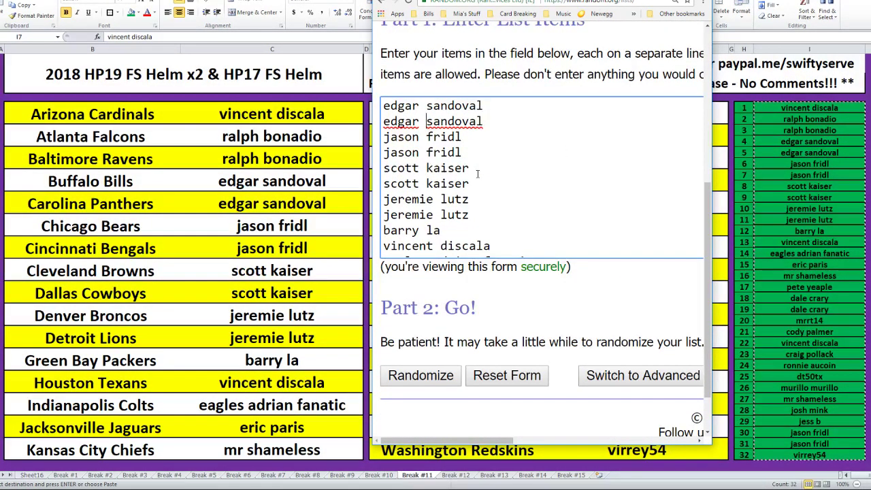
{"action": "scroll", "coordinate": [477, 174], "scroll_direction": "down", "scroll_amount": 1}
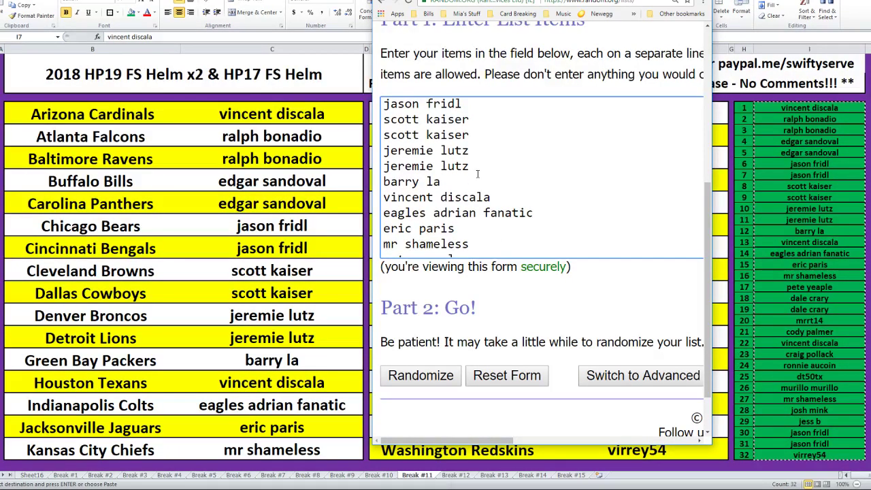
{"action": "scroll", "coordinate": [479, 173], "scroll_direction": "down", "scroll_amount": 3}
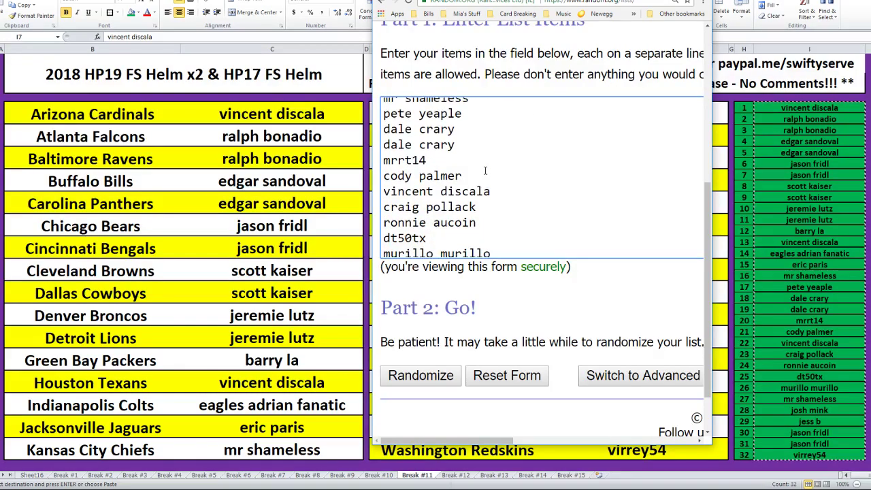
{"action": "left_click_drag", "start_coordinate": [573, 2], "coordinate": [412, 3]}
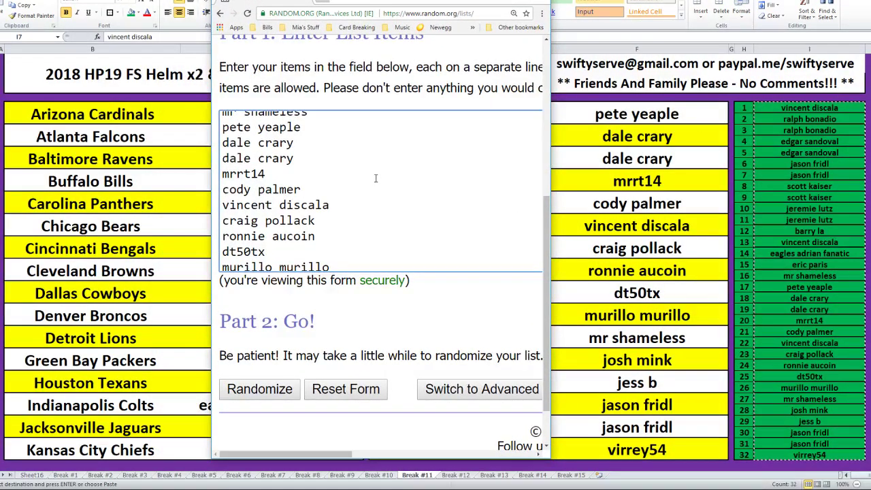
{"action": "scroll", "coordinate": [375, 178], "scroll_direction": "down", "scroll_amount": 1}
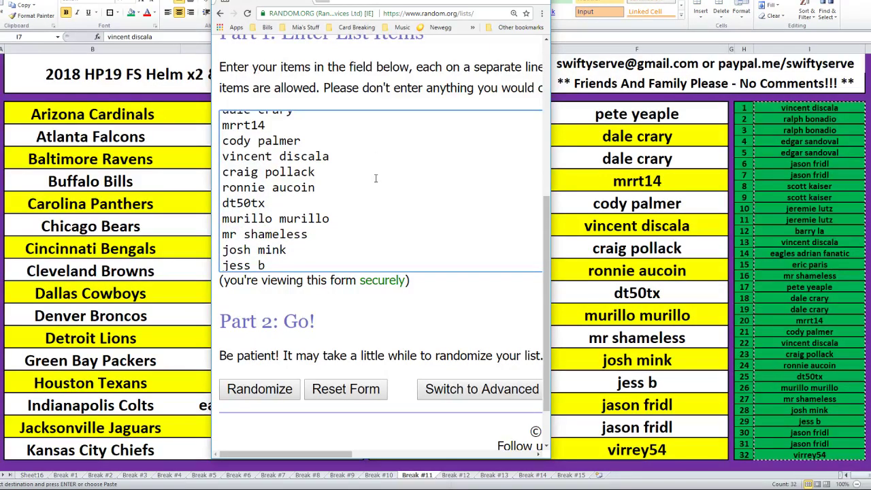
{"action": "scroll", "coordinate": [374, 178], "scroll_direction": "down", "scroll_amount": 1}
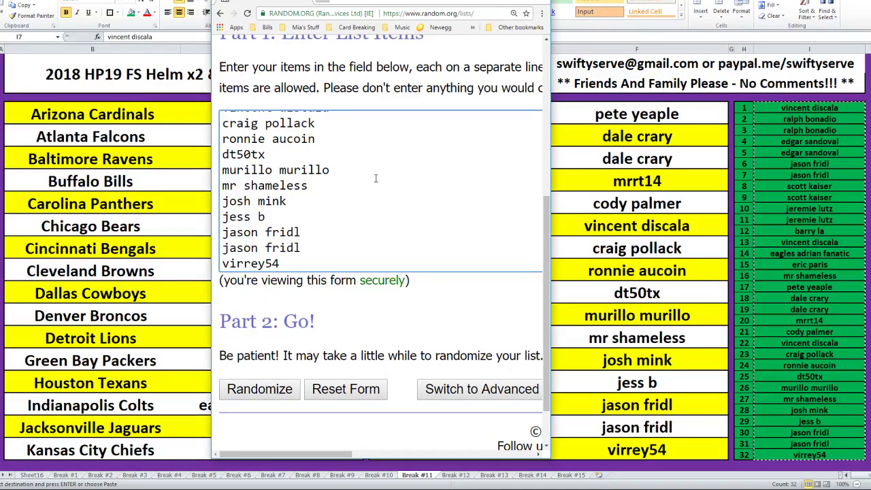
{"action": "scroll", "coordinate": [375, 178], "scroll_direction": "down", "scroll_amount": 1}
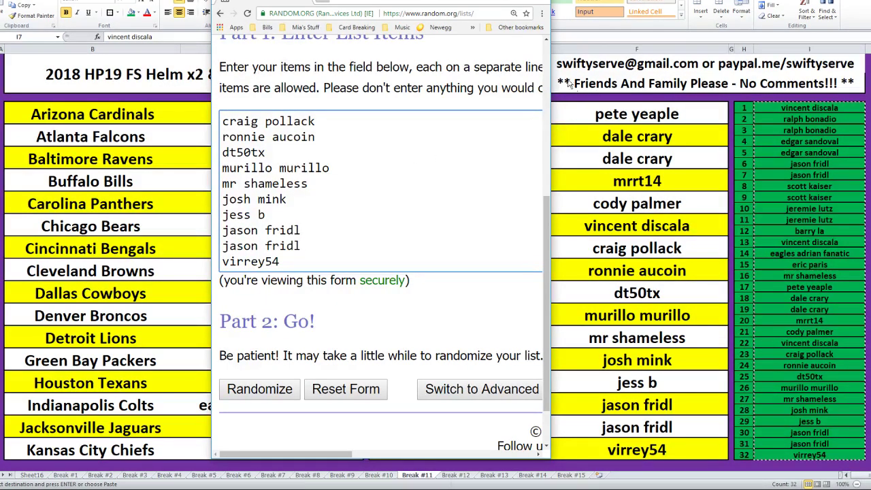
{"action": "key", "text": "super+Up"}
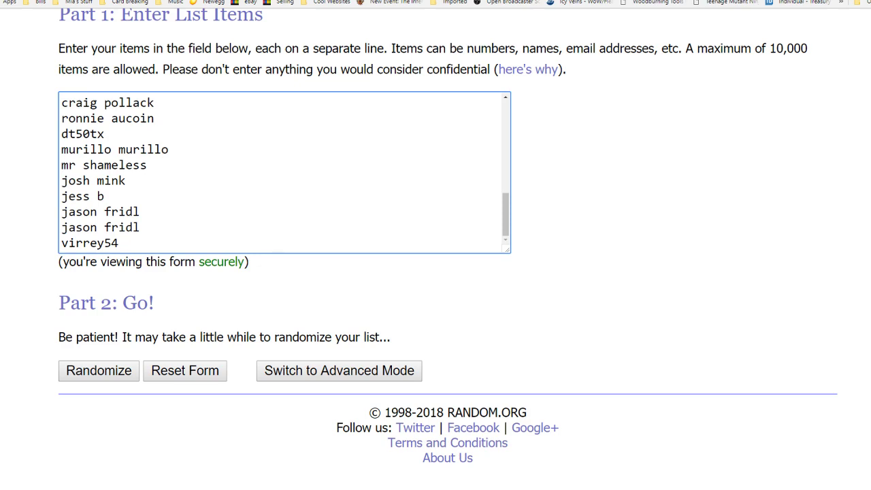
Randomize the name list twice and highlight the result timestamp and randomization count.
{"action": "left_click", "coordinate": [126, 375]}
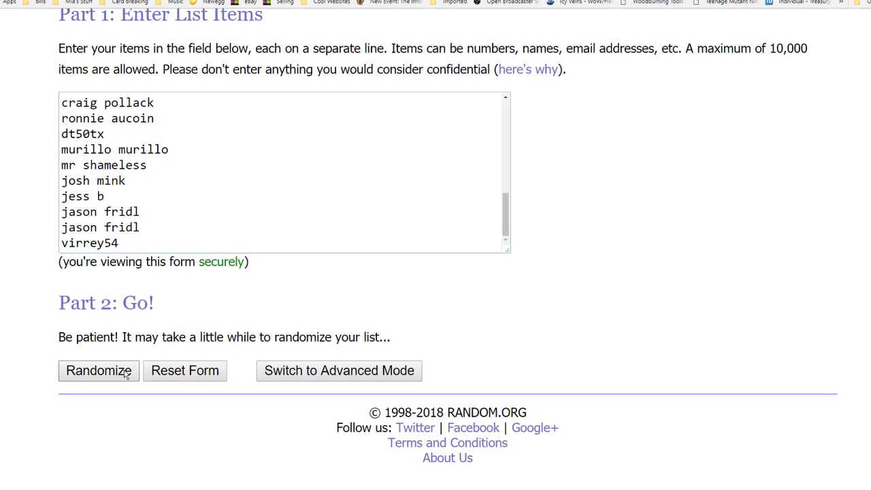
{"action": "scroll", "coordinate": [116, 376], "scroll_direction": "down", "scroll_amount": 3}
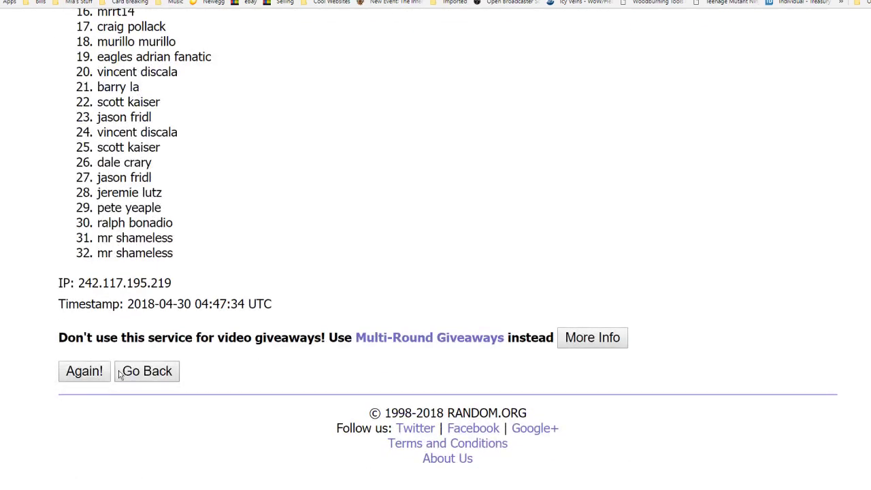
{"action": "left_click", "coordinate": [85, 379]}
{"action": "scroll", "coordinate": [234, 350], "scroll_direction": "down", "scroll_amount": 6}
{"action": "left_click_drag", "start_coordinate": [192, 269], "coordinate": [272, 271]}
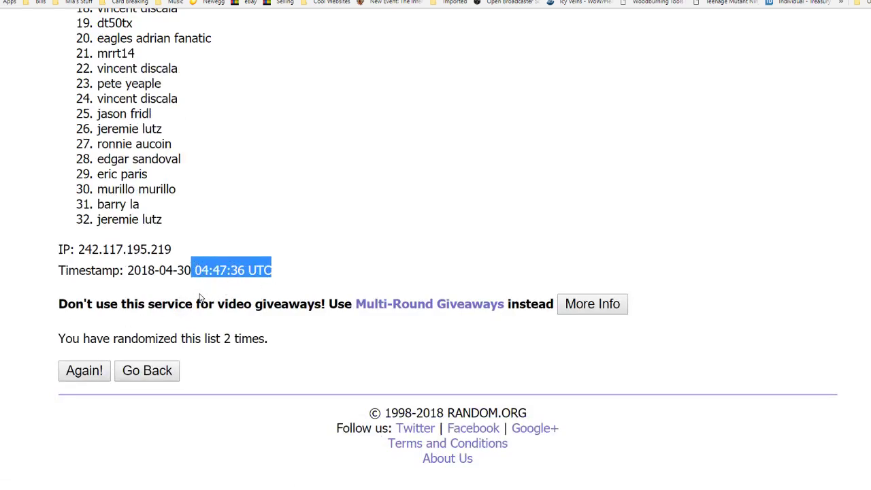
{"action": "left_click_drag", "start_coordinate": [171, 351], "coordinate": [268, 358]}
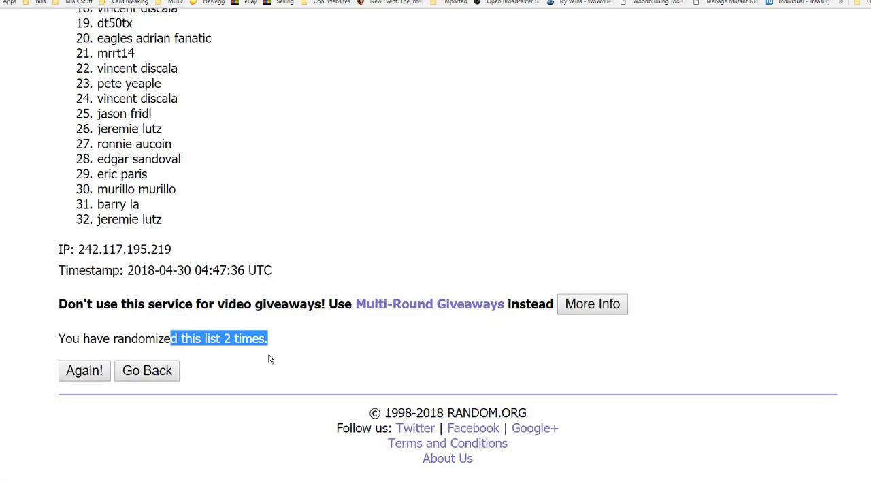
Reshuffle the list three more times and select all 32 results.
{"action": "left_click", "coordinate": [87, 376]}
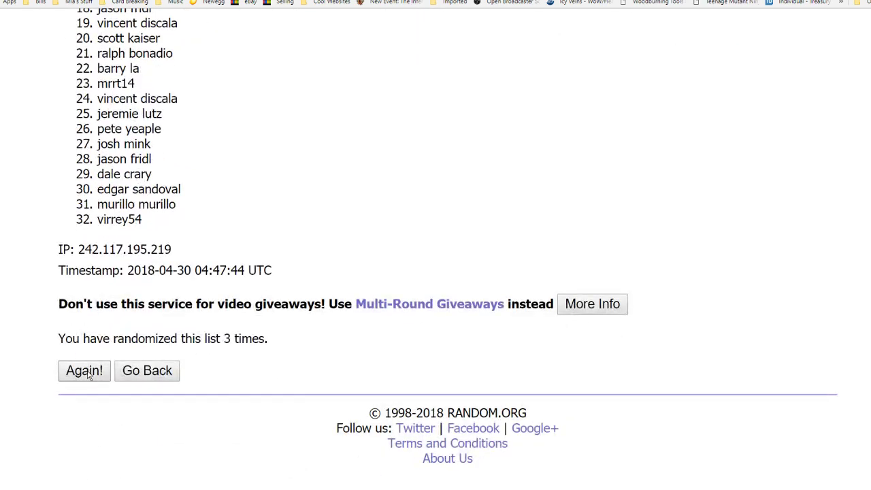
{"action": "left_click", "coordinate": [89, 376]}
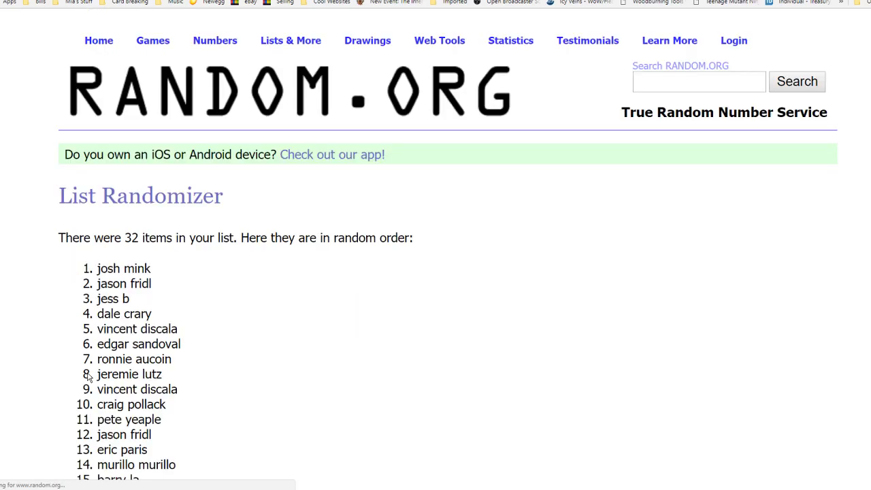
{"action": "left_click", "coordinate": [90, 374]}
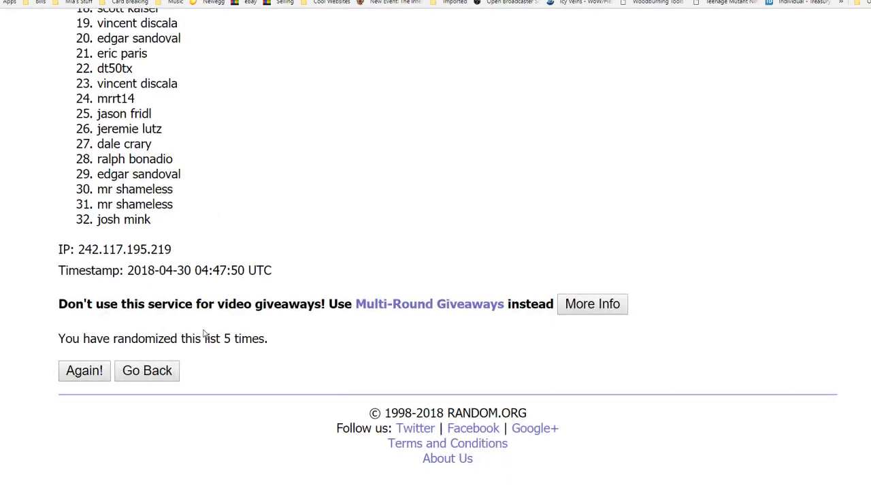
{"action": "left_click_drag", "start_coordinate": [184, 338], "coordinate": [309, 345]}
{"action": "scroll", "coordinate": [313, 326], "scroll_direction": "up", "scroll_amount": 6}
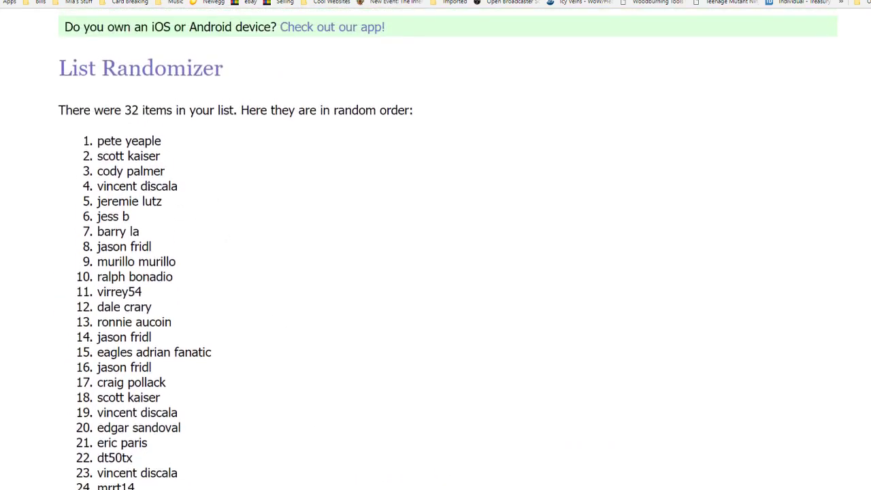
{"action": "left_click_drag", "start_coordinate": [96, 140], "coordinate": [178, 365]}
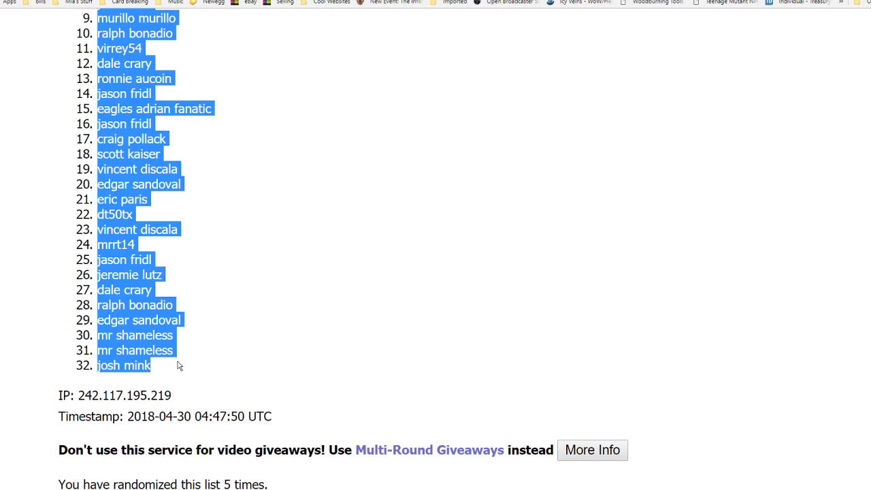
{"action": "scroll", "coordinate": [637, 125], "scroll_direction": "up", "scroll_amount": 5}
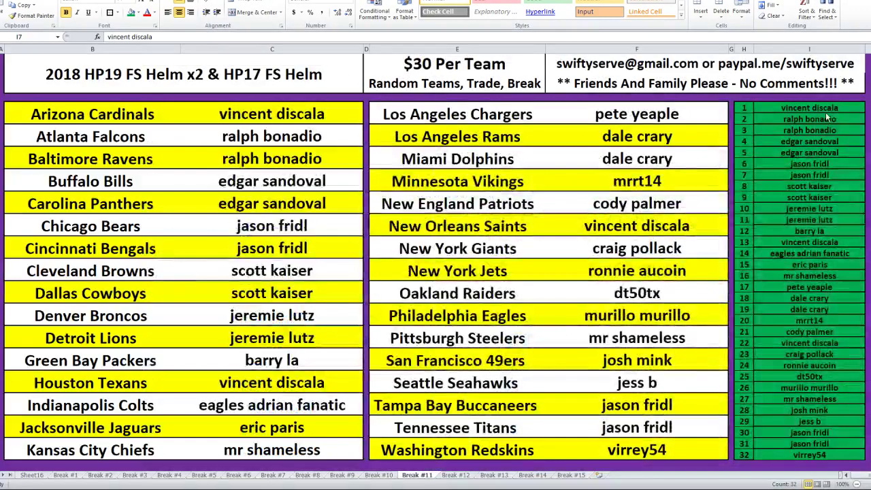
Paste the shuffled buyer order as values into column I from the top cell.
{"action": "left_click", "coordinate": [831, 108]}
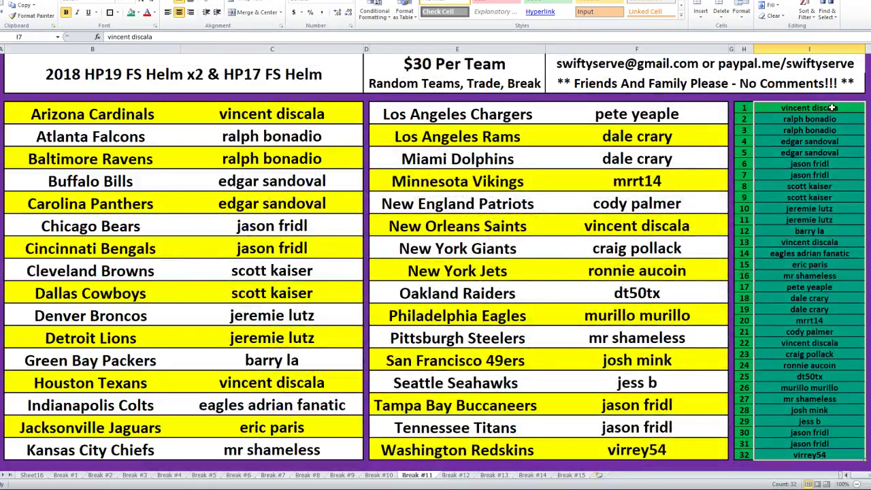
{"action": "right_click", "coordinate": [831, 107]}
{"action": "left_click", "coordinate": [768, 145]}
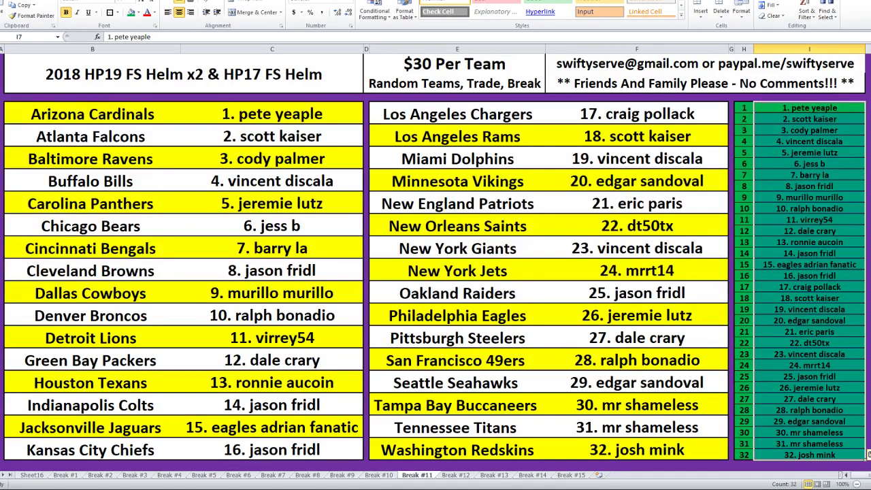
{"action": "left_click", "coordinate": [289, 73]}
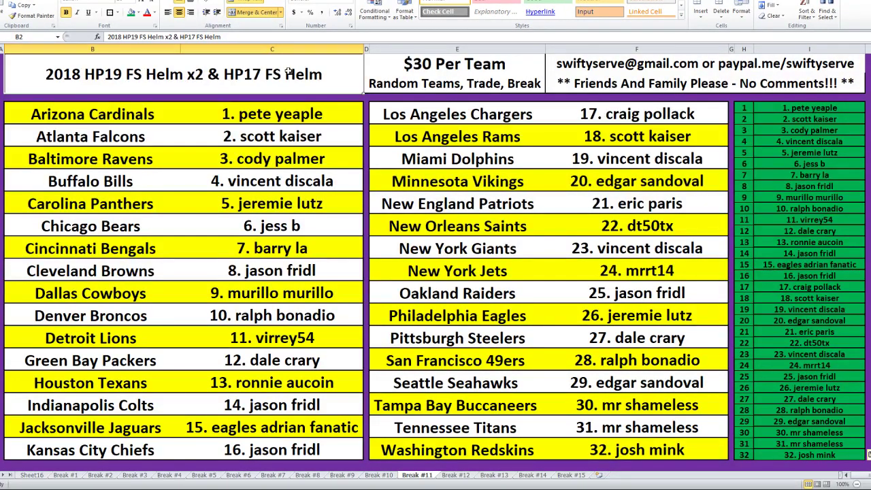
Fill the Oakland Raiders row (E23:F23) and Dallas Cowboys row (B23:C23) green.
{"action": "left_click", "coordinate": [442, 298]}
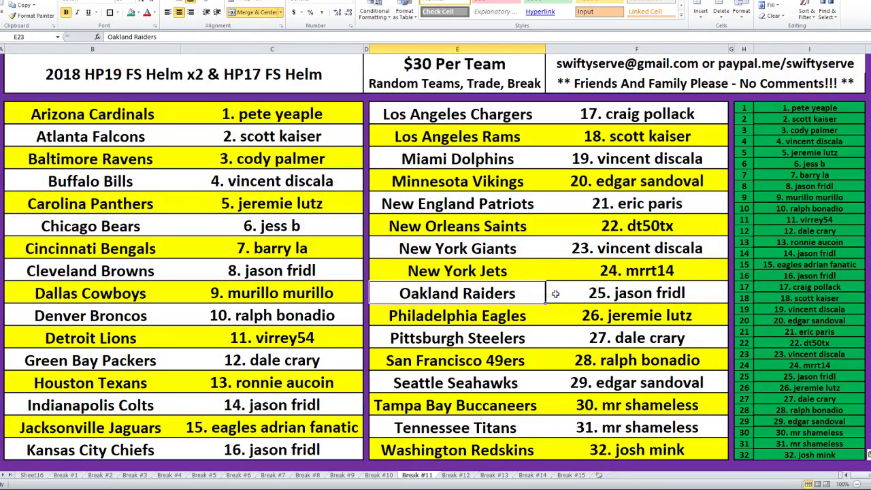
{"action": "left_click_drag", "start_coordinate": [555, 293], "coordinate": [564, 293]}
{"action": "left_click", "coordinate": [130, 12]}
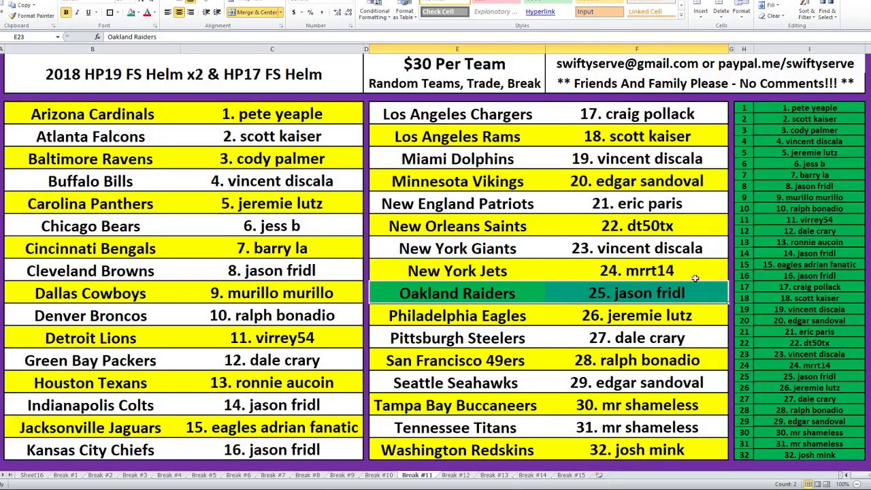
{"action": "left_click", "coordinate": [204, 293]}
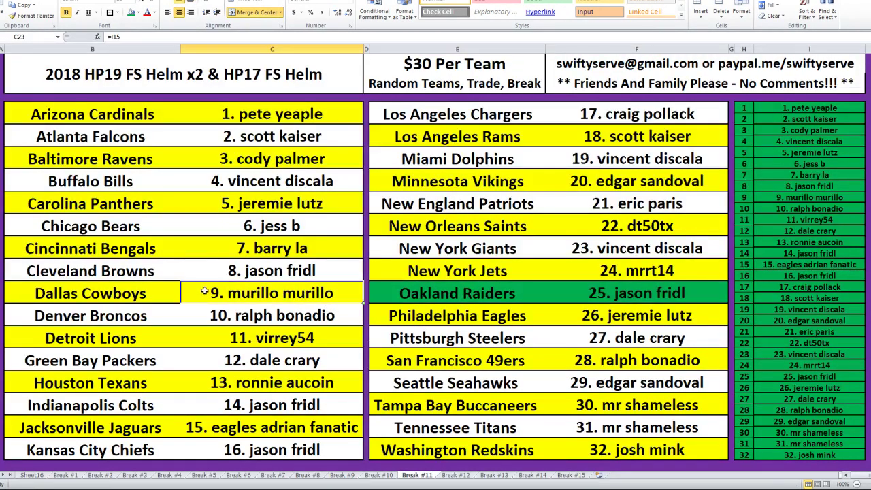
{"action": "left_click_drag", "start_coordinate": [161, 293], "coordinate": [224, 293]}
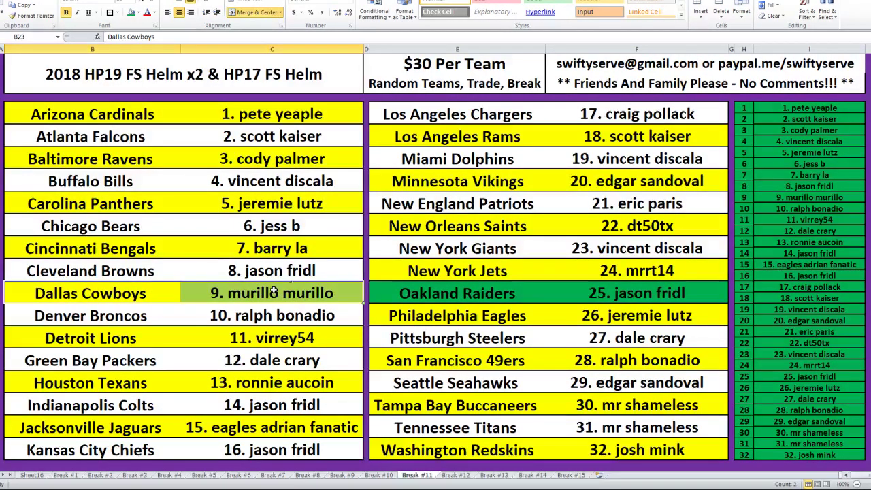
{"action": "left_click", "coordinate": [129, 13]}
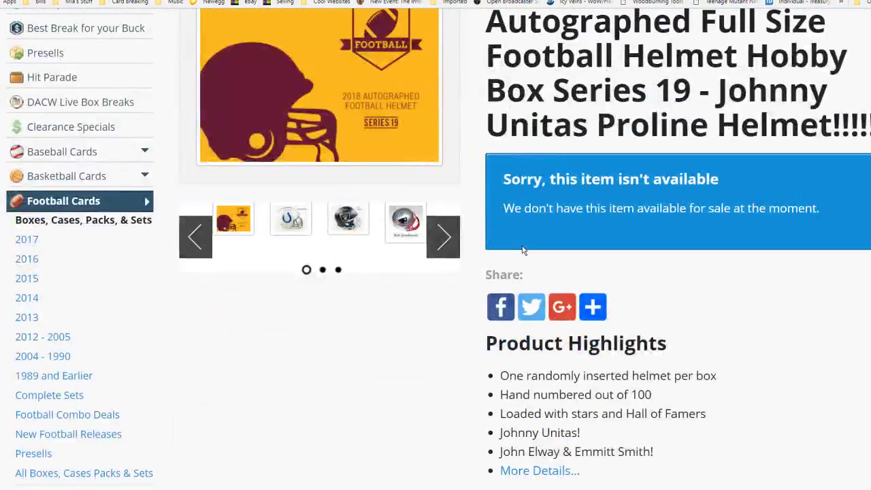
{"action": "scroll", "coordinate": [522, 246], "scroll_direction": "up", "scroll_amount": 2}
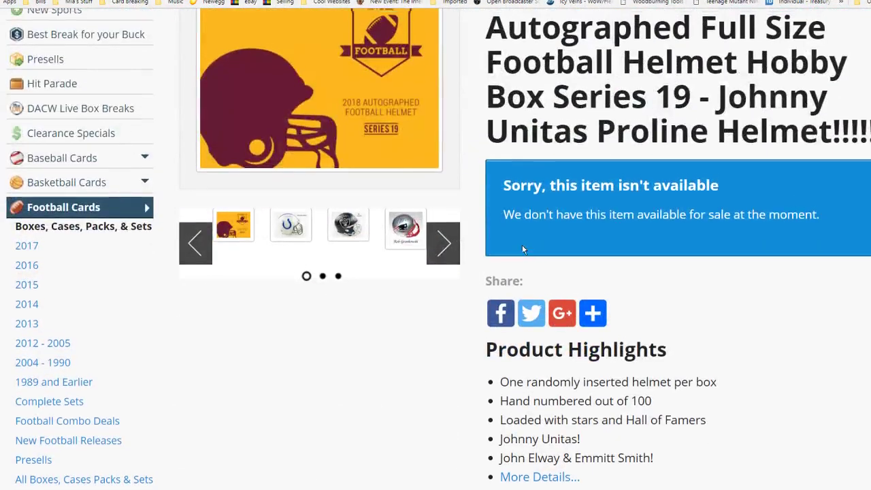
{"action": "left_click", "coordinate": [300, 317]}
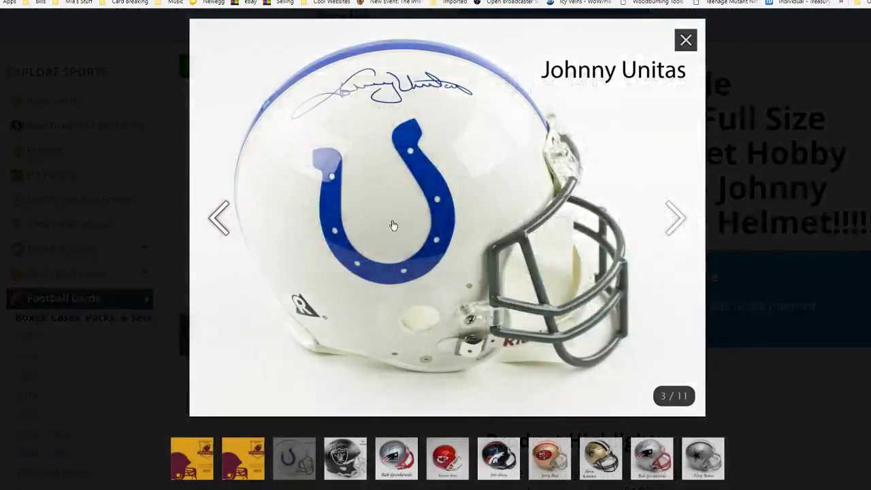
{"action": "left_click", "coordinate": [680, 220]}
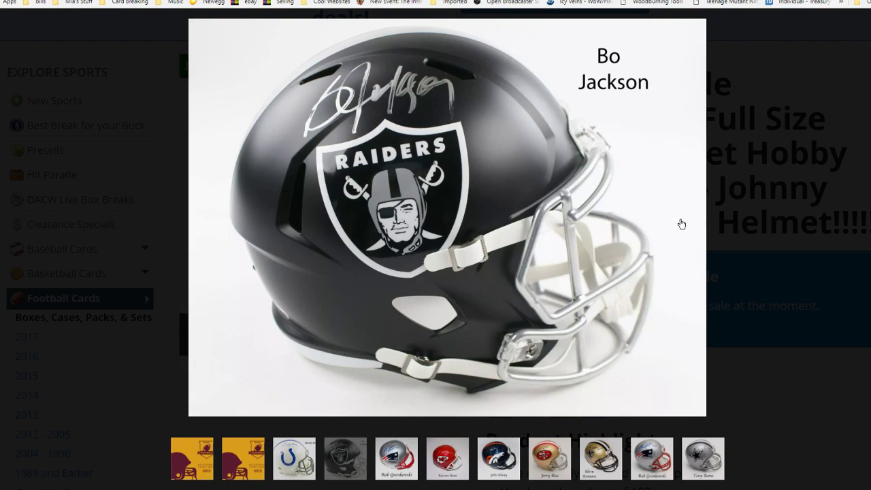
{"action": "left_click", "coordinate": [681, 224]}
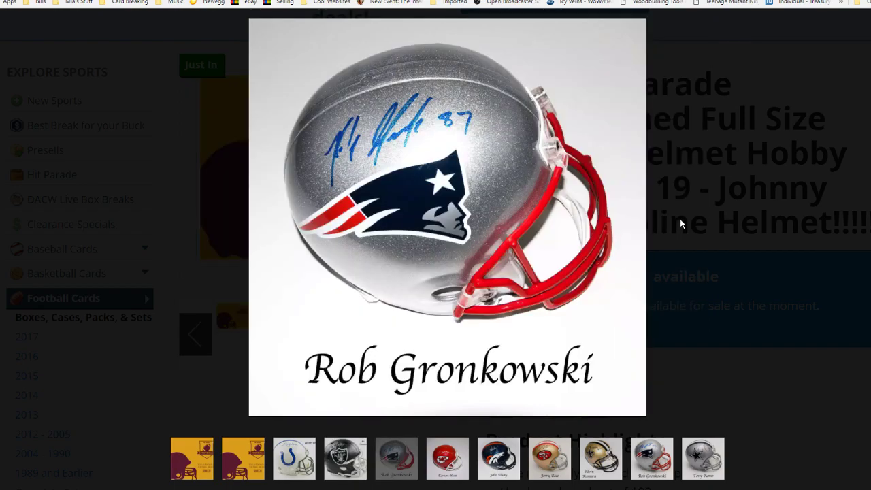
{"action": "left_click", "coordinate": [633, 225]}
{"action": "left_click", "coordinate": [615, 220]}
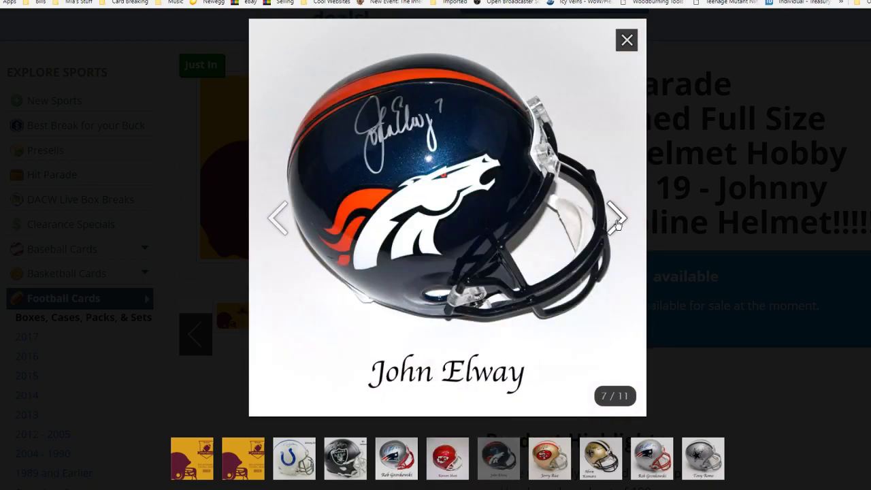
{"action": "left_click", "coordinate": [618, 225]}
{"action": "left_click", "coordinate": [616, 223]}
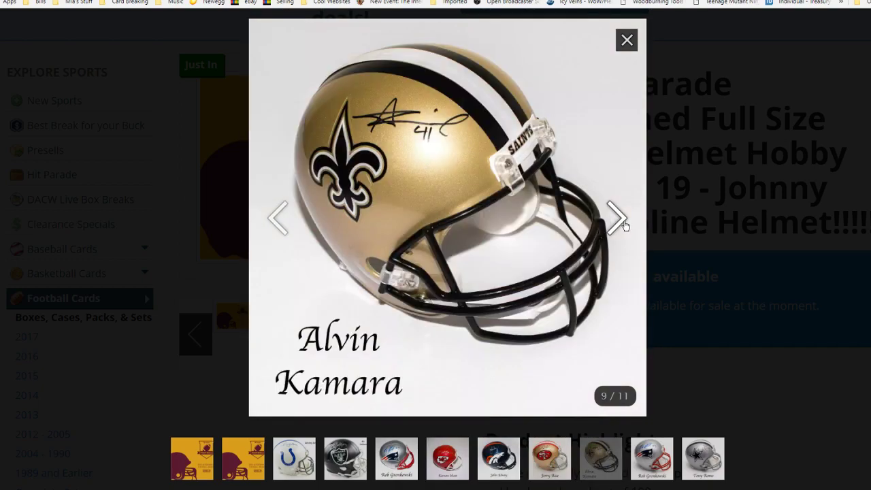
{"action": "left_click", "coordinate": [624, 222]}
{"action": "left_click", "coordinate": [625, 222]}
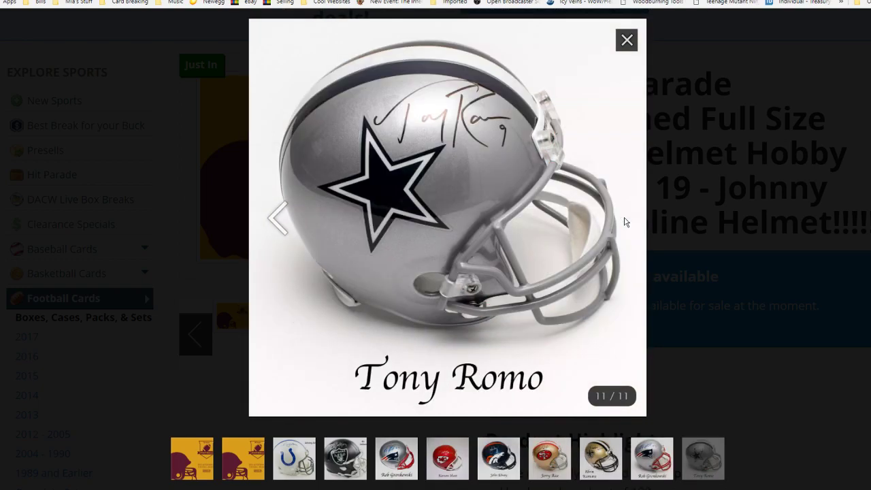
{"action": "left_click", "coordinate": [626, 42]}
{"action": "scroll", "coordinate": [615, 223], "scroll_direction": "down", "scroll_amount": 5}
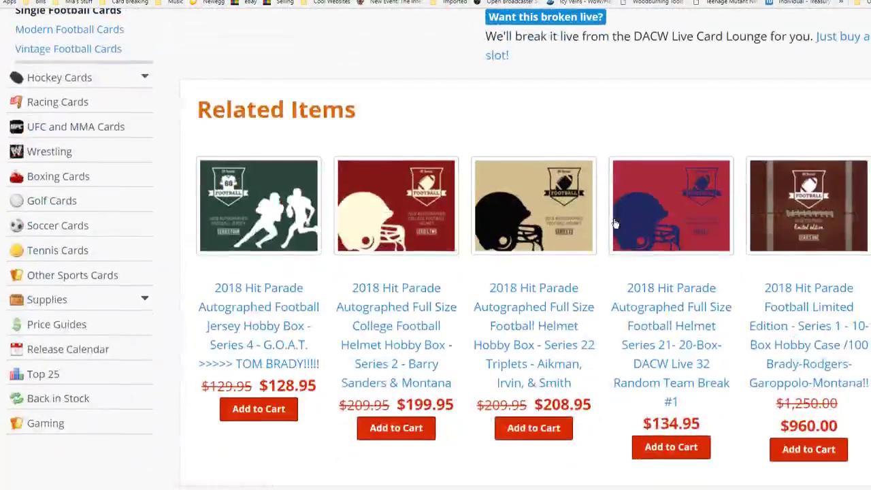
{"action": "scroll", "coordinate": [615, 224], "scroll_direction": "down", "scroll_amount": 10}
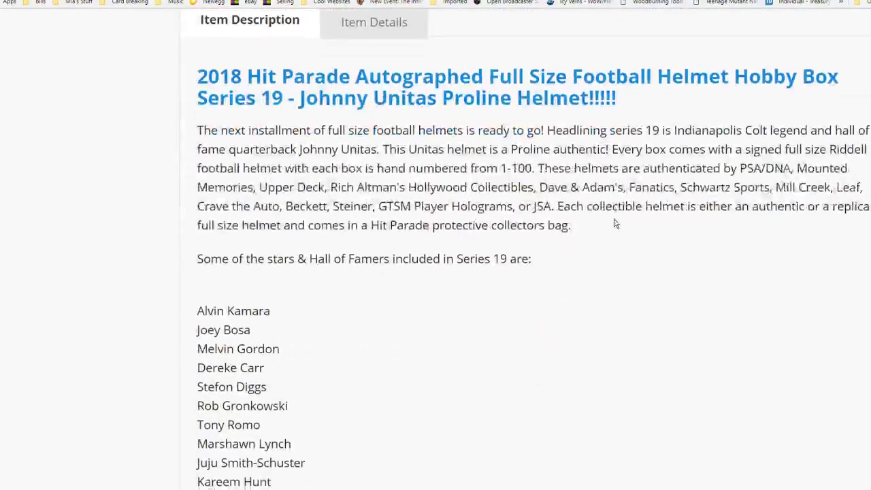
{"action": "scroll", "coordinate": [615, 223], "scroll_direction": "down", "scroll_amount": 1}
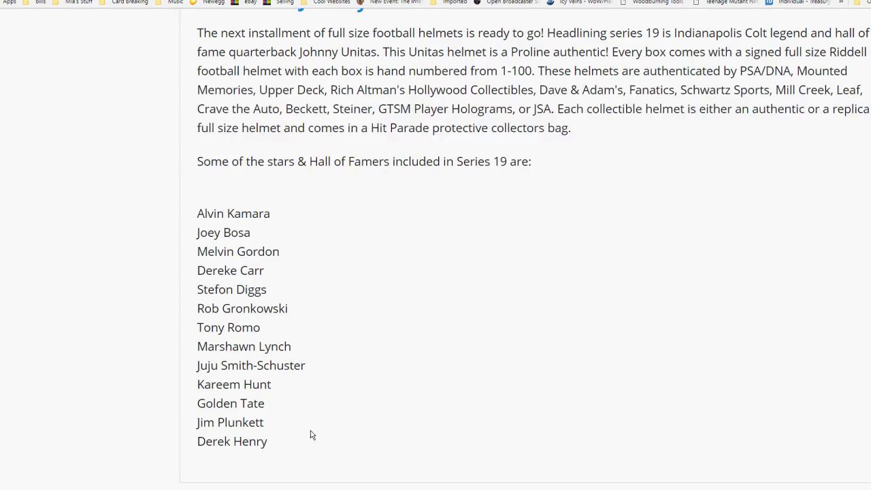
{"action": "scroll", "coordinate": [465, 189], "scroll_direction": "up", "scroll_amount": 5}
{"action": "scroll", "coordinate": [465, 189], "scroll_direction": "up", "scroll_amount": 10}
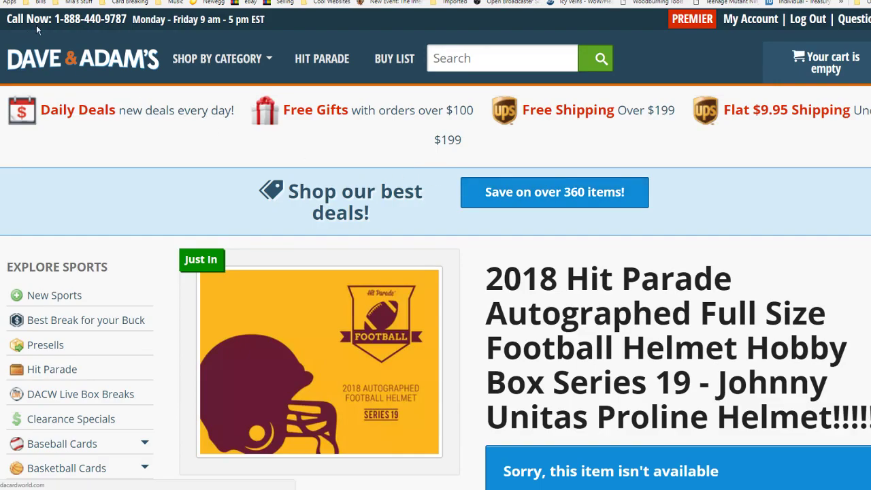
Search 'hit parade series 17' in a new tab and open the Series 17 helmet box page.
{"action": "key", "text": "ctrl+t"}
{"action": "type", "text": "h"}
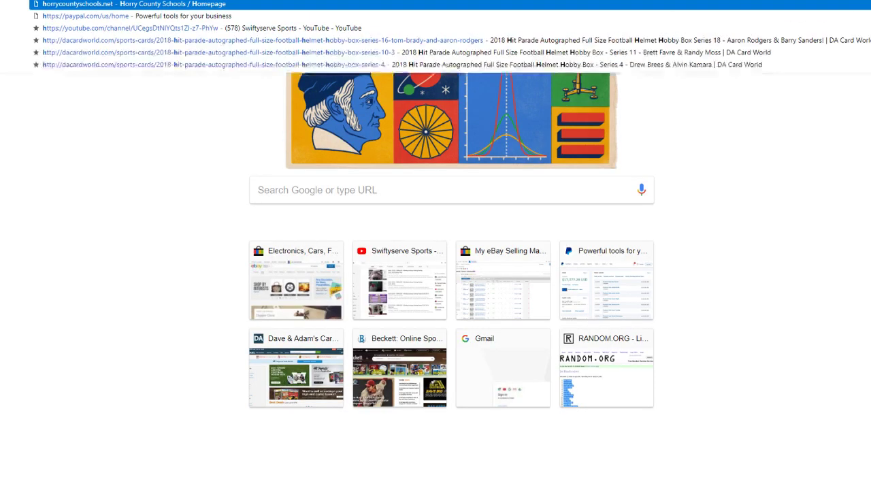
{"action": "type", "text": "it parade series 17"}
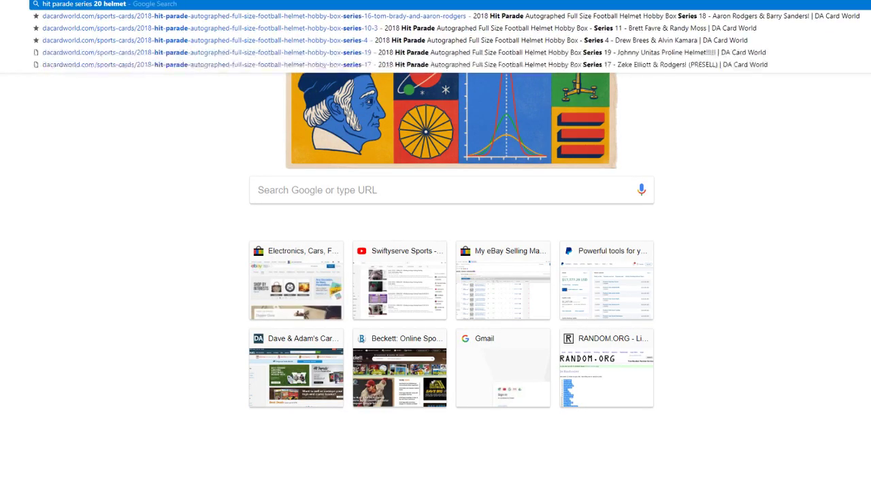
{"action": "key", "text": "Down"}
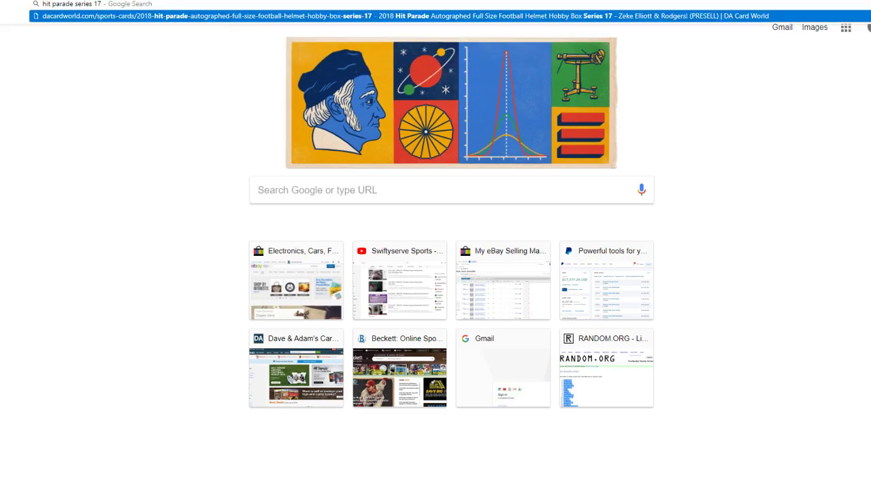
{"action": "key", "text": "Return"}
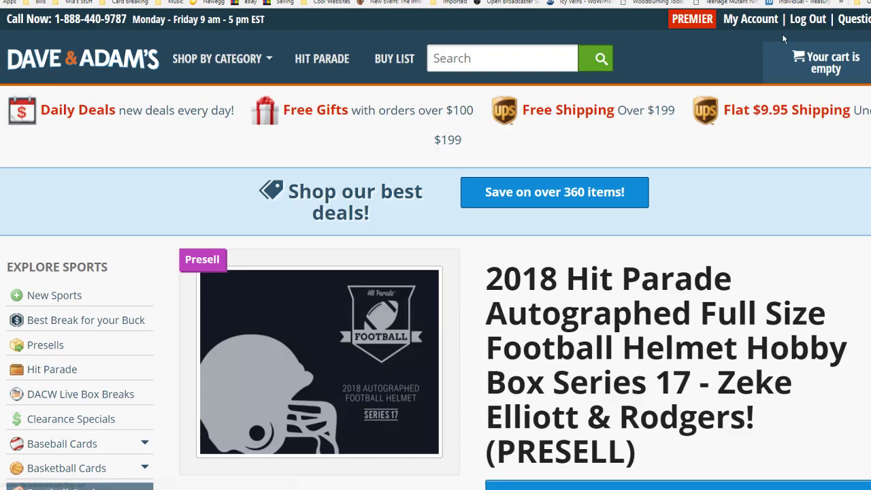
{"action": "scroll", "coordinate": [786, 37], "scroll_direction": "down", "scroll_amount": 3}
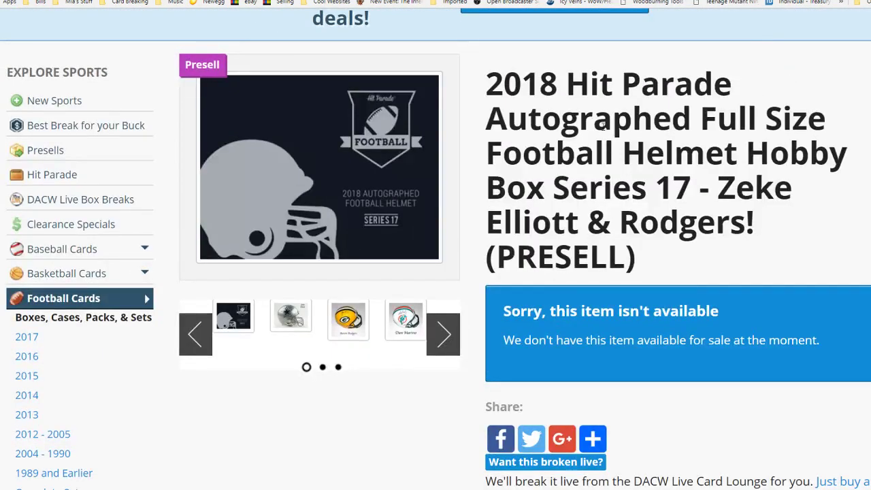
Browse all twelve signed helmet photos in the image viewer, Cowboys through the last.
{"action": "left_click", "coordinate": [403, 156]}
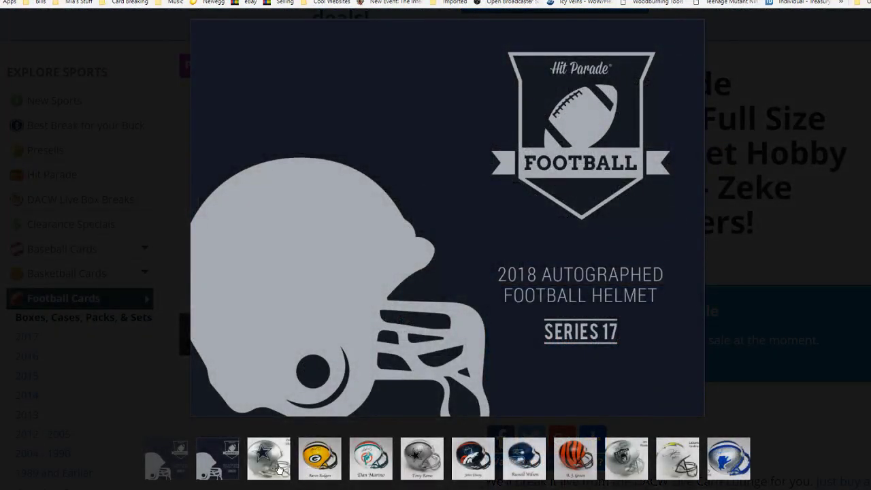
{"action": "left_click", "coordinate": [270, 457]}
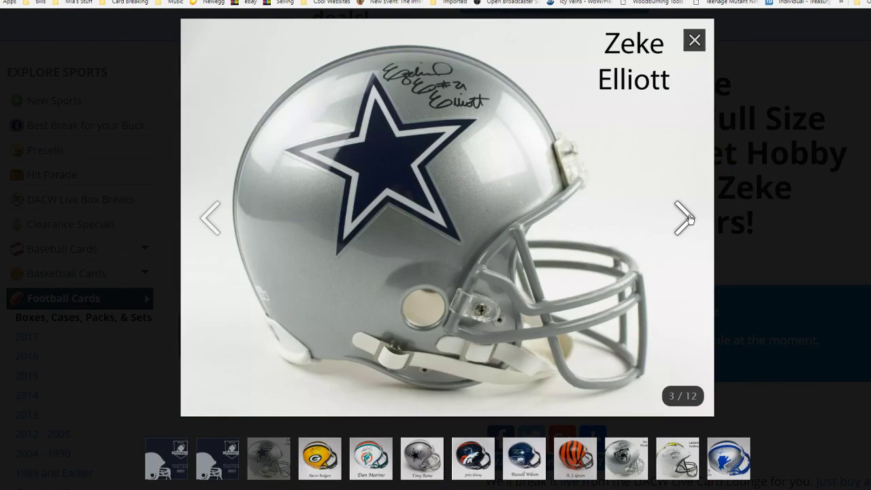
{"action": "left_click", "coordinate": [688, 218]}
{"action": "left_click", "coordinate": [289, 441]}
{"action": "left_click", "coordinate": [686, 217]}
{"action": "left_click", "coordinate": [618, 215]}
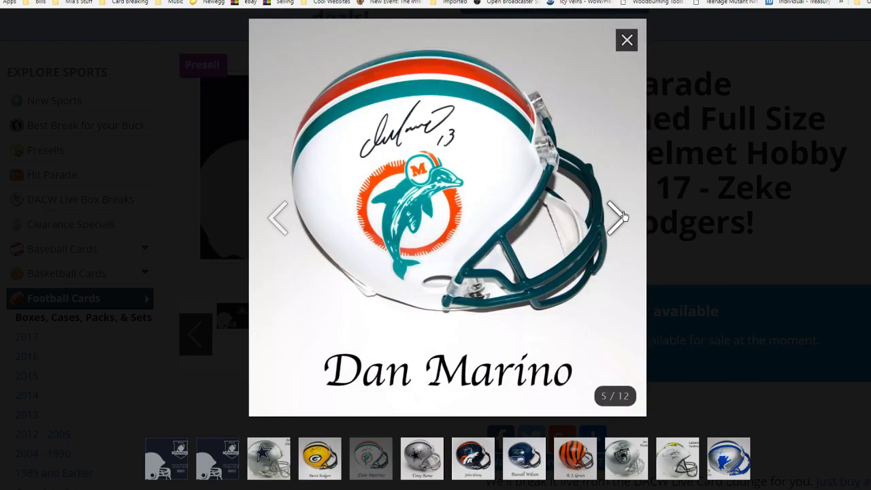
{"action": "left_click", "coordinate": [620, 216]}
{"action": "left_click", "coordinate": [619, 230]}
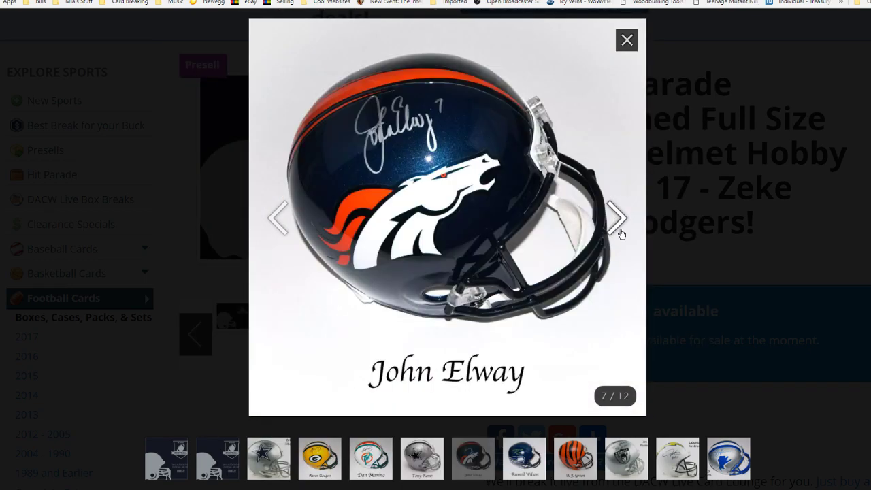
{"action": "left_click", "coordinate": [621, 225]}
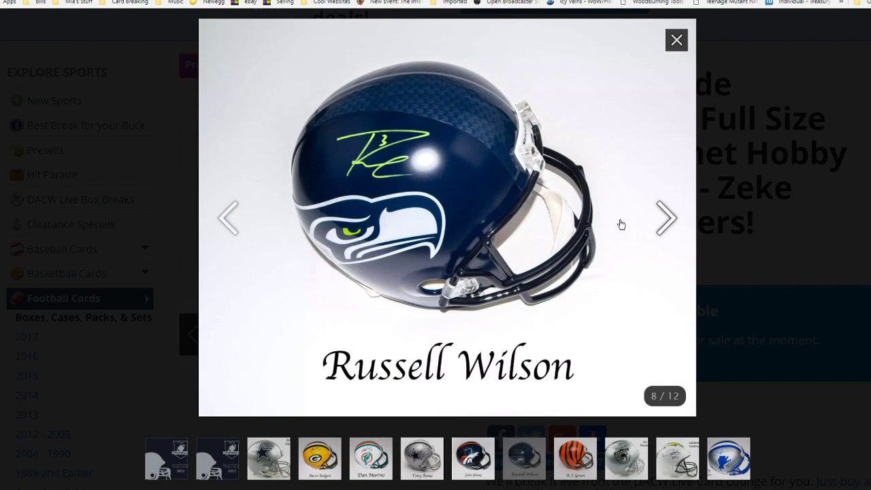
{"action": "left_click", "coordinate": [671, 221]}
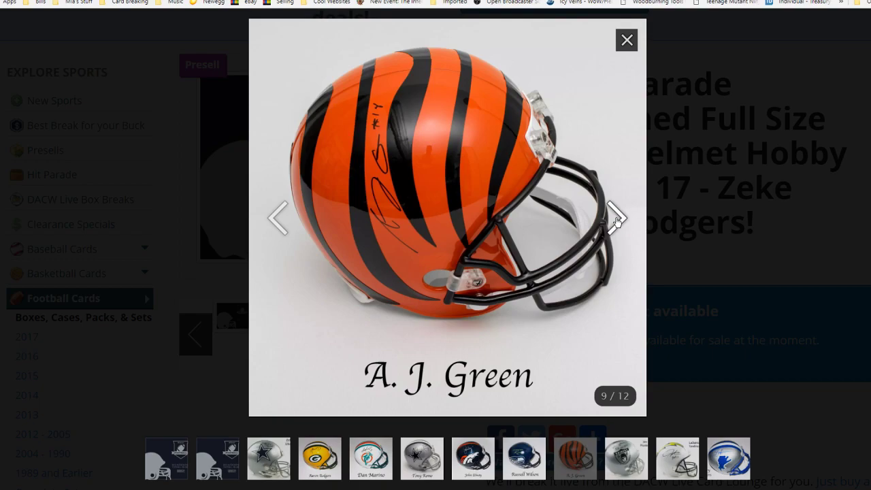
{"action": "left_click", "coordinate": [616, 219]}
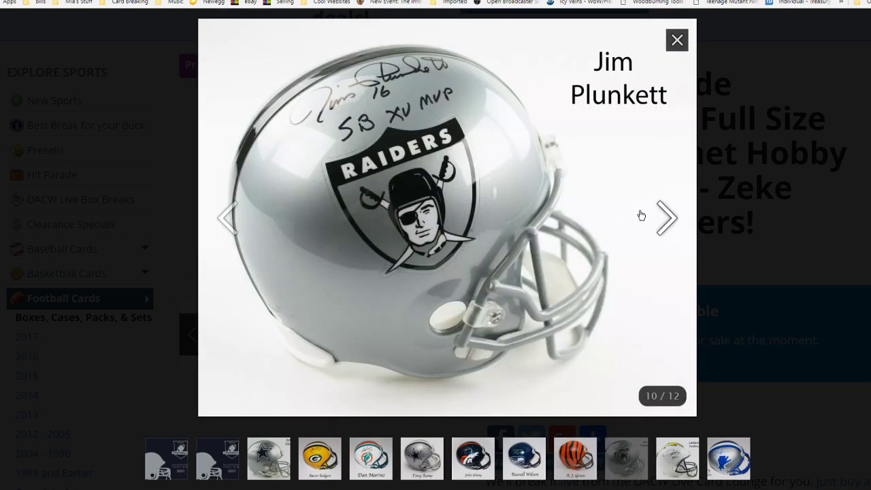
{"action": "left_click", "coordinate": [670, 226]}
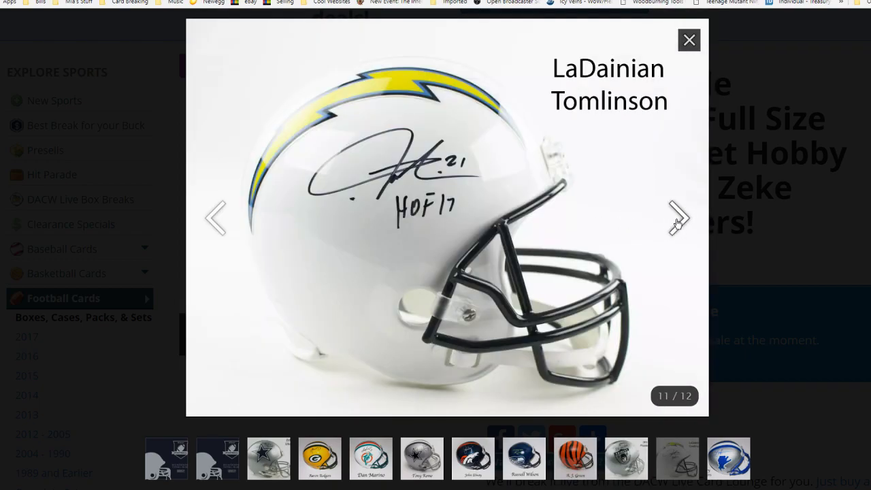
{"action": "left_click", "coordinate": [676, 222]}
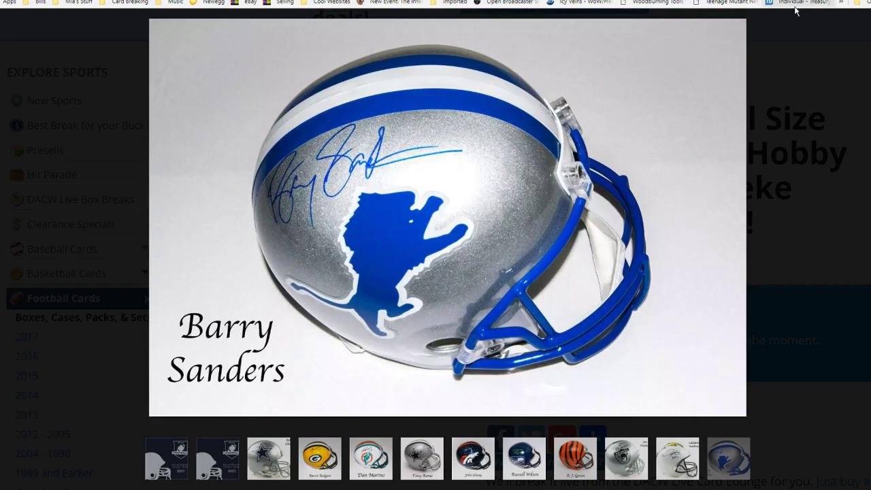
{"action": "left_click", "coordinate": [727, 39]}
Scroll through the item description and highlight the product release date line.
{"action": "scroll", "coordinate": [605, 180], "scroll_direction": "down", "scroll_amount": 8}
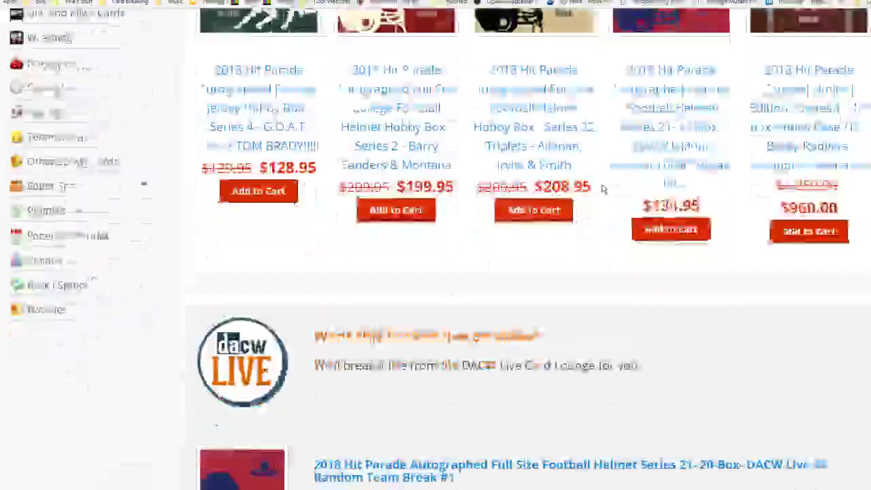
{"action": "scroll", "coordinate": [605, 180], "scroll_direction": "up", "scroll_amount": 3}
{"action": "scroll", "coordinate": [605, 180], "scroll_direction": "up", "scroll_amount": 5}
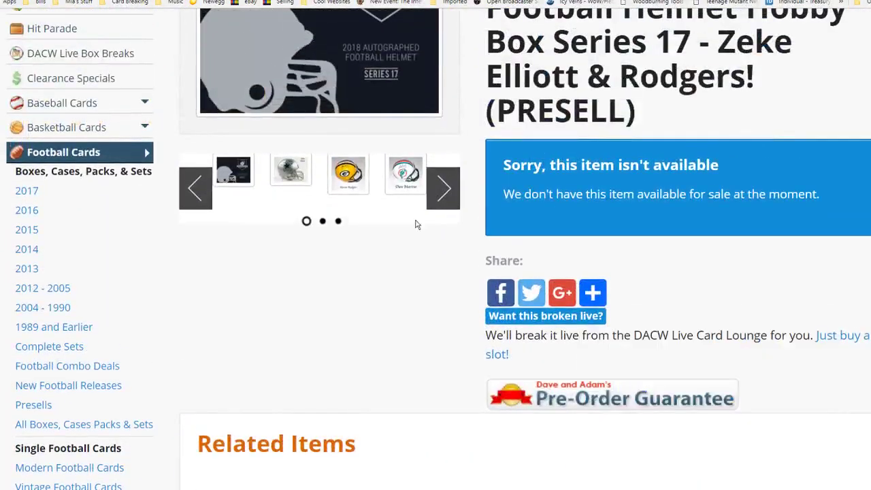
{"action": "scroll", "coordinate": [496, 248], "scroll_direction": "down", "scroll_amount": 15}
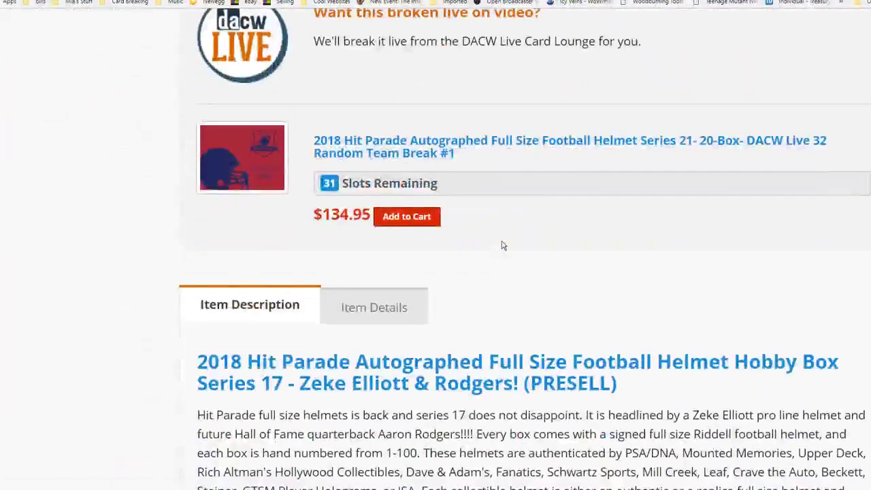
{"action": "scroll", "coordinate": [517, 242], "scroll_direction": "down", "scroll_amount": 4}
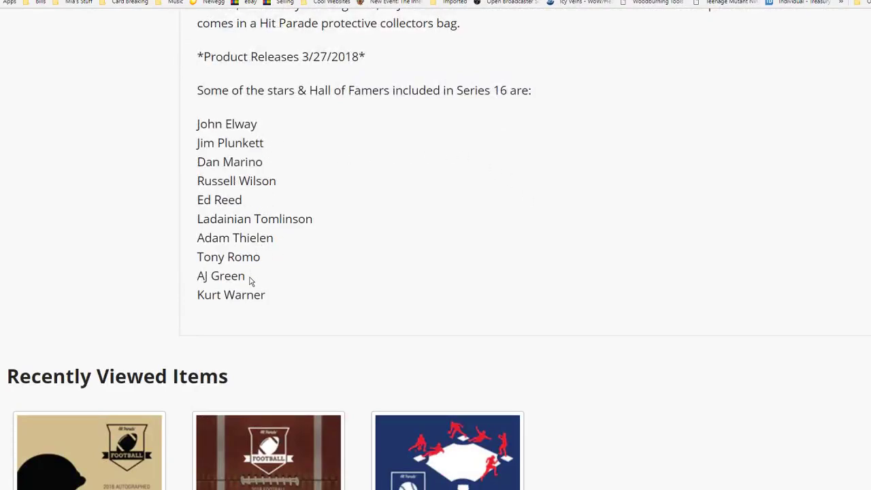
{"action": "scroll", "coordinate": [306, 287], "scroll_direction": "up", "scroll_amount": 1}
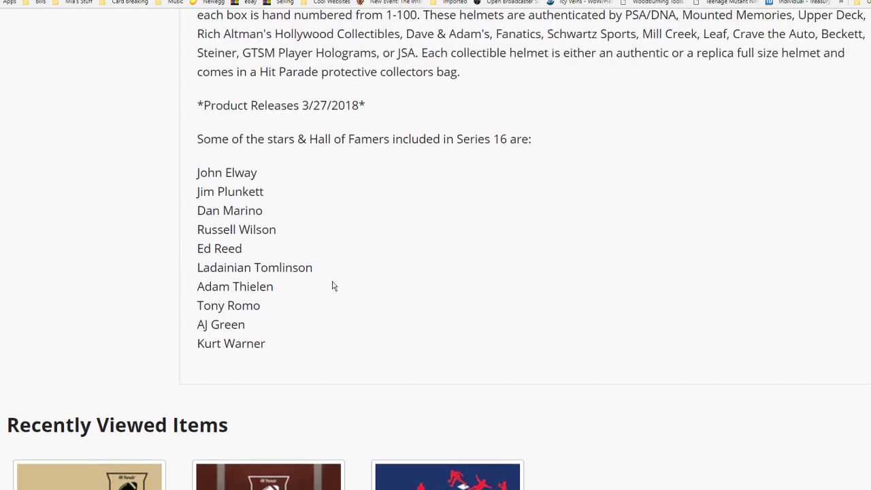
{"action": "left_click_drag", "start_coordinate": [203, 106], "coordinate": [358, 106]}
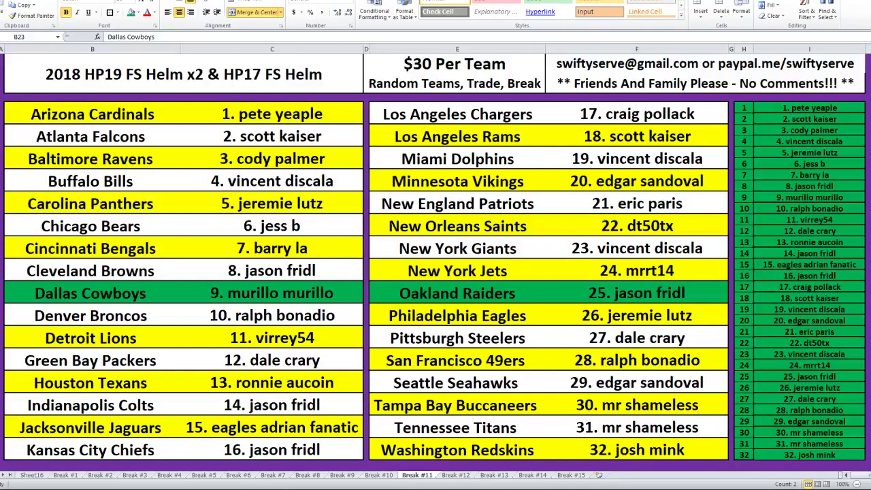
Enter the traded buyer's name in capitals as the Carolina Panthers owner.
{"action": "left_click", "coordinate": [237, 166]}
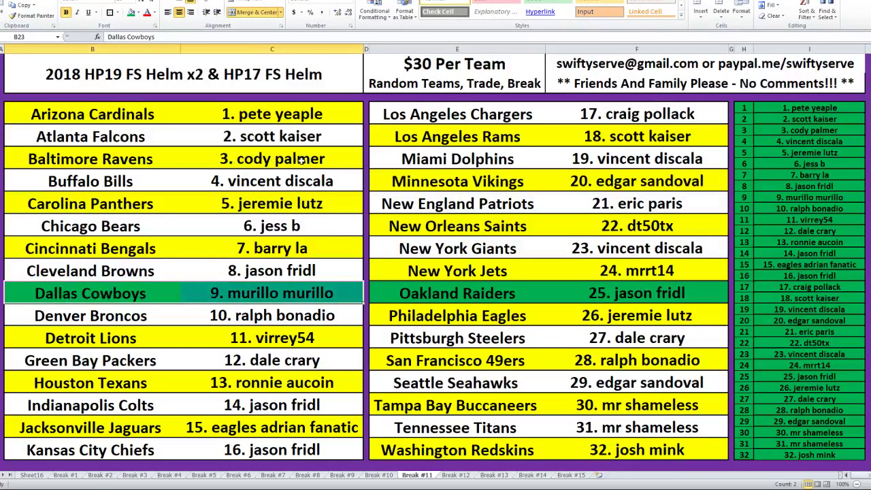
{"action": "left_click", "coordinate": [291, 202]}
{"action": "type", "text": "cod"}
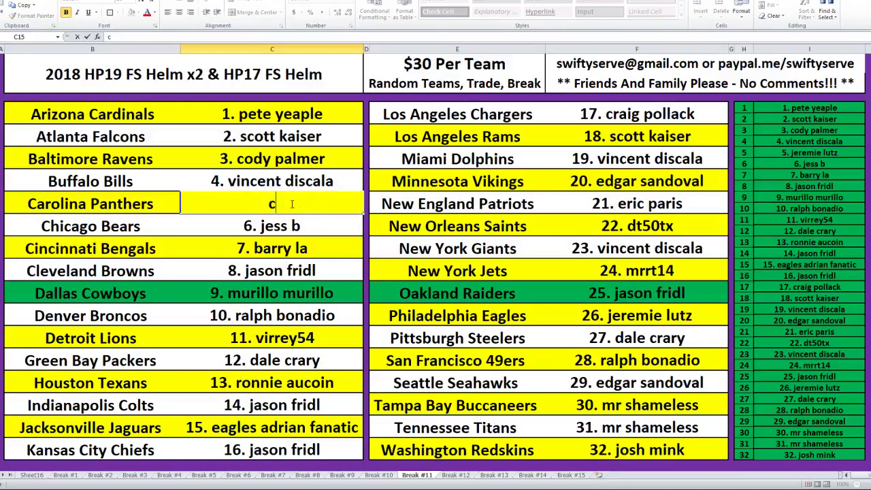
{"action": "key", "text": "BackSpace"}
{"action": "key", "text": "BackSpace"}
{"action": "key", "text": "BackSpace"}
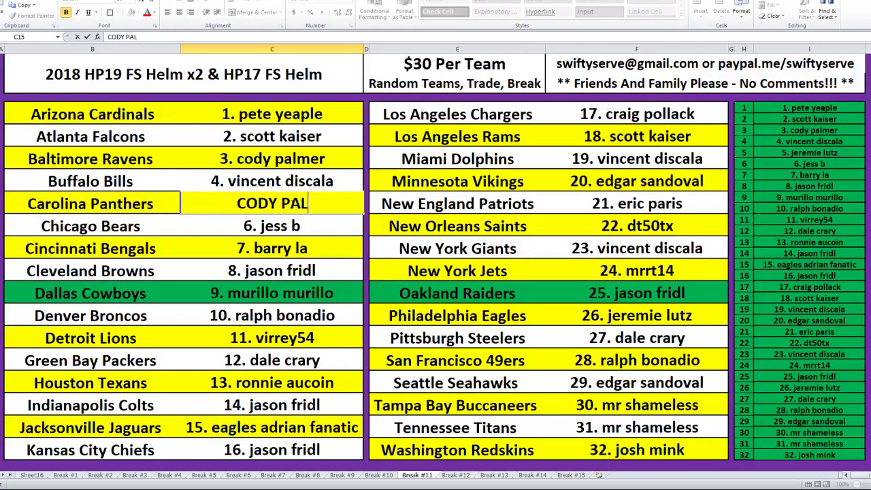
{"action": "key", "text": "Up"}
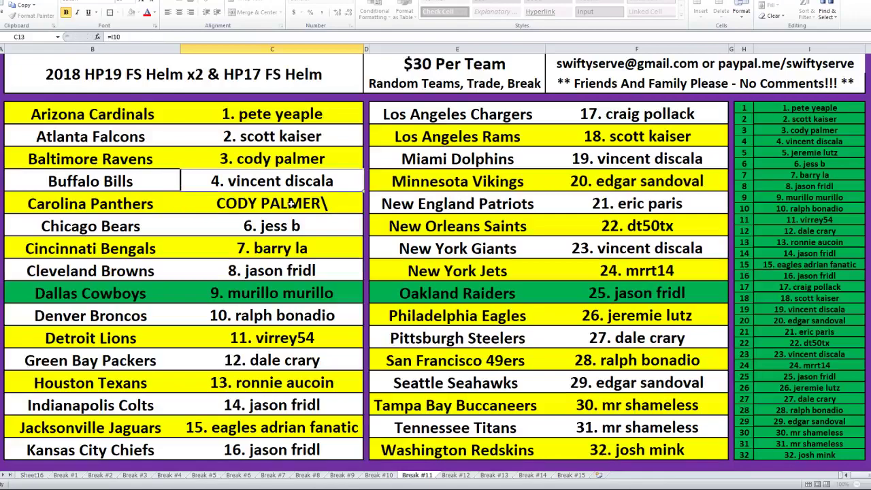
{"action": "left_click", "coordinate": [290, 203]}
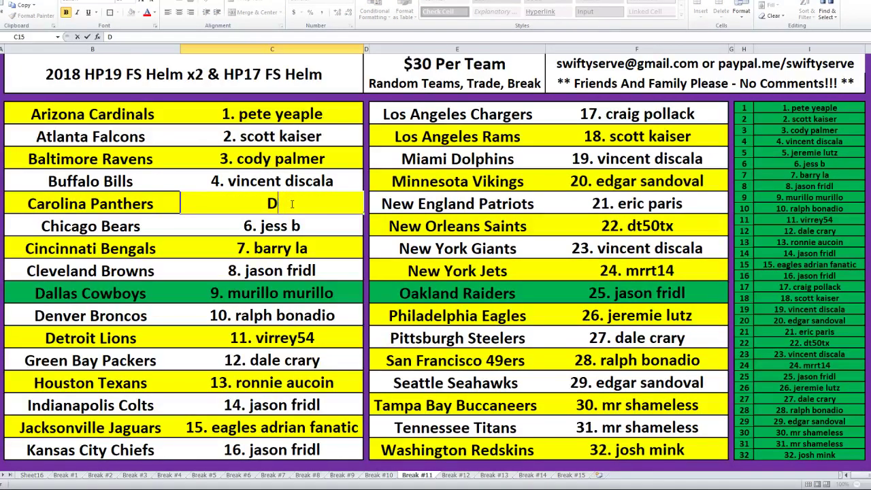
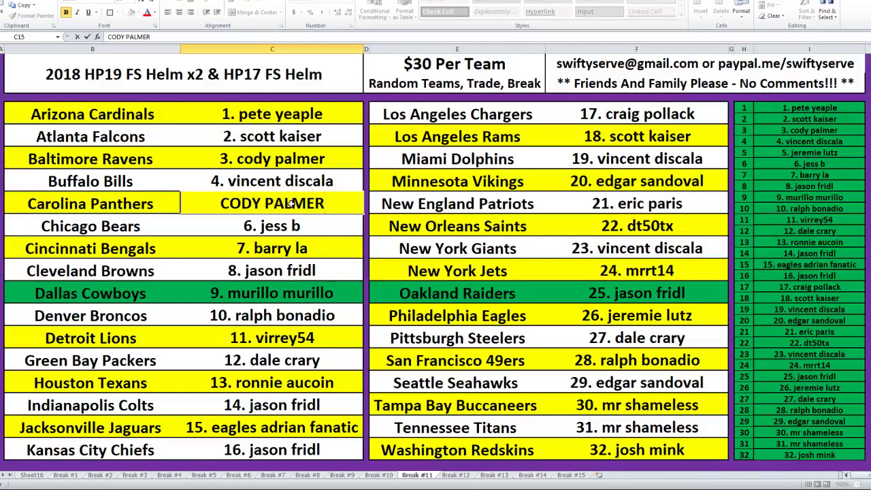
{"action": "key", "text": "Up"}
{"action": "key", "text": "Up"}
Enter the other traded buyer's name in capitals as the Baltimore Ravens owner.
{"action": "type", "text": "KER"}
{"action": "key", "text": "BackSpace"}
{"action": "key", "text": "BackSpace"}
{"action": "key", "text": "BackSpace"}
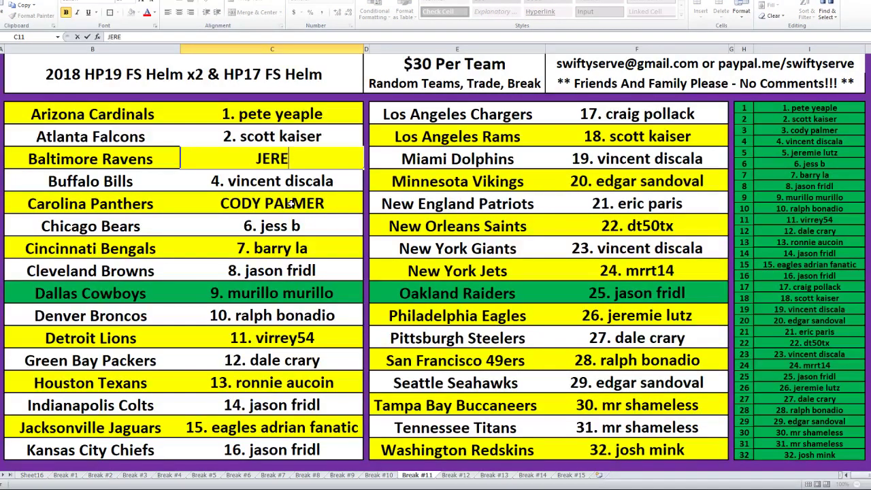
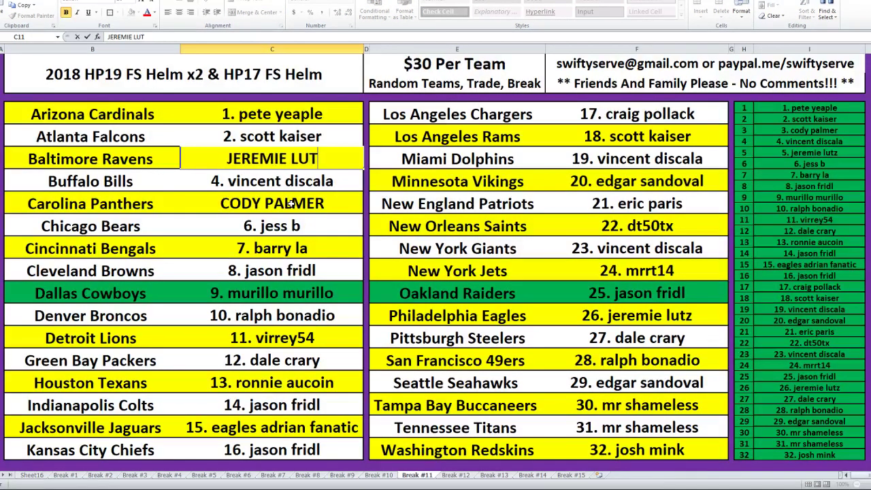
{"action": "key", "text": "Return"}
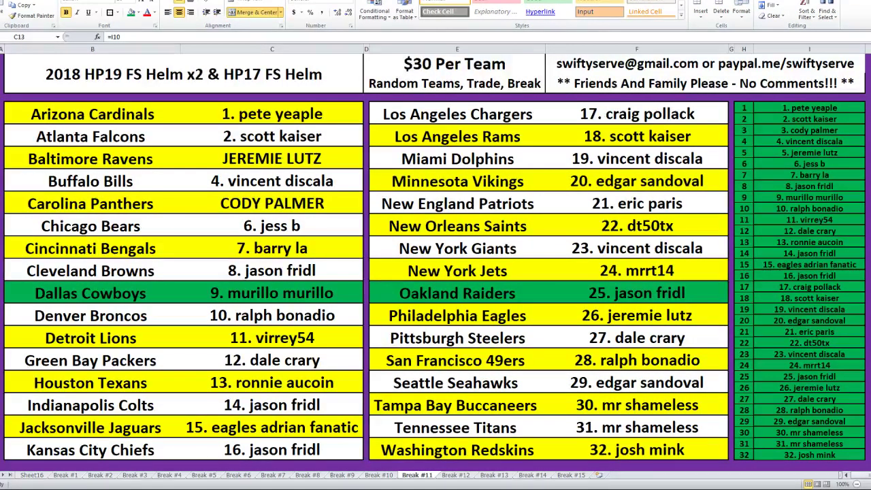
{"action": "key", "text": "alt+Tab"}
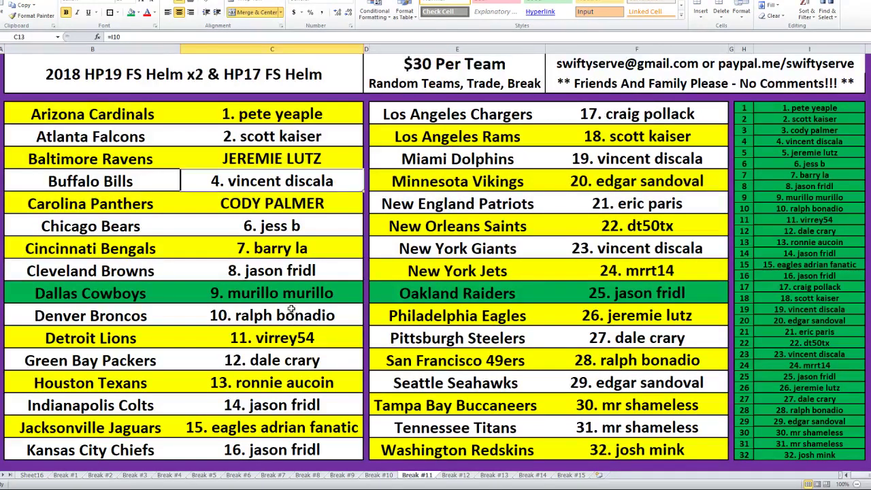
Fill the Denver Broncos (B25:C25) and San Francisco 49ers (E29:F29) rows green.
{"action": "left_click", "coordinate": [155, 317]}
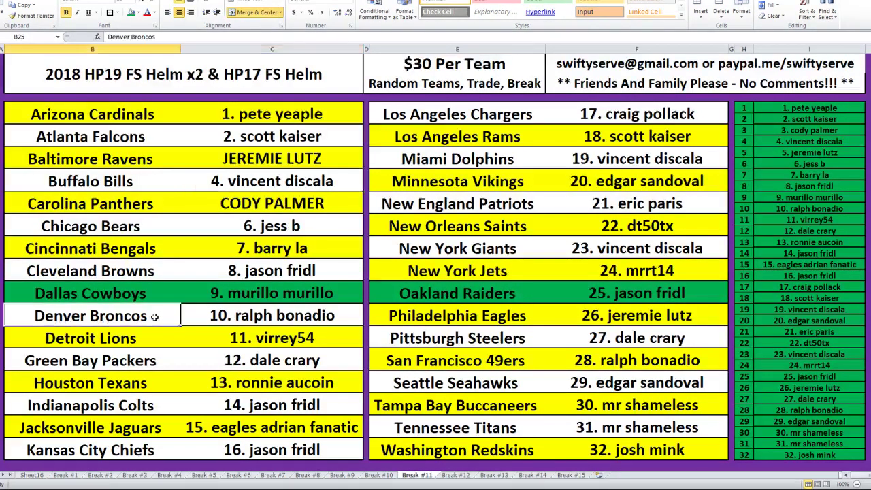
{"action": "left_click_drag", "start_coordinate": [155, 316], "coordinate": [259, 316]}
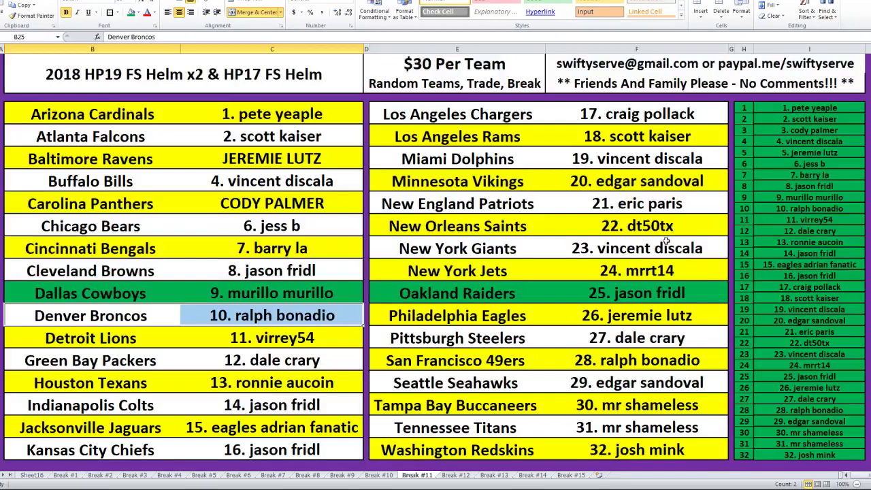
{"action": "left_click_drag", "start_coordinate": [517, 362], "coordinate": [553, 363]}
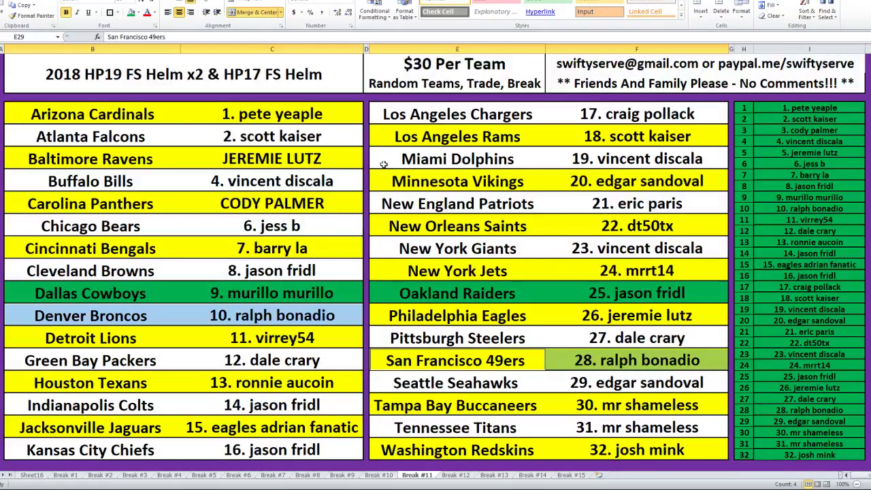
{"action": "left_click", "coordinate": [132, 13]}
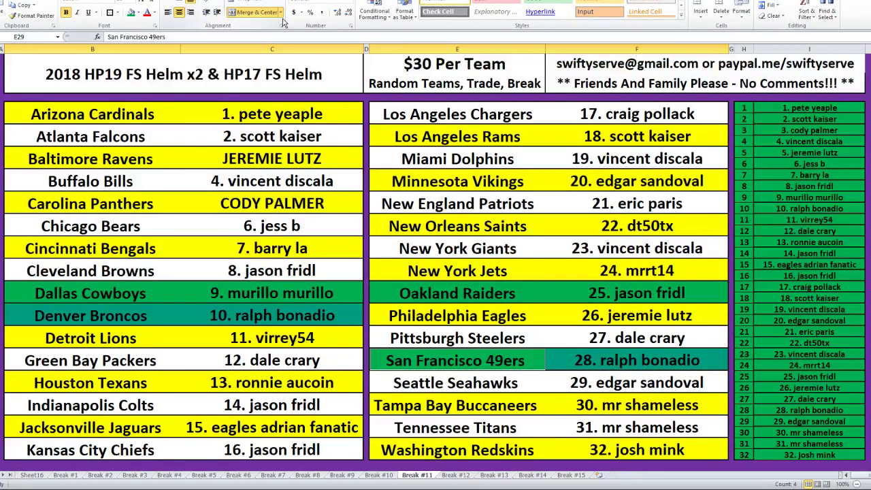
{"action": "left_click", "coordinate": [317, 117]}
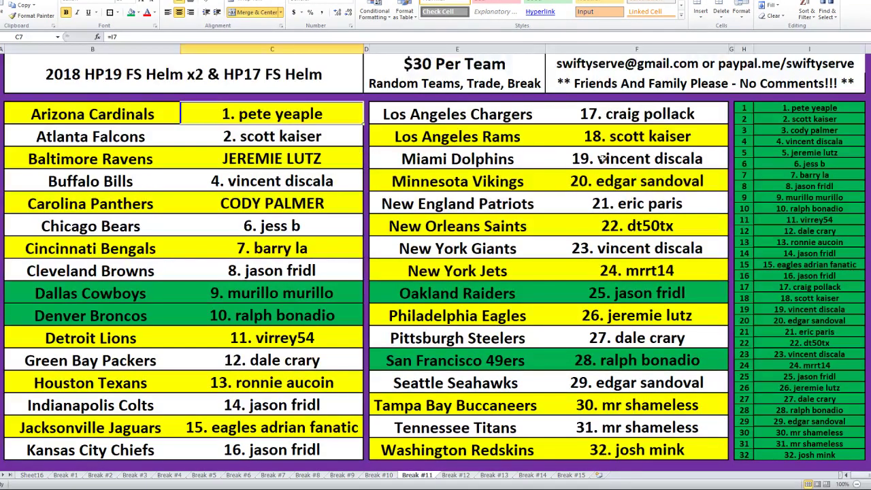
Enter traded buyers' names in capitals as the Philadelphia Eagles and Los Angeles Chargers owners.
{"action": "left_click", "coordinate": [648, 115]}
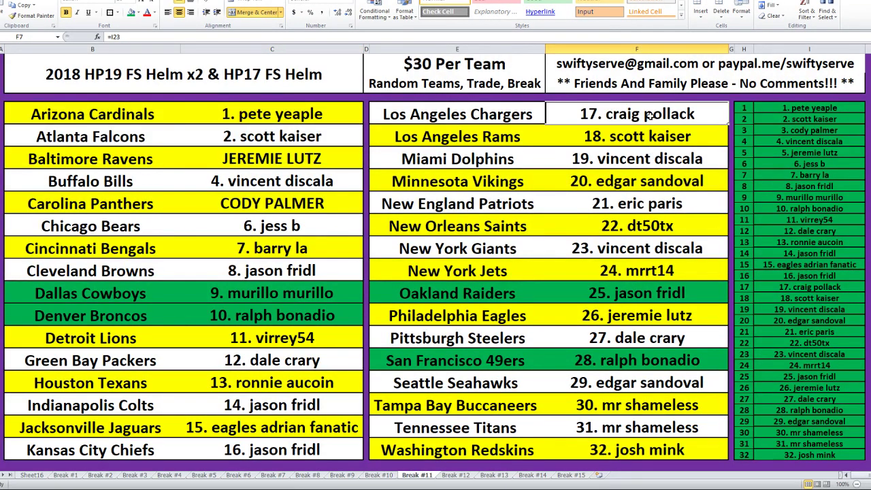
{"action": "left_click", "coordinate": [635, 321]}
{"action": "type", "text": "C"}
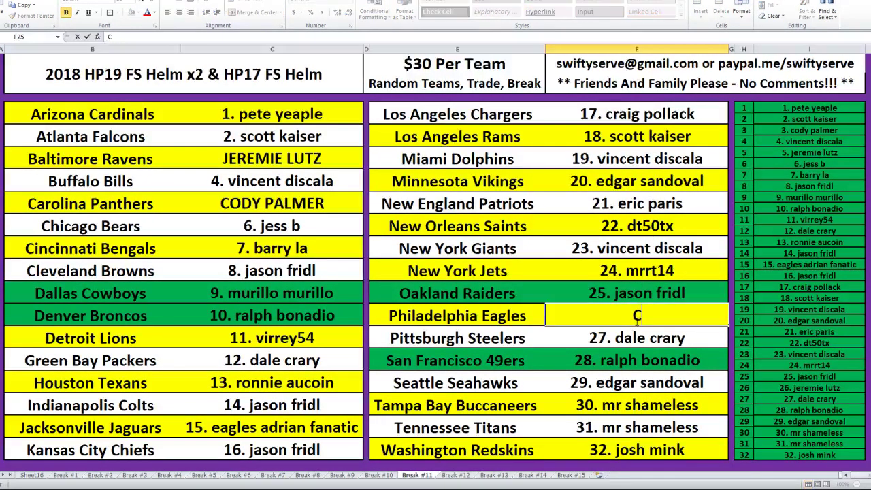
{"action": "type", "text": "RAIG PO"}
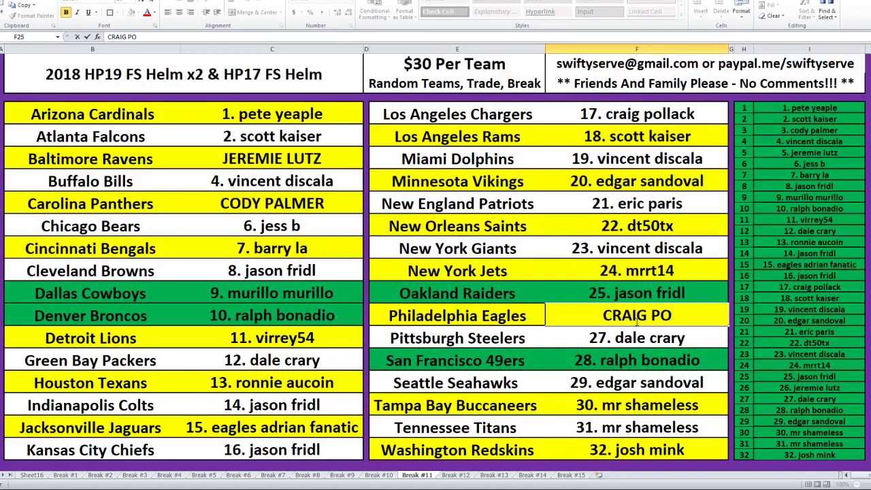
{"action": "key", "text": "Escape"}
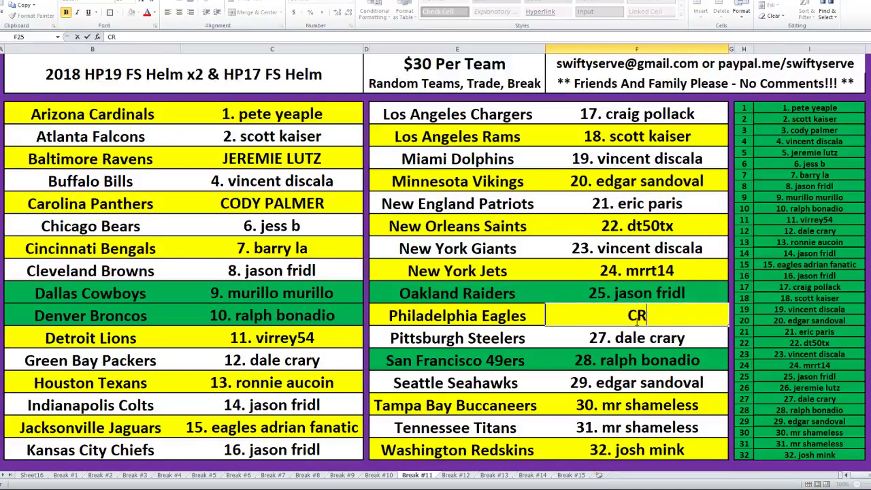
{"action": "key", "text": "Up"}
{"action": "key", "text": "Up"}
{"action": "key", "text": "Up"}
{"action": "key", "text": "Up"}
{"action": "key", "text": "Up"}
{"action": "key", "text": "Up"}
{"action": "key", "text": "Up"}
{"action": "key", "text": "Up"}
{"action": "key", "text": "Up"}
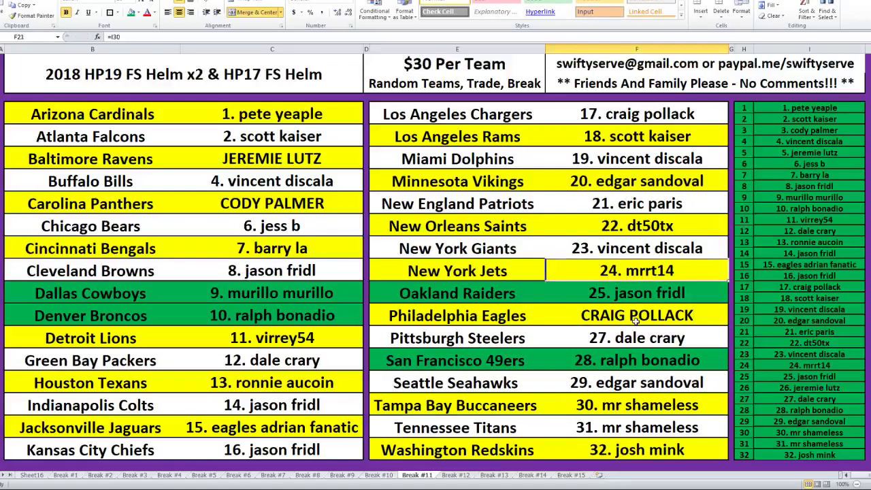
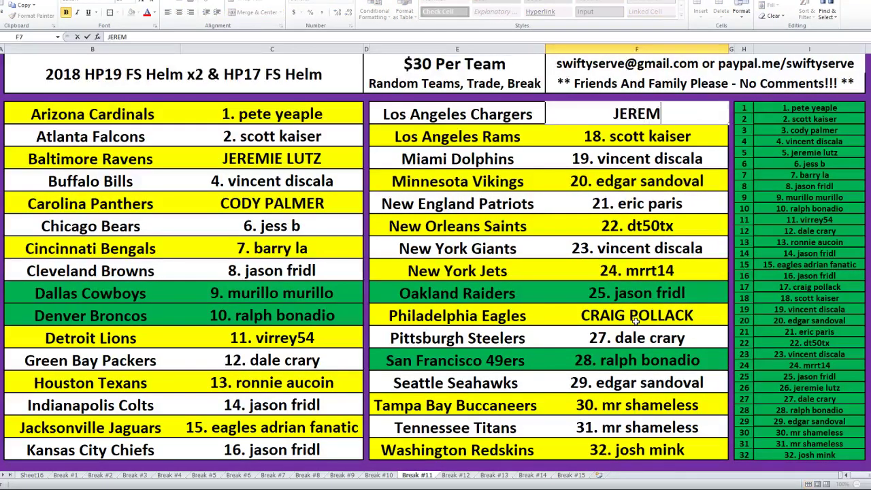
{"action": "key", "text": "Return"}
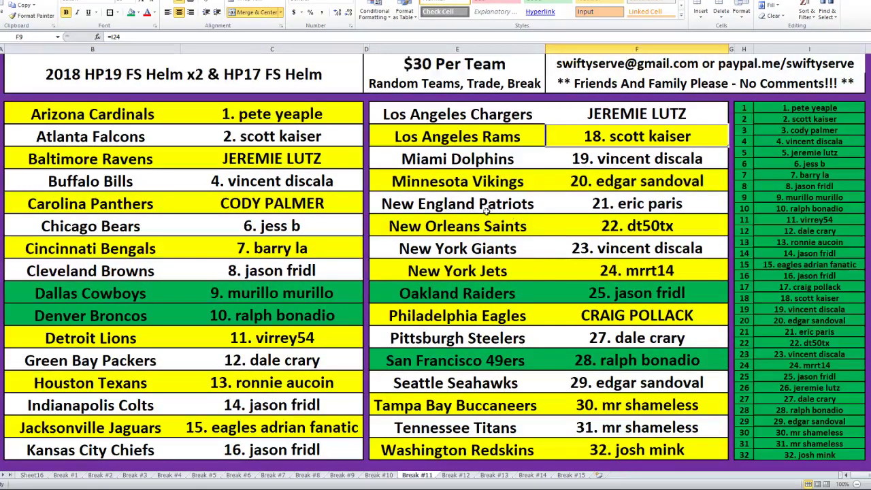
Fill the New England Patriots, Minnesota Vikings and Seattle Seahawks rows green.
{"action": "left_click_drag", "start_coordinate": [488, 208], "coordinate": [560, 205]}
{"action": "left_click", "coordinate": [131, 12]}
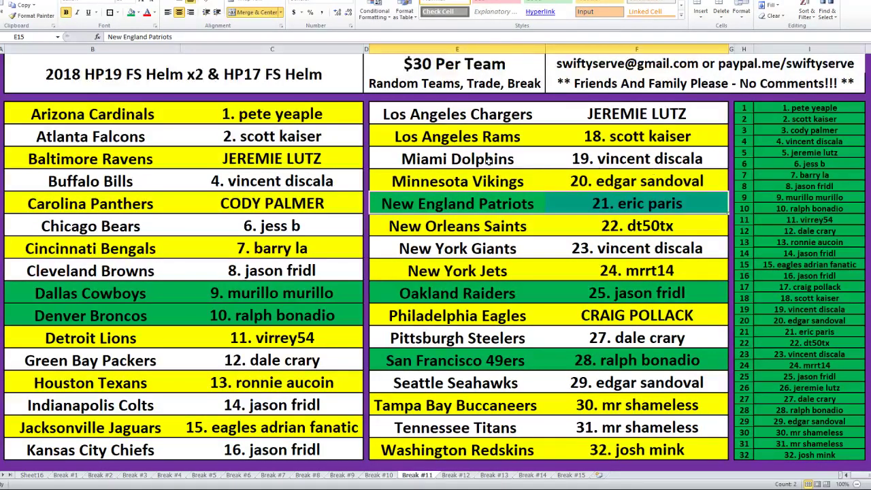
{"action": "left_click_drag", "start_coordinate": [471, 181], "coordinate": [643, 187]}
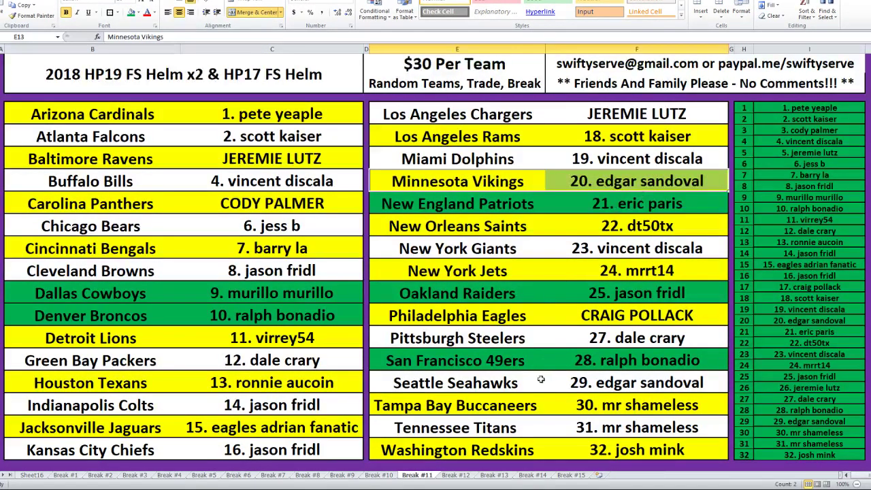
{"action": "left_click_drag", "start_coordinate": [501, 392], "coordinate": [549, 382]}
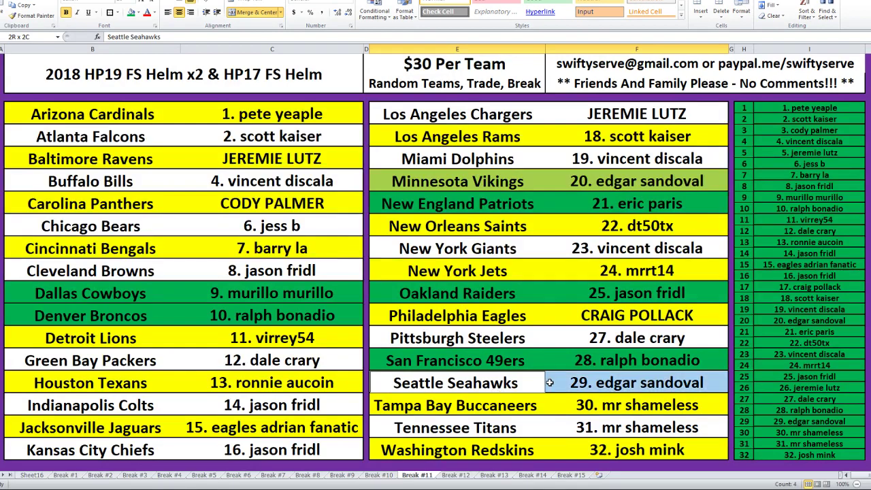
{"action": "left_click", "coordinate": [130, 12]}
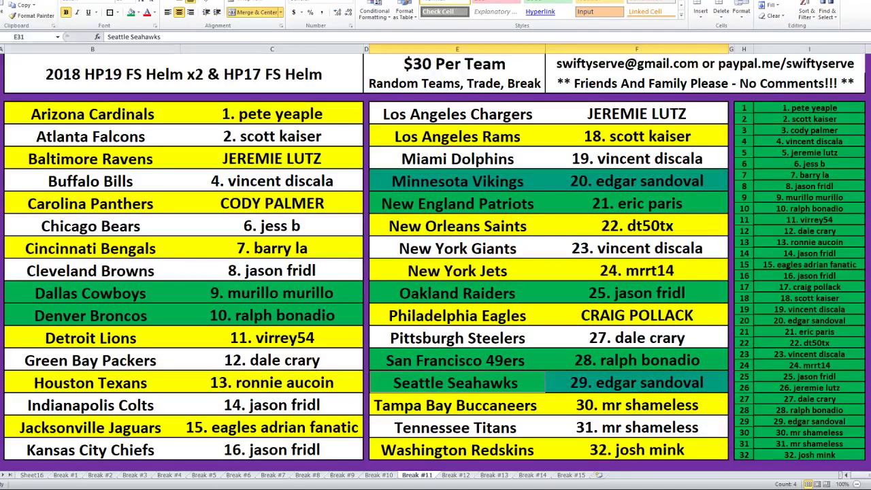
Fill the Chicago Bears and Detroit Lions rows standard green.
{"action": "left_click_drag", "start_coordinate": [119, 226], "coordinate": [260, 230]}
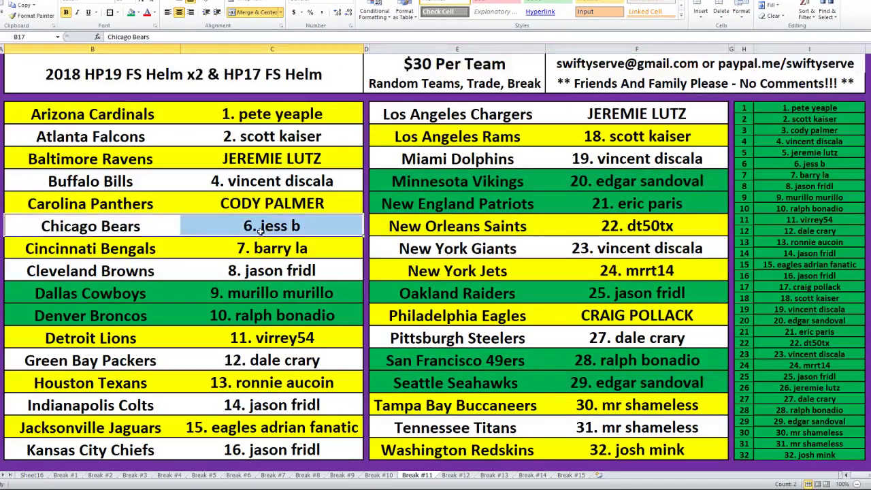
{"action": "left_click", "coordinate": [130, 13]}
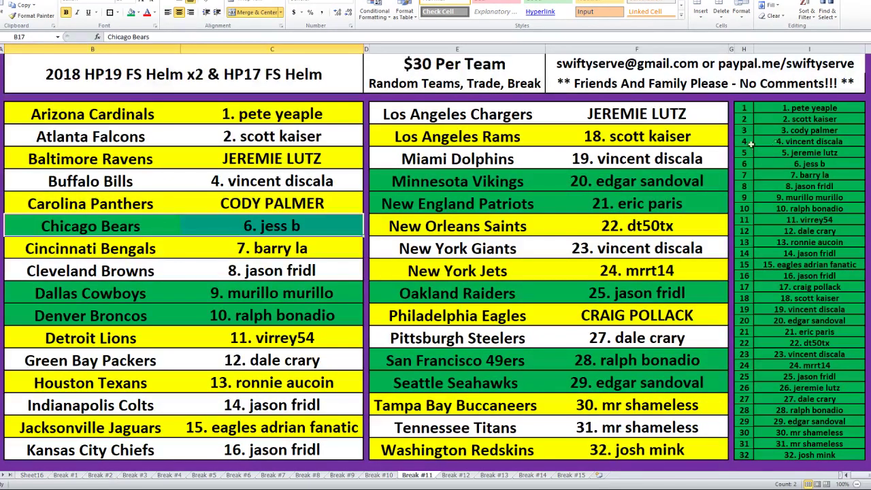
{"action": "left_click_drag", "start_coordinate": [167, 341], "coordinate": [255, 343]}
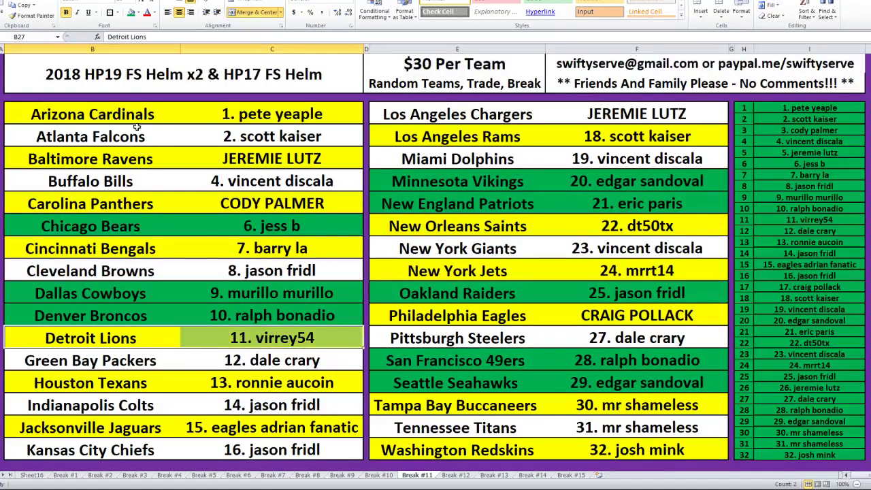
{"action": "left_click", "coordinate": [138, 12]}
{"action": "left_click", "coordinate": [171, 83]}
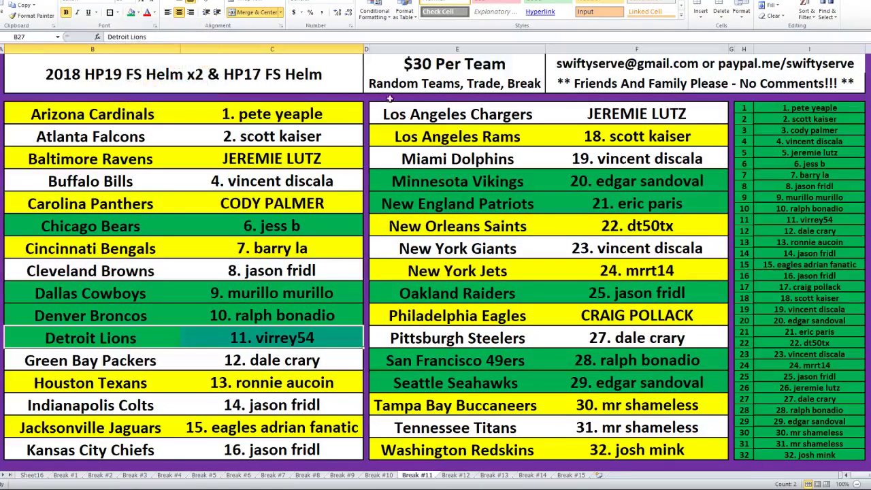
{"action": "left_click", "coordinate": [325, 79]}
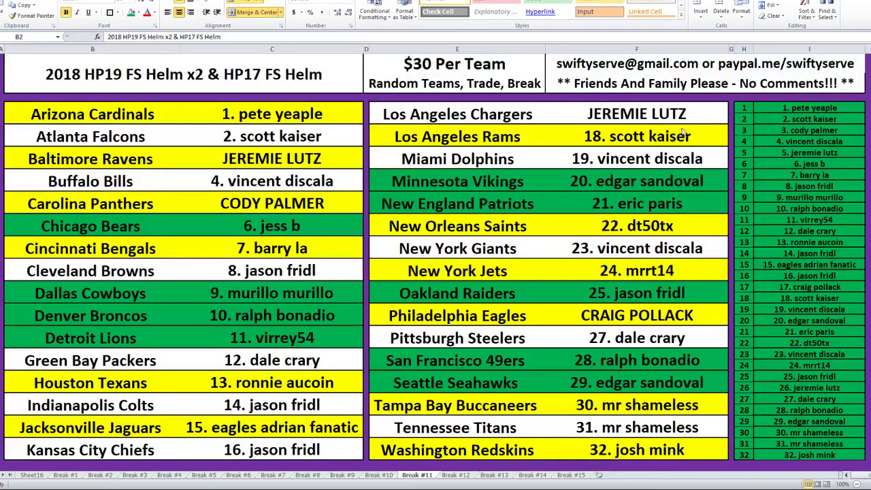
Retype the Philadelphia Eagles and Los Angeles Chargers owner names in capitals, swapping the two buyers.
{"action": "left_click", "coordinate": [659, 315]}
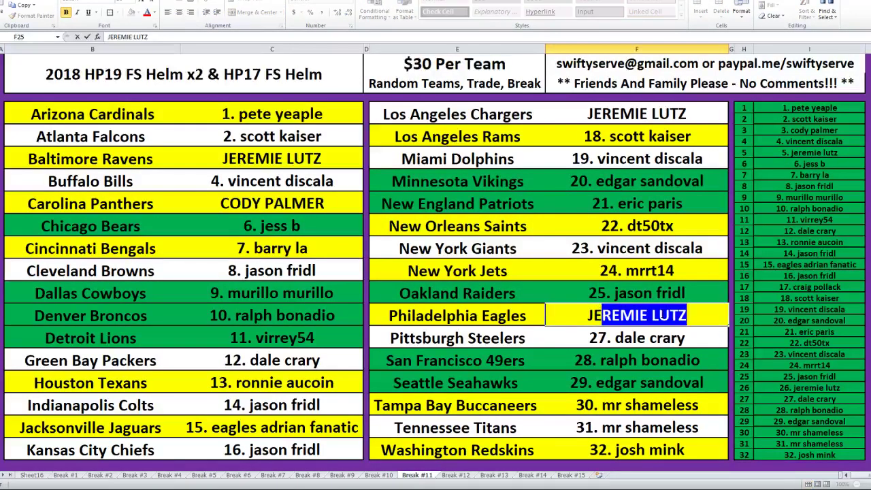
{"action": "key", "text": "Up"}
{"action": "key", "text": "Up"}
{"action": "key", "text": "Up"}
{"action": "key", "text": "Up"}
{"action": "key", "text": "Up"}
{"action": "key", "text": "Up"}
{"action": "key", "text": "Up"}
{"action": "key", "text": "Up"}
{"action": "key", "text": "Up"}
{"action": "key", "text": "Up"}
{"action": "key", "text": "Up"}
{"action": "key", "text": "Up"}
{"action": "key", "text": "Up"}
{"action": "key", "text": "Up"}
{"action": "key", "text": "Up"}
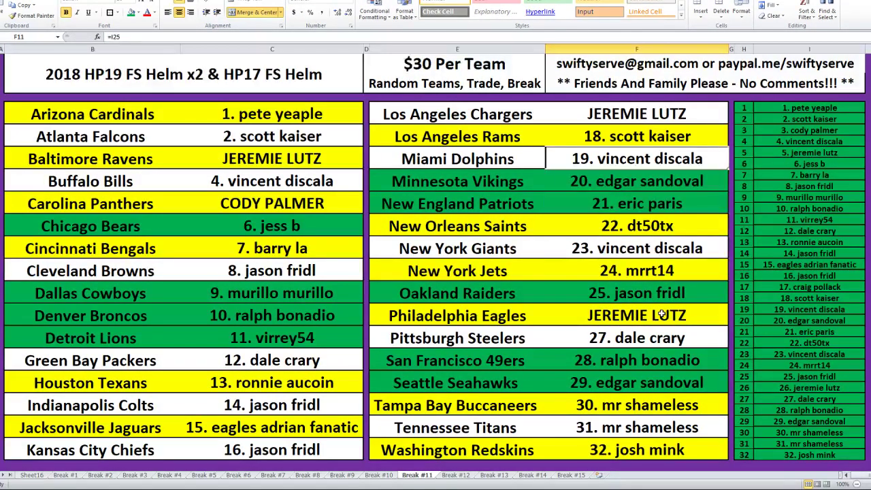
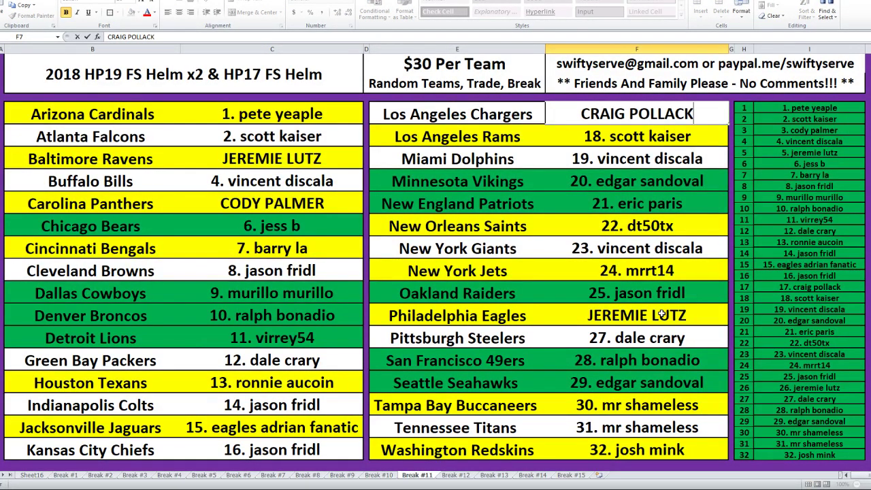
{"action": "key", "text": "Return"}
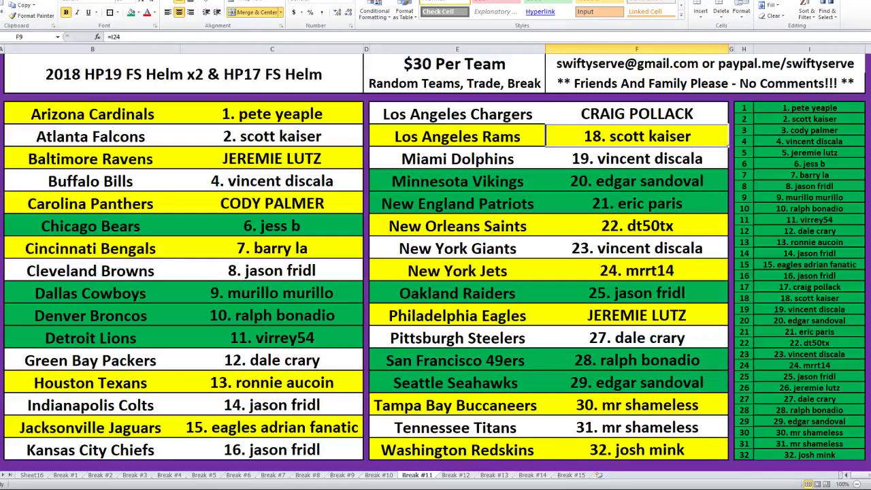
{"action": "scroll", "coordinate": [434, 262], "scroll_direction": "up", "scroll_amount": 1}
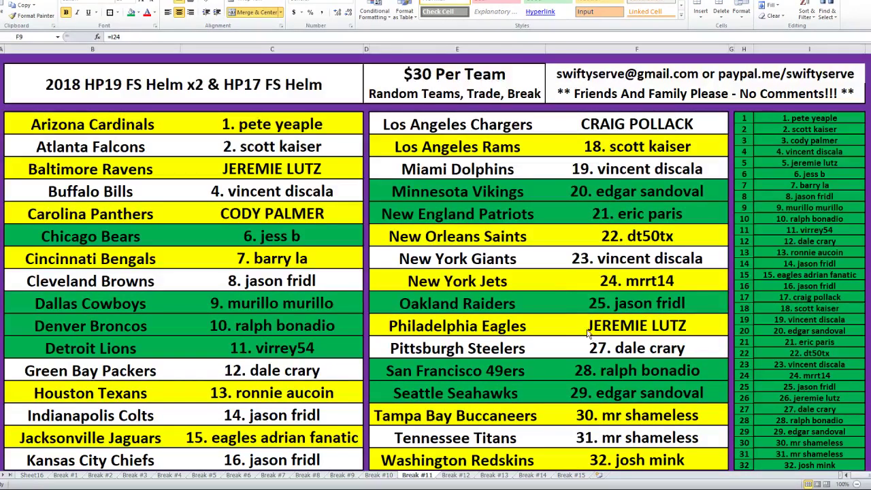
Enter the traded owner names in capitals for the Washington Redskins and Philadelphia Eagles cells.
{"action": "left_click", "coordinate": [658, 327]}
{"action": "left_click", "coordinate": [655, 461]}
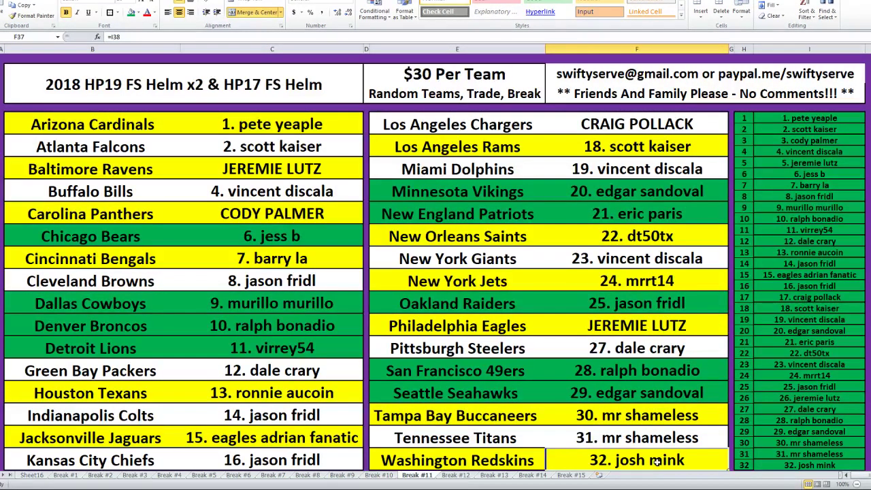
{"action": "key", "text": "Up"}
{"action": "key", "text": "Up"}
{"action": "key", "text": "Up"}
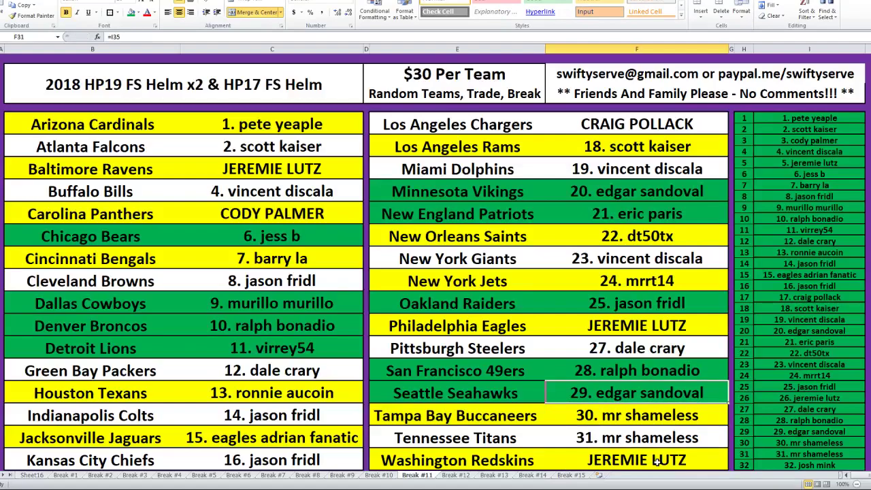
{"action": "key", "text": "Up"}
{"action": "key", "text": "Up"}
{"action": "key", "text": "Up"}
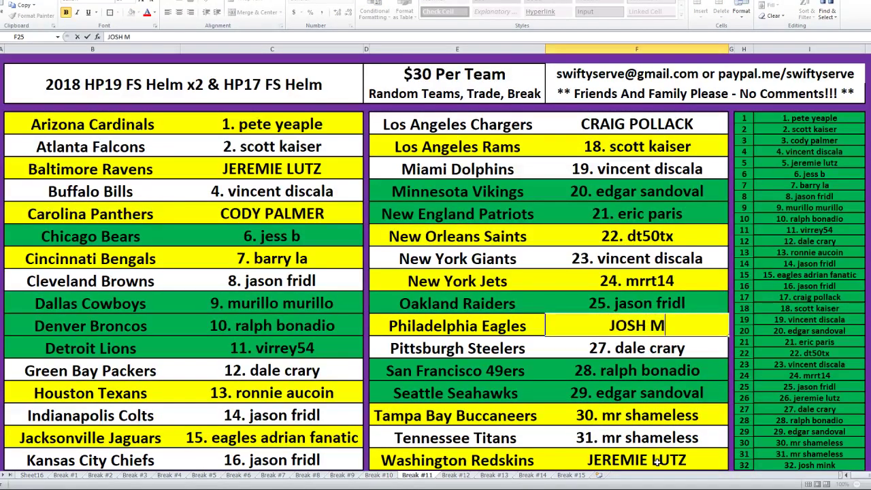
{"action": "key", "text": "Return"}
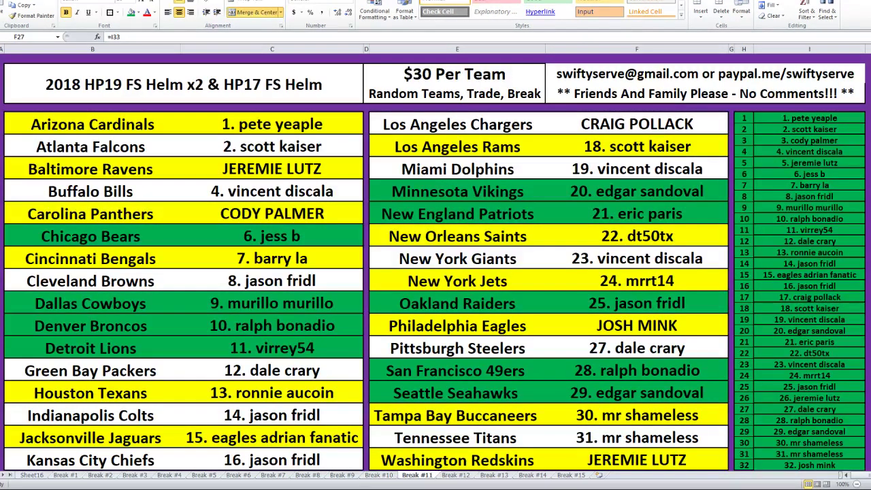
Swap the Chargers and Eagles owner names in capitals again, then fill the Chargers row E7:F7 green.
{"action": "left_click", "coordinate": [652, 120]}
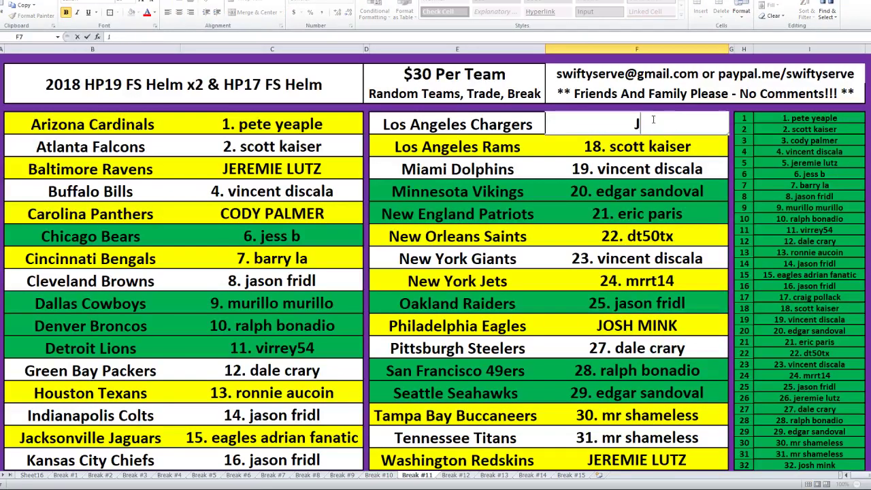
{"action": "key", "text": "Return"}
{"action": "key", "text": "Down"}
{"action": "key", "text": "Down"}
{"action": "key", "text": "Down"}
{"action": "key", "text": "Down"}
{"action": "key", "text": "Down"}
{"action": "key", "text": "Down"}
{"action": "key", "text": "Down"}
{"action": "key", "text": "Down"}
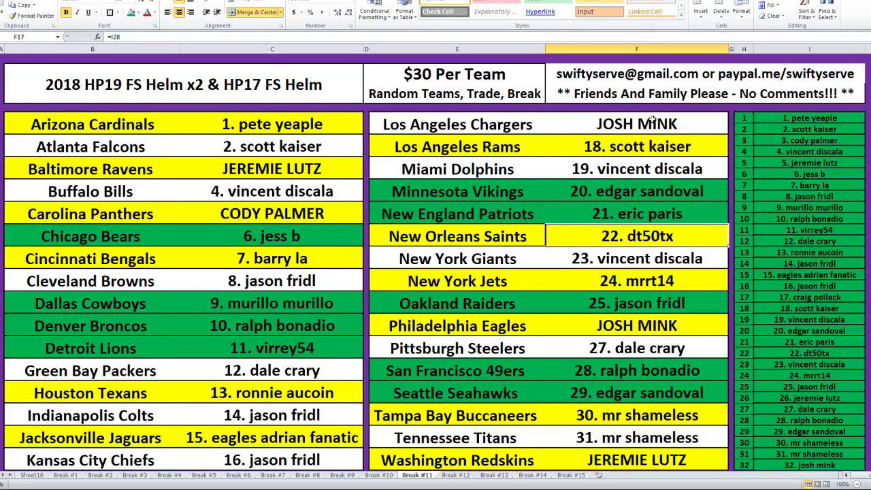
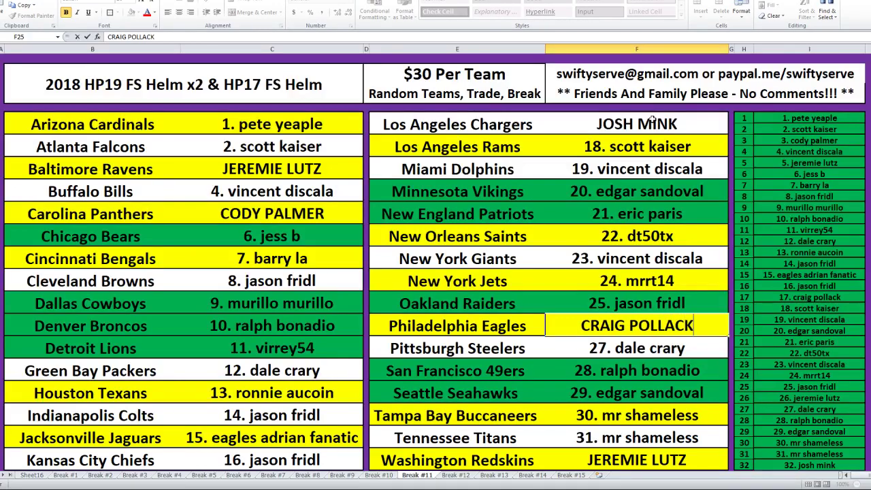
{"action": "key", "text": "Return"}
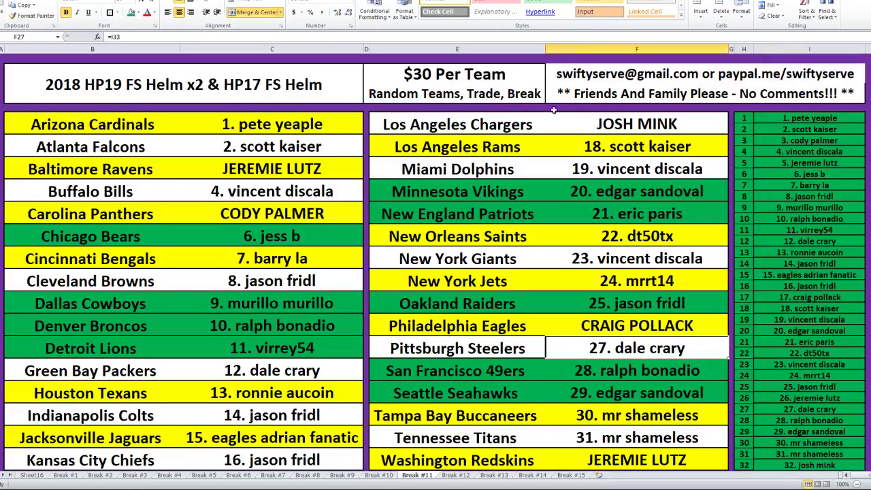
{"action": "left_click_drag", "start_coordinate": [537, 122], "coordinate": [612, 124]}
{"action": "left_click", "coordinate": [130, 12]}
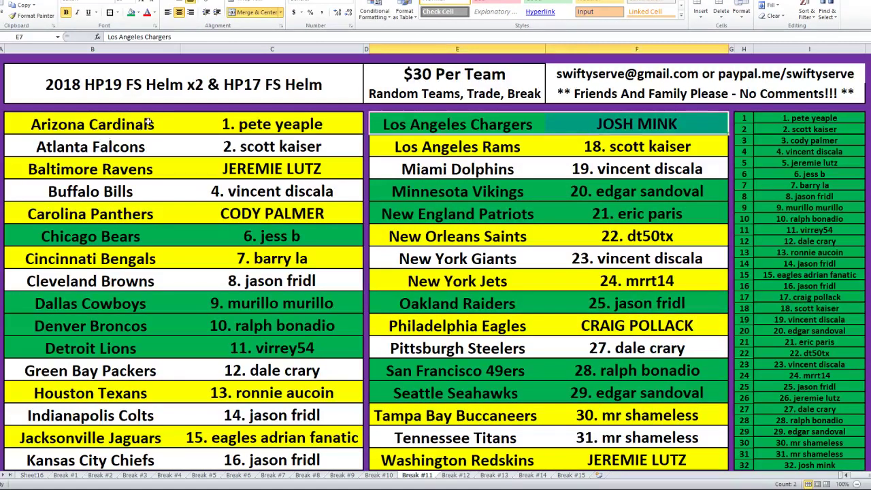
Fill both team tables, B7:C22 and E7:F22, solid green so all 32 teams are marked.
{"action": "left_click_drag", "start_coordinate": [144, 122], "coordinate": [262, 454]}
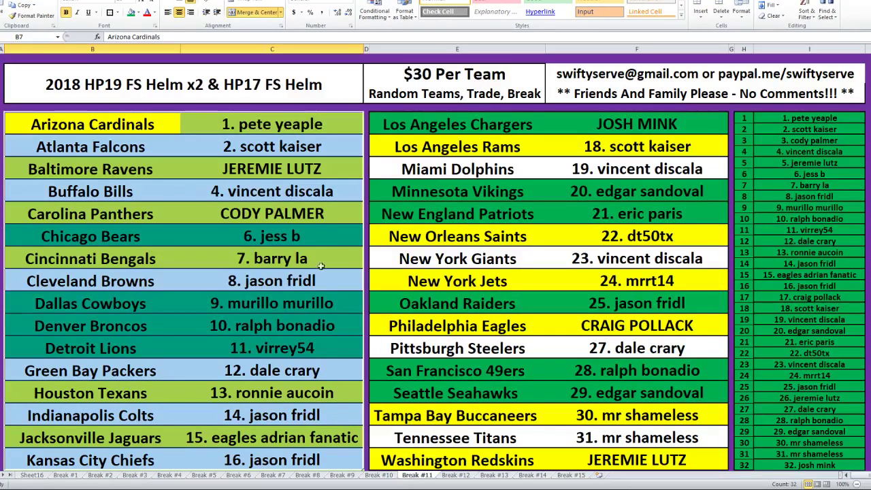
{"action": "mouse_move", "coordinate": [528, 126]}
{"action": "left_mouse_down"}
{"action": "mouse_move", "coordinate": [564, 350]}
{"action": "mouse_move", "coordinate": [595, 454]}
{"action": "left_mouse_up"}
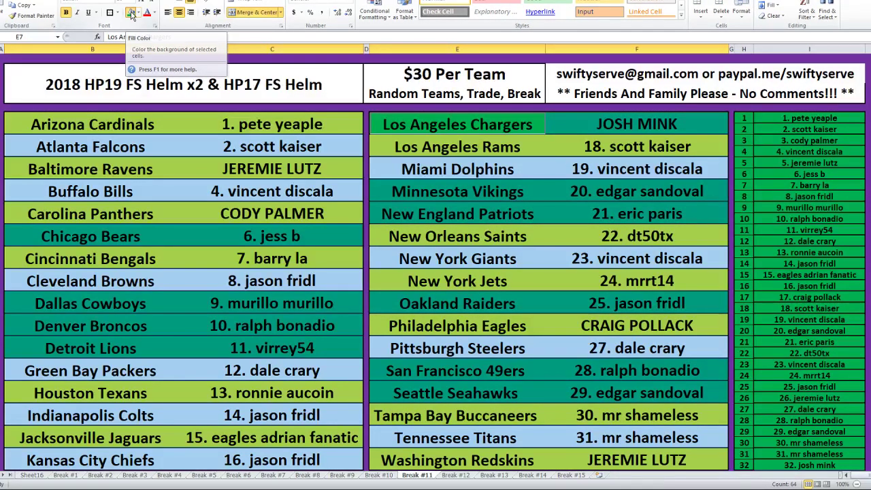
{"action": "left_click", "coordinate": [132, 15]}
{"action": "left_click", "coordinate": [295, 75]}
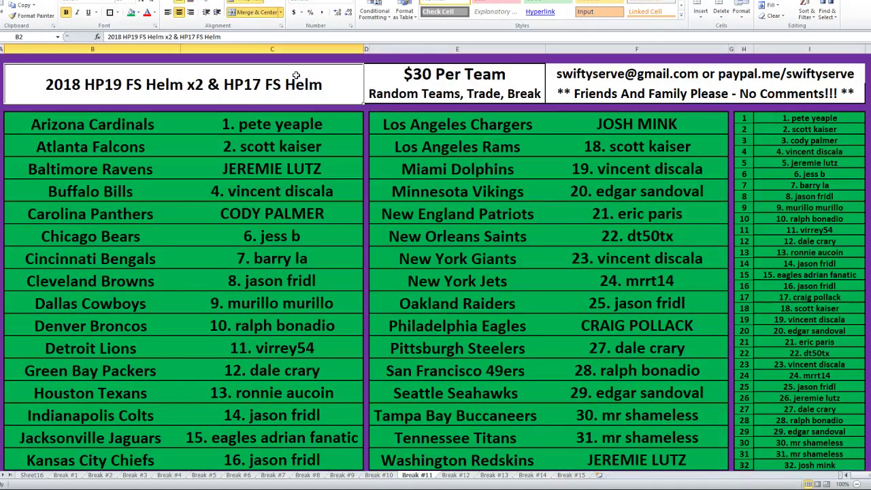
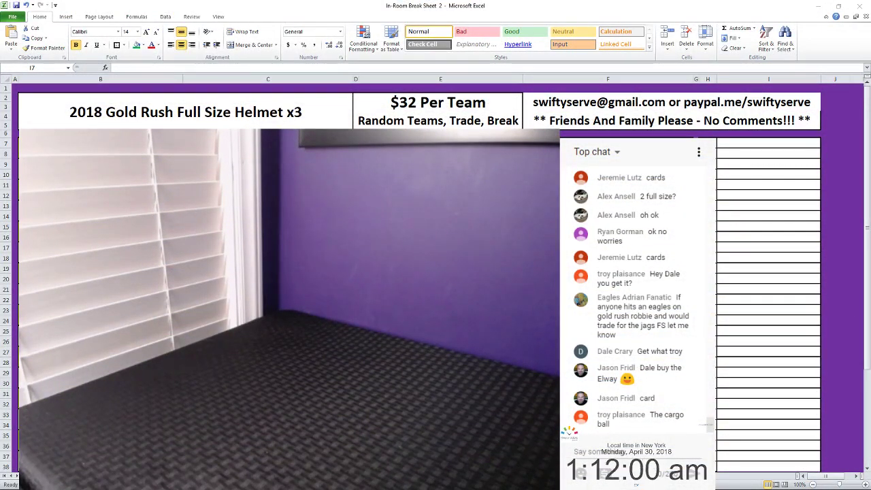
Enter buyer names for spots 1–6 down column I, starting at I7, accepting AutoComplete for repeats.
{"action": "left_click", "coordinate": [777, 144]}
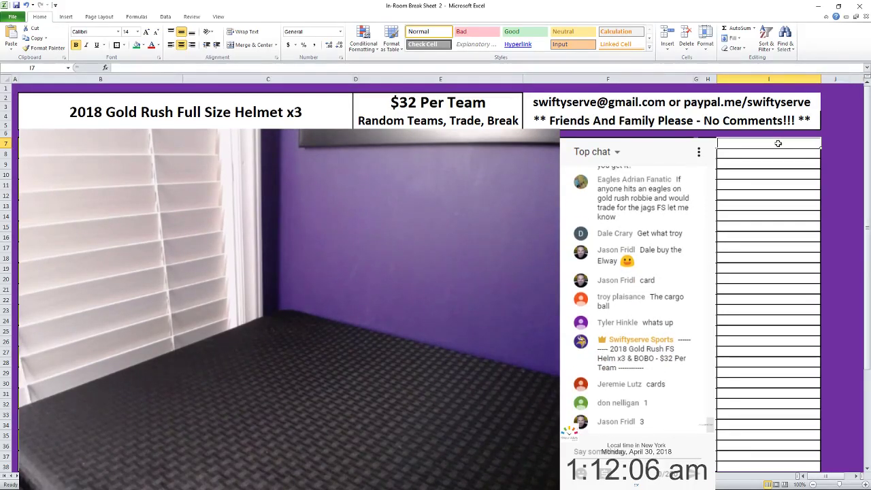
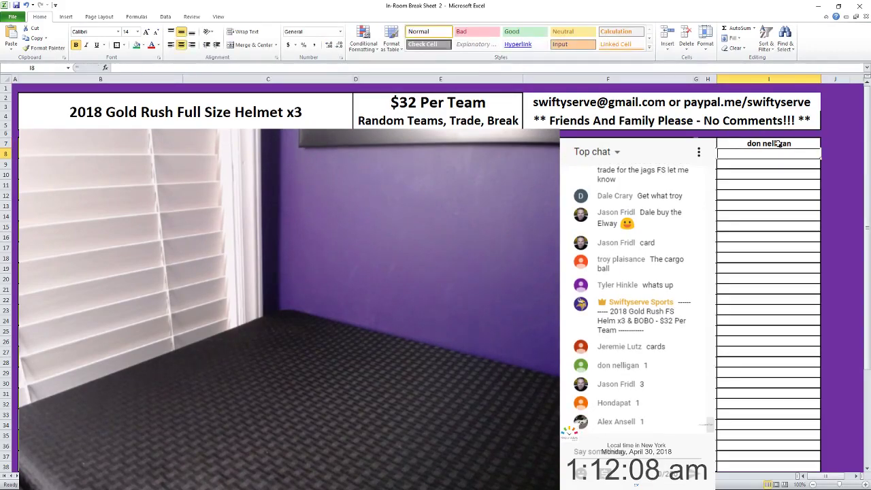
{"action": "key", "text": "Return"}
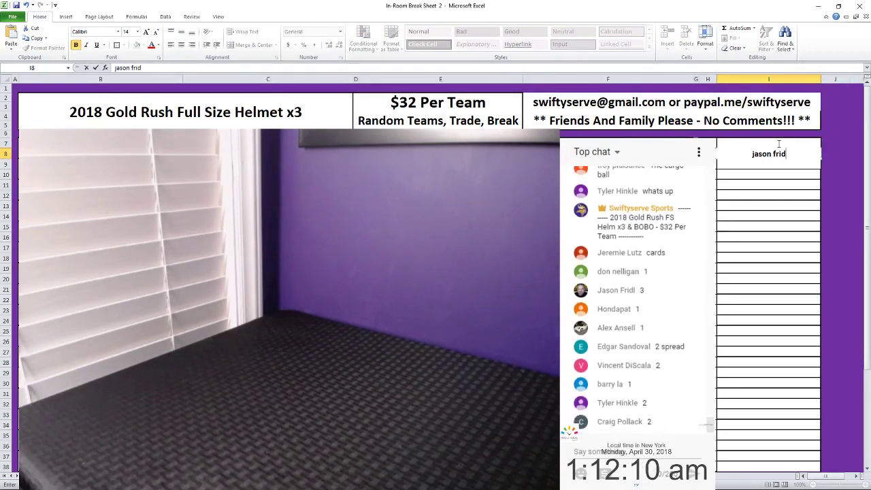
{"action": "key", "text": "Return"}
{"action": "key", "text": "Return"}
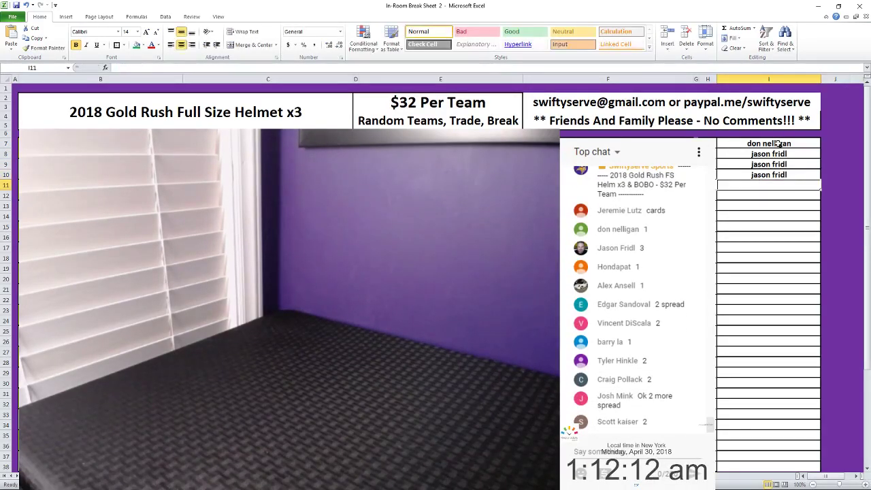
{"action": "type", "text": "honda"}
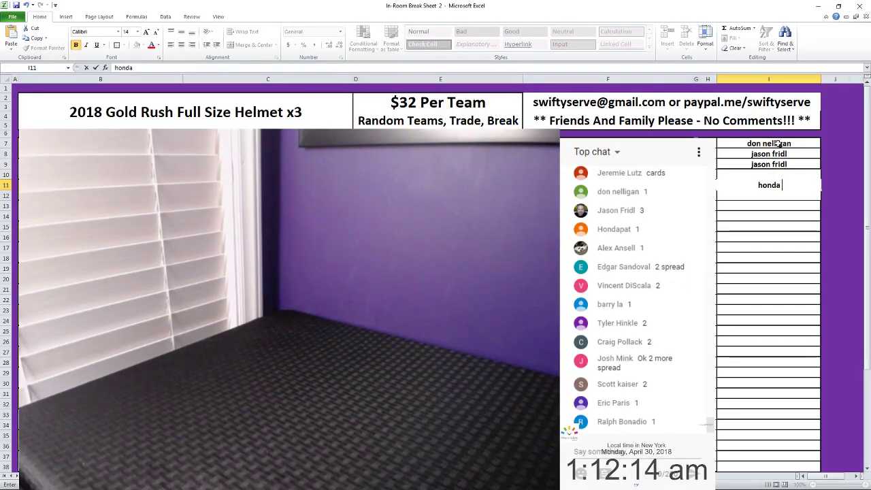
{"action": "key", "text": "Return"}
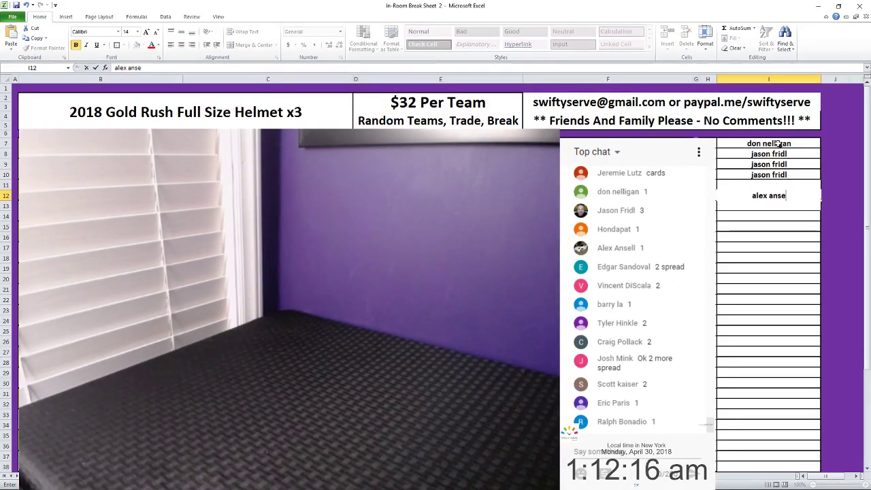
{"action": "key", "text": "Return"}
Fill spot 7 with its buyer and enter the repeat buyer in spot 17.
{"action": "key", "text": "alt+Tab"}
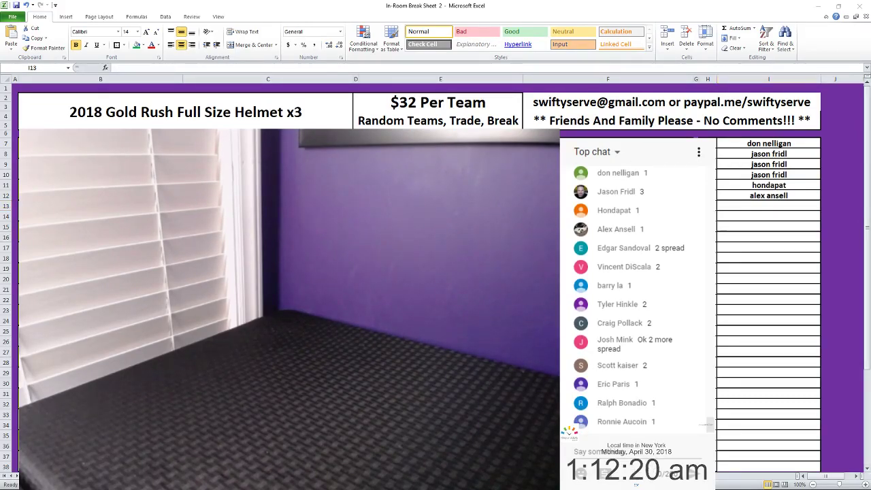
{"action": "left_click", "coordinate": [778, 207]}
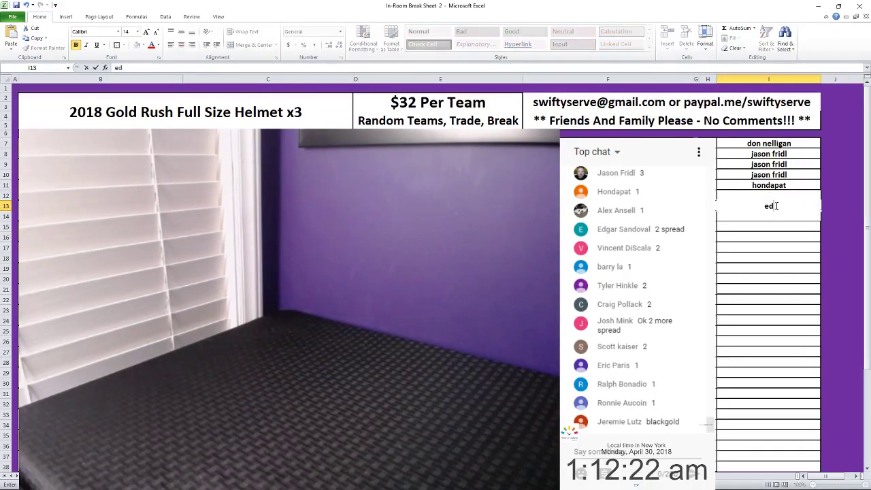
{"action": "key", "text": "Return"}
{"action": "key", "text": "Return"}
{"action": "key", "text": "Return"}
{"action": "key", "text": "Return"}
{"action": "key", "text": "Return"}
{"action": "key", "text": "Return"}
{"action": "key", "text": "Return"}
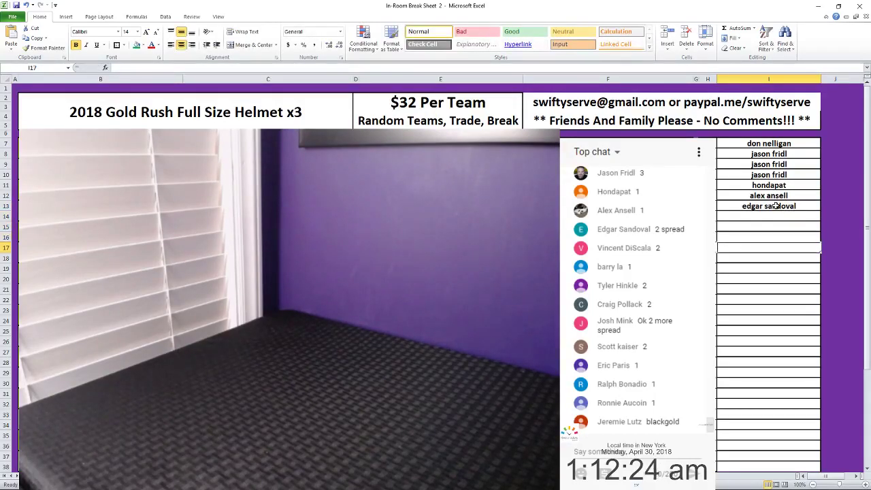
{"action": "key", "text": "Down"}
{"action": "key", "text": "Down"}
{"action": "key", "text": "Down"}
{"action": "key", "text": "Return"}
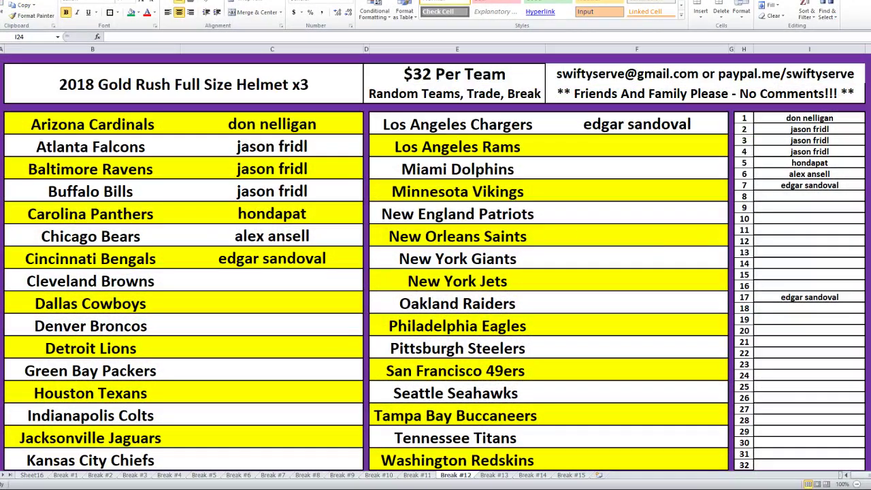
Enter buyers for spots 8–12, reusing autocompleted names for the repeats in spots 9 and 12.
{"action": "left_click", "coordinate": [838, 198]}
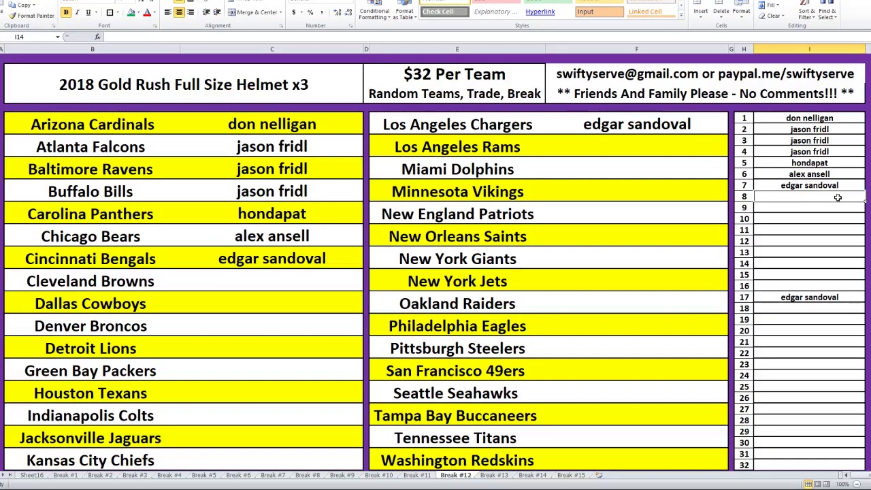
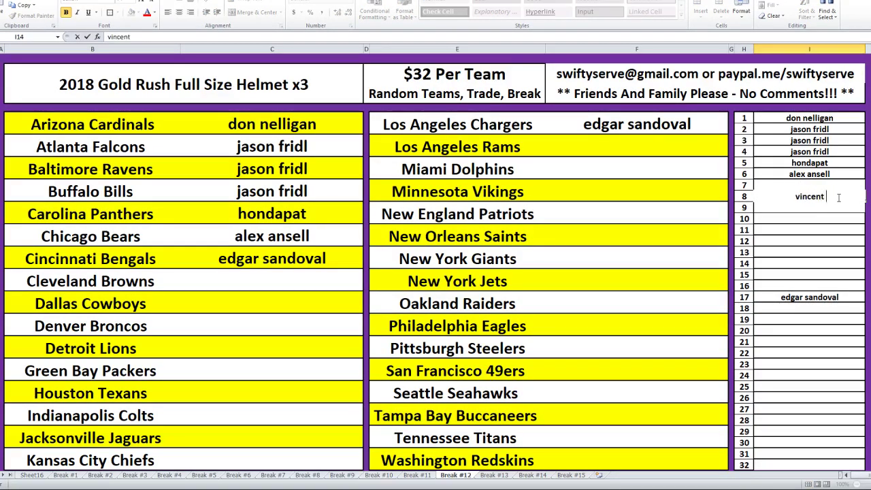
{"action": "key", "text": "Return"}
{"action": "type", "text": "vinc"}
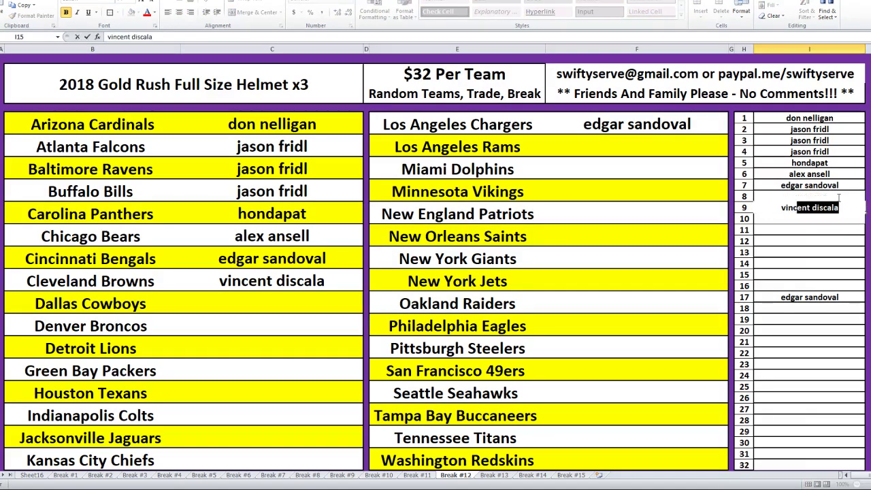
{"action": "key", "text": "Return"}
{"action": "type", "text": "barry la"}
{"action": "key", "text": "Return"}
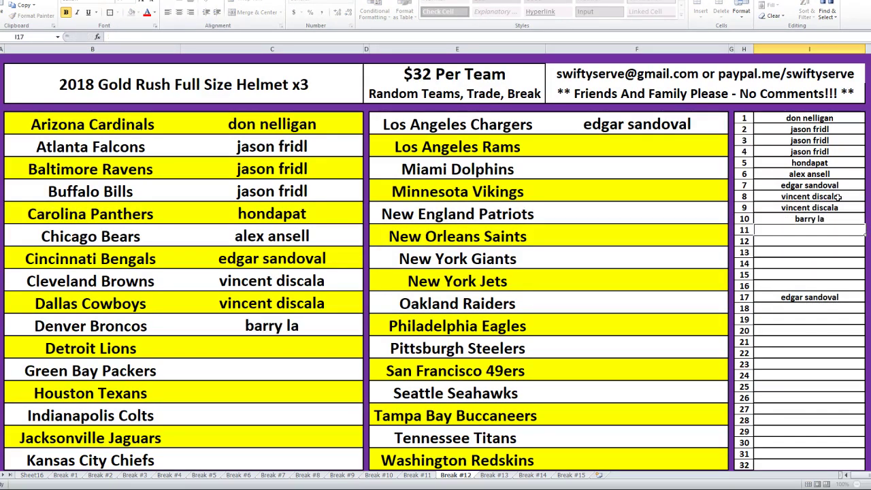
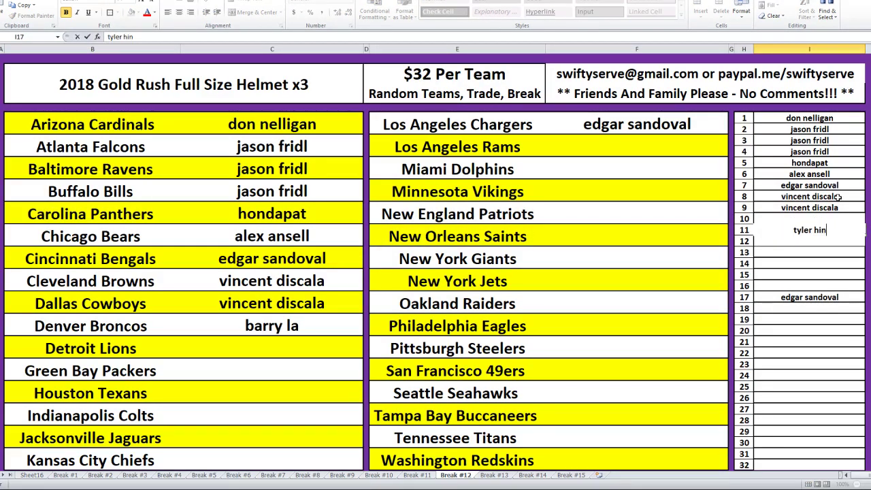
{"action": "key", "text": "Return"}
{"action": "key", "text": "Return"}
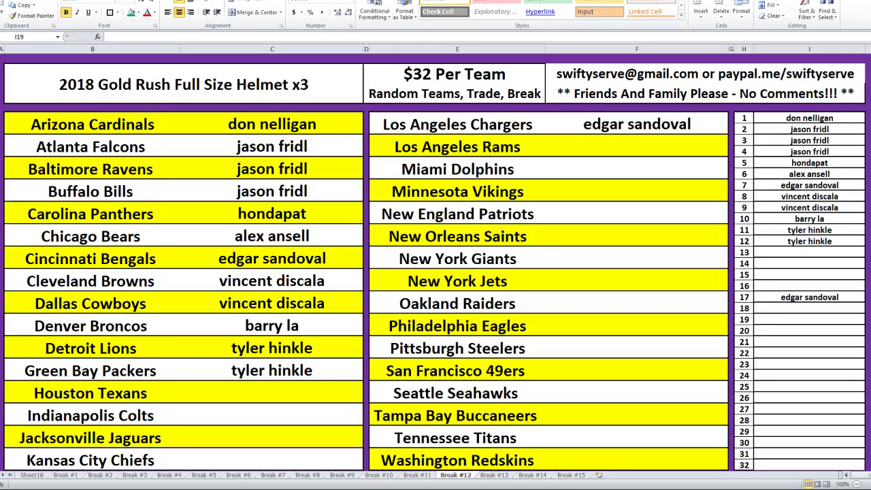
Enter buyers for spots 13–15, and give spot 22 the same buyer as spot 15.
{"action": "left_click", "coordinate": [820, 252]}
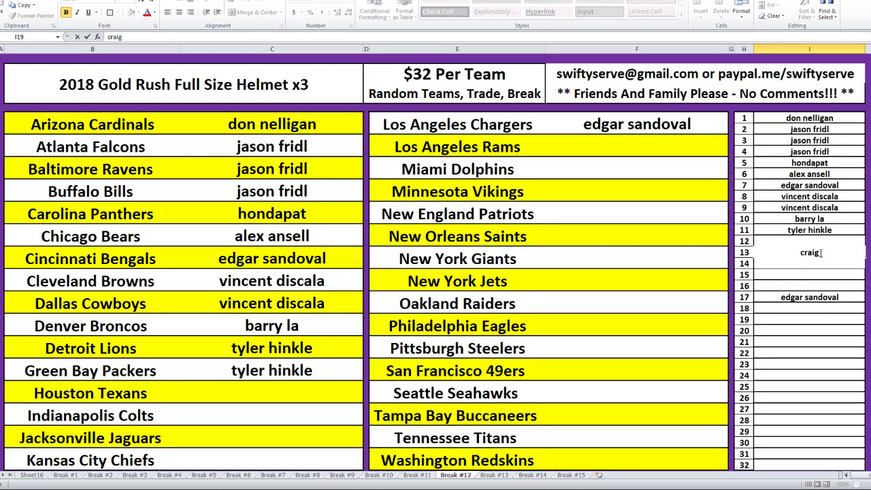
{"action": "key", "text": "Return"}
{"action": "type", "text": "cra"}
{"action": "key", "text": "Return"}
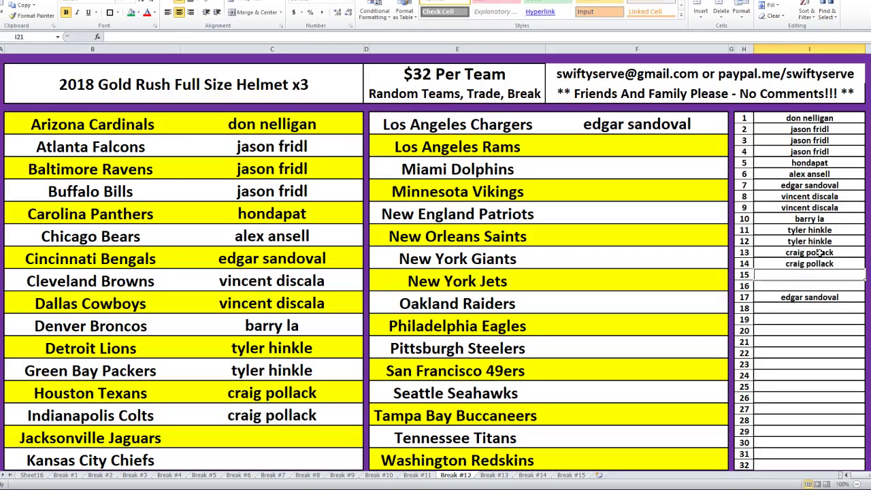
{"action": "key", "text": "Return"}
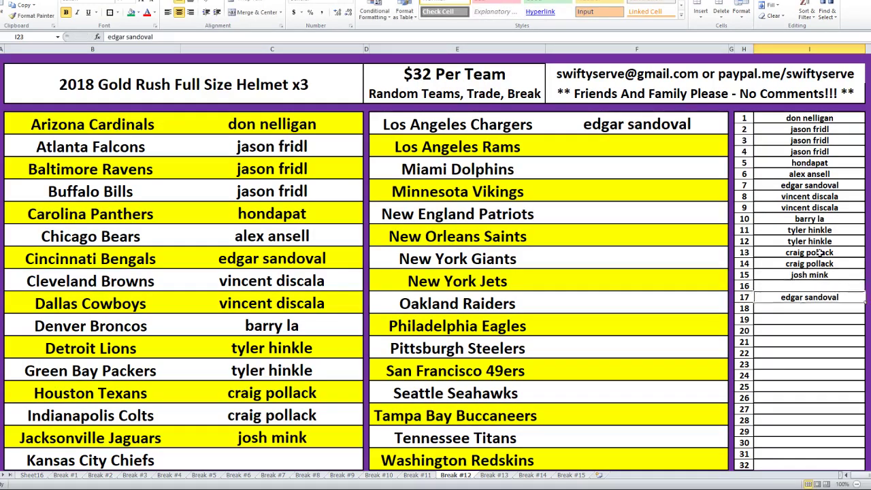
{"action": "key", "text": "Down"}
{"action": "key", "text": "Down"}
{"action": "key", "text": "Down"}
{"action": "key", "text": "Down"}
{"action": "key", "text": "Down"}
{"action": "key", "text": "Down"}
{"action": "type", "text": "jo"}
{"action": "key", "text": "Return"}
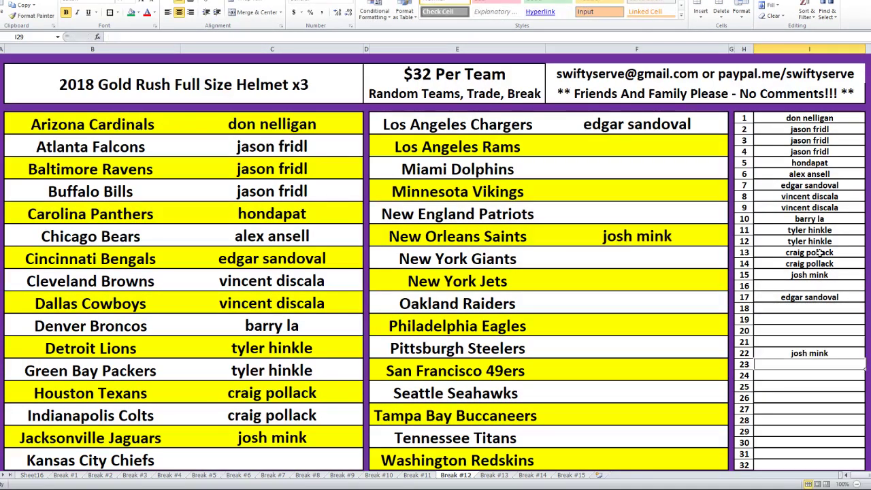
Fill spots 16–18 with their buyers, accepting autocompleted repeat names.
{"action": "key", "text": "Up"}
{"action": "key", "text": "Up"}
{"action": "key", "text": "Up"}
{"action": "key", "text": "Up"}
{"action": "key", "text": "Up"}
{"action": "key", "text": "Up"}
{"action": "key", "text": "Up"}
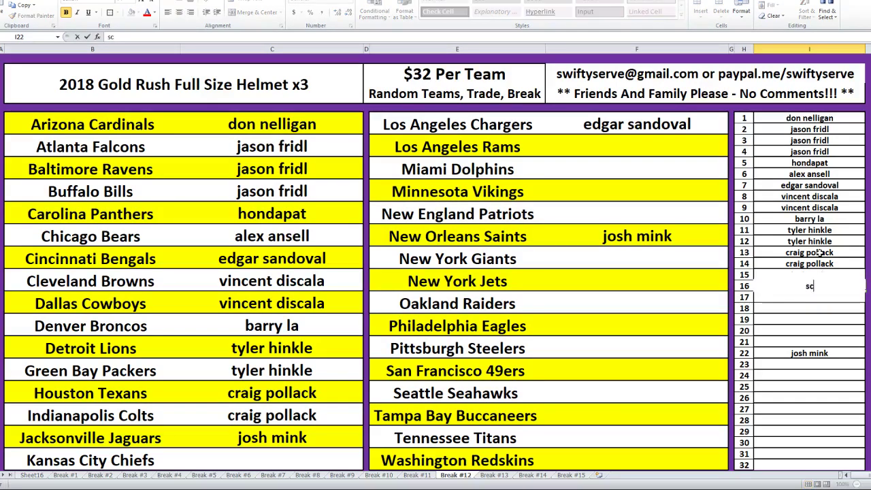
{"action": "key", "text": "Return"}
{"action": "key", "text": "Return"}
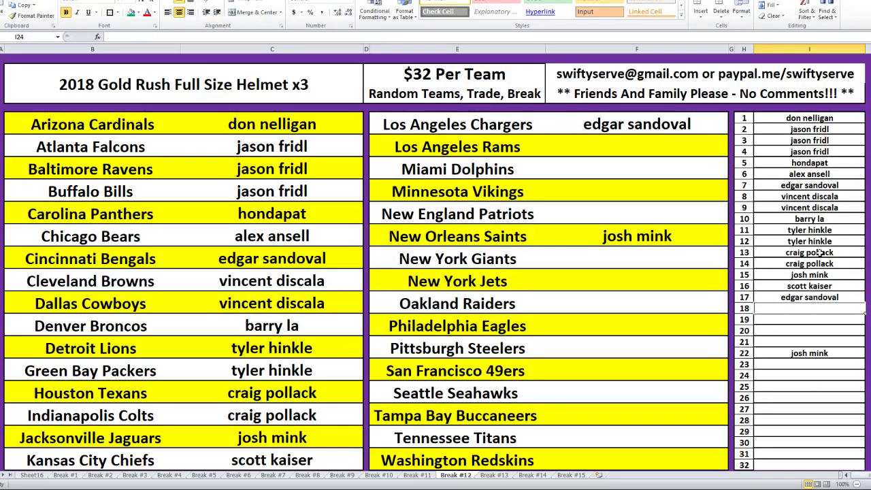
{"action": "key", "text": "Return"}
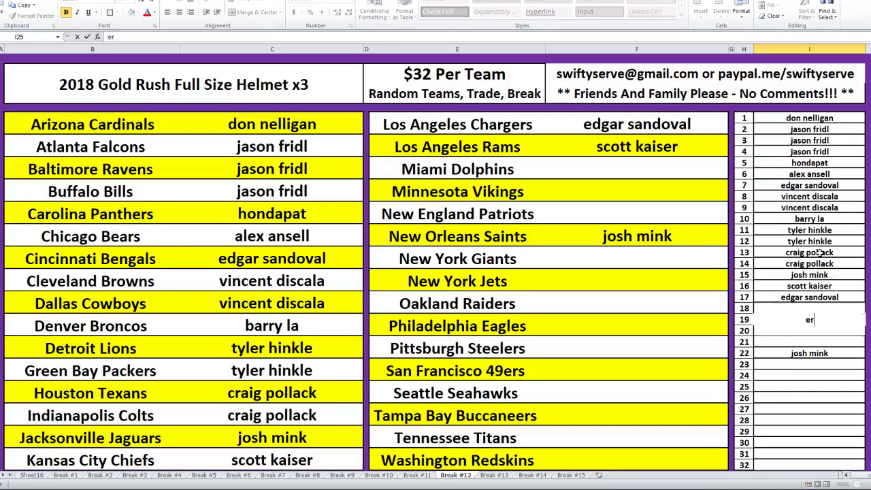
Enter buyers for spots 19–21, correcting a typo in the spot 21 name.
{"action": "key", "text": "Return"}
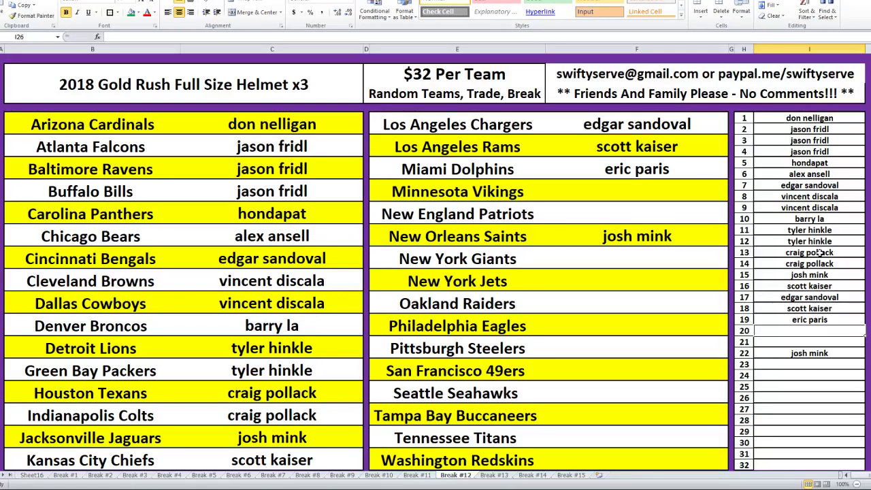
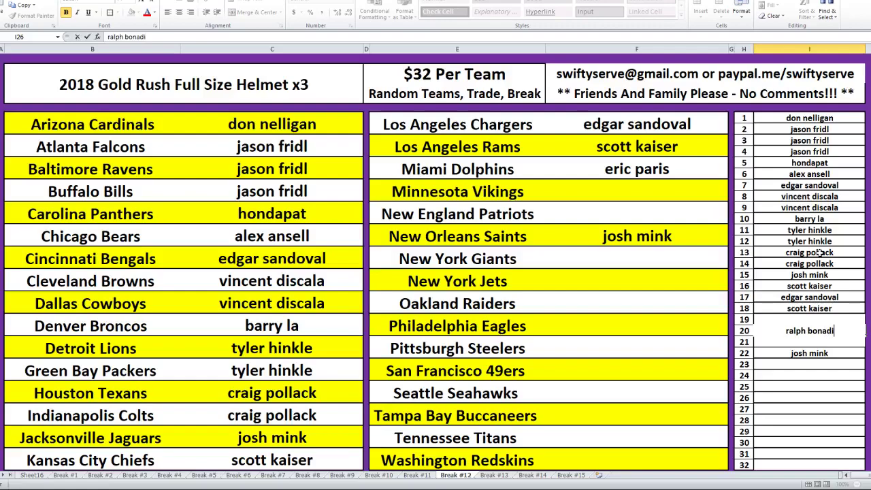
{"action": "key", "text": "Return"}
{"action": "key", "text": "ctrl+z"}
{"action": "key", "text": "ctrl+z"}
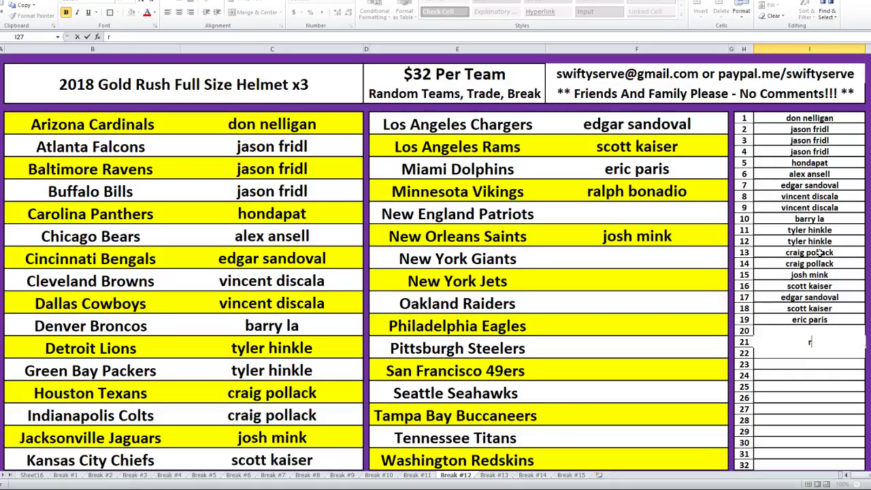
{"action": "key", "text": "Return"}
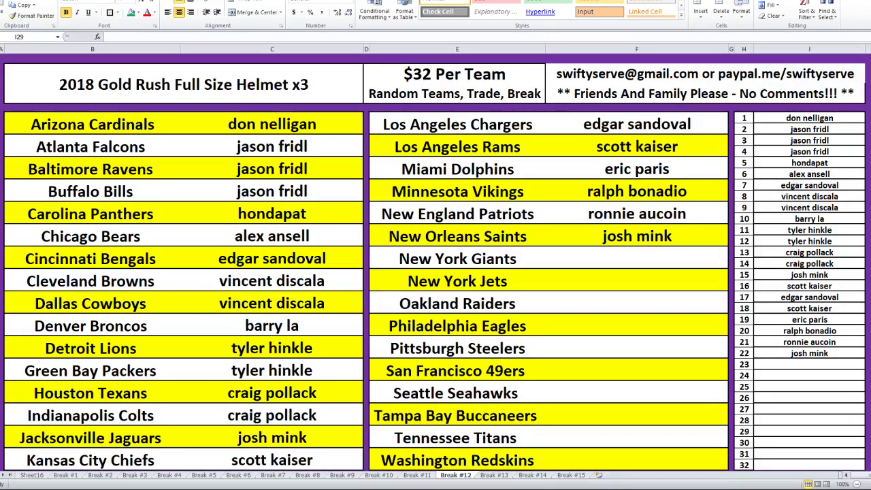
Enter buyers for slots 23–25, with the same buyer in slots 23 and 24.
{"action": "left_click", "coordinate": [814, 366]}
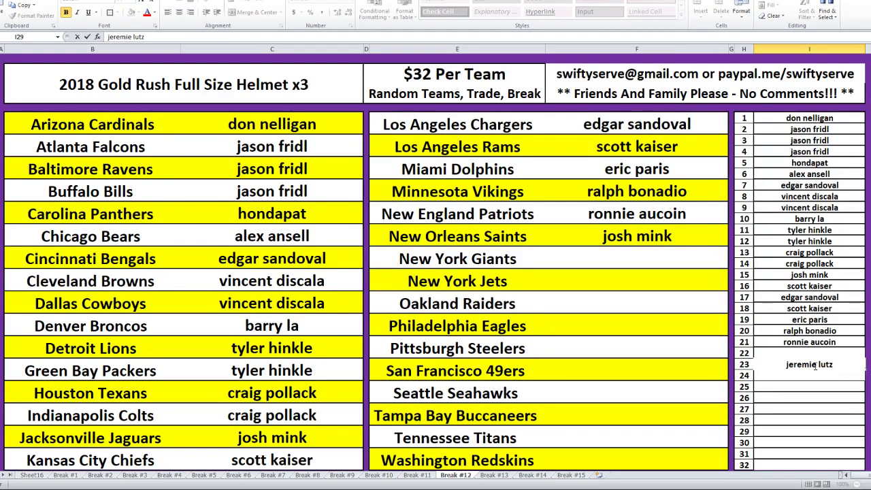
{"action": "key", "text": "Return"}
{"action": "type", "text": "jeremie "}
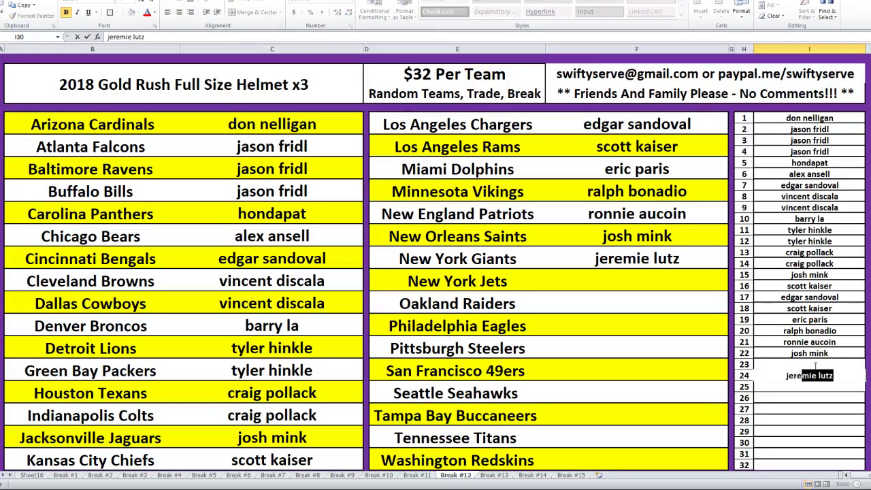
{"action": "type", "text": "lu"}
{"action": "key", "text": "Return"}
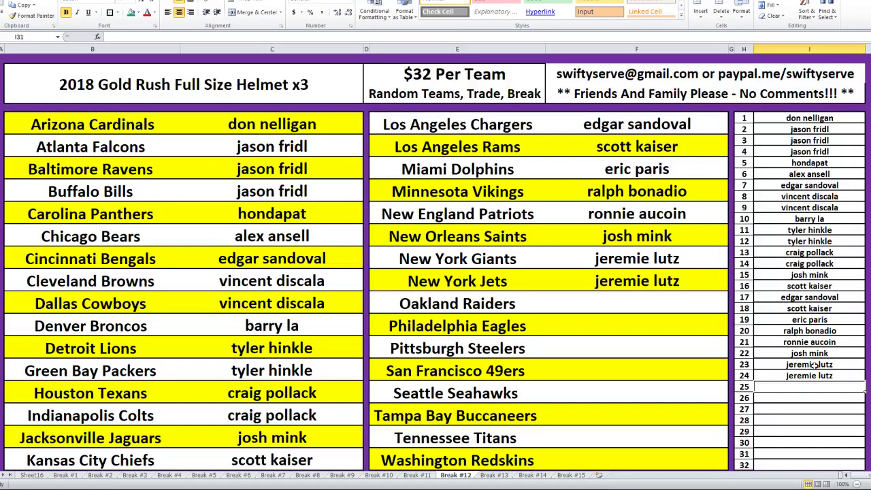
{"action": "type", "text": "virrey"}
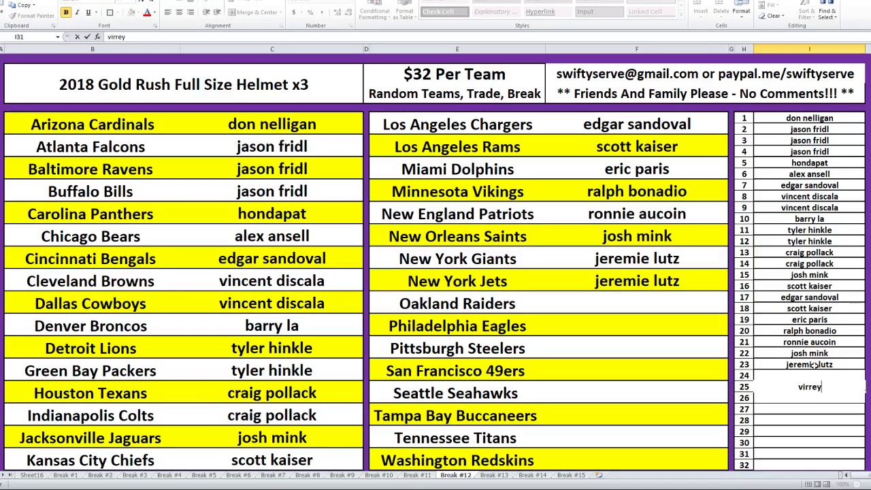
{"action": "type", "text": "54"}
{"action": "key", "text": "Return"}
{"action": "type", "text": "virrey54"}
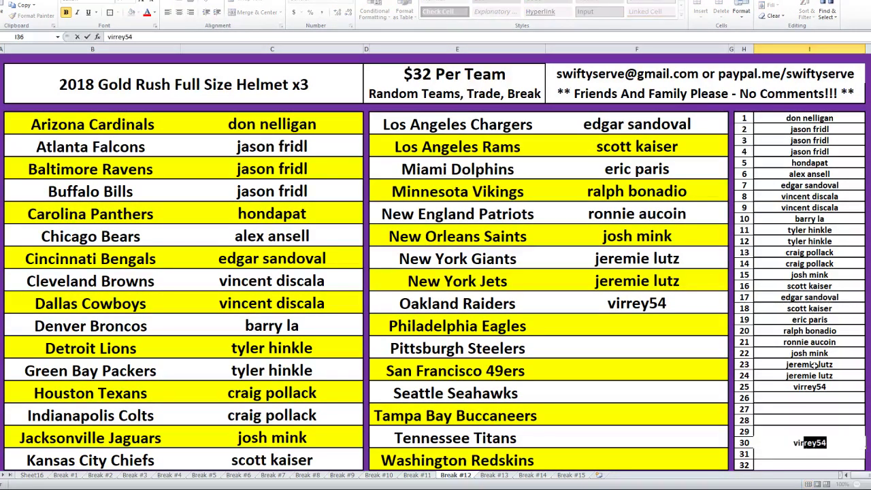
{"action": "key", "text": "Up"}
{"action": "key", "text": "Up"}
{"action": "key", "text": "Up"}
{"action": "key", "text": "Up"}
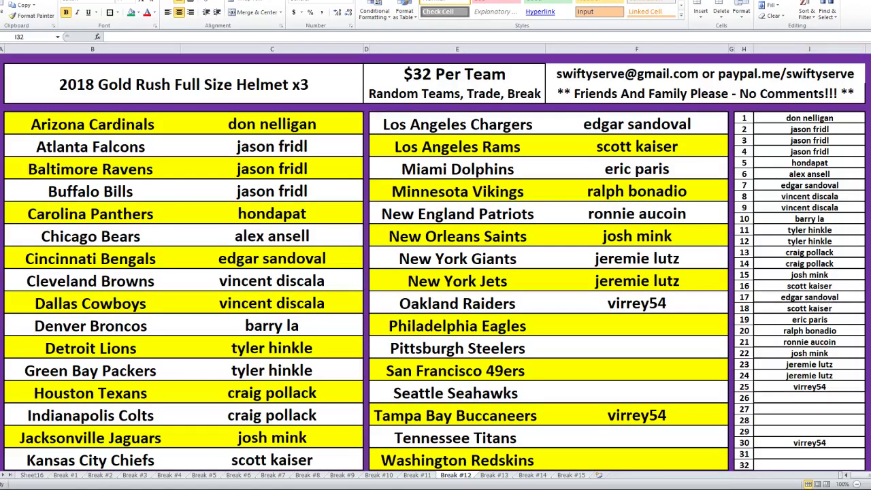
Fill slots 26–28 with their buyers, accepting autocompleted names.
{"action": "left_click", "coordinate": [823, 394]}
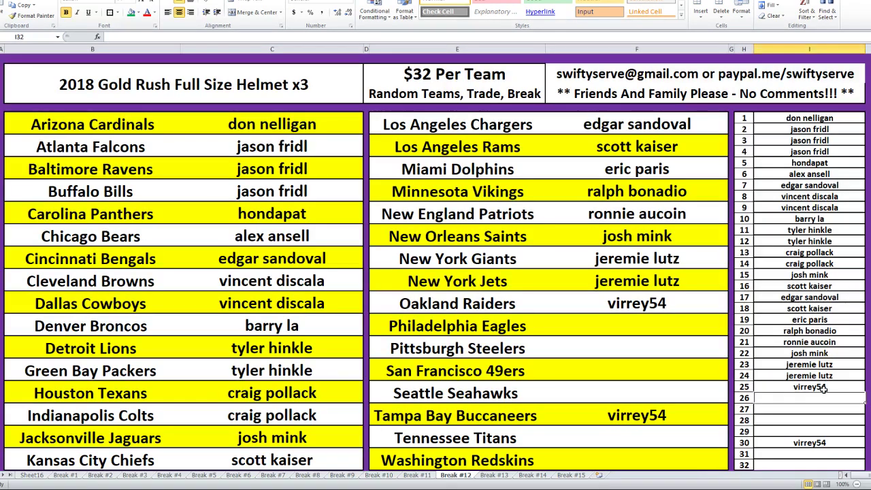
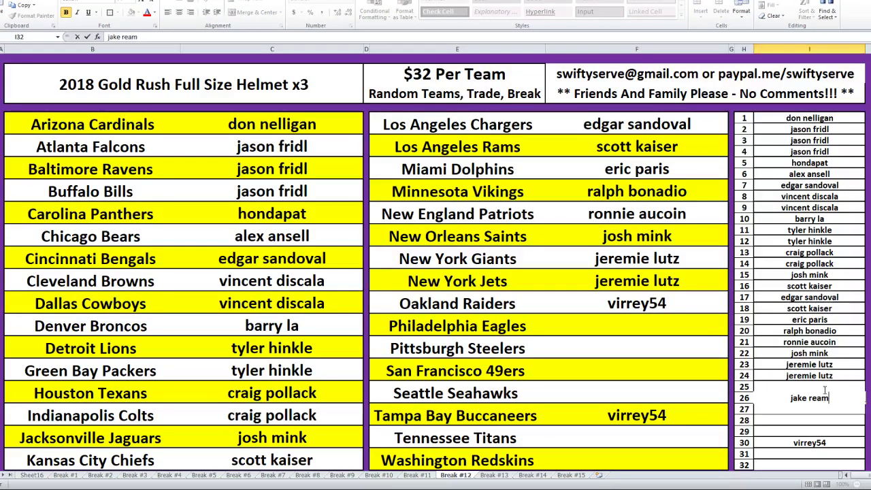
{"action": "key", "text": "Return"}
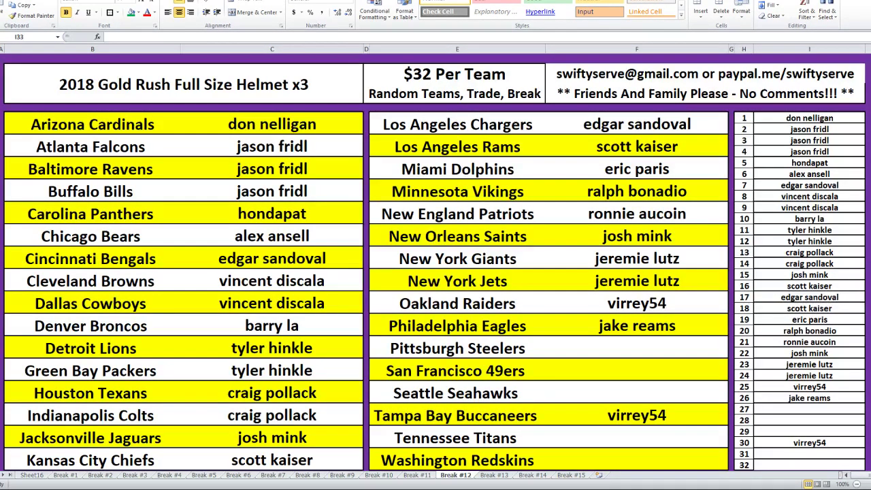
{"action": "left_click", "coordinate": [815, 408]}
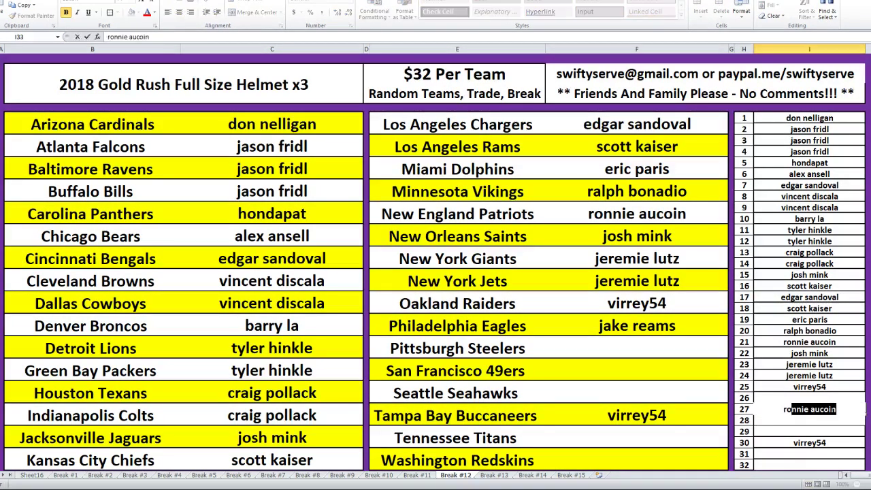
{"action": "key", "text": "Return"}
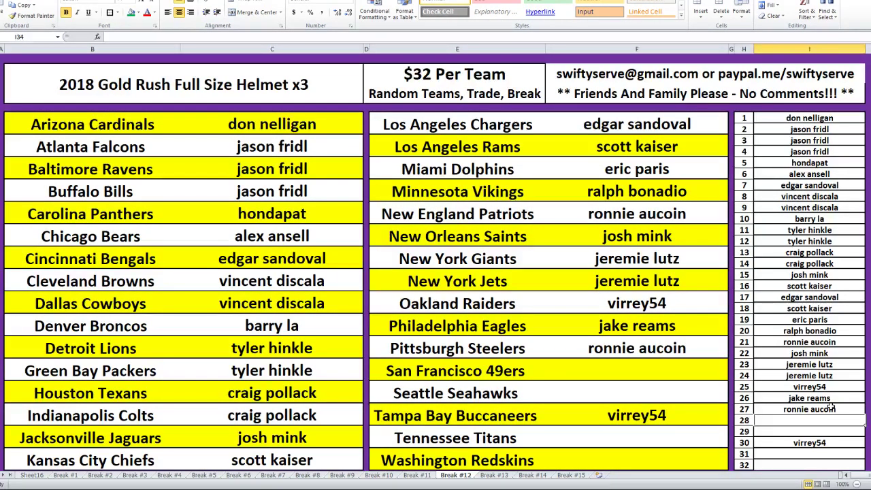
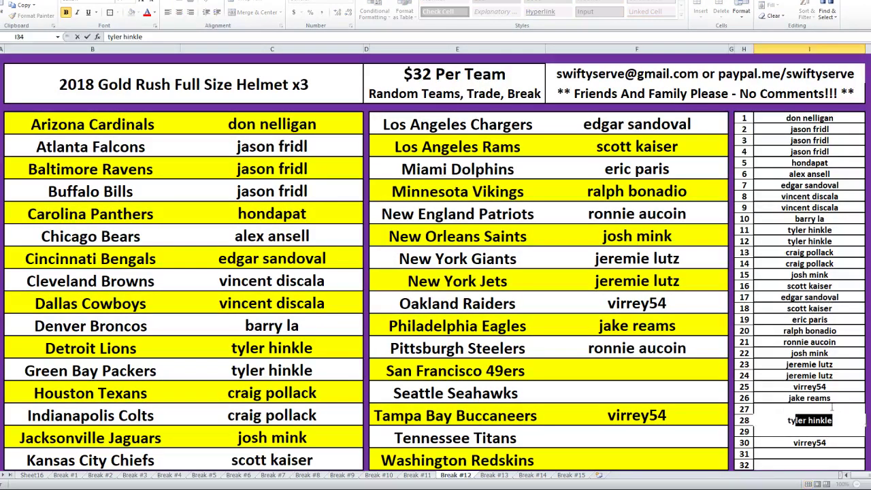
{"action": "key", "text": "Return"}
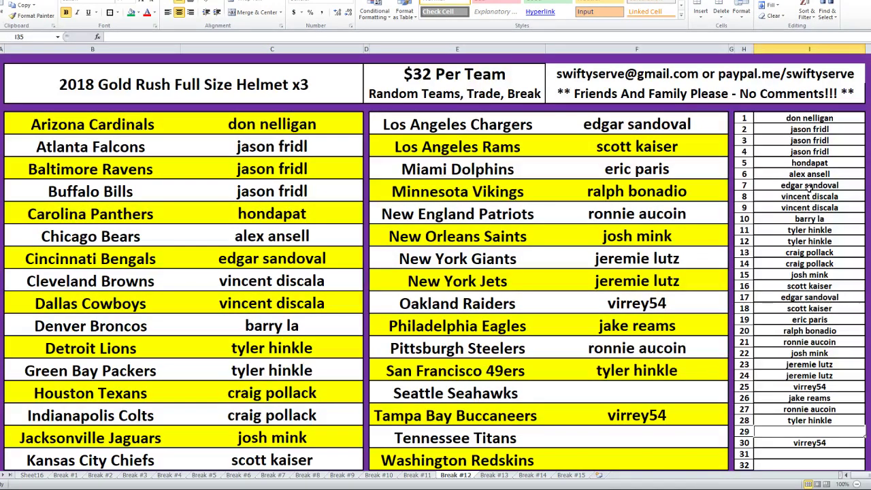
Select columns H:I for slots 2–7, 13–14 and 16–18 and fill them green.
{"action": "left_click_drag", "start_coordinate": [744, 185], "coordinate": [771, 185]}
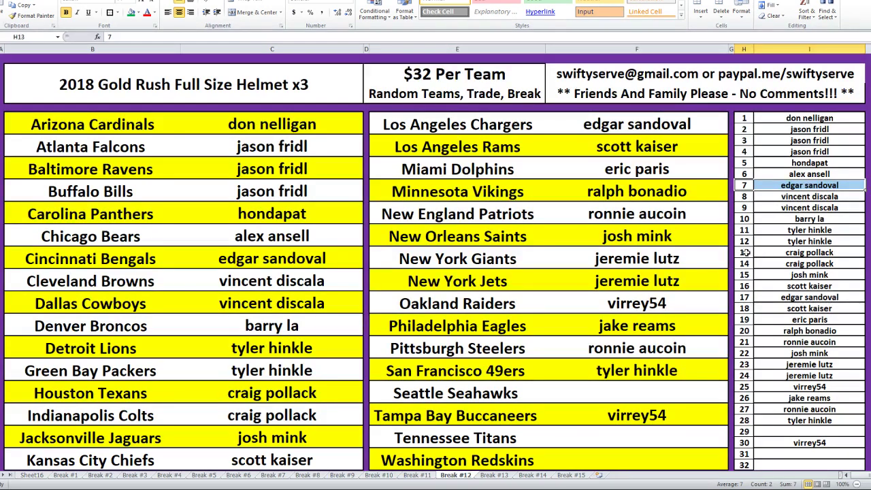
{"action": "left_click_drag", "start_coordinate": [747, 253], "coordinate": [766, 266], "text": "ctrl"}
{"action": "left_click_drag", "start_coordinate": [748, 297], "coordinate": [764, 297], "text": "ctrl"}
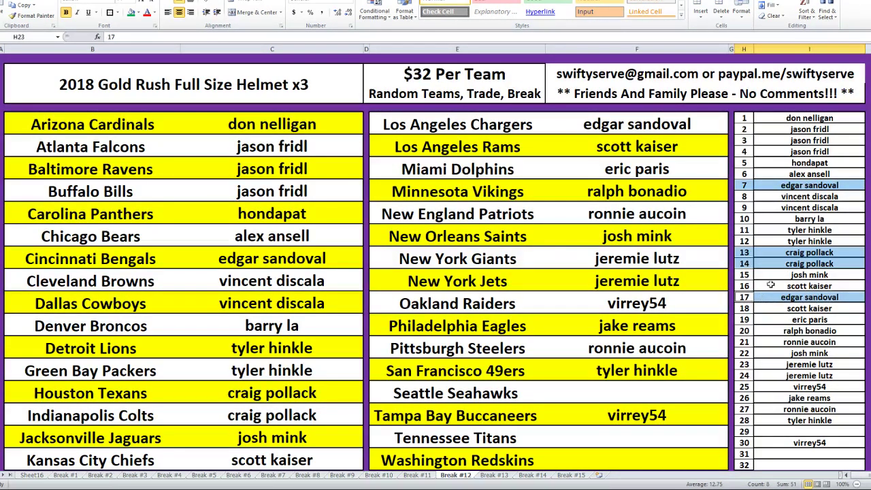
{"action": "left_click_drag", "start_coordinate": [746, 130], "coordinate": [768, 151], "text": "ctrl"}
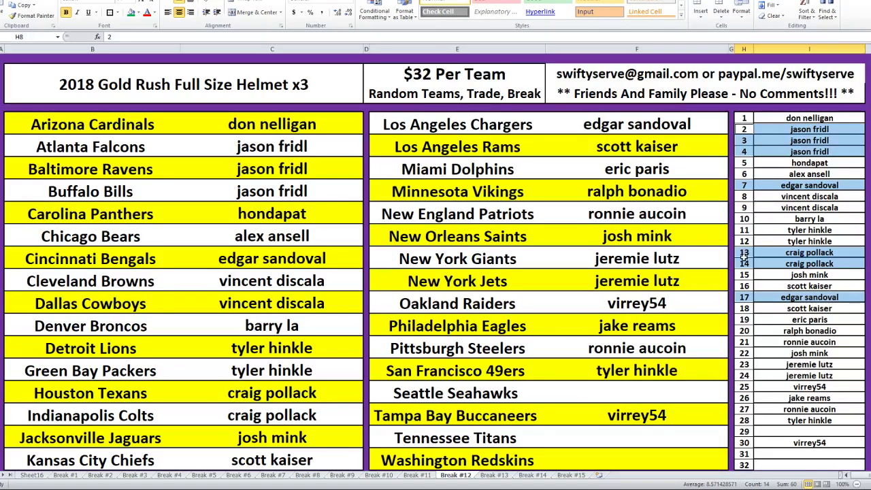
{"action": "left_click_drag", "start_coordinate": [743, 309], "coordinate": [765, 286], "text": "ctrl"}
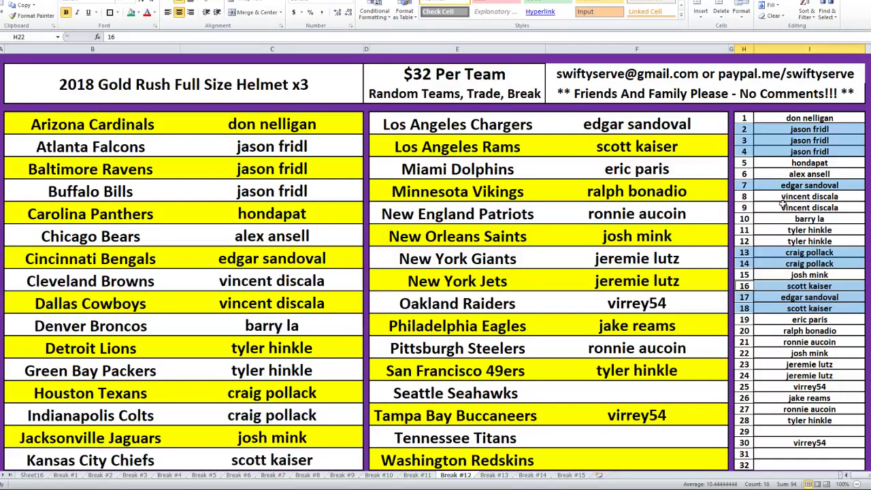
{"action": "left_click_drag", "start_coordinate": [746, 162], "coordinate": [762, 174], "text": "ctrl"}
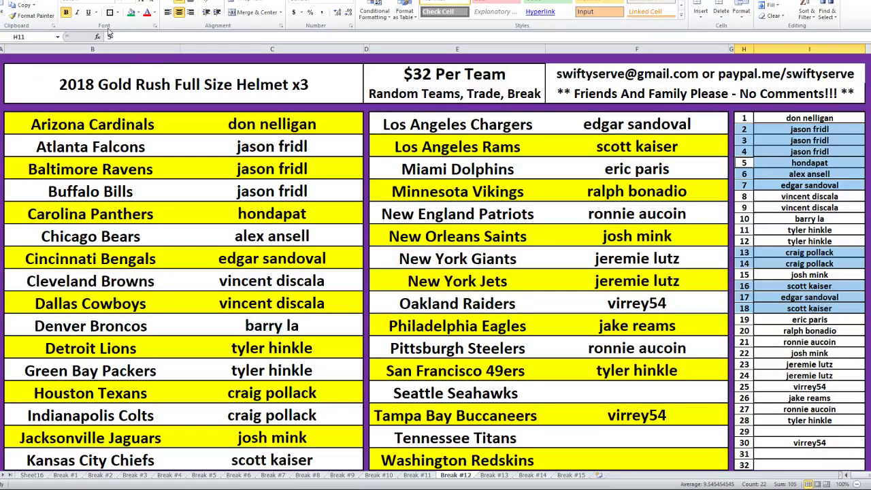
{"action": "left_click", "coordinate": [131, 13]}
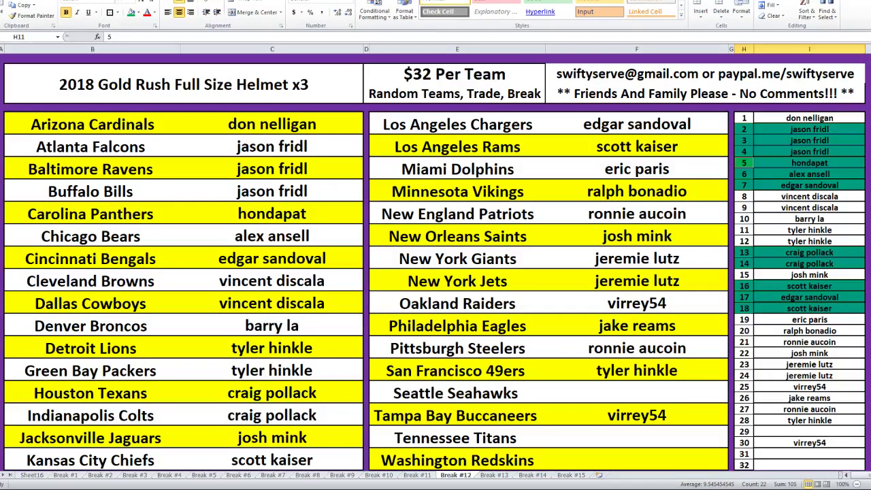
{"action": "left_click", "coordinate": [744, 163]}
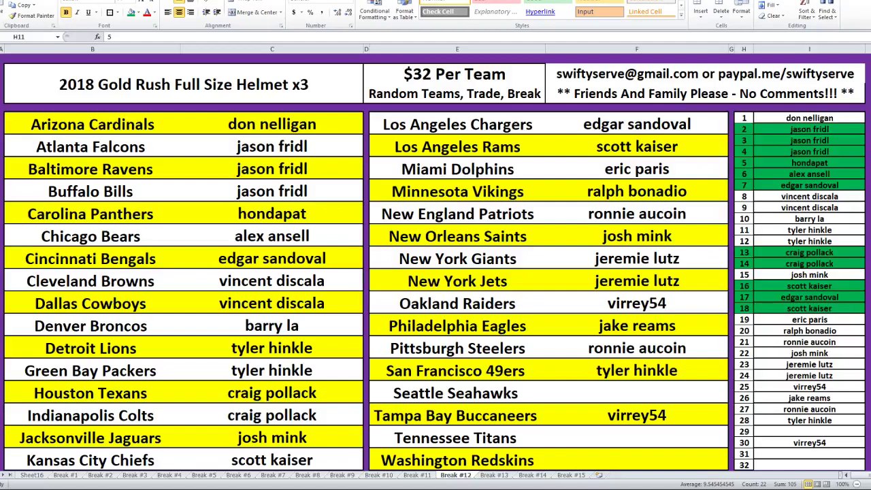
{"action": "left_click", "coordinate": [827, 421]}
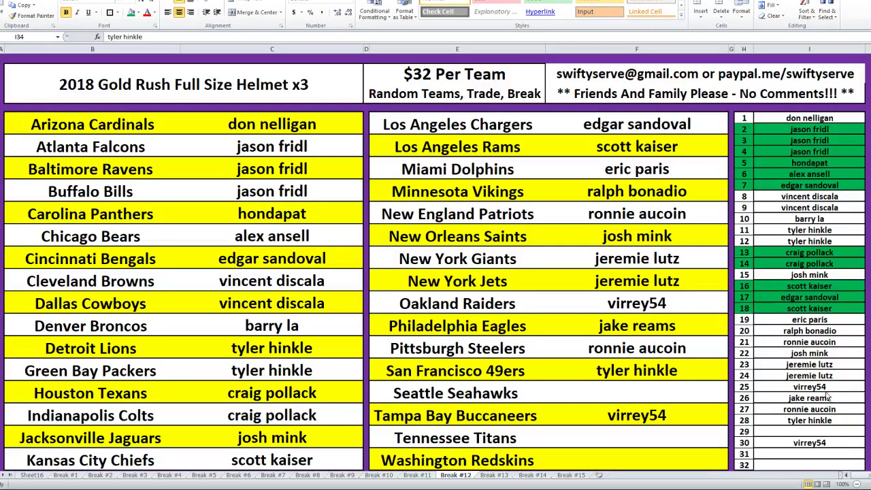
Enter the buyers for slots 29–32 in column I, accepting AutoComplete for the repeat in slot 29.
{"action": "left_click", "coordinate": [819, 430]}
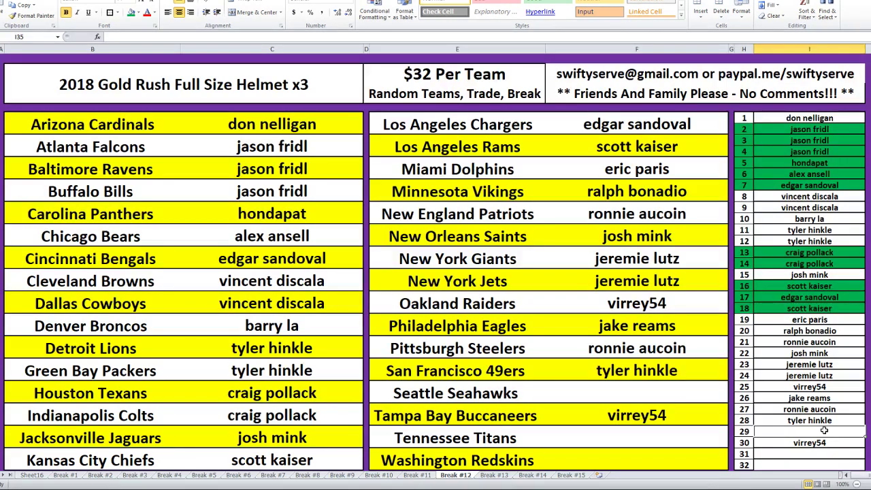
{"action": "type", "text": "ralph"}
{"action": "key", "text": "Return"}
{"action": "type", "text": "virrey54"}
{"action": "key", "text": "Return"}
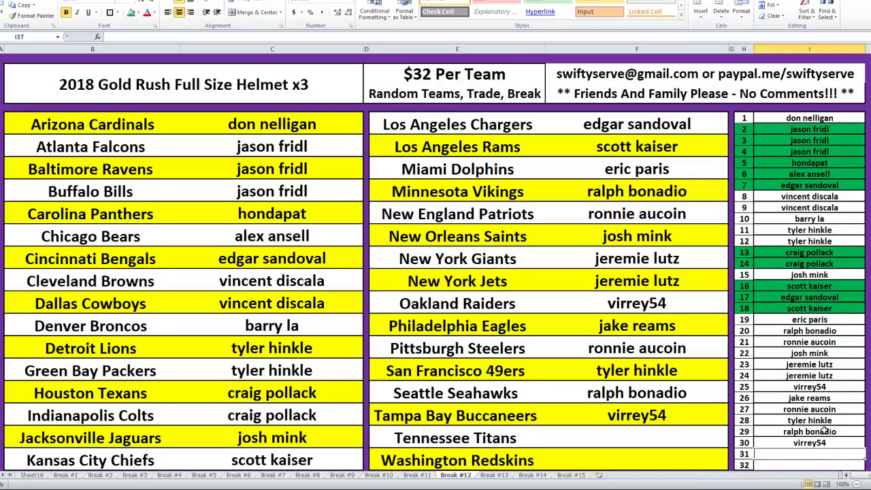
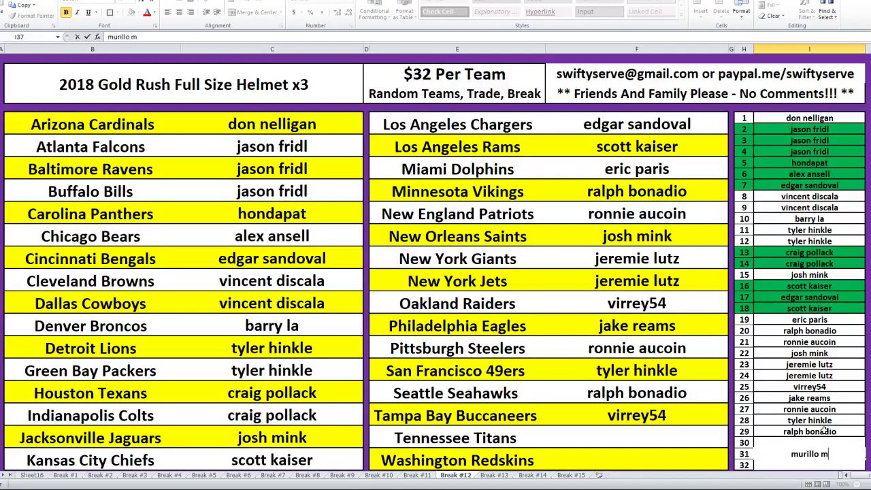
{"action": "key", "text": "Return"}
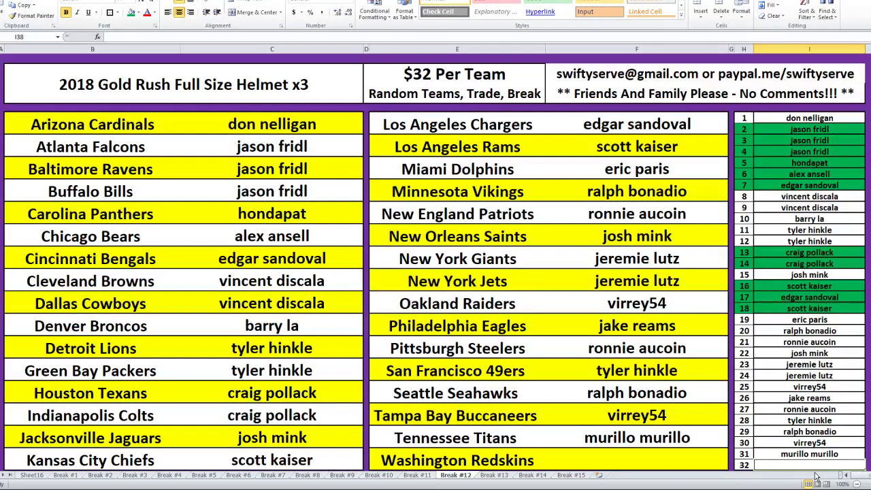
{"action": "type", "text": "mr shameless"}
{"action": "key", "text": "Return"}
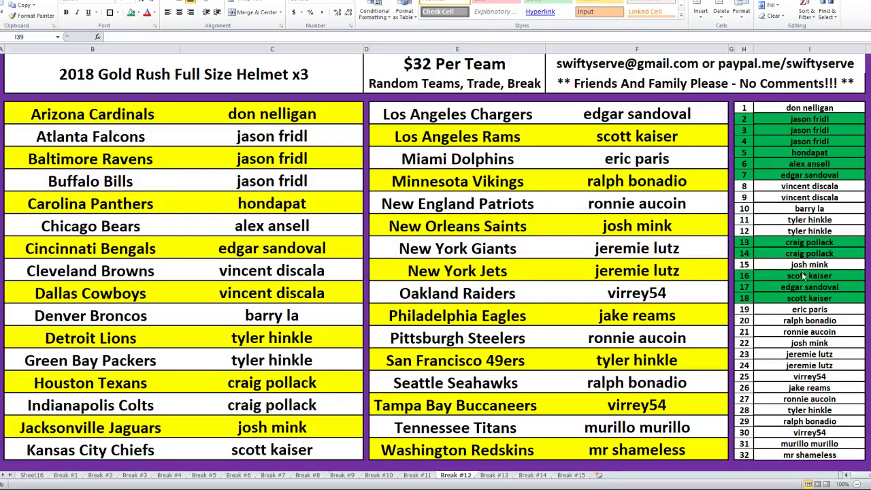
Fill paid rows 1, 11–12, 21, 23–24 and 26–28 green.
{"action": "left_click_drag", "start_coordinate": [748, 331], "coordinate": [765, 332]}
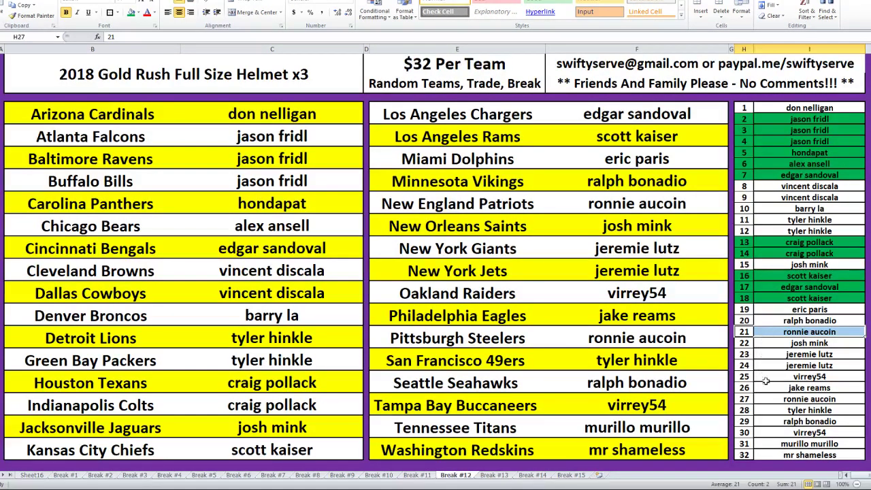
{"action": "left_click_drag", "start_coordinate": [750, 400], "coordinate": [761, 398]}
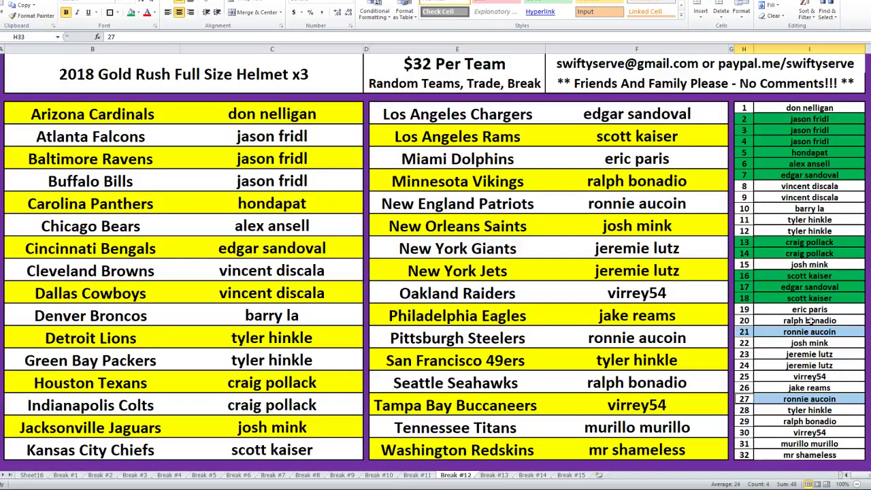
{"action": "left_click_drag", "start_coordinate": [754, 389], "coordinate": [782, 388]}
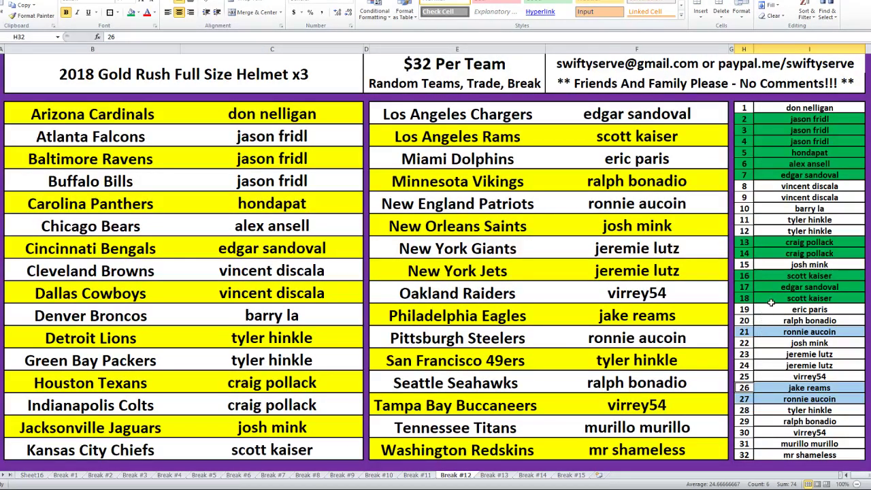
{"action": "left_click_drag", "start_coordinate": [748, 108], "coordinate": [769, 108]}
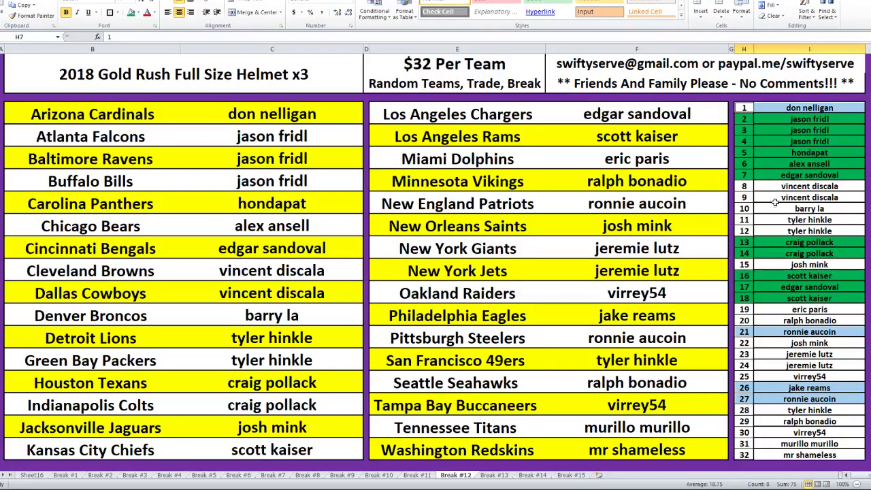
{"action": "left_click_drag", "start_coordinate": [748, 219], "coordinate": [765, 233]}
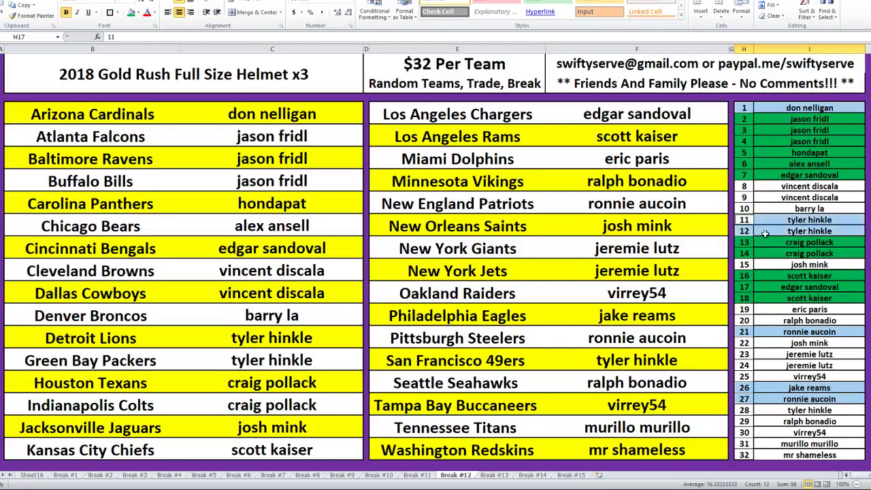
{"action": "left_click_drag", "start_coordinate": [747, 354], "coordinate": [765, 367]}
{"action": "left_click_drag", "start_coordinate": [756, 406], "coordinate": [769, 410]}
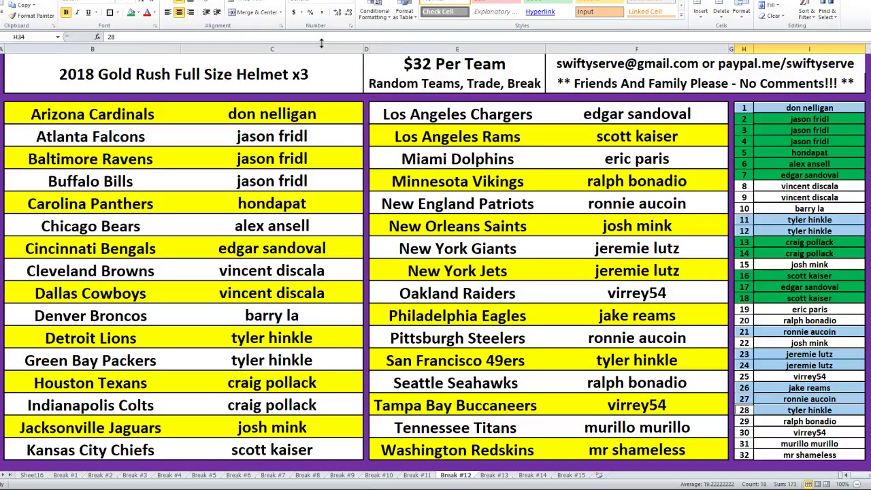
{"action": "left_click", "coordinate": [131, 13]}
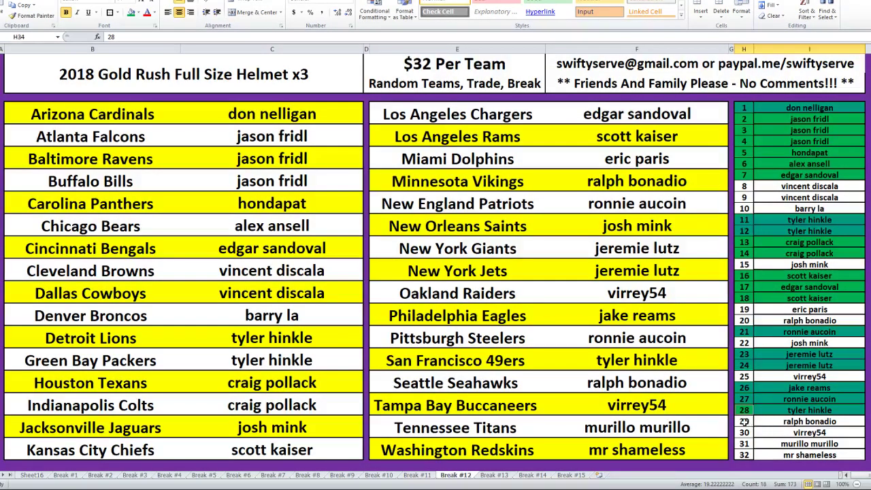
Fill paid rows 8–9, 20, 29, 31 and 32 green.
{"action": "left_click_drag", "start_coordinate": [744, 422], "coordinate": [763, 421]}
{"action": "left_click_drag", "start_coordinate": [747, 320], "coordinate": [763, 320]}
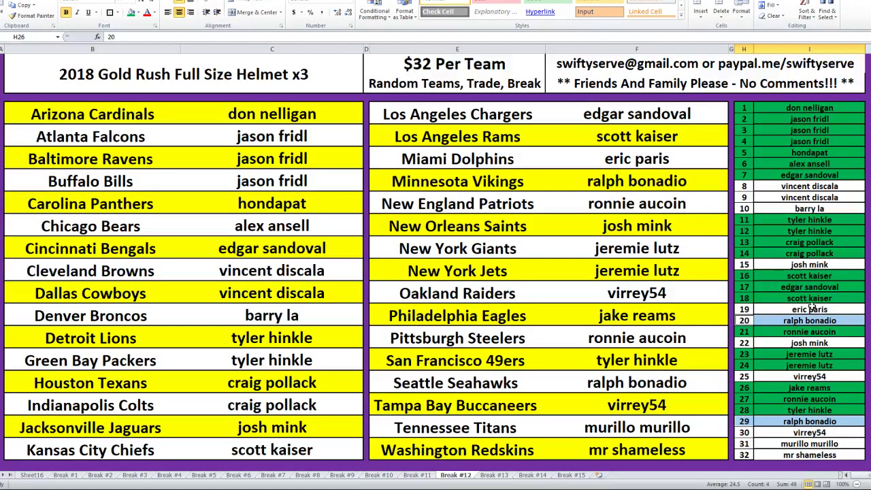
{"action": "left_click", "coordinate": [746, 186], "text": "ctrl"}
{"action": "left_click_drag", "start_coordinate": [745, 186], "coordinate": [763, 198]}
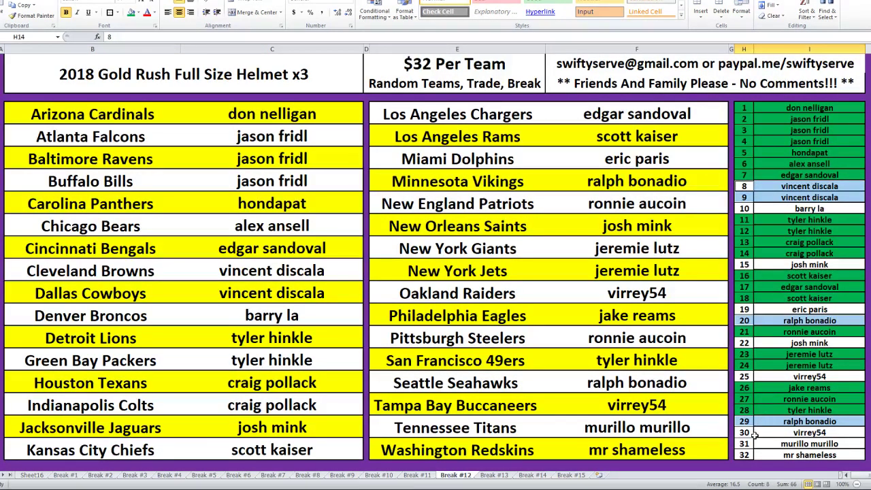
{"action": "left_click_drag", "start_coordinate": [746, 444], "coordinate": [772, 449]}
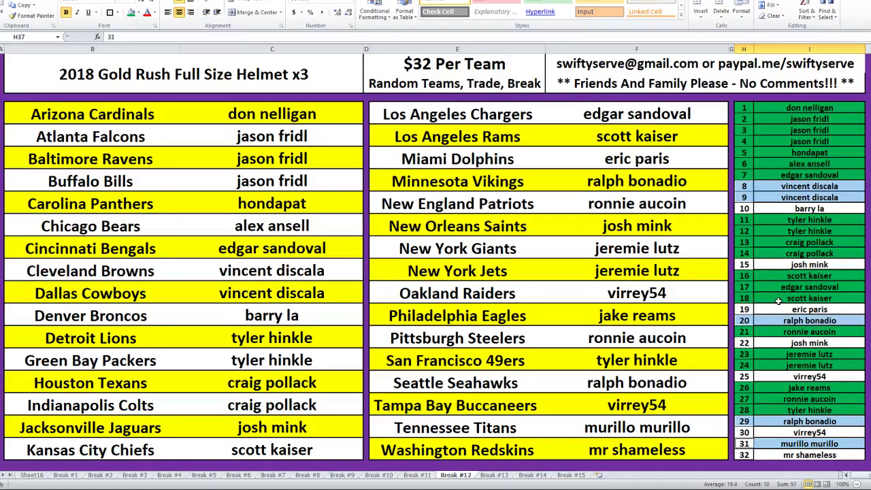
{"action": "left_click_drag", "start_coordinate": [744, 454], "coordinate": [806, 454]}
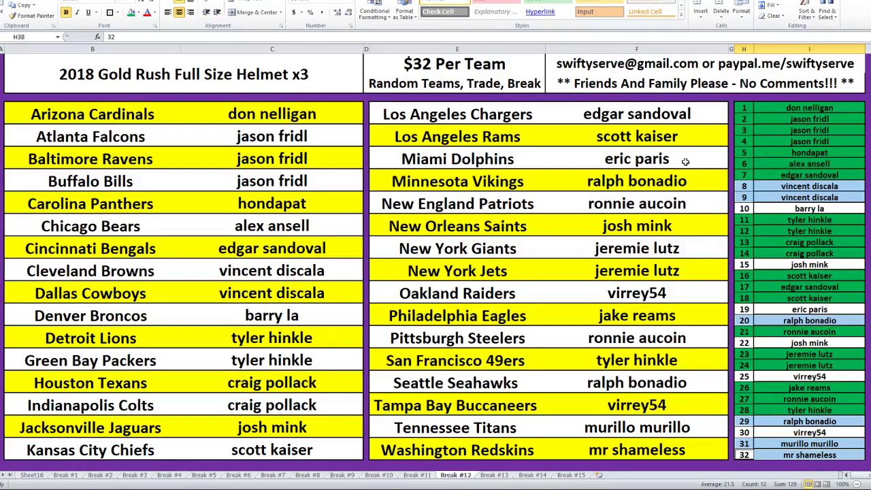
{"action": "left_click", "coordinate": [132, 17]}
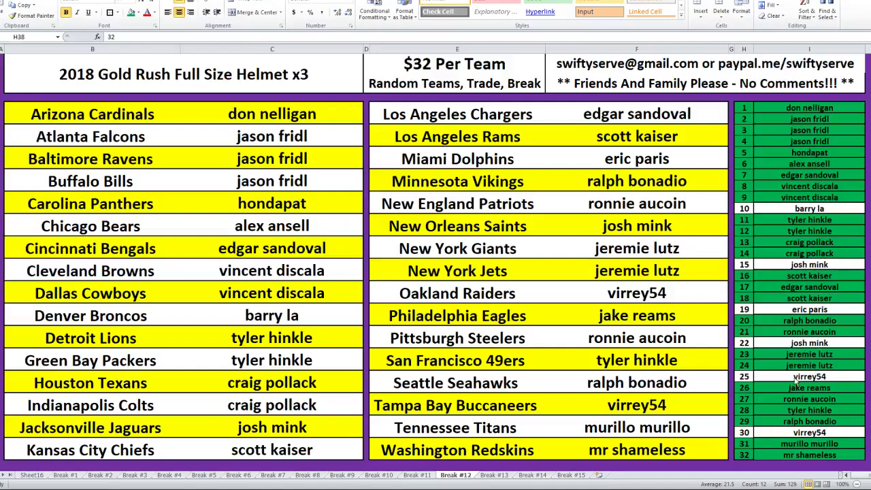
Fill rows 25 and 30, then rows 10 and 19, green.
{"action": "left_click_drag", "start_coordinate": [747, 377], "coordinate": [771, 378]}
{"action": "left_click", "coordinate": [744, 433], "text": "ctrl"}
{"action": "left_click_drag", "start_coordinate": [744, 433], "coordinate": [763, 433]}
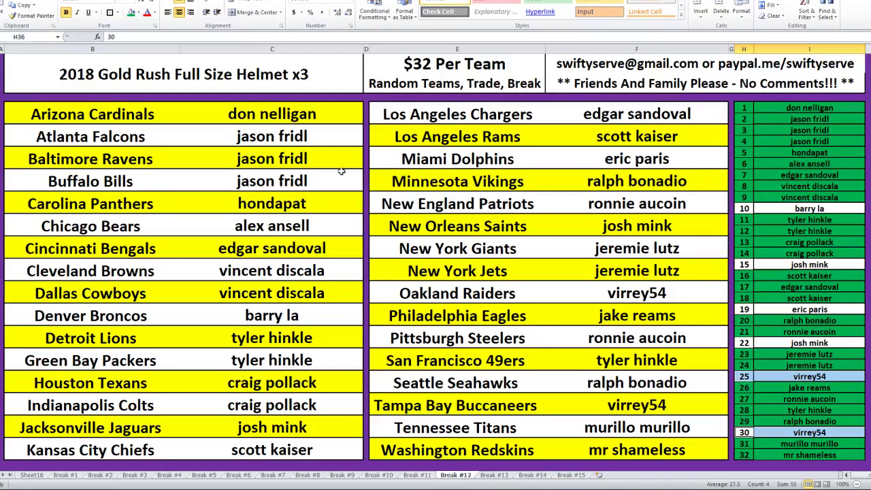
{"action": "left_click", "coordinate": [131, 12]}
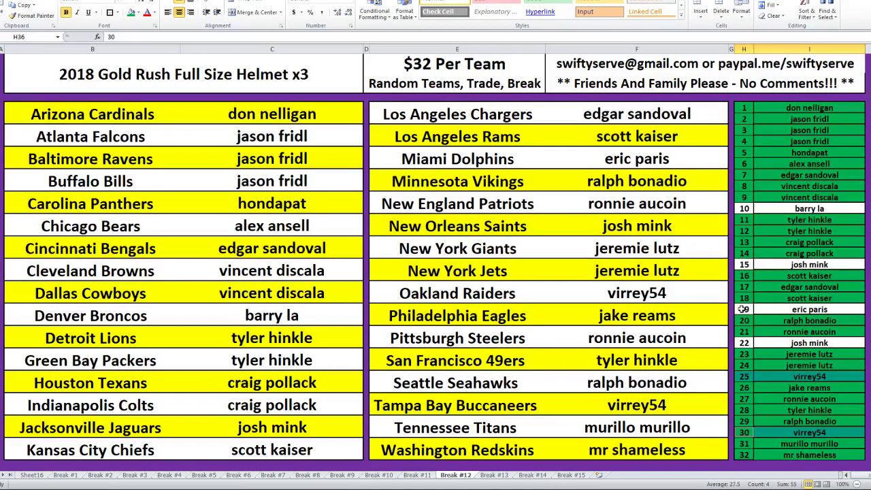
{"action": "left_click_drag", "start_coordinate": [744, 310], "coordinate": [776, 310]}
{"action": "left_click_drag", "start_coordinate": [744, 208], "coordinate": [782, 208]}
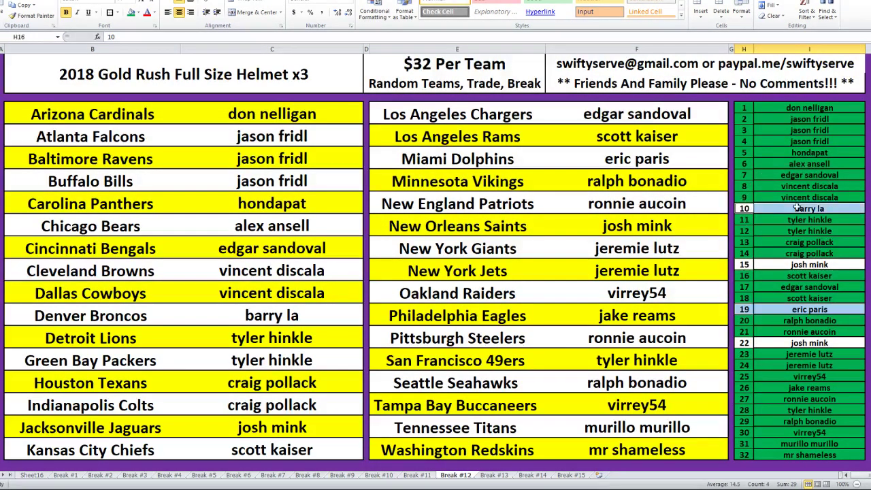
{"action": "left_click", "coordinate": [130, 12]}
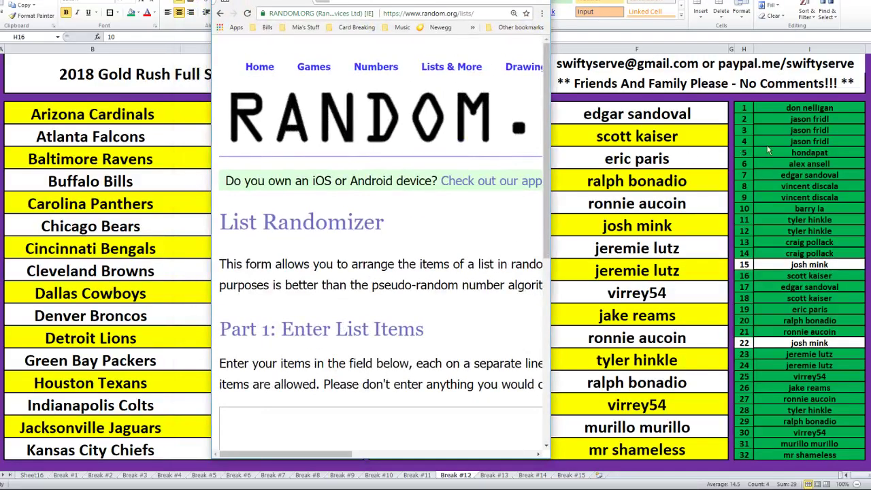
Copy the 32 buyer names from I7:I38 and paste them into the List Randomizer's item box.
{"action": "left_click_drag", "start_coordinate": [809, 107], "coordinate": [803, 451]}
{"action": "key", "text": "ctrl+c"}
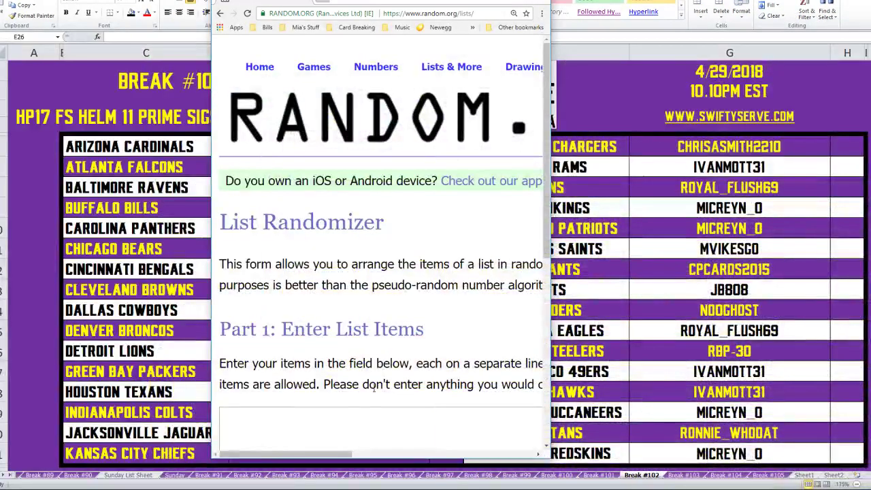
{"action": "left_click", "coordinate": [360, 418]}
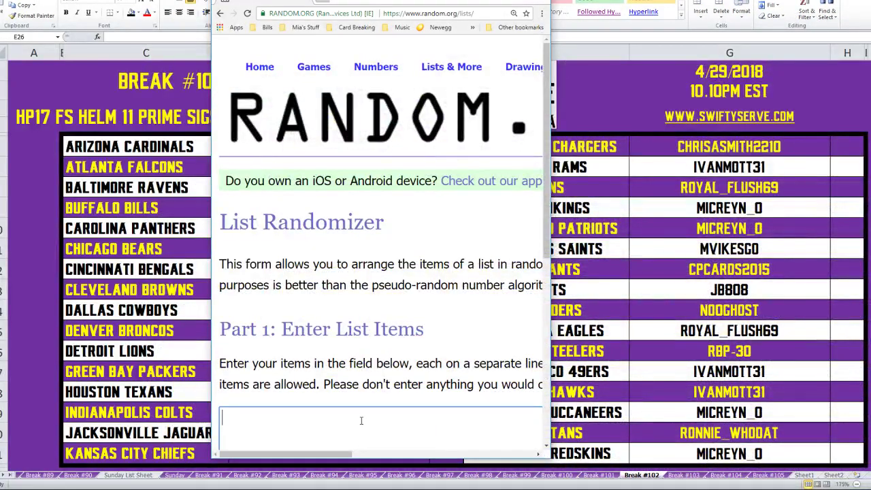
{"action": "right_click", "coordinate": [361, 420]}
{"action": "left_click", "coordinate": [385, 343]}
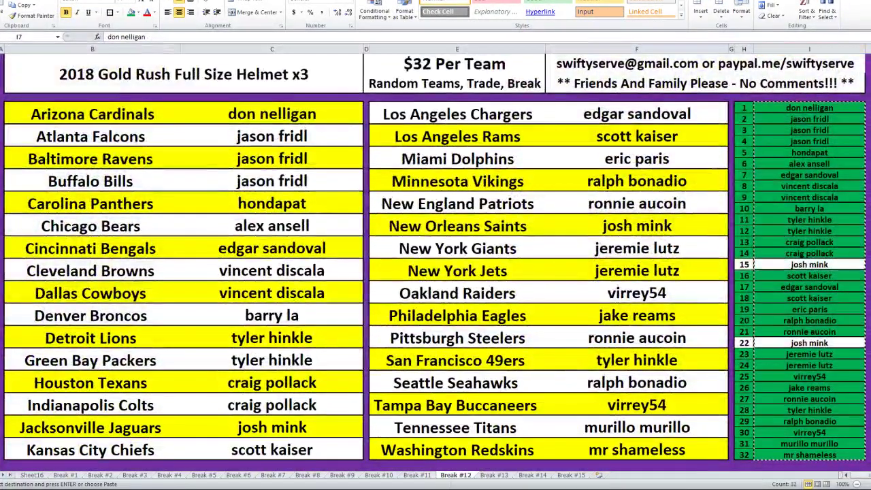
{"action": "key", "text": "alt+Tab"}
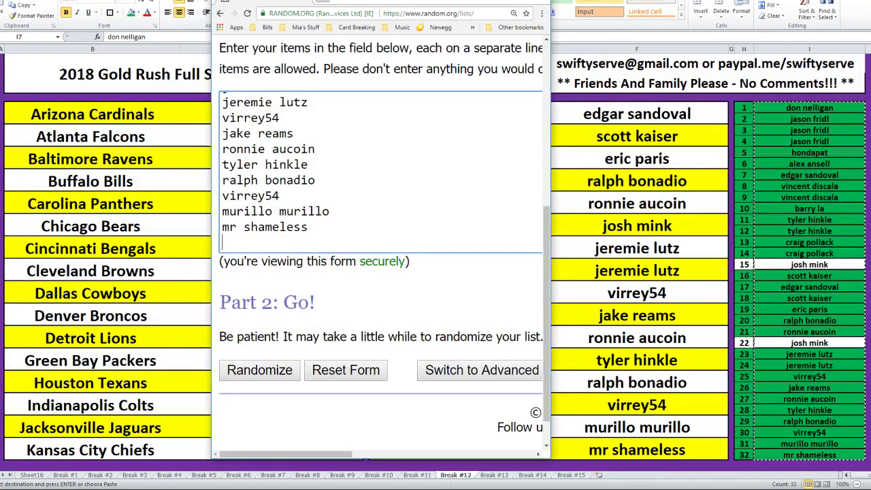
{"action": "key", "text": "alt+Tab"}
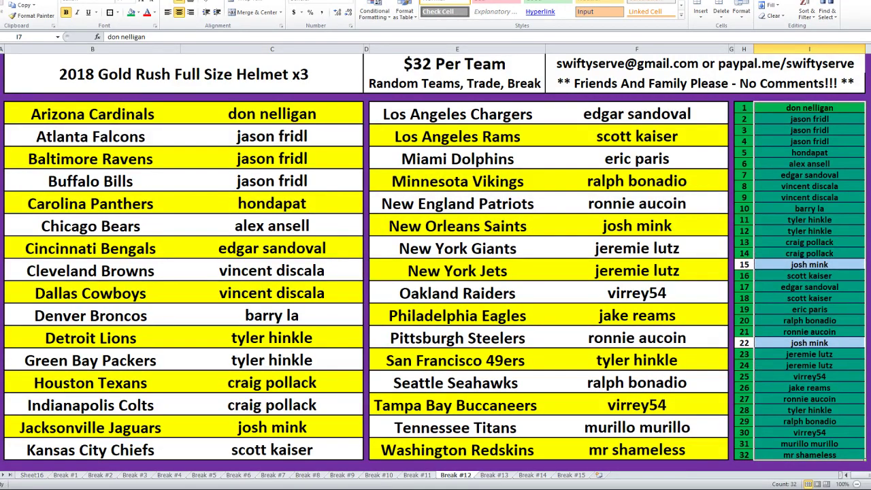
{"action": "key", "text": "alt+Tab"}
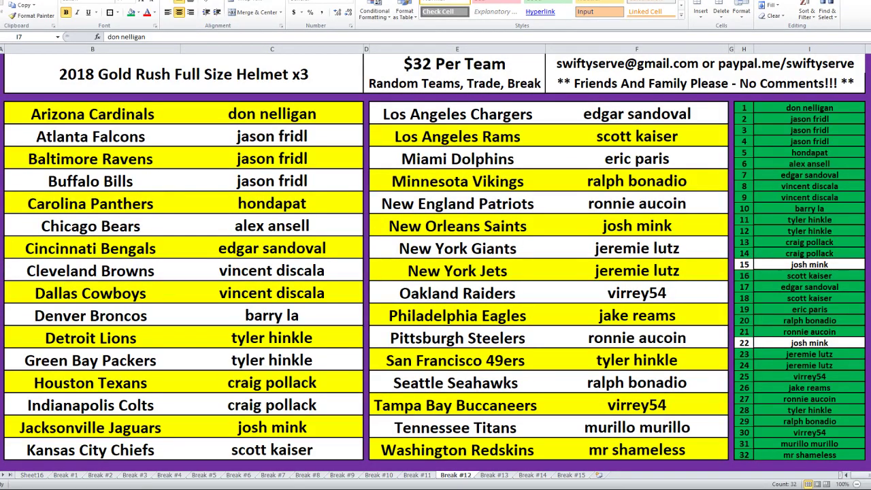
Replace the buyer in spots 15 and 22 with the new buyer's name, accepting AutoComplete for spot 22.
{"action": "left_click", "coordinate": [825, 265]}
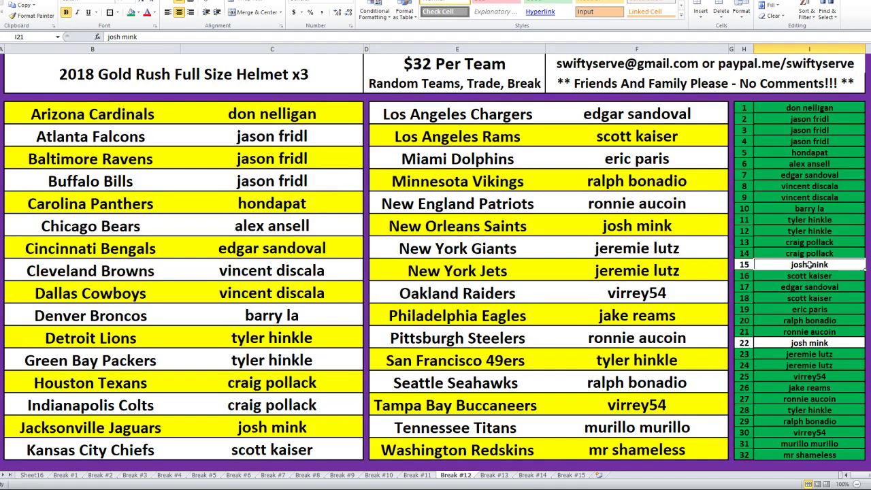
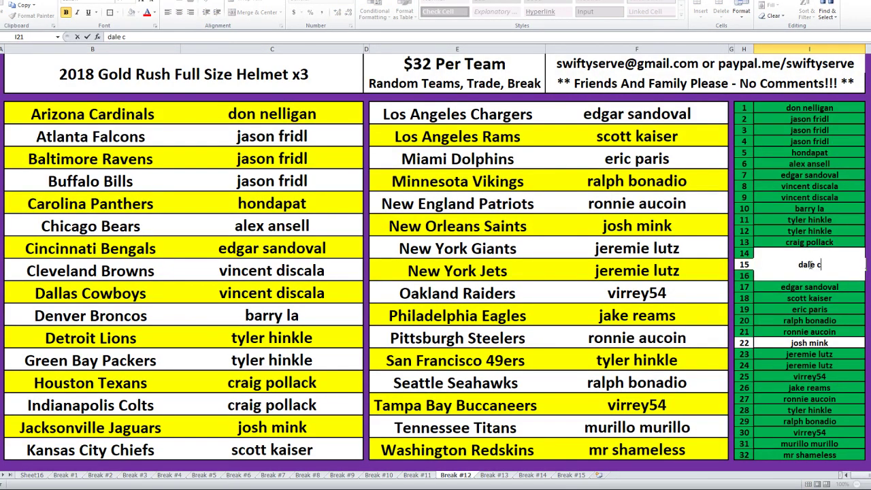
{"action": "key", "text": "Return"}
{"action": "key", "text": "Down"}
{"action": "key", "text": "Down"}
{"action": "key", "text": "Down"}
{"action": "key", "text": "Down"}
{"action": "key", "text": "Down"}
{"action": "key", "text": "Down"}
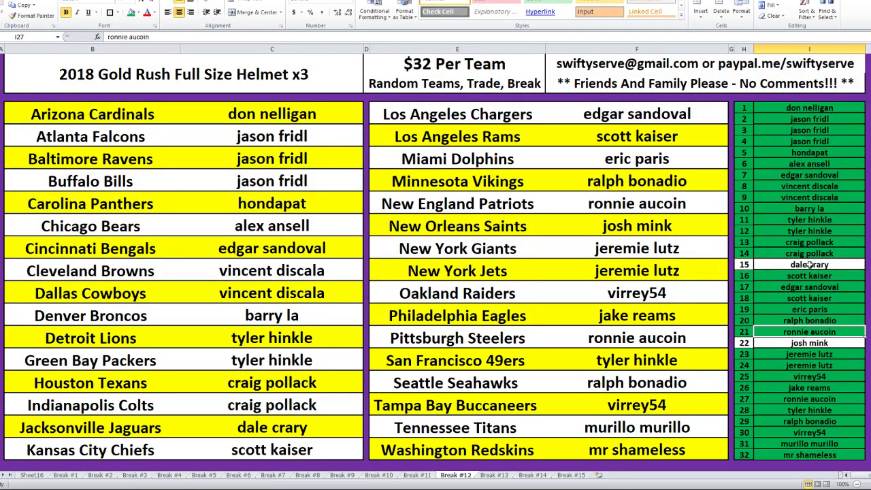
{"action": "key", "text": "Up"}
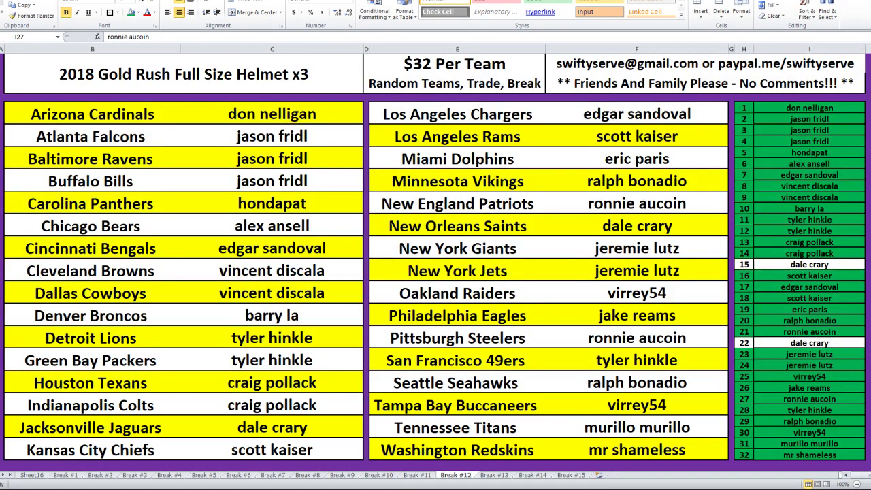
{"action": "key", "text": "alt+Tab"}
Reset the List Randomizer and copy the 32 buyer names from the Break #12 sheet.
{"action": "scroll", "coordinate": [466, 161], "scroll_direction": "up", "scroll_amount": 10}
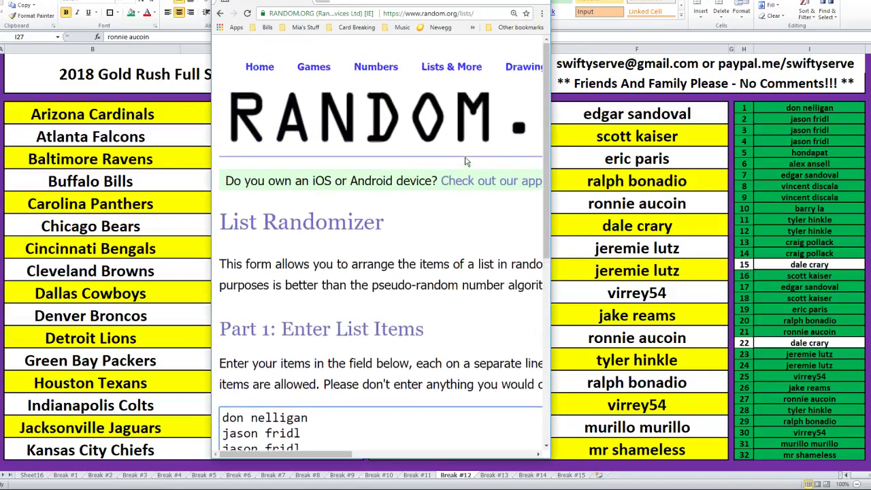
{"action": "mouse_move", "coordinate": [451, 67]}
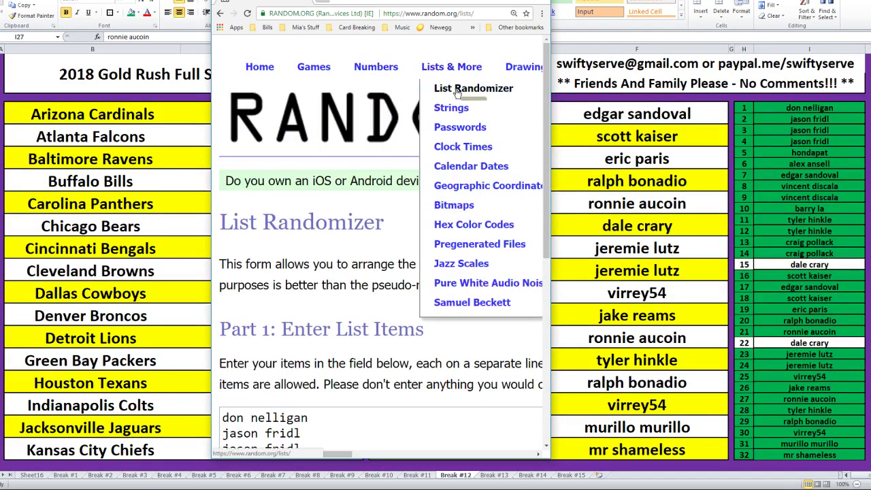
{"action": "left_click", "coordinate": [469, 142]}
{"action": "left_click_drag", "start_coordinate": [810, 108], "coordinate": [791, 454]}
{"action": "key", "text": "ctrl+c"}
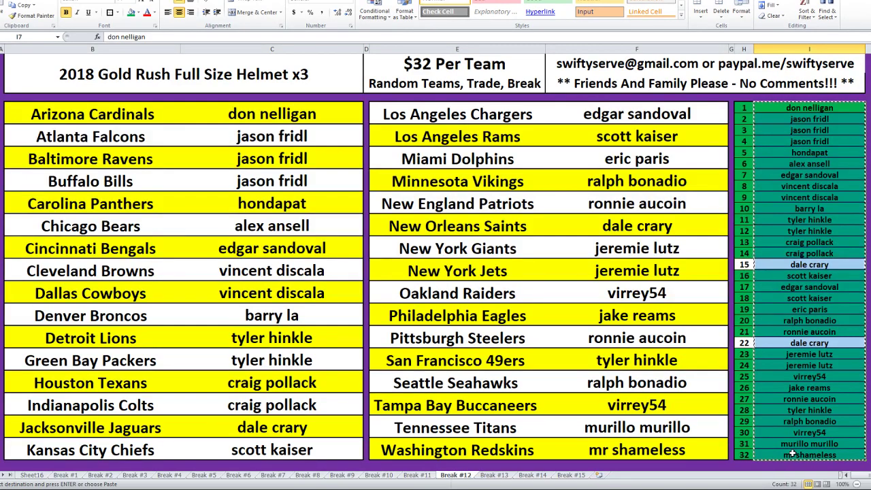
Paste the 32 buyer names into the List Randomizer box and remove the trailing blank line.
{"action": "key", "text": "alt+Tab"}
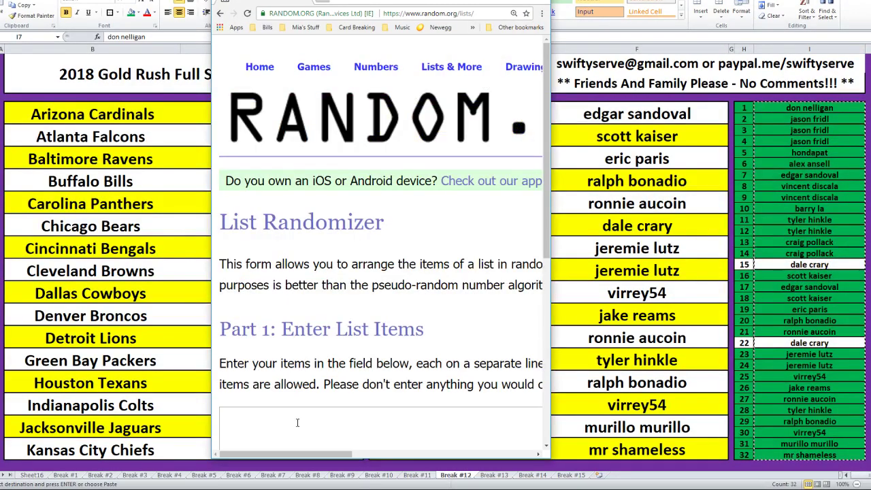
{"action": "left_click", "coordinate": [300, 416]}
{"action": "scroll", "coordinate": [300, 416], "scroll_direction": "down", "scroll_amount": 3}
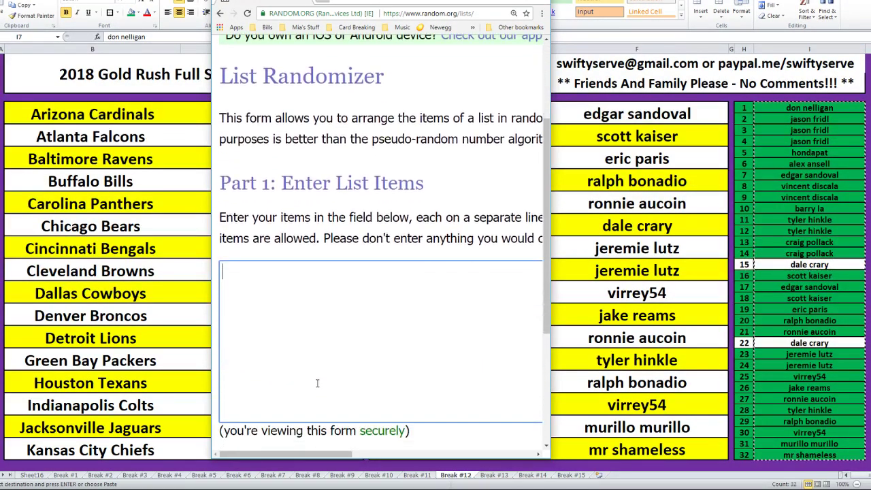
{"action": "right_click", "coordinate": [286, 282]}
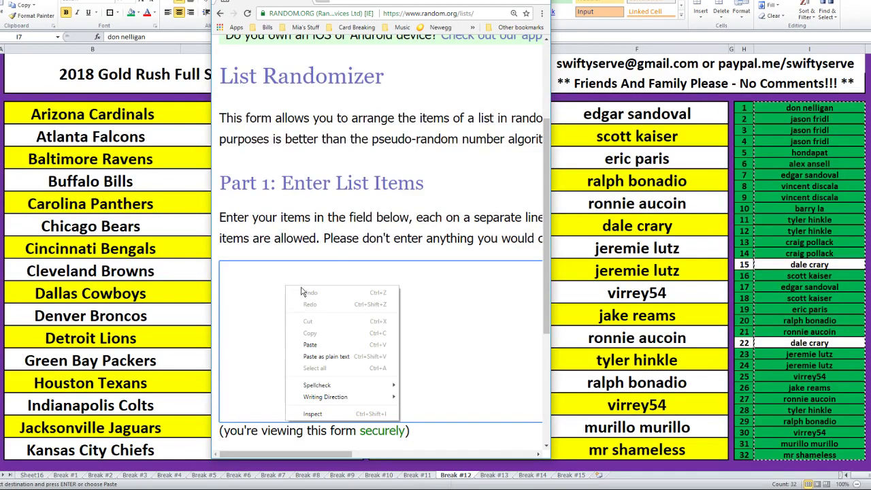
{"action": "left_click", "coordinate": [313, 342]}
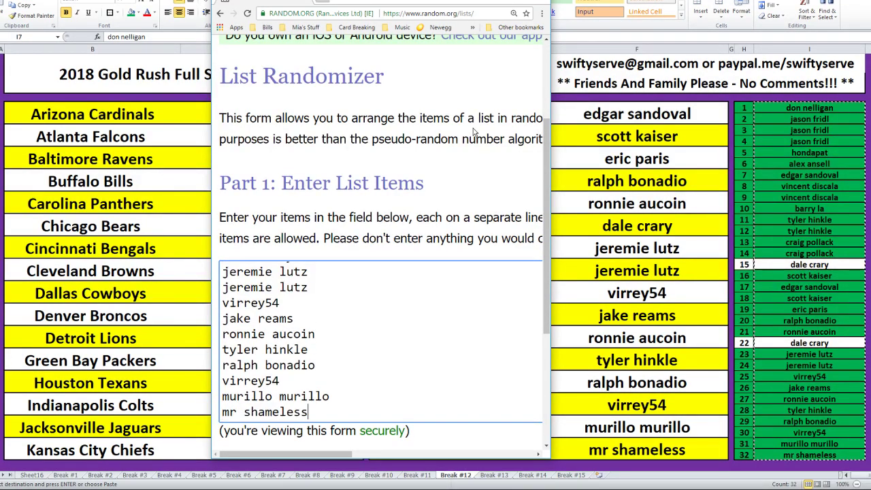
{"action": "key", "text": "BackSpace"}
Reposition the browser and scroll through the pasted list to check all 32 names.
{"action": "key", "text": "super+Up"}
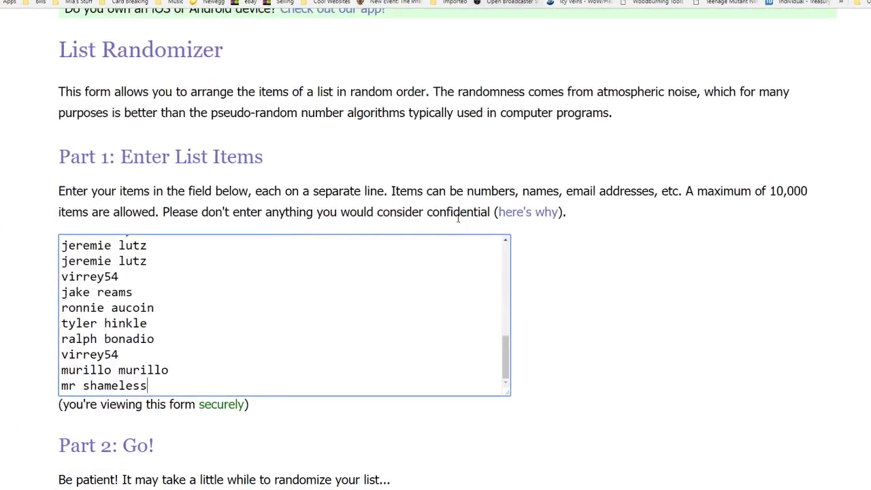
{"action": "left_click_drag", "start_coordinate": [509, 346], "coordinate": [507, 245]}
{"action": "scroll", "coordinate": [507, 245], "scroll_direction": "up", "scroll_amount": 3}
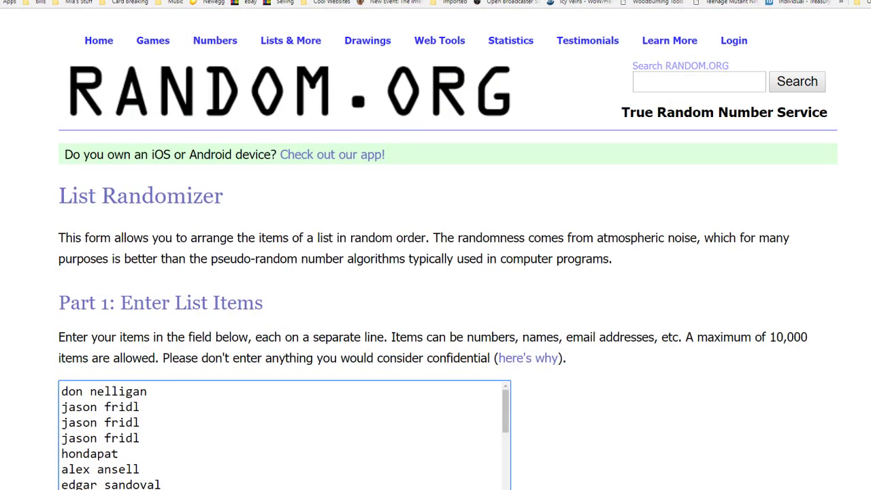
{"action": "key", "text": "super+Down"}
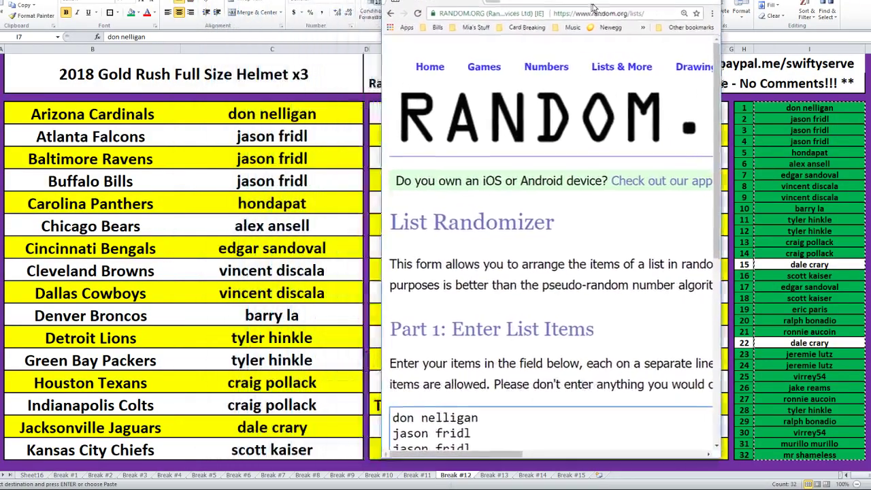
{"action": "left_click_drag", "start_coordinate": [593, 7], "coordinate": [579, 3]}
{"action": "mouse_move", "coordinate": [612, 63]}
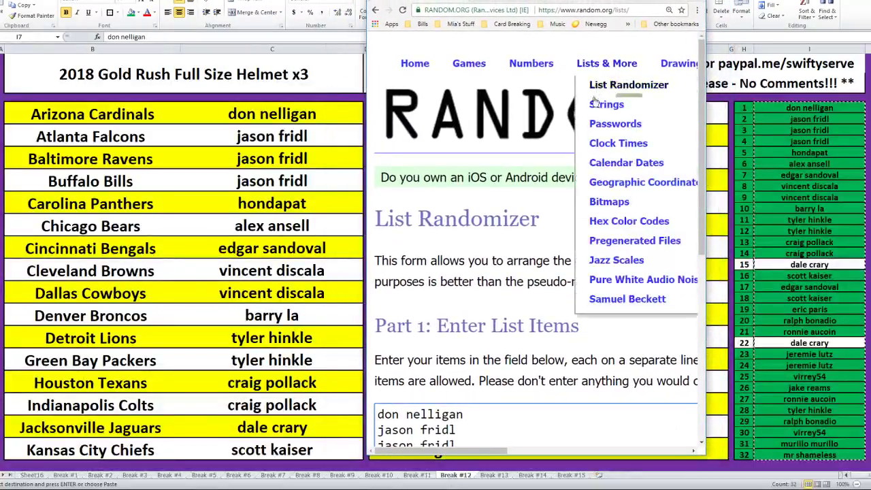
{"action": "left_click_drag", "start_coordinate": [701, 136], "coordinate": [691, 283]}
{"action": "left_click", "coordinate": [503, 189]}
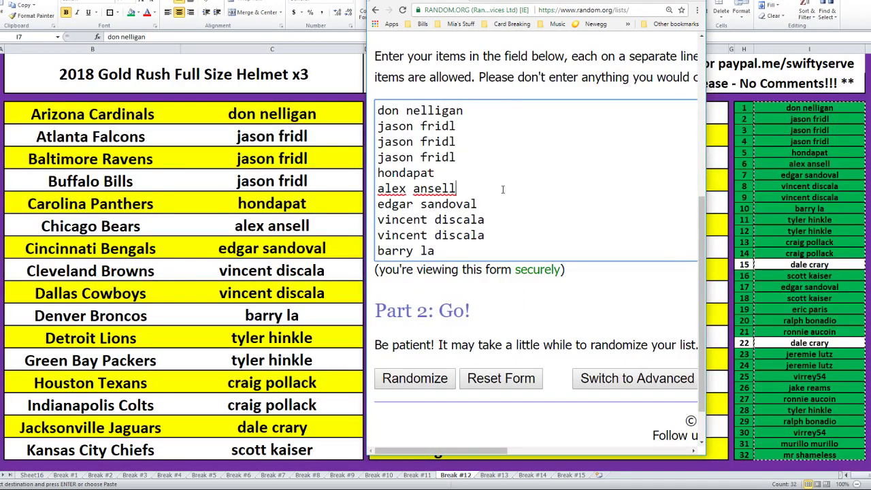
{"action": "scroll", "coordinate": [503, 191], "scroll_direction": "down", "scroll_amount": 2}
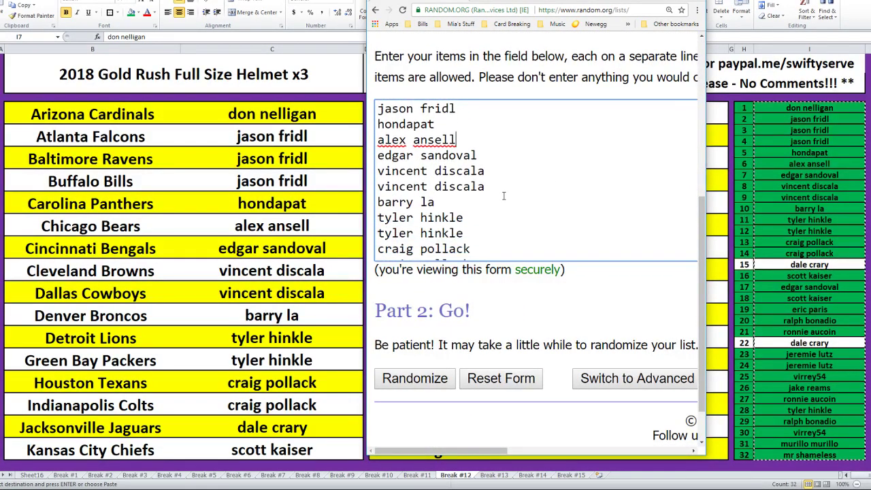
{"action": "scroll", "coordinate": [504, 196], "scroll_direction": "down", "scroll_amount": 3}
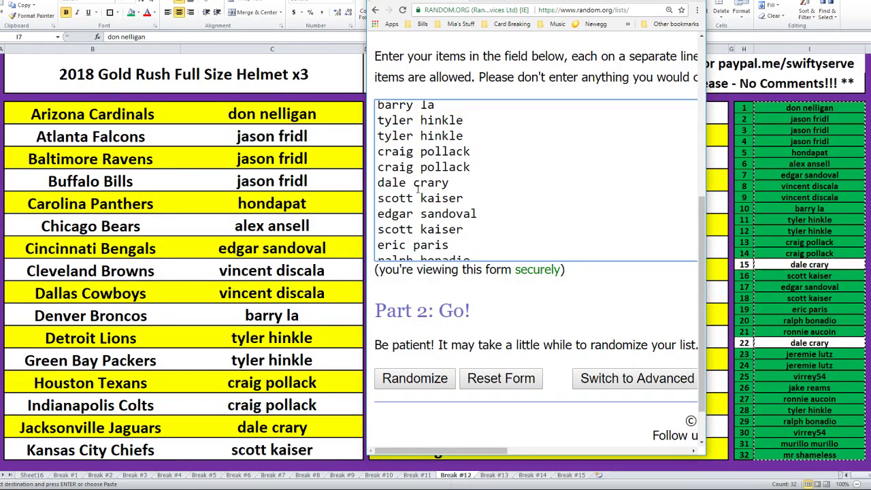
{"action": "left_click_drag", "start_coordinate": [584, 4], "coordinate": [383, 6]}
{"action": "scroll", "coordinate": [258, 221], "scroll_direction": "down", "scroll_amount": 3}
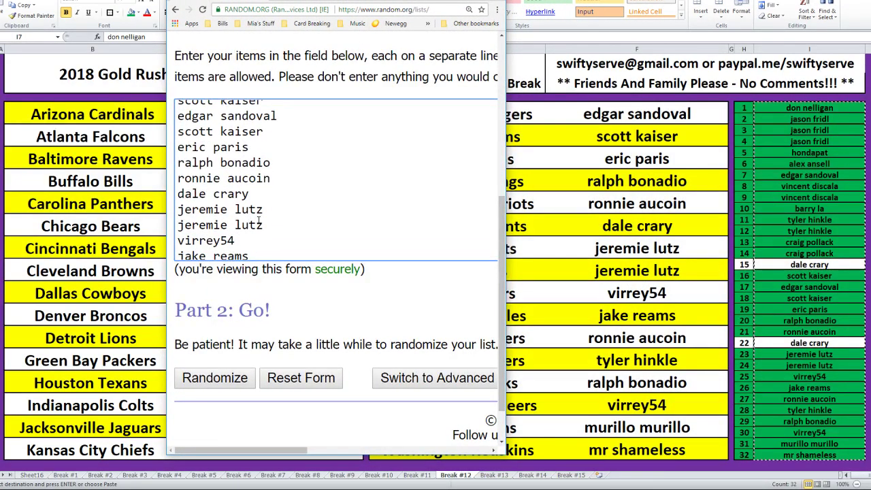
{"action": "scroll", "coordinate": [258, 221], "scroll_direction": "down", "scroll_amount": 3}
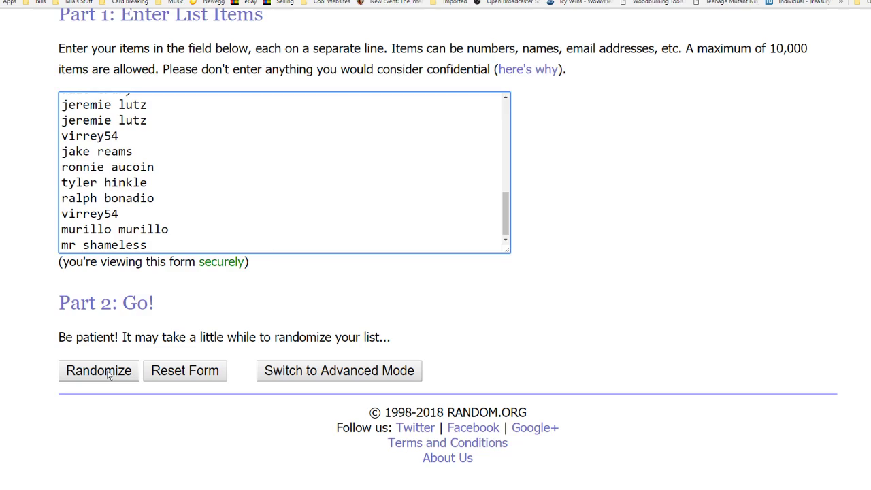
Randomize the 32 buyer names five times in a row.
{"action": "left_click", "coordinate": [99, 370]}
{"action": "scroll", "coordinate": [102, 374], "scroll_direction": "down", "scroll_amount": 7}
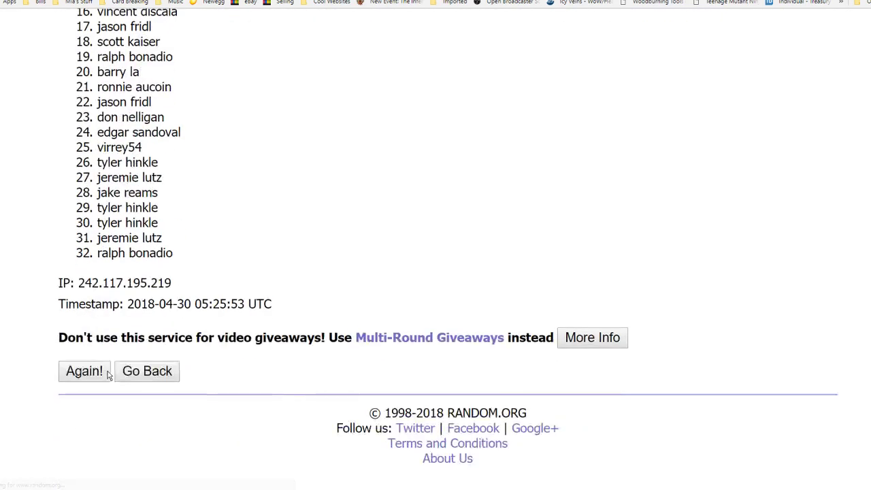
{"action": "left_click", "coordinate": [98, 376]}
{"action": "scroll", "coordinate": [97, 375], "scroll_direction": "down", "scroll_amount": 7}
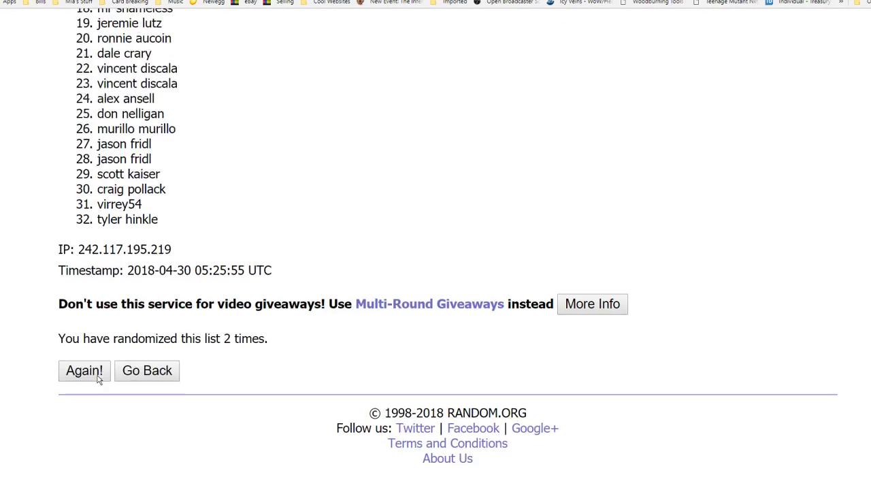
{"action": "left_click", "coordinate": [85, 371]}
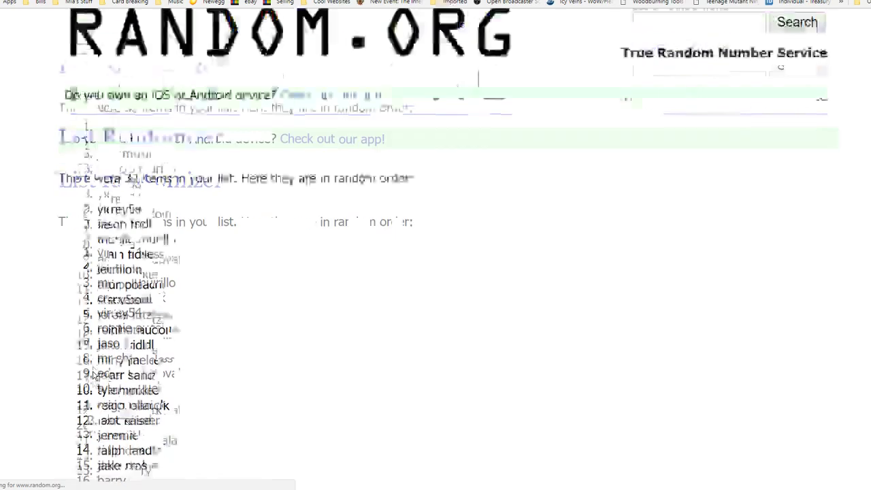
{"action": "scroll", "coordinate": [95, 376], "scroll_direction": "down", "scroll_amount": 7}
{"action": "left_click", "coordinate": [84, 370]}
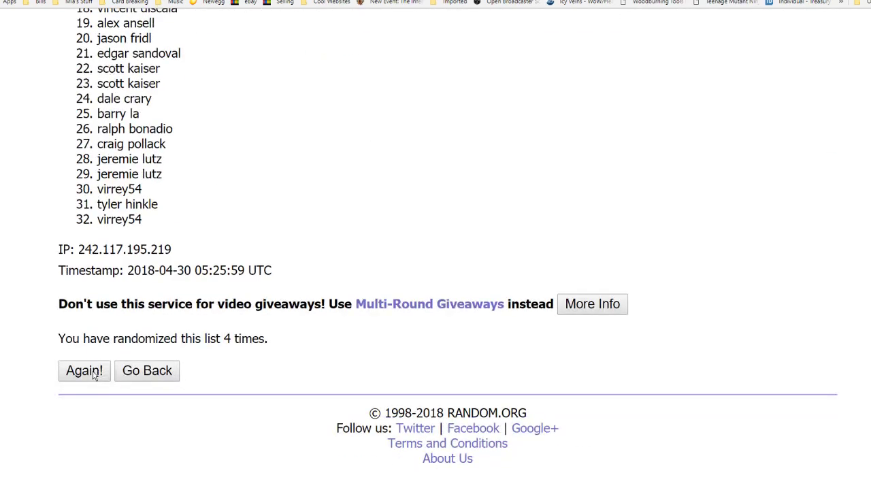
{"action": "left_click", "coordinate": [85, 371]}
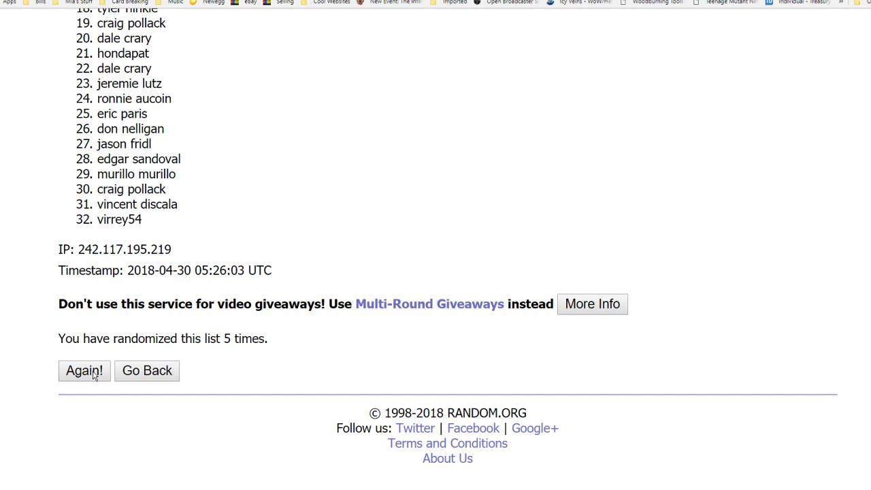
Select the final shuffled list from item 1 to item 32.
{"action": "left_click_drag", "start_coordinate": [192, 338], "coordinate": [297, 346]}
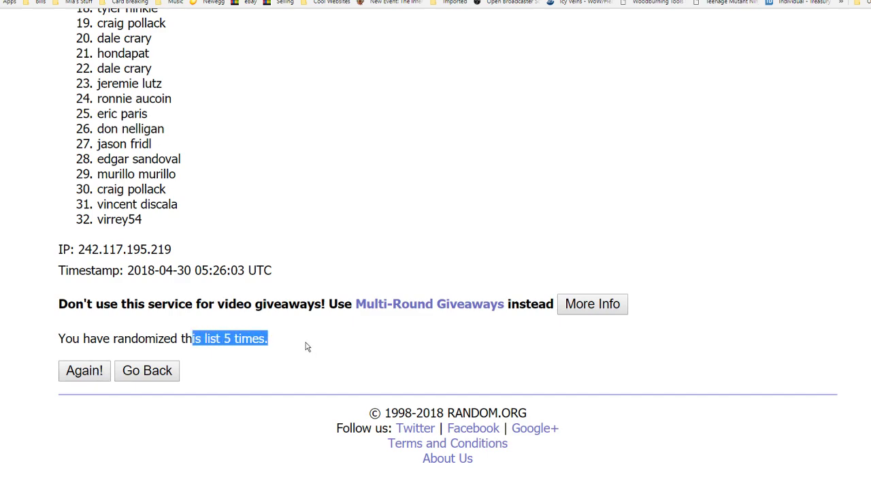
{"action": "scroll", "coordinate": [305, 346], "scroll_direction": "up", "scroll_amount": 6}
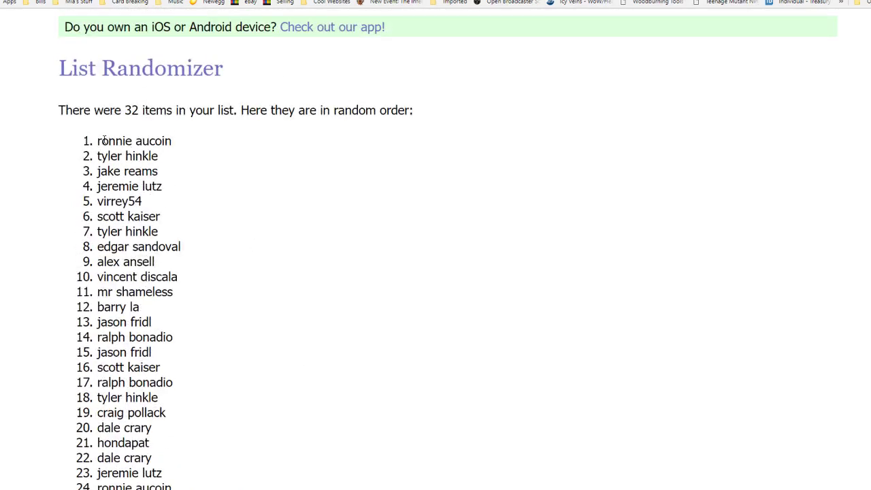
{"action": "left_click_drag", "start_coordinate": [98, 140], "coordinate": [167, 422]}
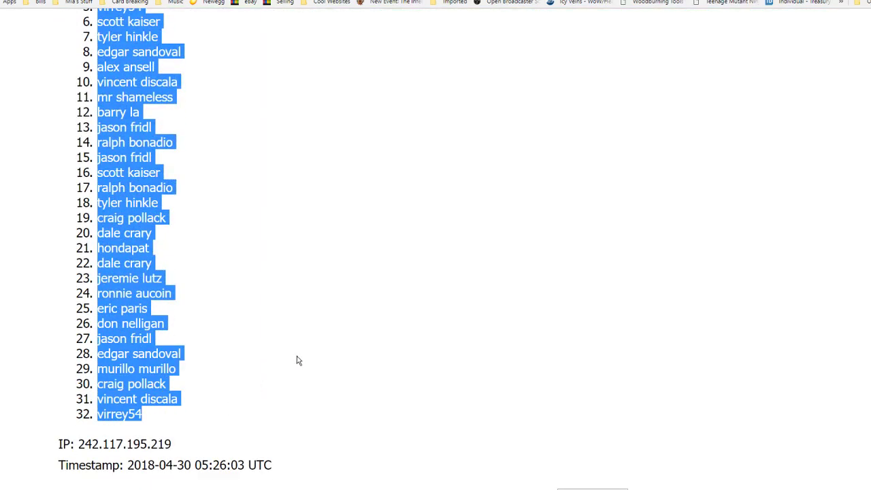
Paste the numbered randomized buyer order into column I, re-pairing all 32 teams.
{"action": "key", "text": "alt+Tab"}
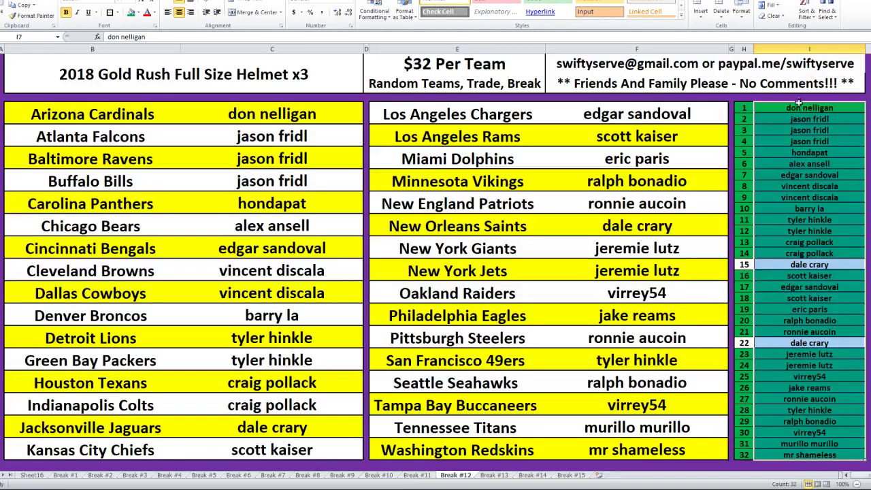
{"action": "right_click", "coordinate": [803, 110]}
{"action": "left_click", "coordinate": [839, 148]}
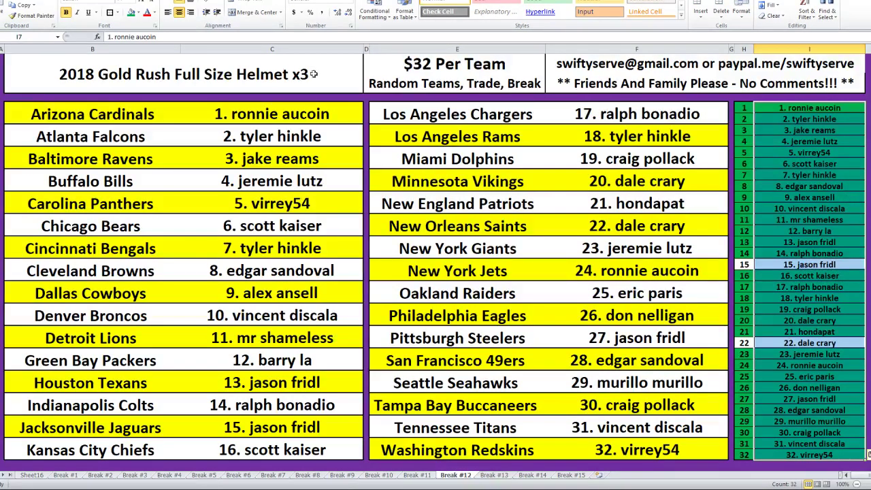
{"action": "left_click", "coordinate": [260, 77]}
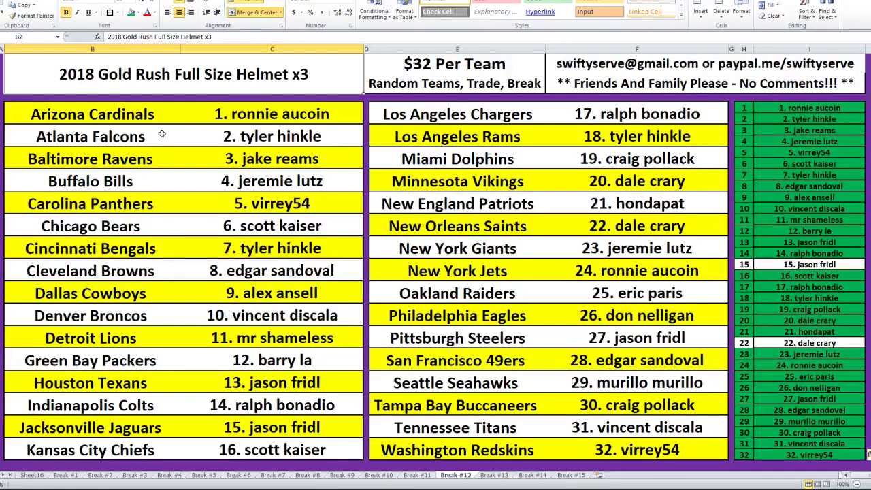
Fill B29:C29, E27:F27 and E25:F25 green for the Packers, Steelers and Eagles.
{"action": "left_click", "coordinate": [234, 360]}
{"action": "left_click_drag", "start_coordinate": [166, 359], "coordinate": [232, 360]}
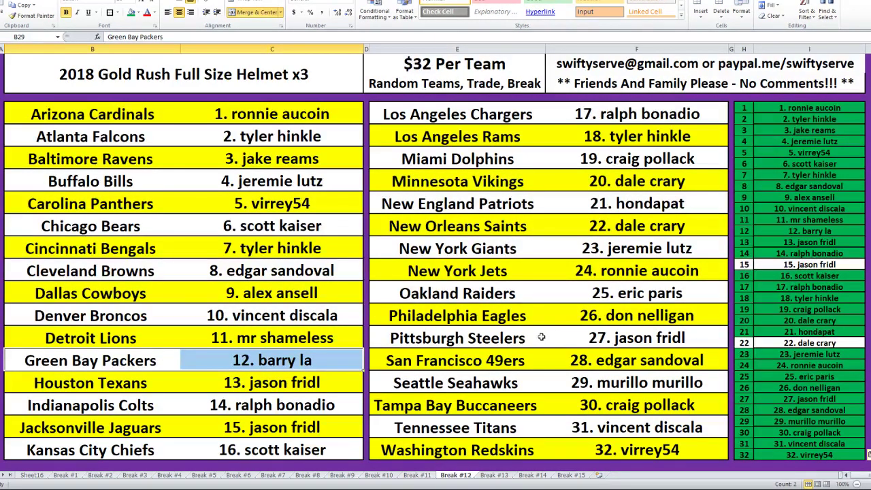
{"action": "left_click_drag", "start_coordinate": [541, 337], "coordinate": [601, 337]}
{"action": "left_click", "coordinate": [132, 13]}
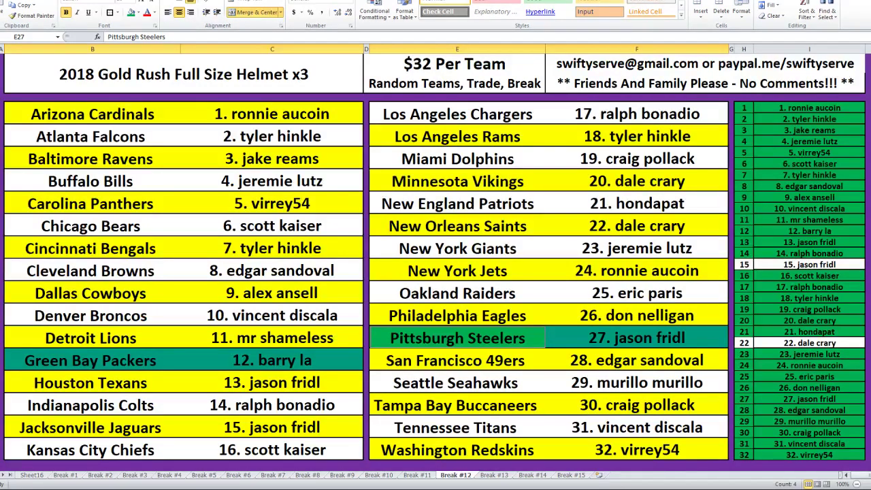
{"action": "left_click_drag", "start_coordinate": [525, 315], "coordinate": [609, 316]}
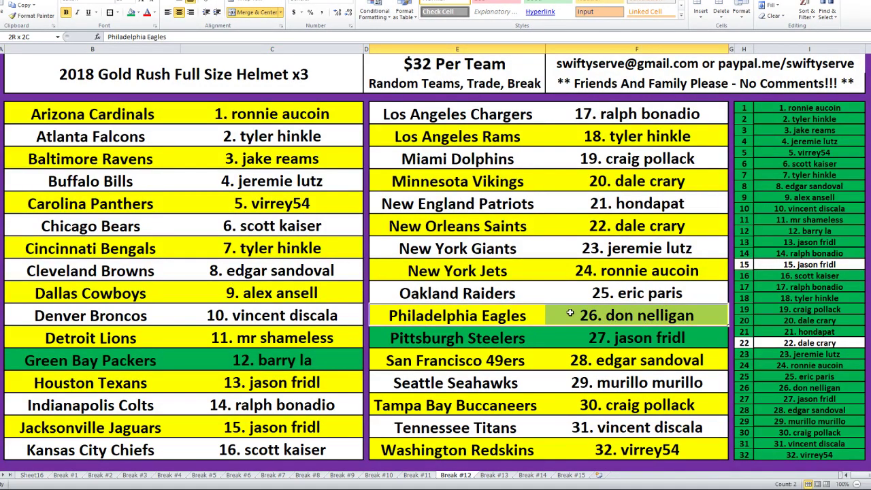
{"action": "left_click", "coordinate": [130, 12]}
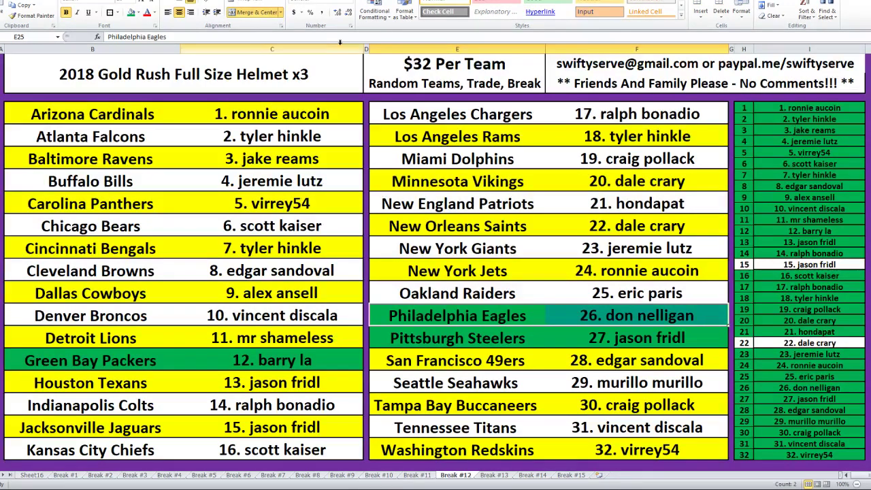
Fill the Cincinnati Bengals row green from the Fill Color list.
{"action": "left_click", "coordinate": [661, 203]}
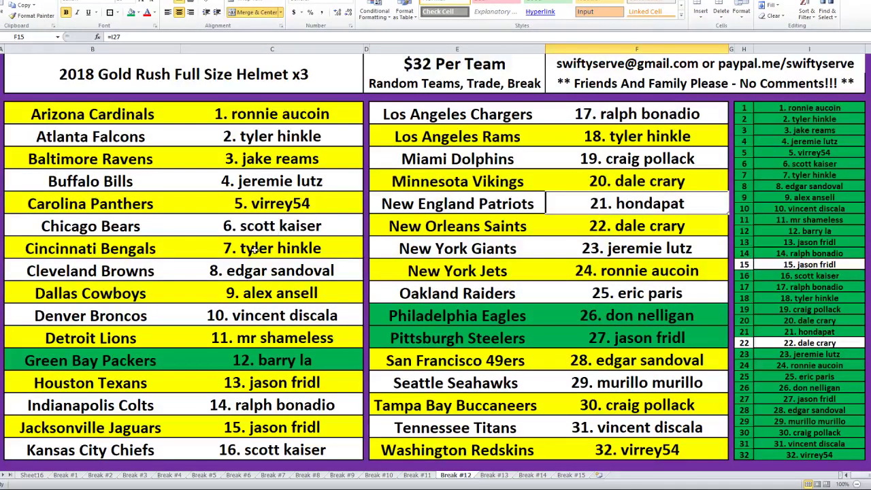
{"action": "left_click", "coordinate": [277, 267]}
{"action": "left_click", "coordinate": [171, 266]}
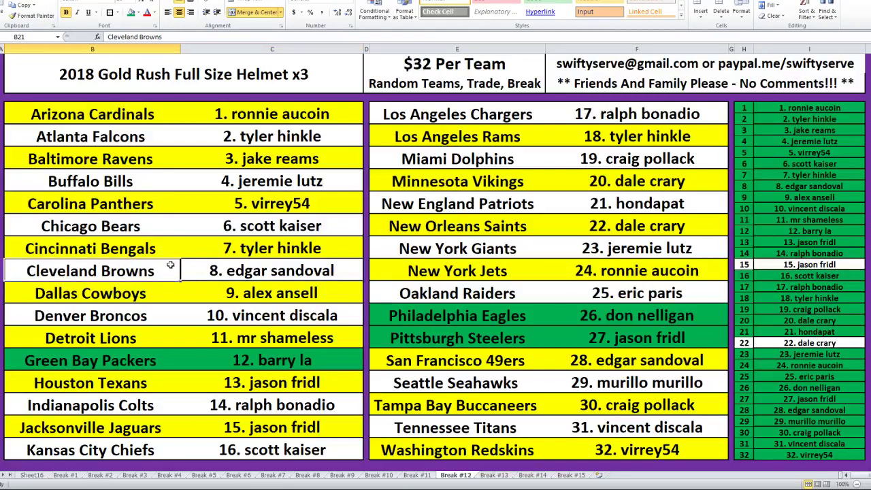
{"action": "key", "text": "shift+Right"}
{"action": "left_click_drag", "start_coordinate": [136, 248], "coordinate": [252, 249]}
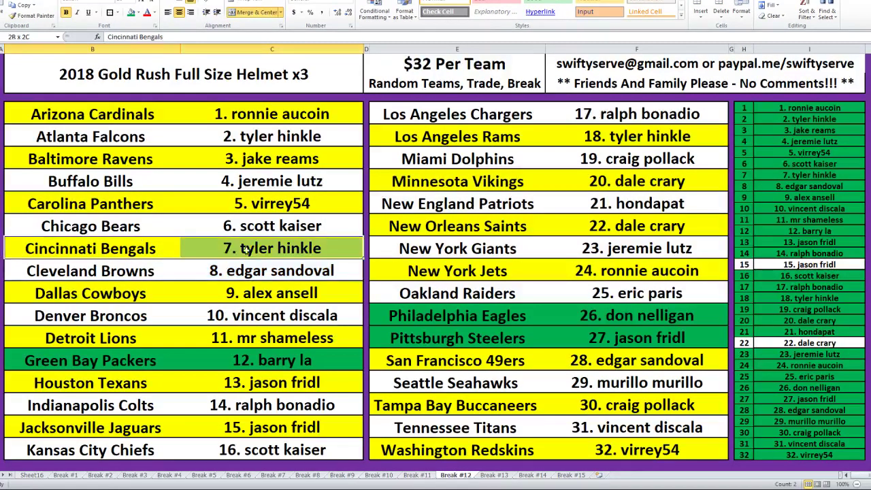
{"action": "left_click", "coordinate": [138, 12]}
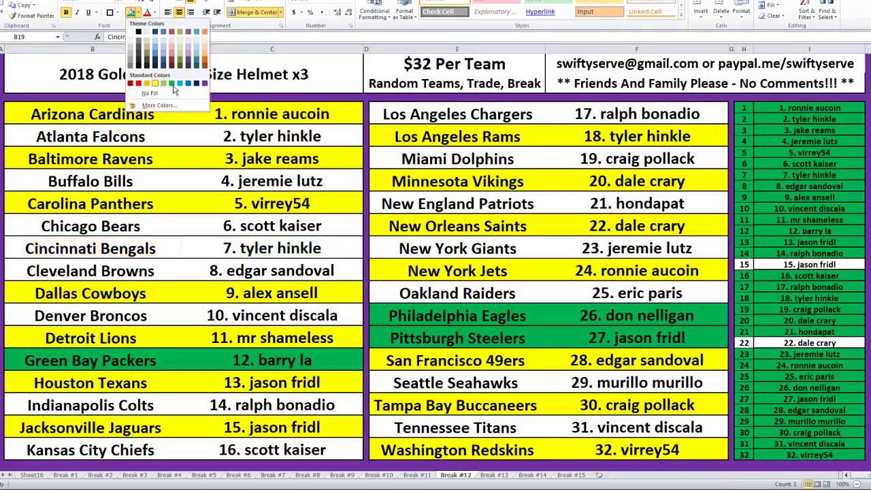
{"action": "left_click", "coordinate": [175, 87]}
{"action": "left_click", "coordinate": [269, 255]}
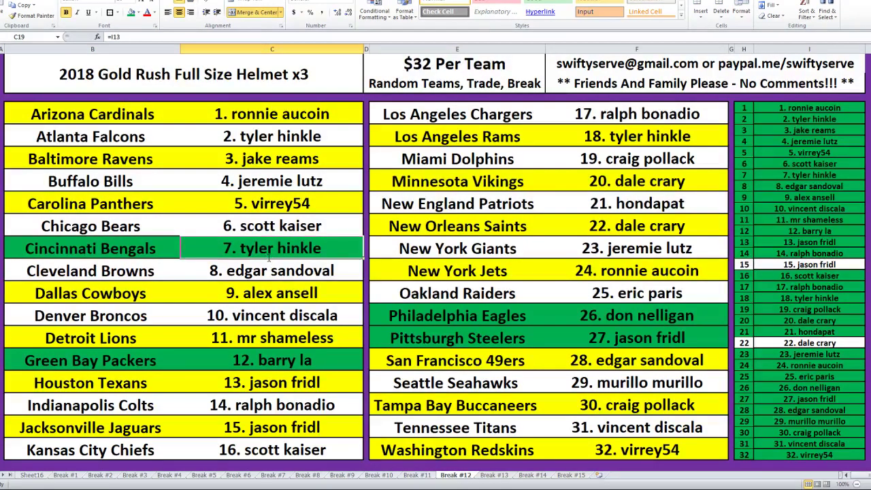
Correct the Cincinnati Bengals buyer name after undoing a mistyped entry.
{"action": "type", "text": "hond"}
{"action": "key", "text": "BackSpace"}
{"action": "key", "text": "BackSpace"}
{"action": "key", "text": "BackSpace"}
{"action": "key", "text": "BackSpace"}
{"action": "key", "text": "ctrl+Return"}
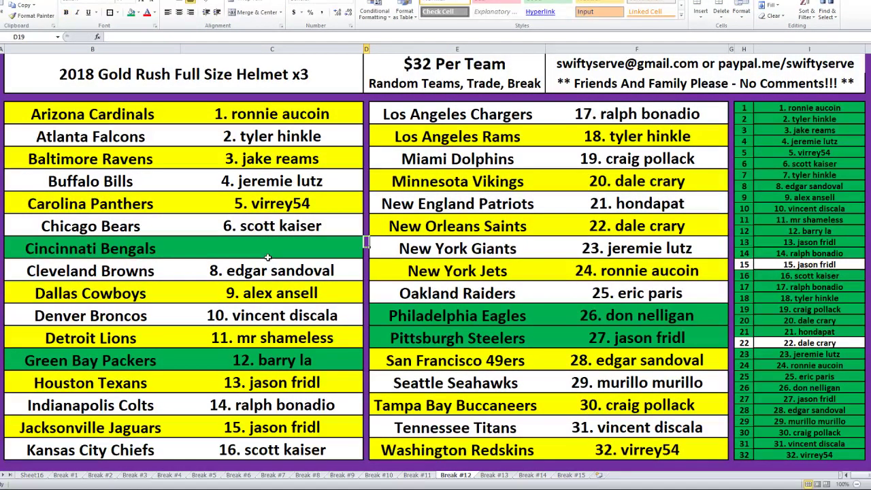
{"action": "type", "text": "HO"}
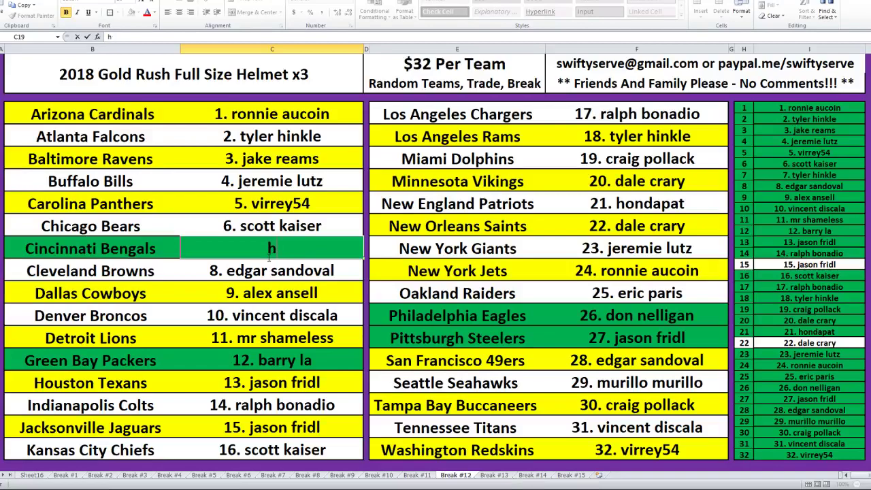
{"action": "type", "text": "NDAPAT"}
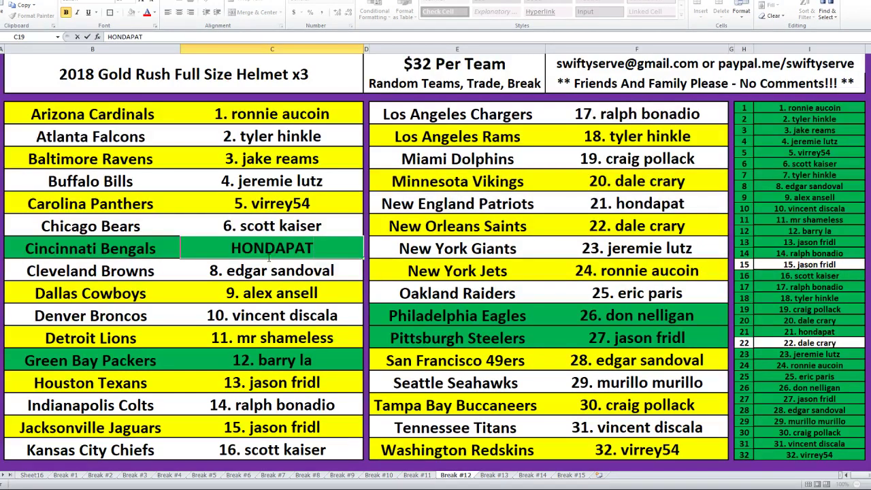
{"action": "key", "text": "Escape"}
{"action": "key", "text": "ctrl+z"}
{"action": "key", "text": "ctrl+z"}
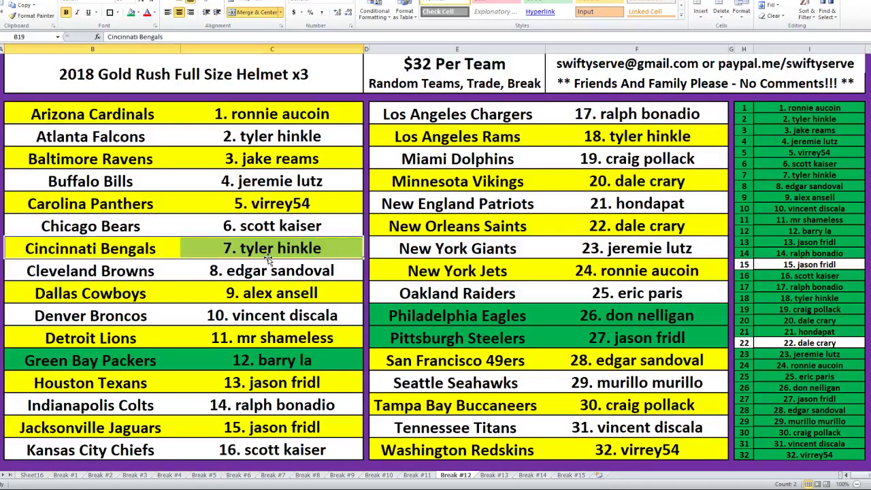
{"action": "left_click", "coordinate": [267, 256]}
{"action": "type", "text": "HONDAPAYT"}
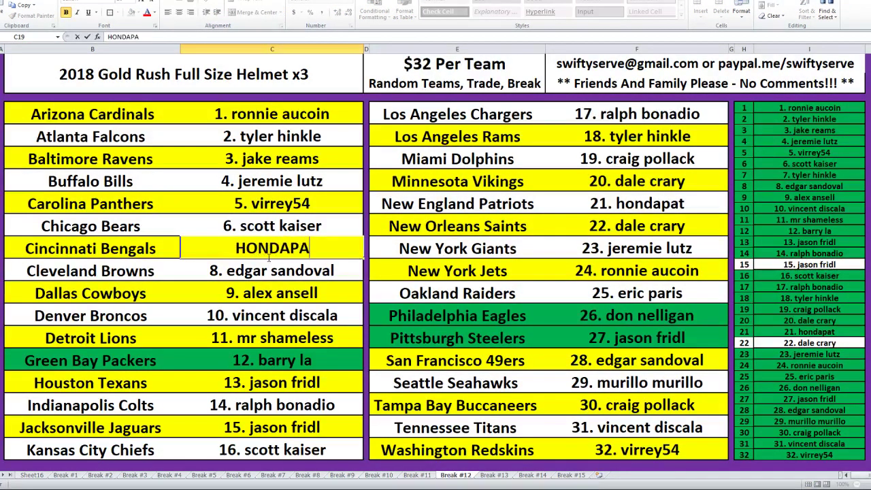
{"action": "key", "text": "BackSpace"}
{"action": "key", "text": "BackSpace"}
{"action": "type", "text": "T"}
{"action": "key", "text": "Up"}
{"action": "key", "text": "Up"}
{"action": "key", "text": "Up"}
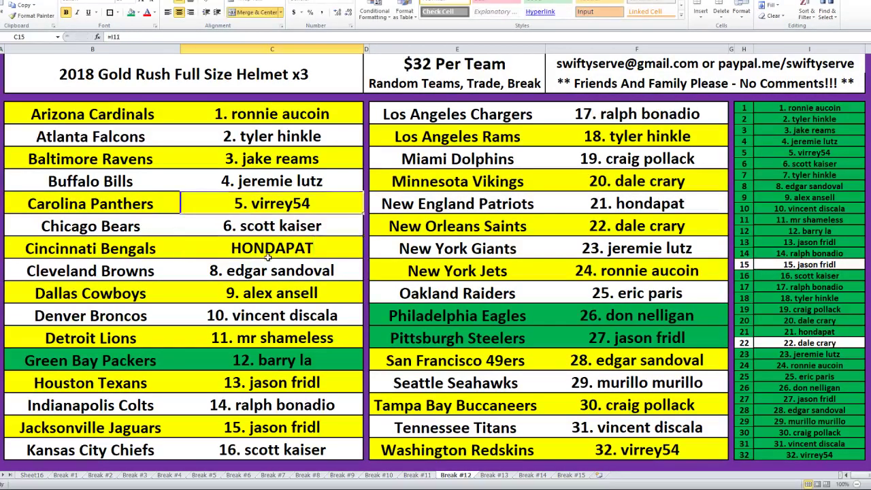
Enter a new buyer name for the New England Patriots.
{"action": "key", "text": "Right"}
{"action": "key", "text": "Right"}
{"action": "key", "text": "Down"}
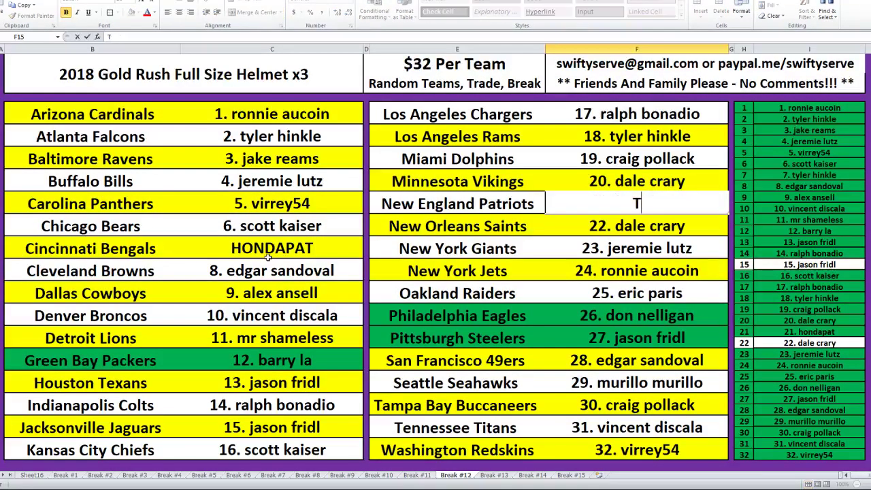
{"action": "key", "text": "Return"}
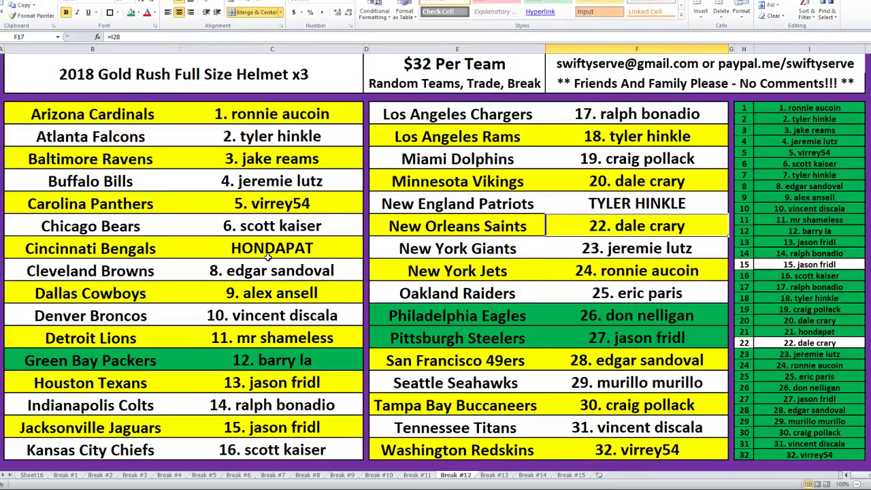
Fill the Bengals, Patriots, Colts and Chargers rows green as paid.
{"action": "left_click_drag", "start_coordinate": [126, 248], "coordinate": [260, 248]}
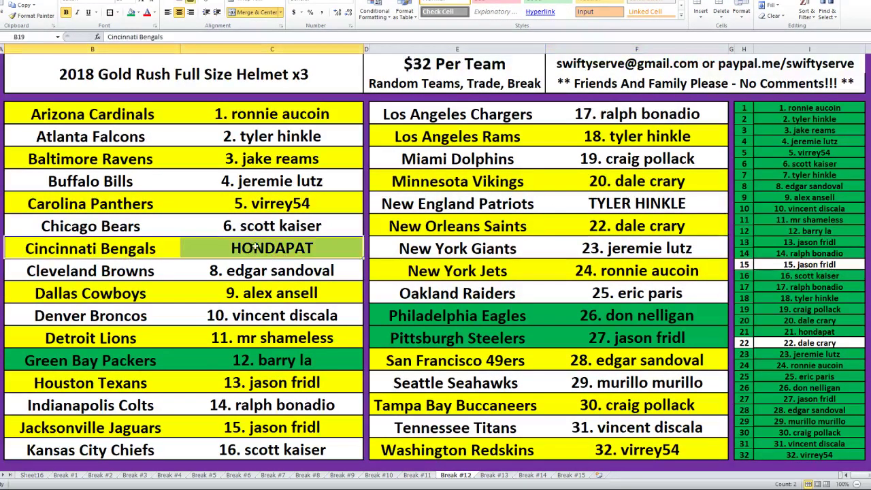
{"action": "left_click", "coordinate": [131, 12]}
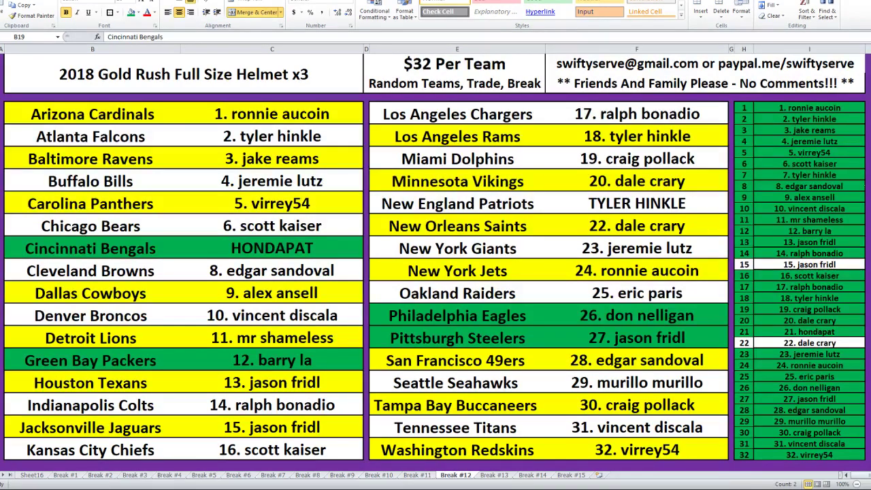
{"action": "left_click_drag", "start_coordinate": [517, 198], "coordinate": [612, 200]}
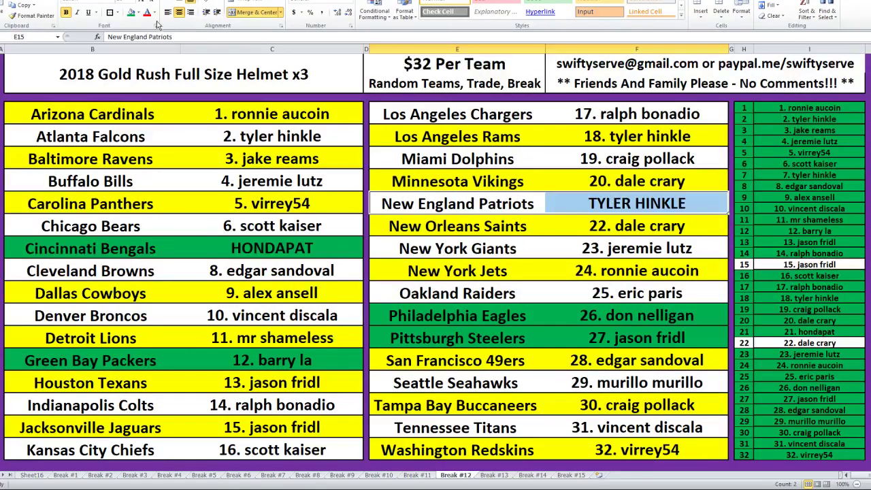
{"action": "left_click", "coordinate": [130, 12]}
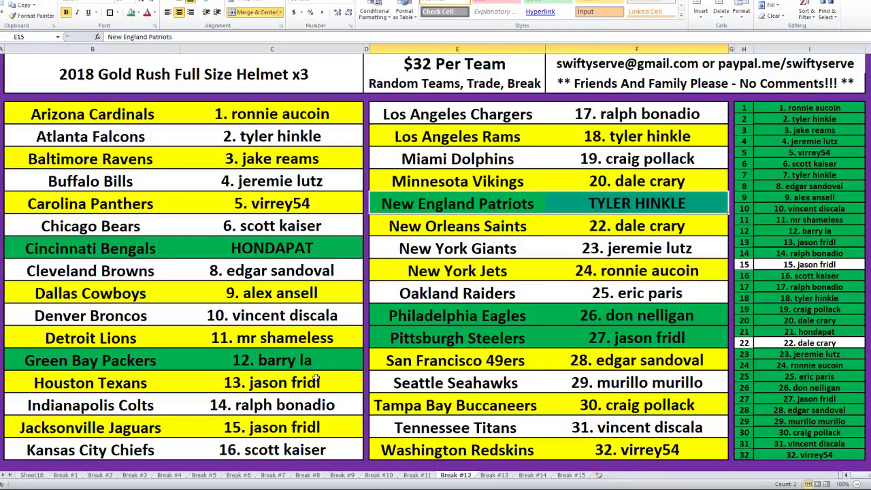
{"action": "left_click_drag", "start_coordinate": [170, 406], "coordinate": [208, 406]}
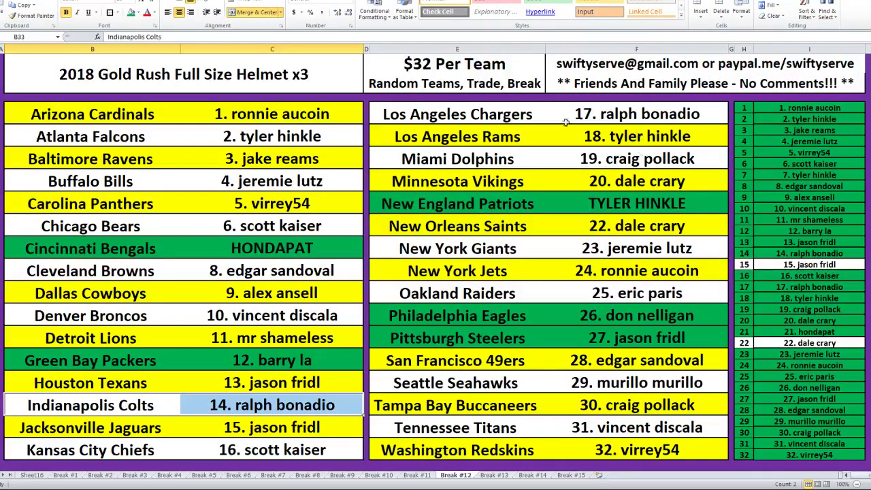
{"action": "left_click_drag", "start_coordinate": [521, 121], "coordinate": [568, 121]}
{"action": "left_click", "coordinate": [131, 13]}
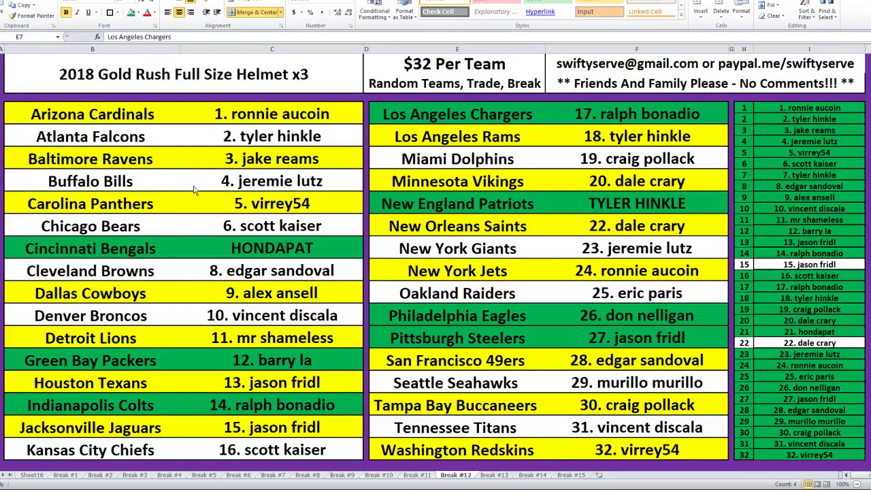
Enter new buyer names for the Buffalo Bills and Los Angeles Rams.
{"action": "left_click", "coordinate": [280, 178]}
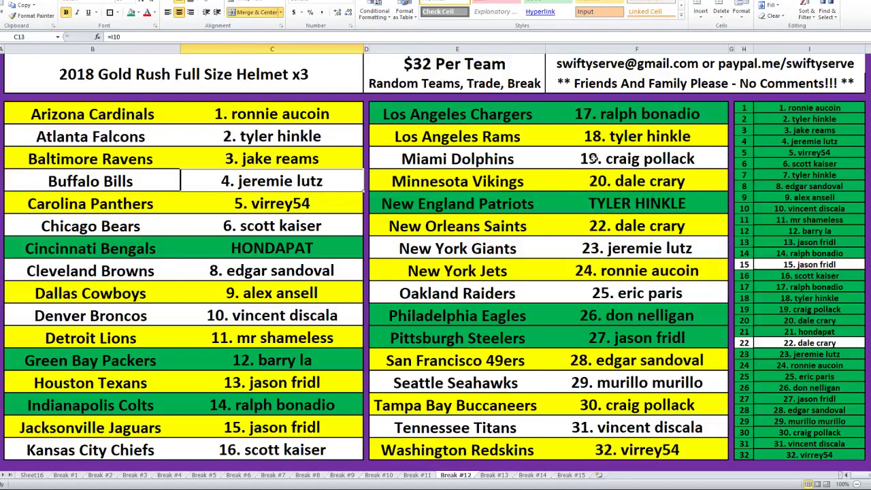
{"action": "left_click", "coordinate": [621, 136]}
{"action": "left_click", "coordinate": [306, 184]}
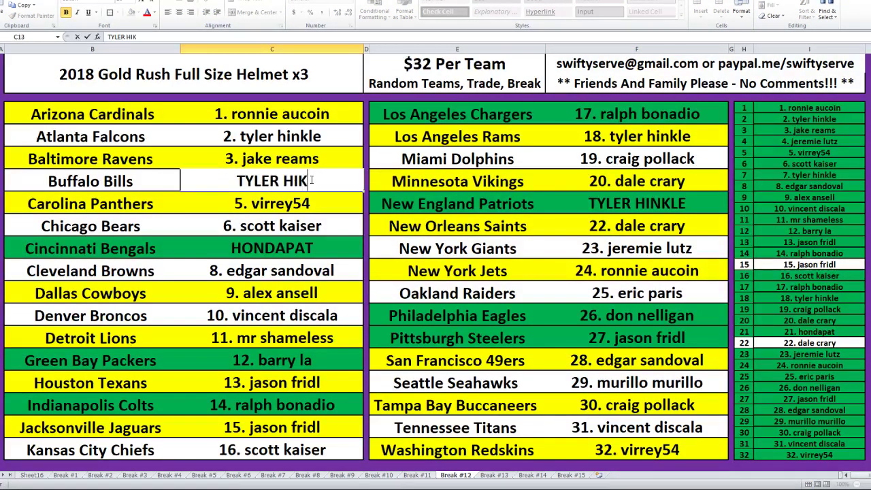
{"action": "key", "text": "Up"}
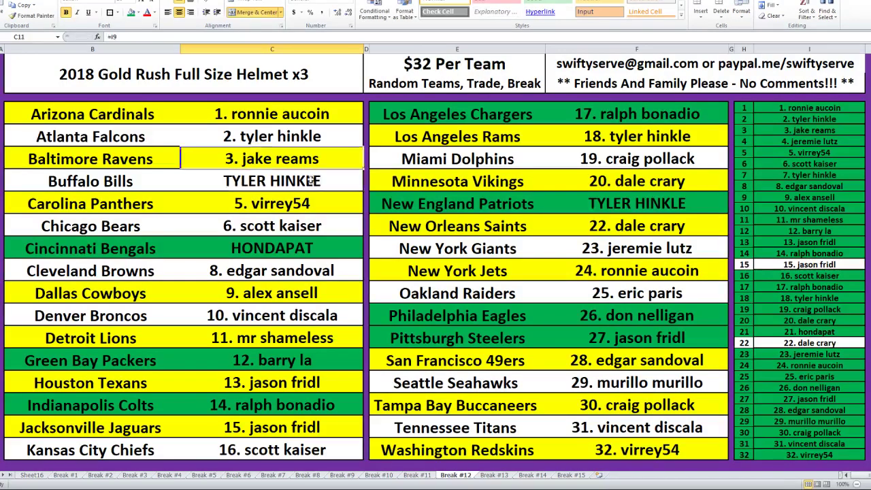
{"action": "key", "text": "Right"}
{"action": "key", "text": "Right"}
{"action": "key", "text": "Right"}
{"action": "key", "text": "Up"}
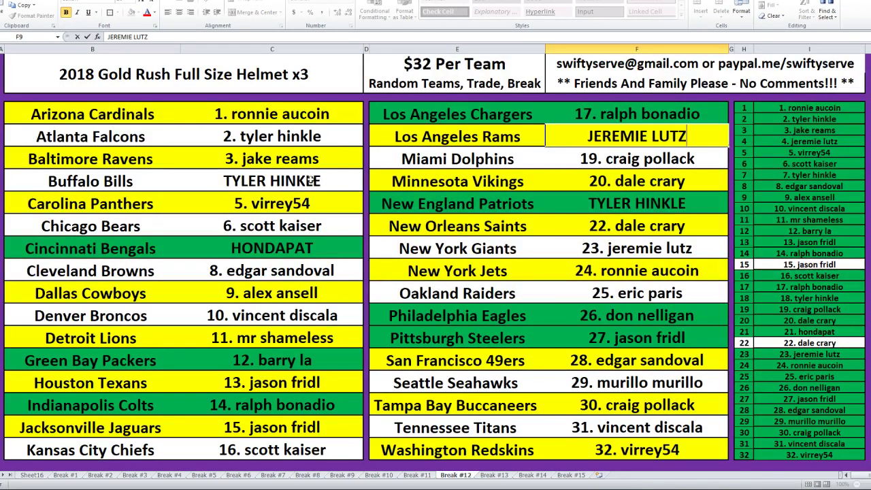
{"action": "key", "text": "Return"}
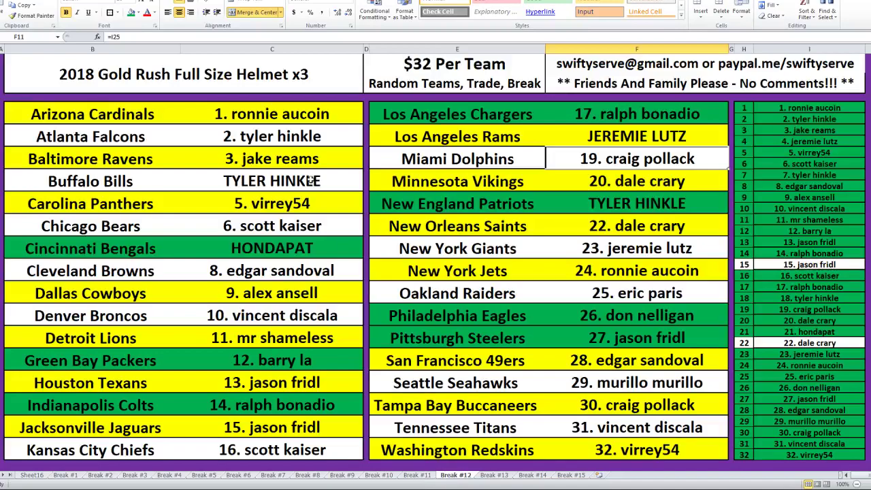
Enter new buyer names for the Washington Redskins and New York Giants.
{"action": "key", "text": "Down"}
{"action": "key", "text": "Down"}
{"action": "key", "text": "Down"}
{"action": "key", "text": "Down"}
{"action": "key", "text": "Down"}
{"action": "key", "text": "Down"}
{"action": "key", "text": "Down"}
{"action": "key", "text": "Down"}
{"action": "key", "text": "Down"}
{"action": "key", "text": "Down"}
{"action": "key", "text": "Down"}
{"action": "key", "text": "Down"}
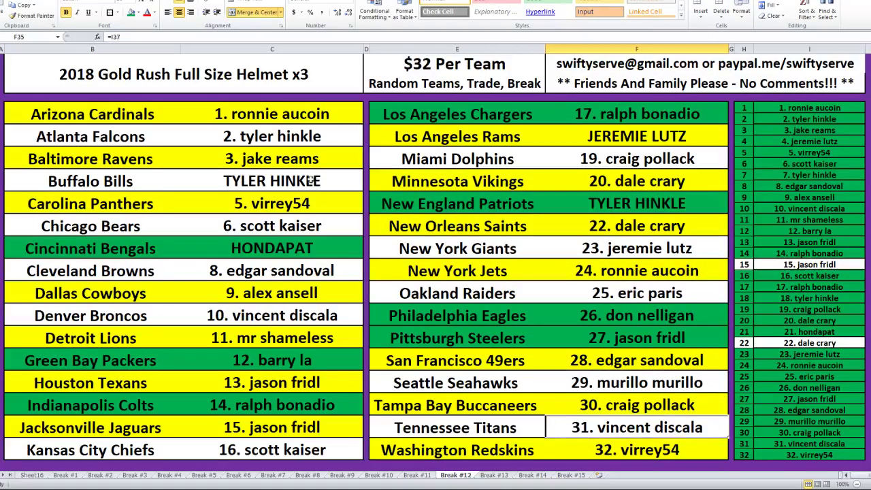
{"action": "key", "text": "Down"}
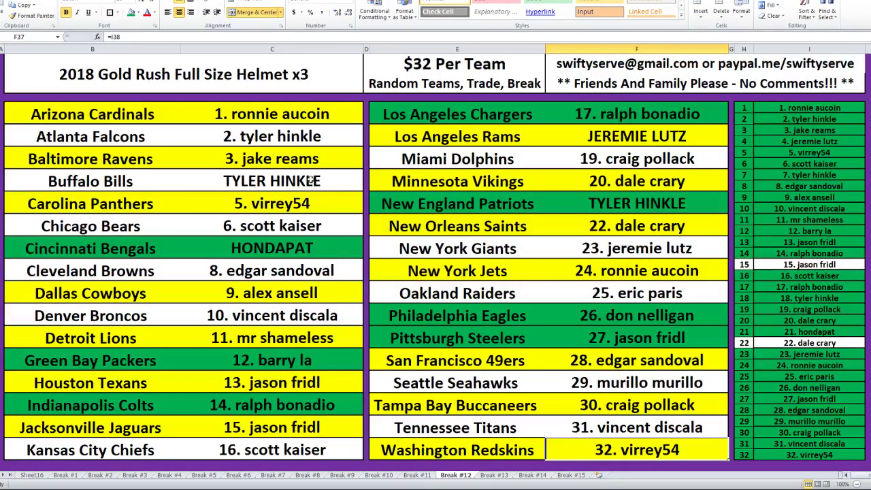
{"action": "key", "text": "Up"}
{"action": "key", "text": "Up"}
{"action": "key", "text": "Up"}
{"action": "key", "text": "Up"}
{"action": "key", "text": "Up"}
{"action": "key", "text": "Up"}
{"action": "key", "text": "Up"}
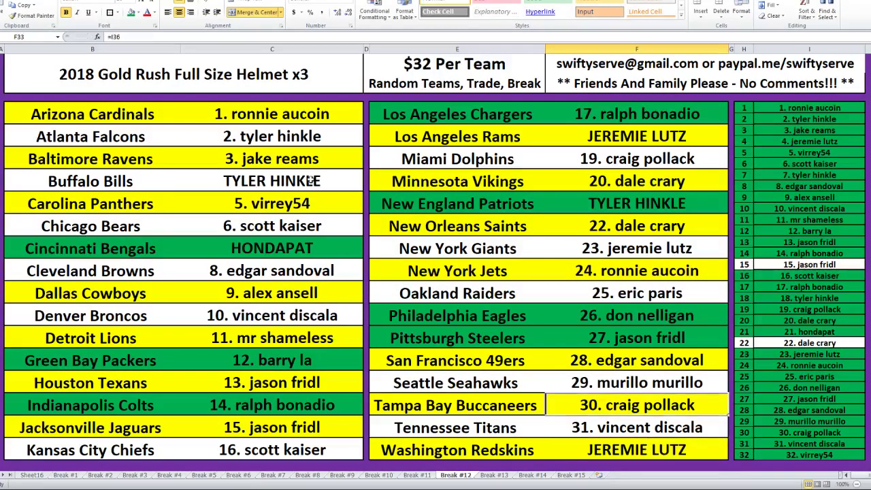
{"action": "key", "text": "Up"}
{"action": "key", "text": "Up"}
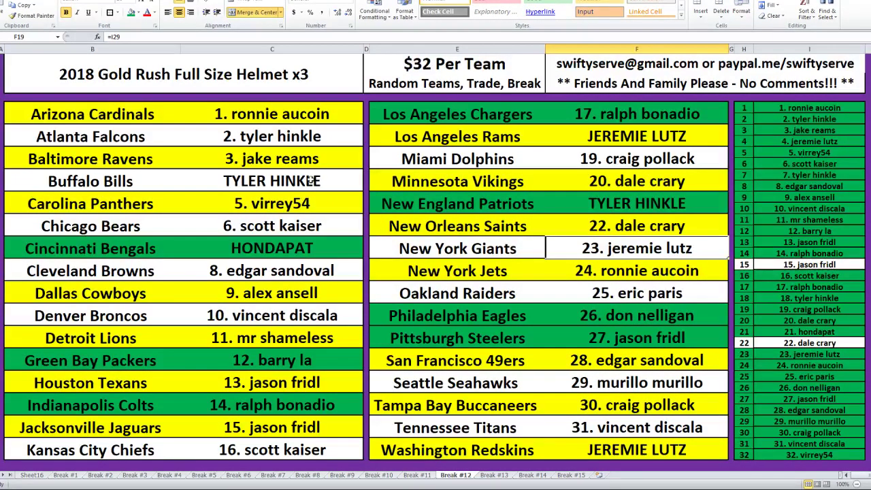
{"action": "type", "text": "VIRREY"}
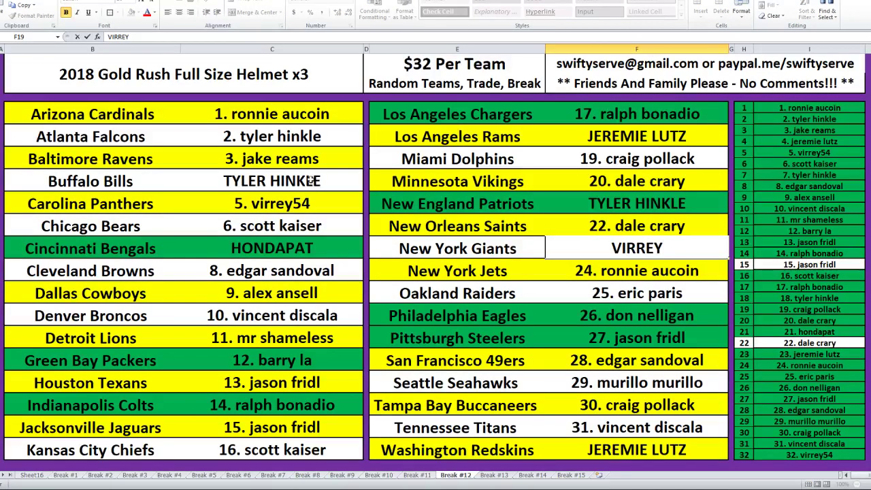
{"action": "type", "text": "54"}
{"action": "key", "text": "Return"}
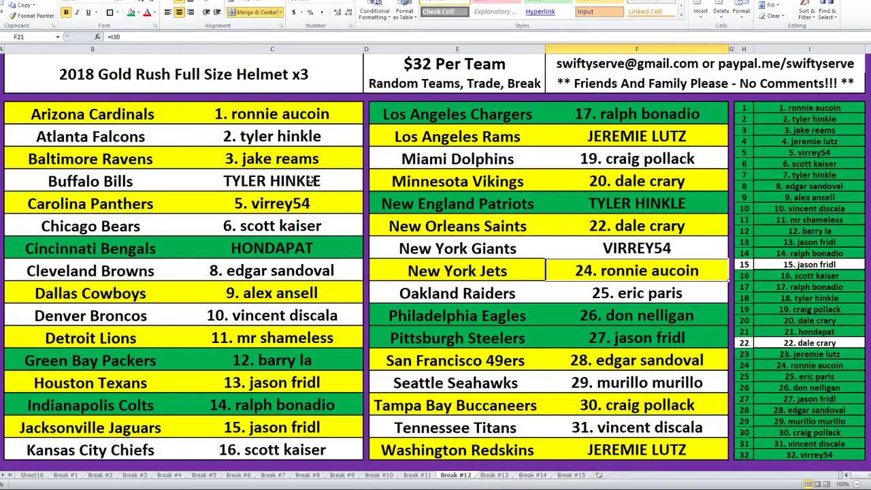
Swap the Bills and Rams buyers in C13 and F9, accepting AutoComplete for the Rams.
{"action": "left_click", "coordinate": [599, 133]}
{"action": "left_click", "coordinate": [289, 177]}
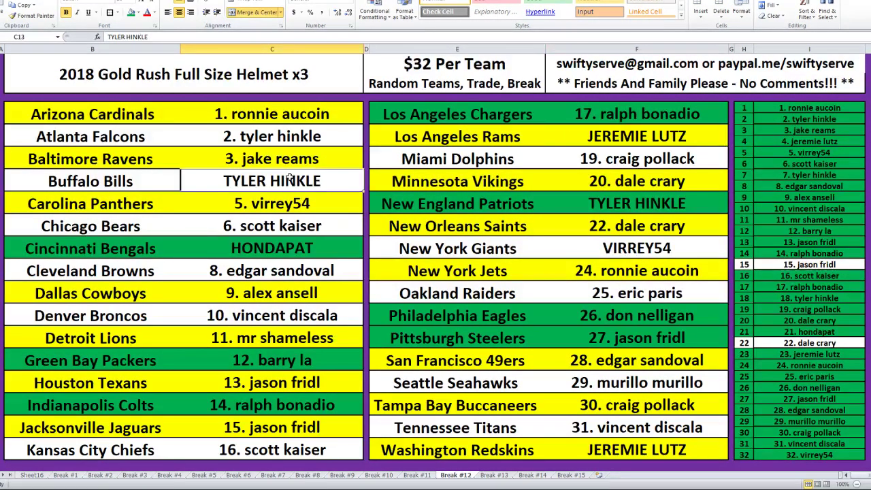
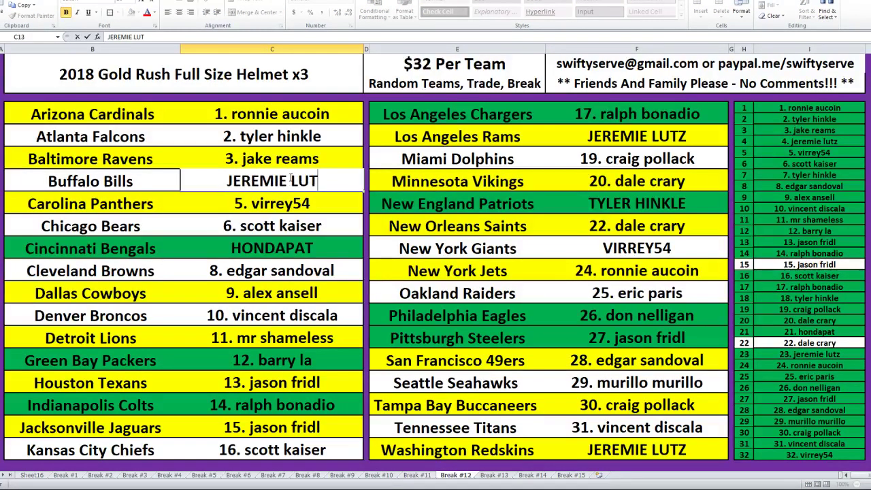
{"action": "key", "text": "Up"}
{"action": "key", "text": "Up"}
{"action": "key", "text": "Right"}
{"action": "key", "text": "Right"}
{"action": "key", "text": "Right"}
{"action": "type", "text": "TYLER H"}
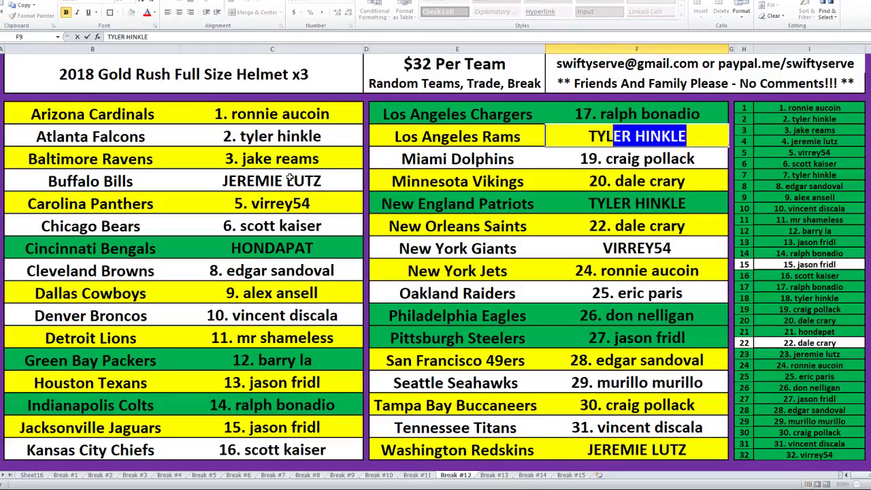
{"action": "key", "text": "Return"}
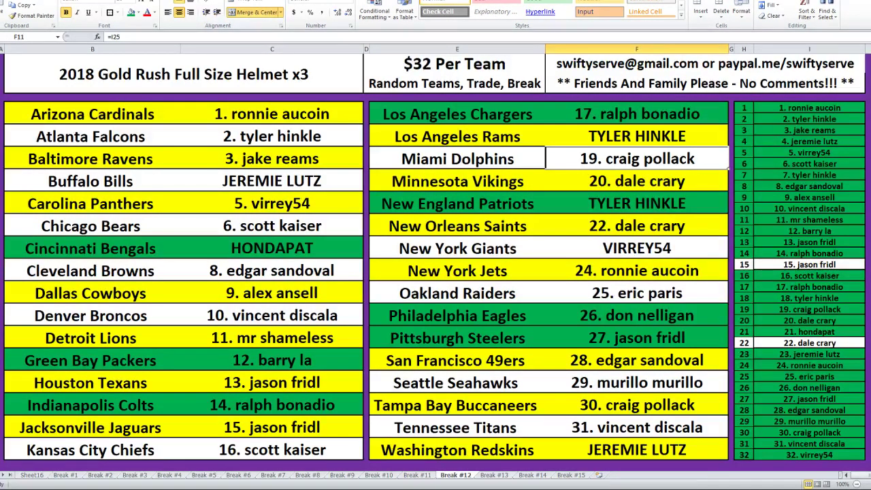
Fill the Minnesota Vikings and New Orleans Saints rows green.
{"action": "left_click_drag", "start_coordinate": [543, 181], "coordinate": [619, 178]}
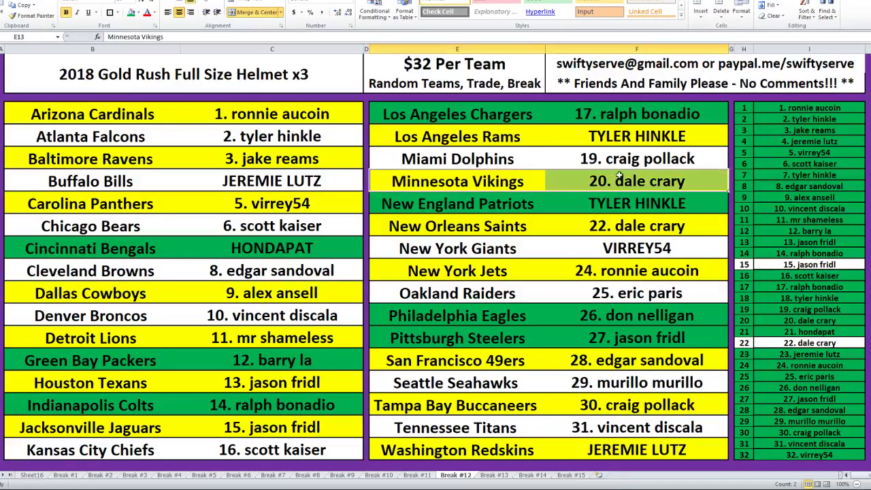
{"action": "left_click_drag", "start_coordinate": [505, 221], "coordinate": [574, 221]}
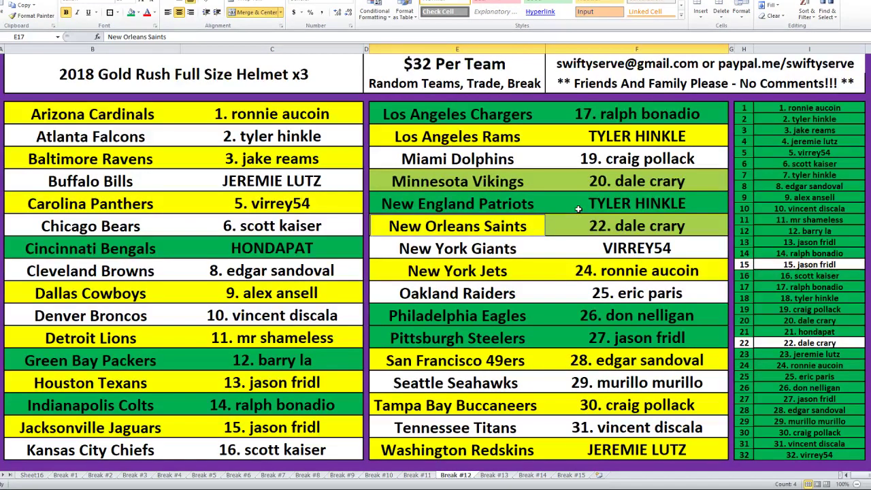
{"action": "left_click", "coordinate": [132, 14]}
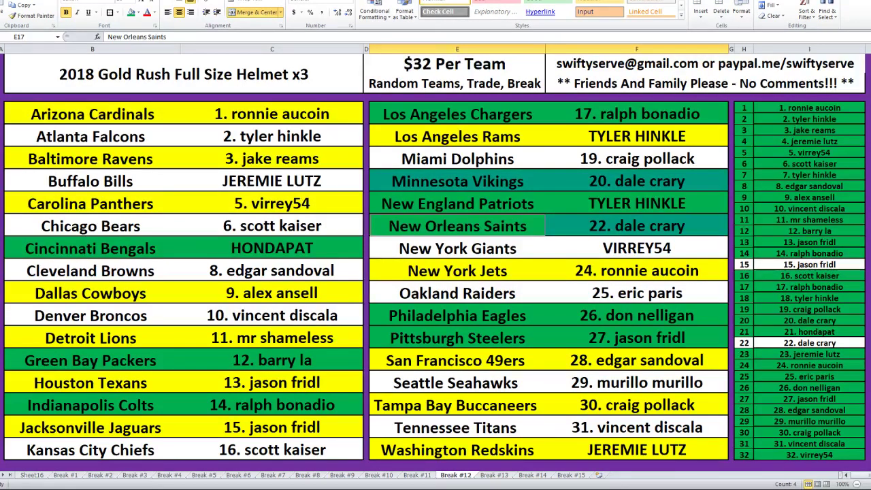
{"action": "key", "text": "alt+Tab"}
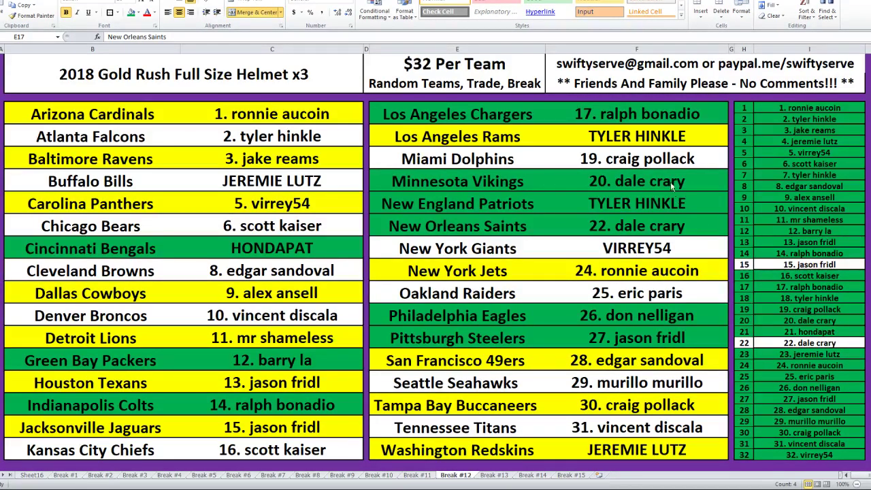
Fill the Atlanta Falcons, Los Angeles Rams and Seattle Seahawks rows green.
{"action": "left_click_drag", "start_coordinate": [517, 140], "coordinate": [578, 139]}
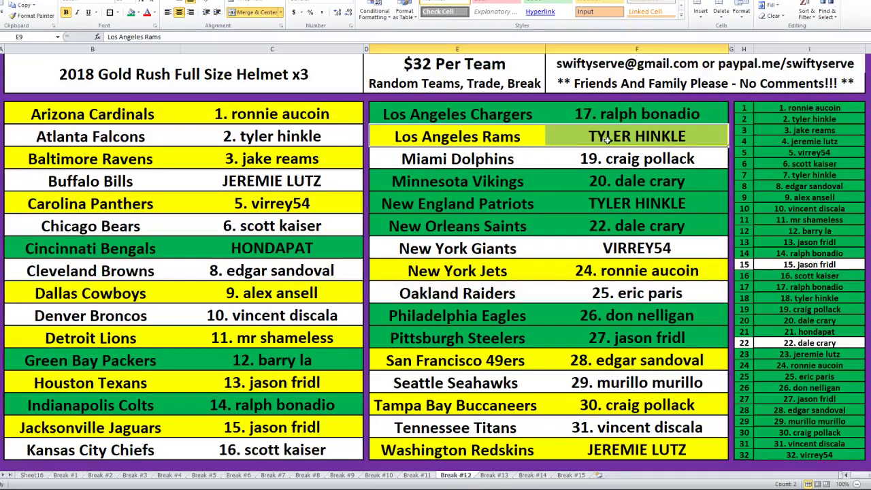
{"action": "left_click_drag", "start_coordinate": [147, 138], "coordinate": [206, 140]}
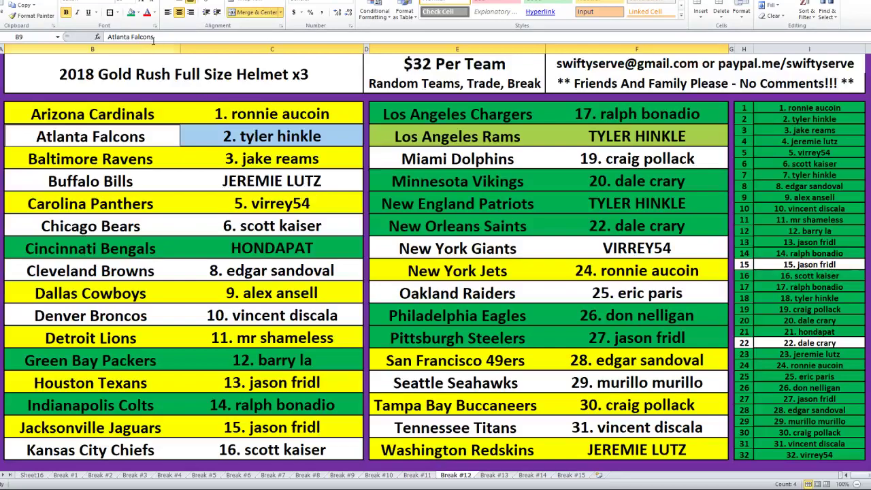
{"action": "left_click", "coordinate": [130, 12]}
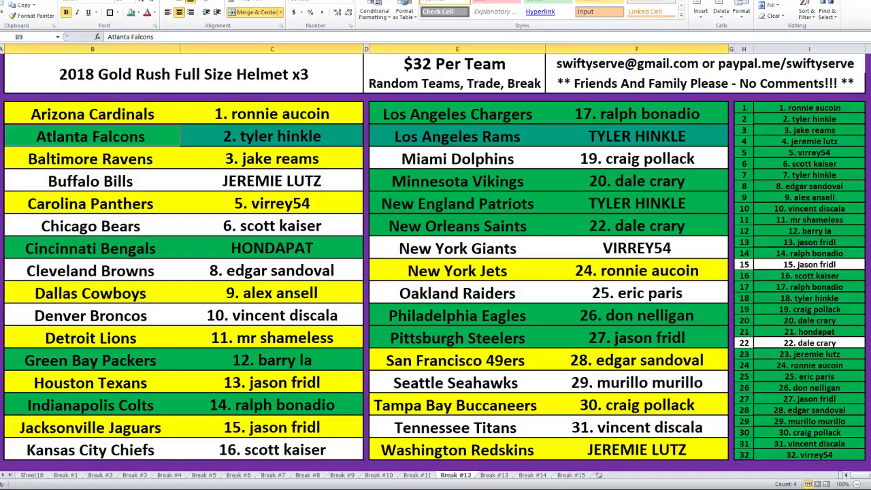
{"action": "left_click_drag", "start_coordinate": [521, 384], "coordinate": [578, 383]}
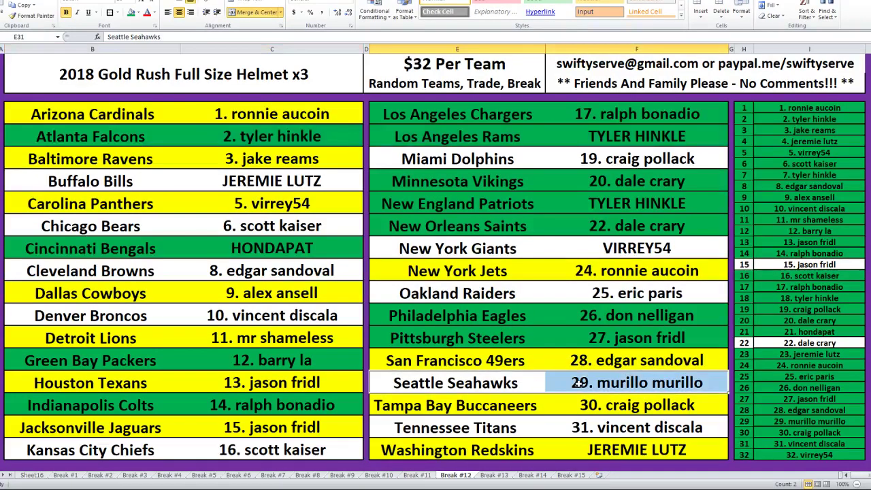
{"action": "left_click", "coordinate": [131, 13]}
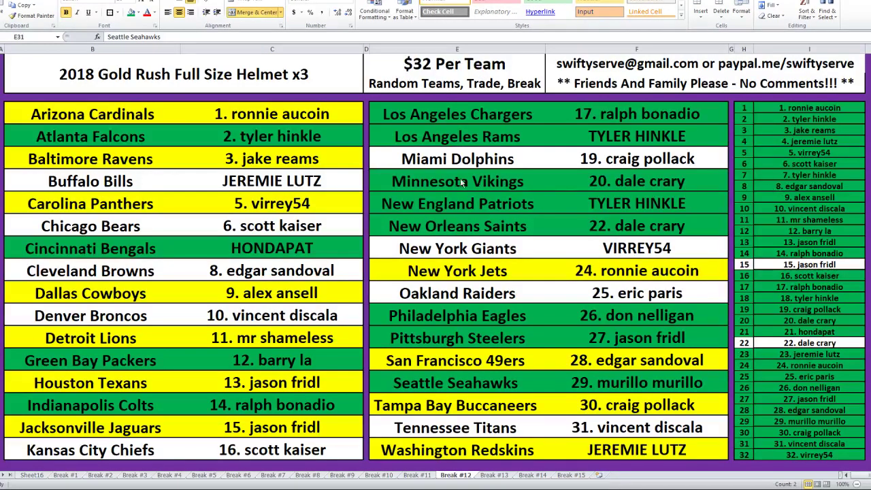
Enter the former Bills buyer for the Ravens in C11 and the former Ravens buyer for the Bills.
{"action": "left_click", "coordinate": [287, 163]}
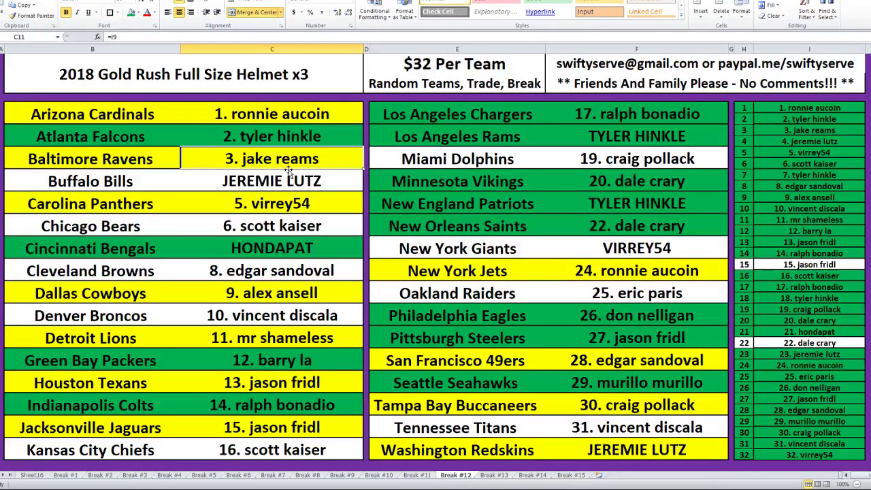
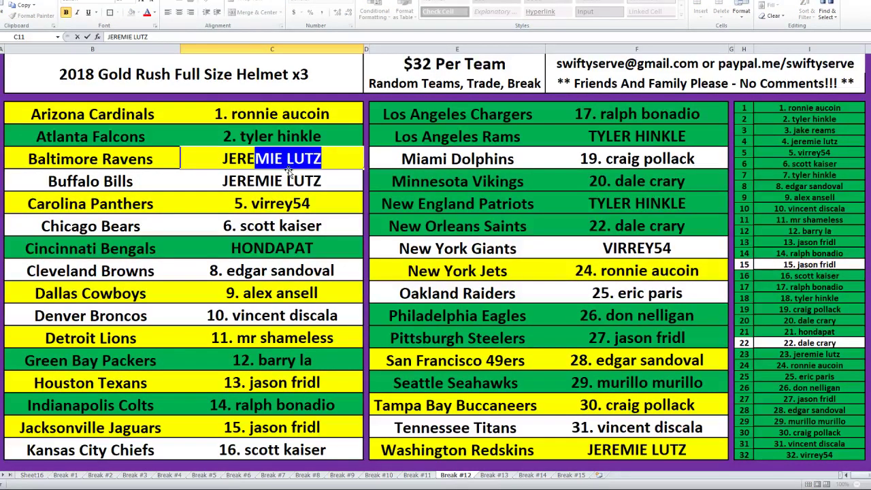
{"action": "key", "text": "Return"}
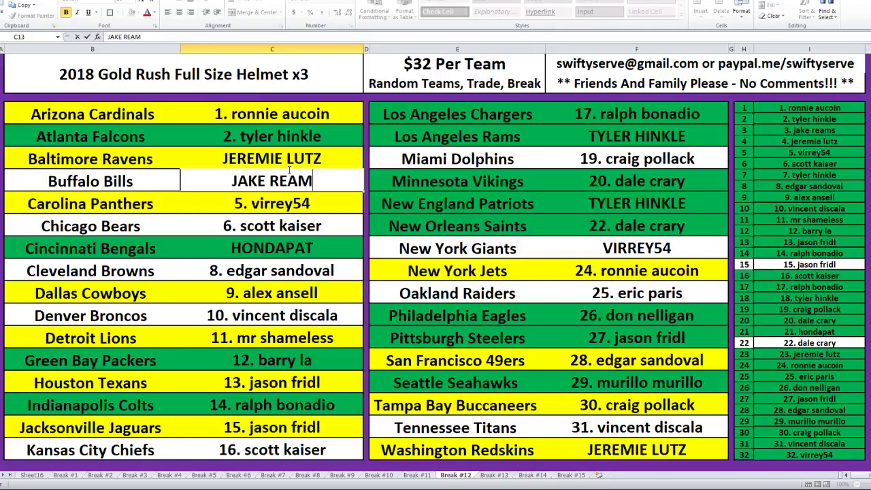
{"action": "key", "text": "Return"}
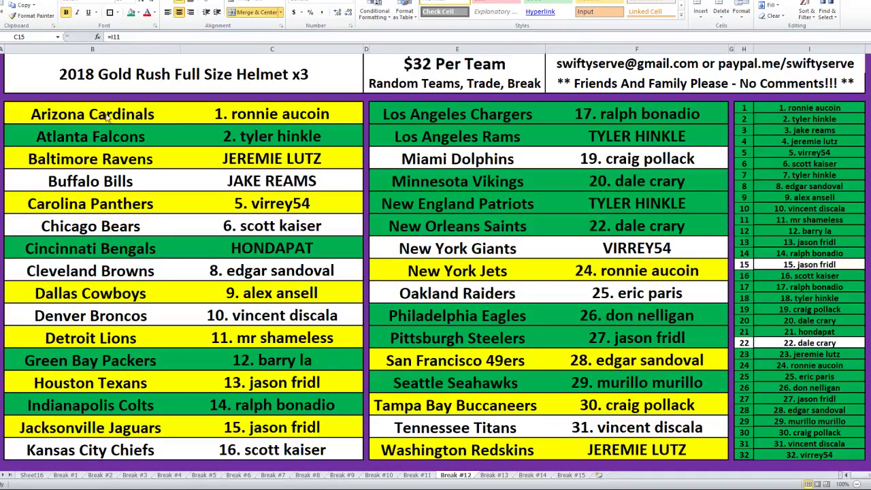
Fill all team rows in B7:C22 and E7:F22 green.
{"action": "key", "text": "alt+Tab"}
{"action": "left_click_drag", "start_coordinate": [130, 111], "coordinate": [268, 442]}
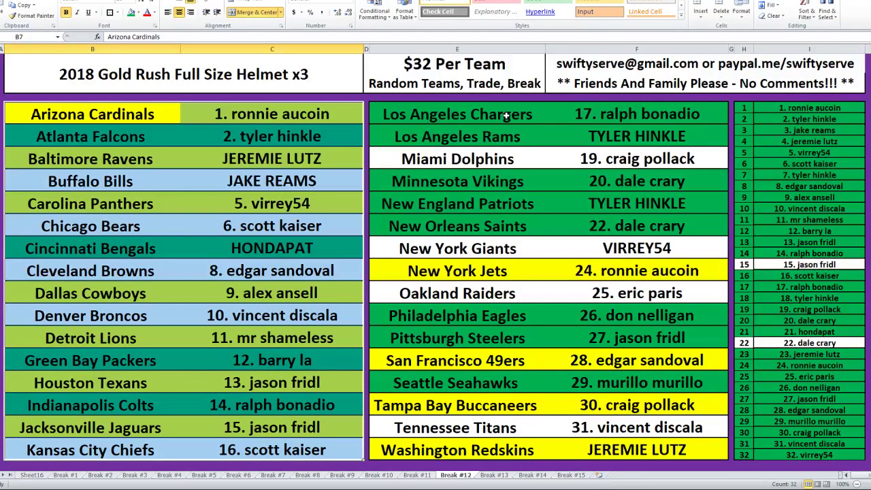
{"action": "left_click_drag", "start_coordinate": [506, 117], "coordinate": [627, 449]}
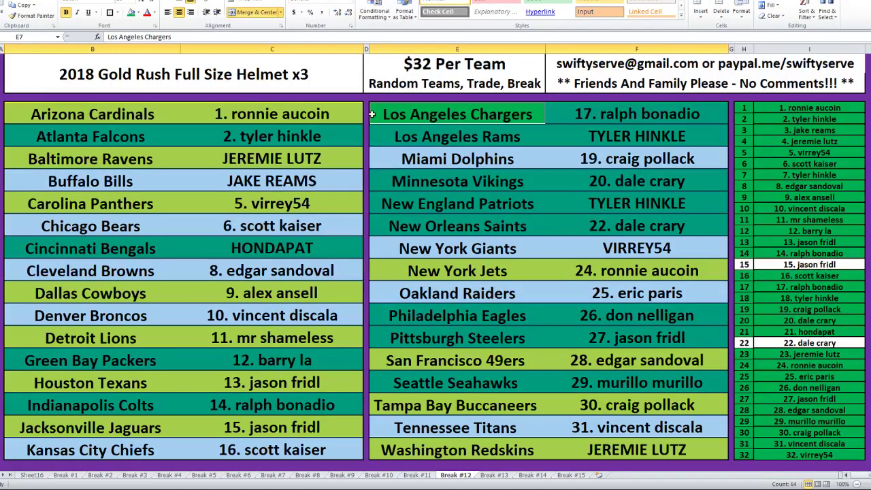
{"action": "left_click", "coordinate": [133, 14]}
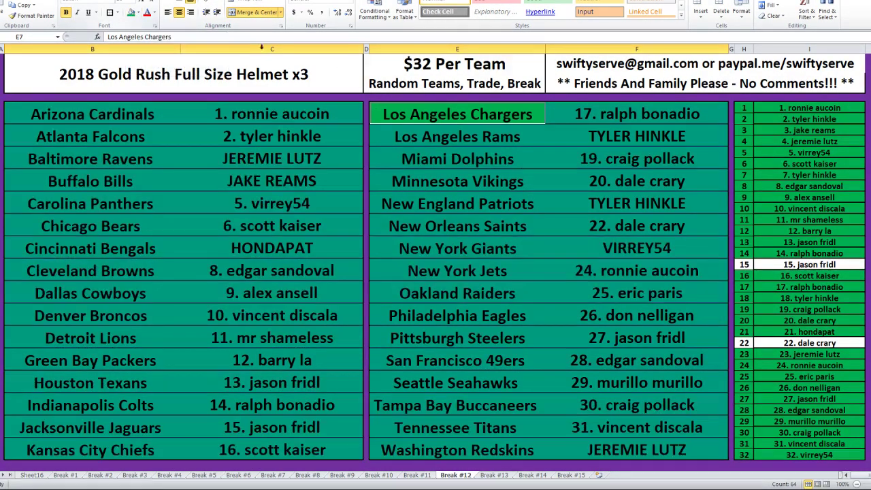
{"action": "left_click", "coordinate": [307, 72]}
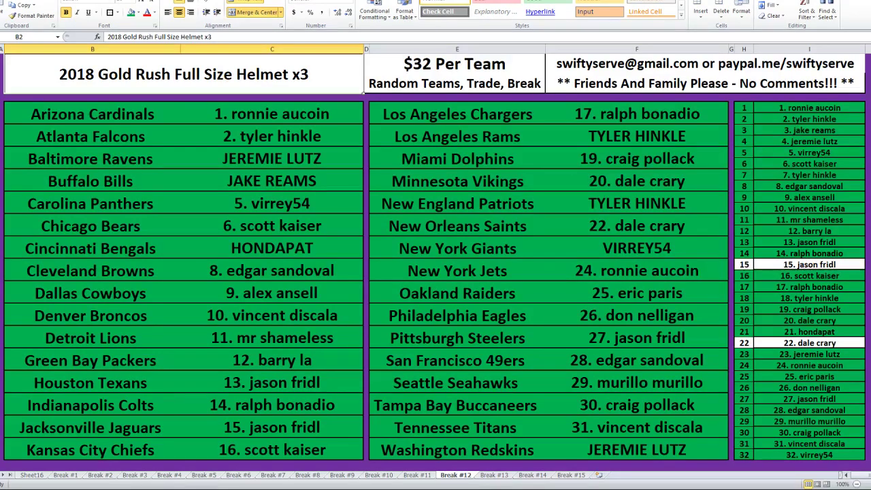
Fill numbered list entries 15 to 22 (H15:I22) green.
{"action": "left_click_drag", "start_coordinate": [743, 265], "coordinate": [809, 343]}
{"action": "left_click", "coordinate": [132, 13]}
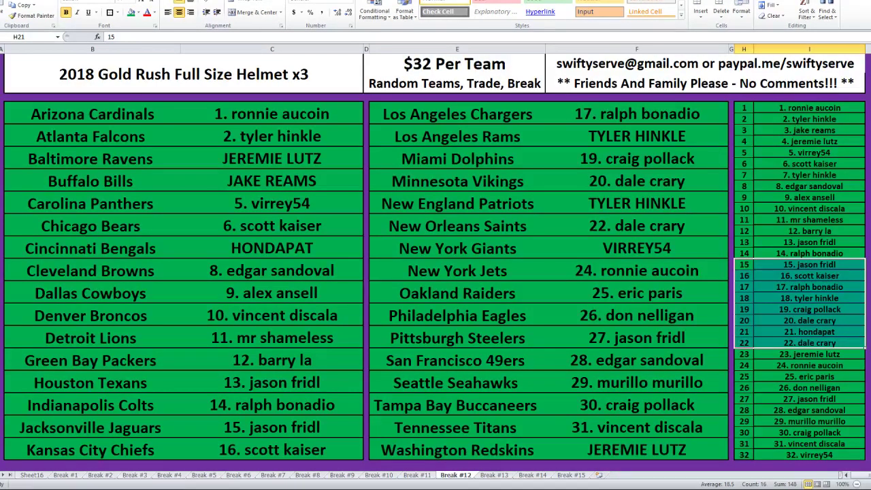
{"action": "left_click", "coordinate": [282, 69]}
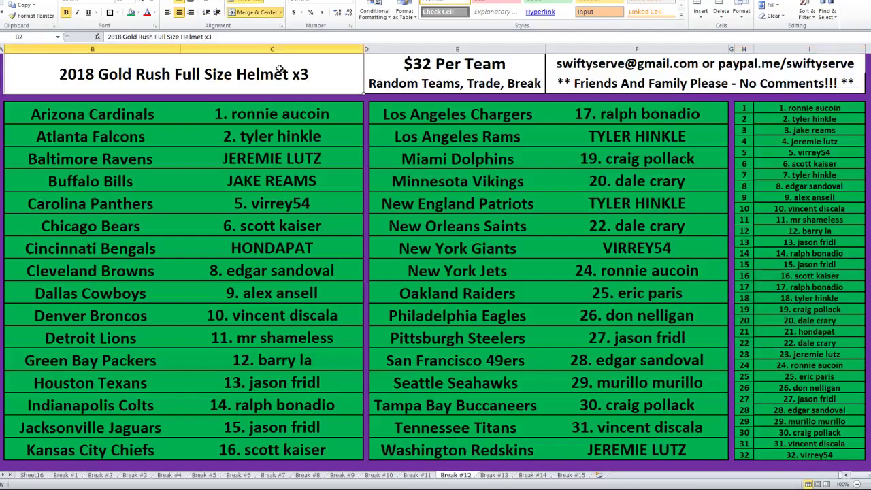